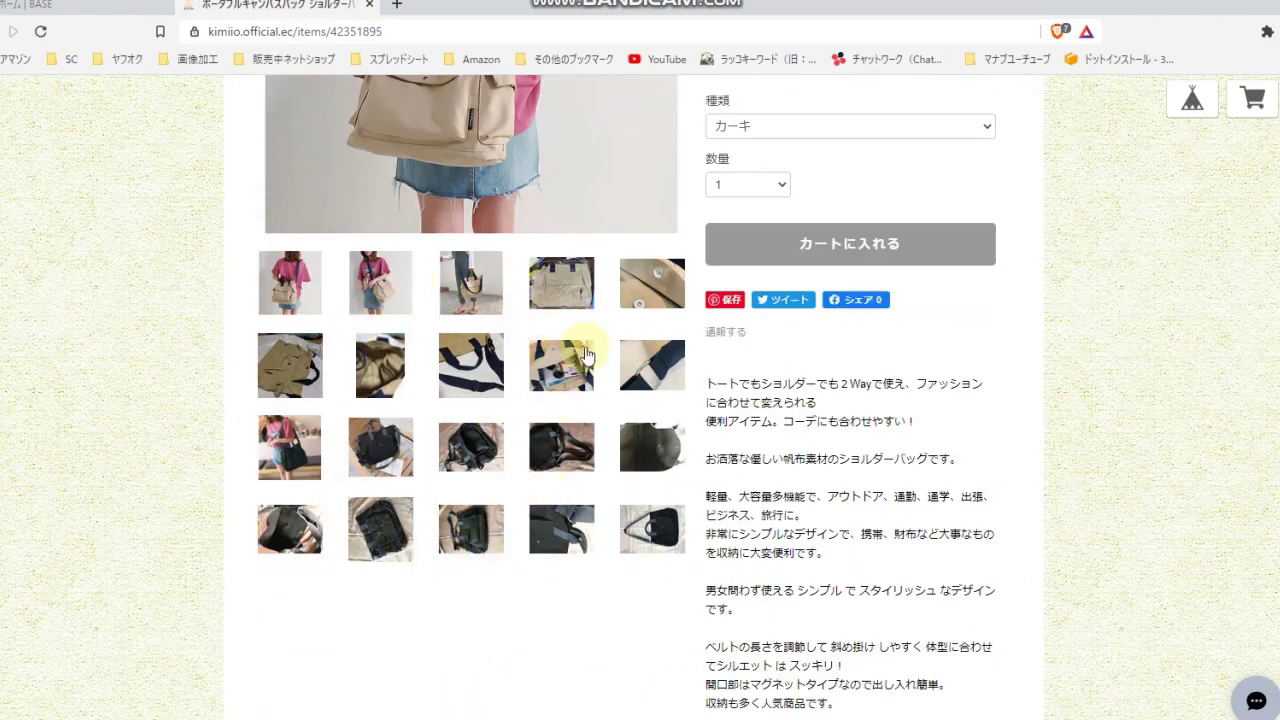
Step: Examine the canvas shoulder bag's product page, including its 種類 options, photos and description
scroll(826, 204, up, 1)
click(797, 218)
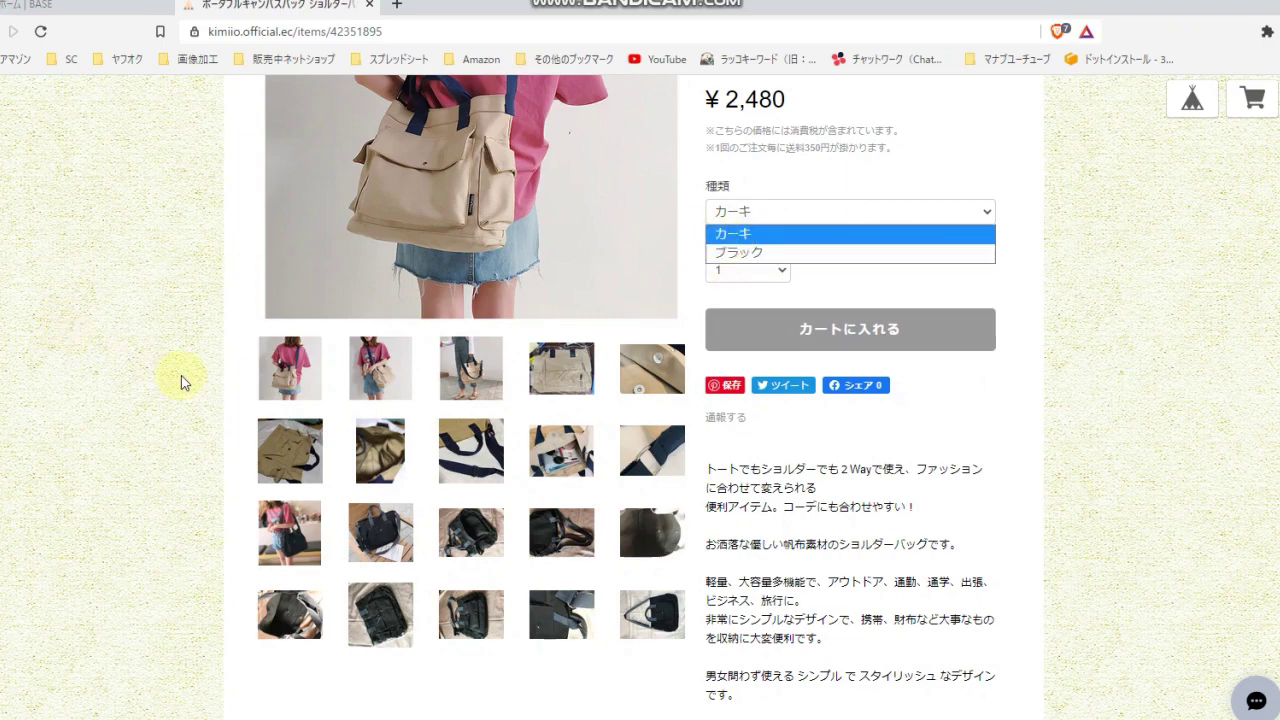
scroll(181, 377, down, 2)
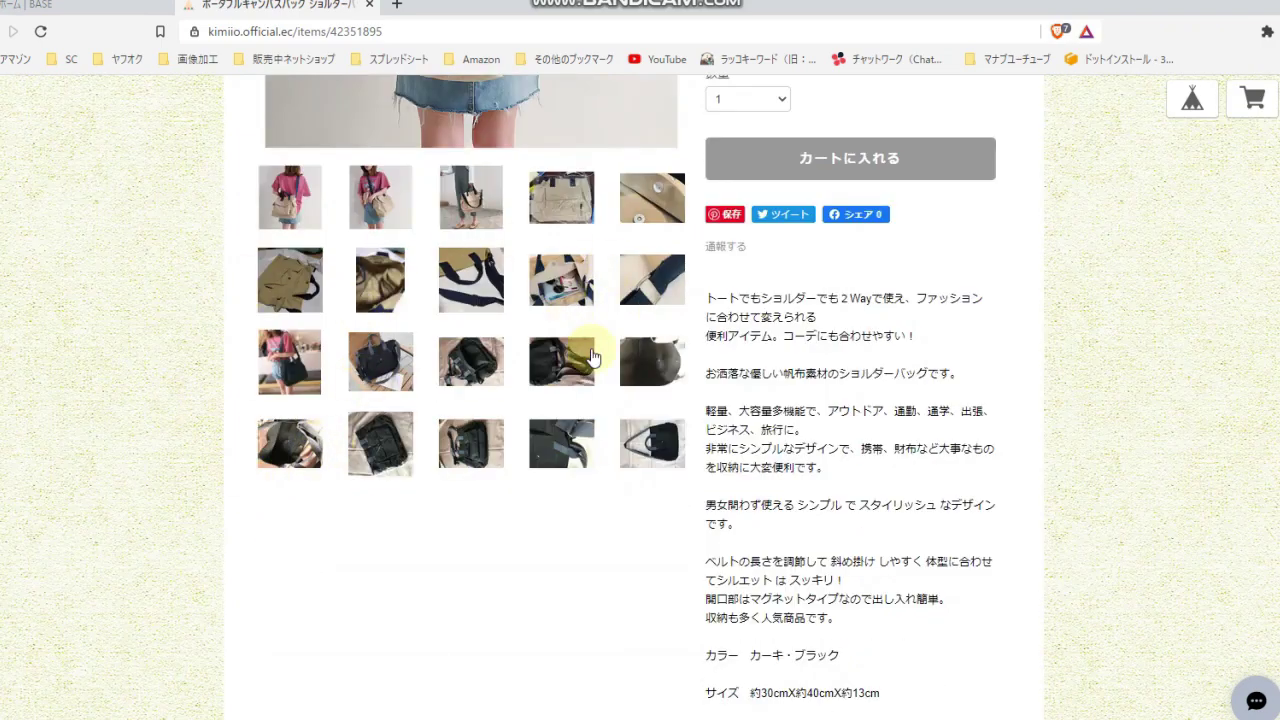
scroll(592, 357, up, 7)
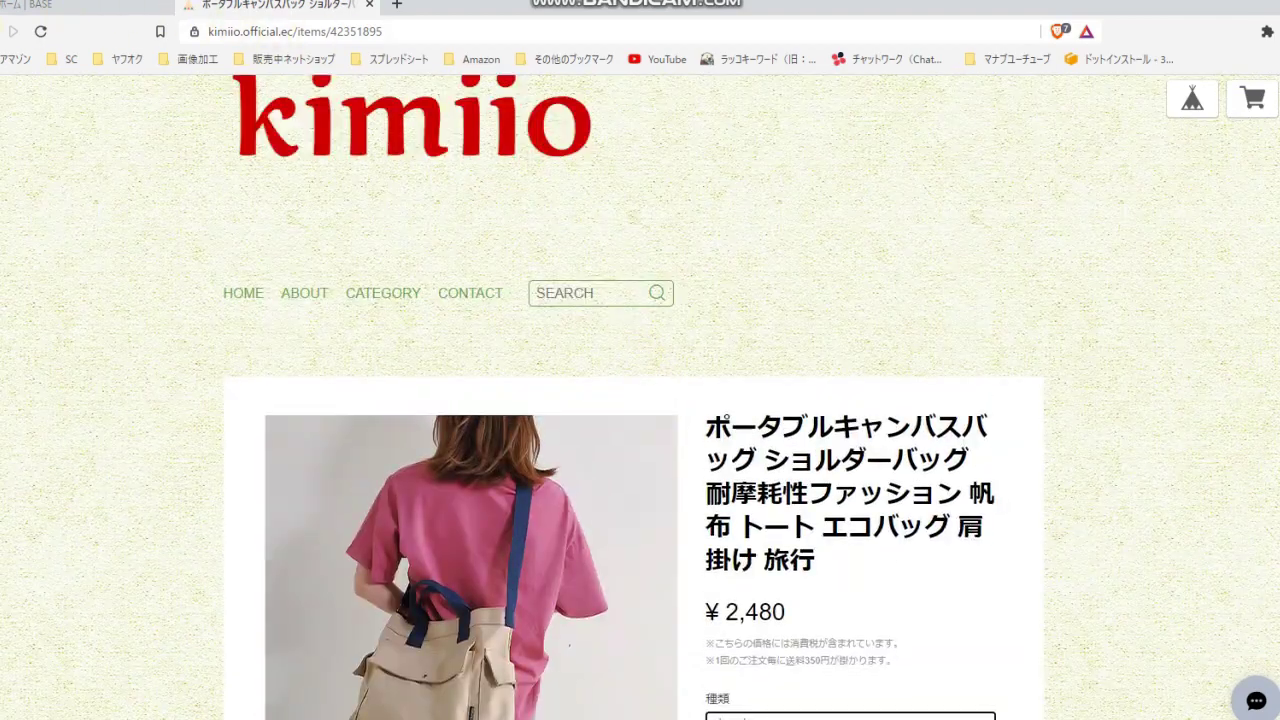
Step: View the eye mask (アイマスク) product page from the shop's front page, then return to the front page
key(alt+Left)
click(980, 517)
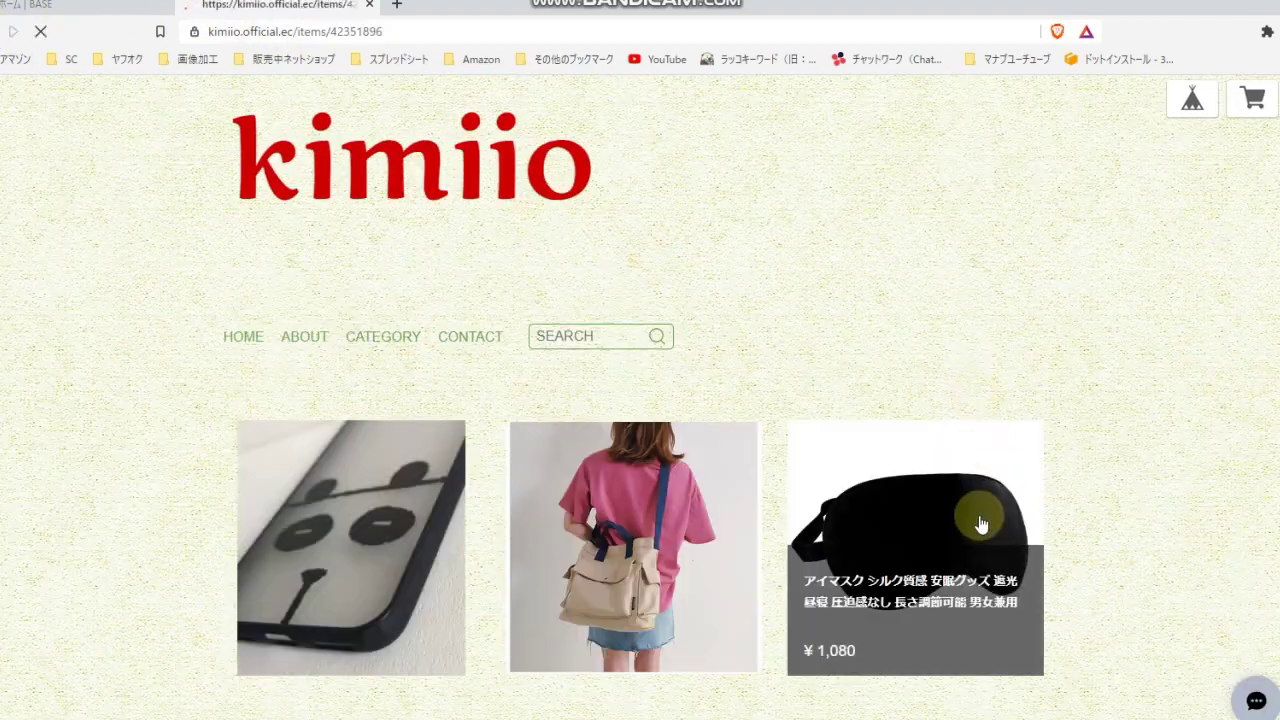
scroll(720, 512, down, 3)
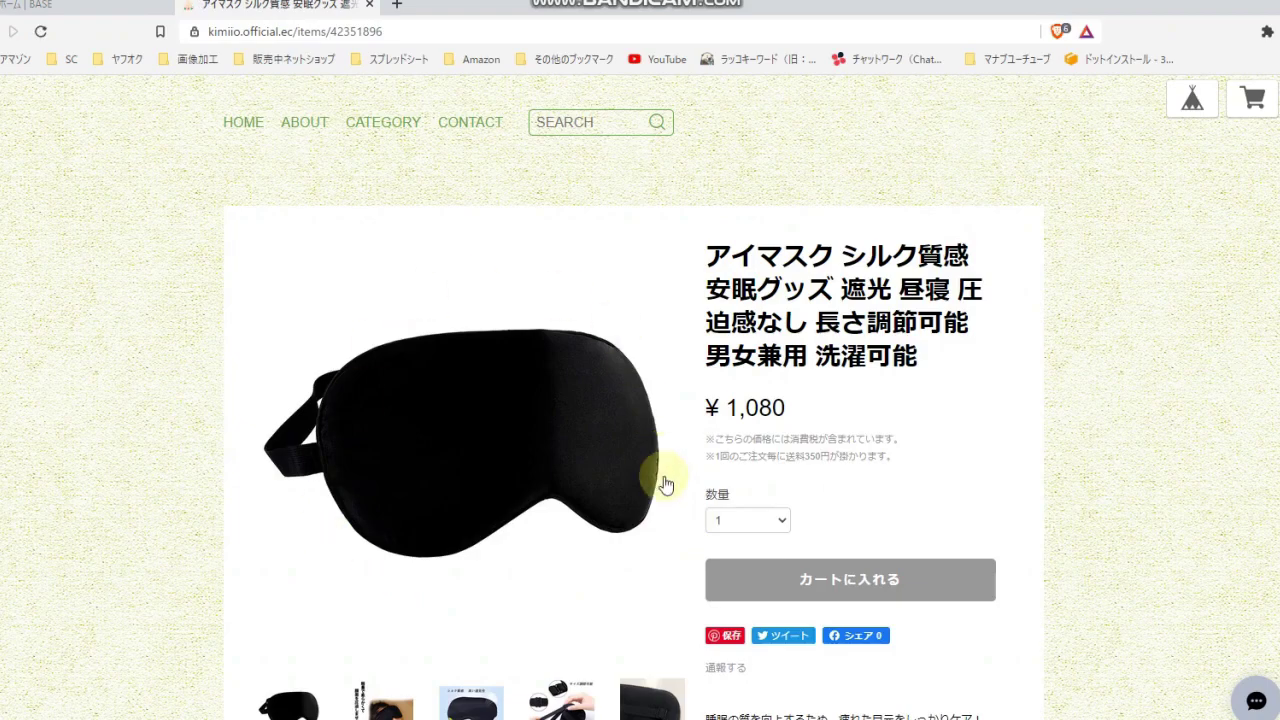
scroll(645, 525, down, 2)
scroll(714, 608, down, 1)
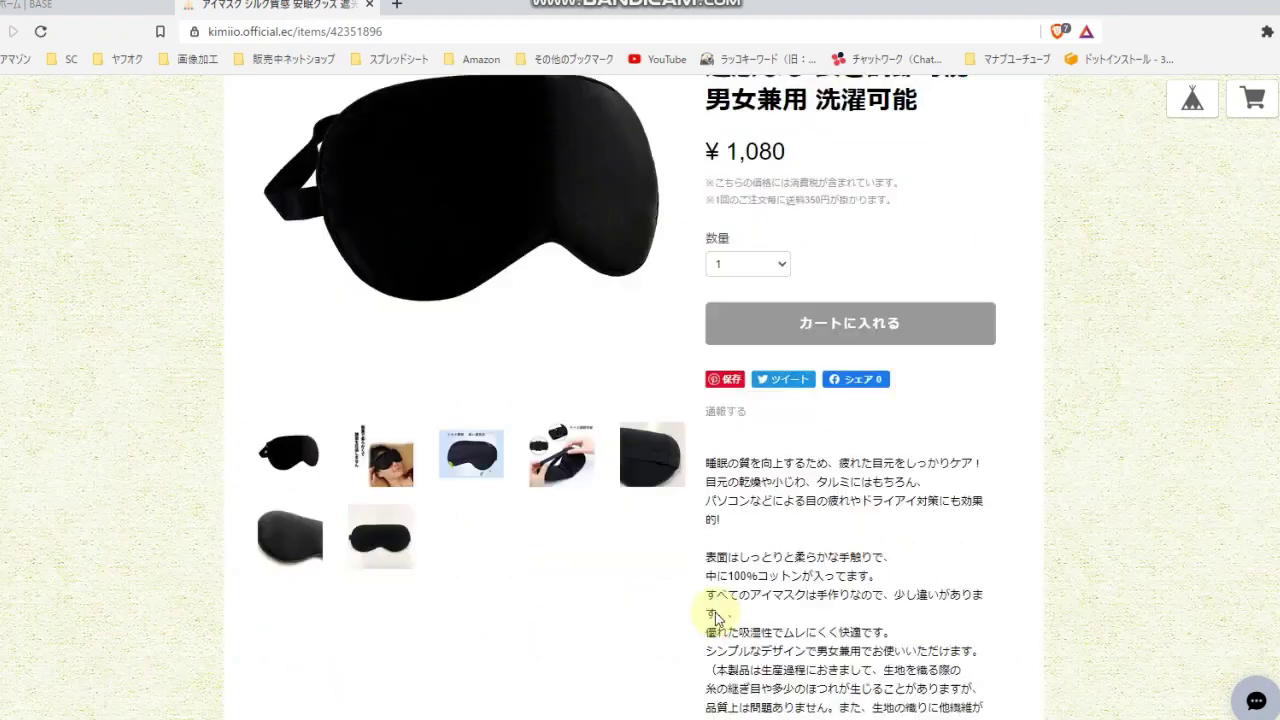
scroll(710, 605, up, 5)
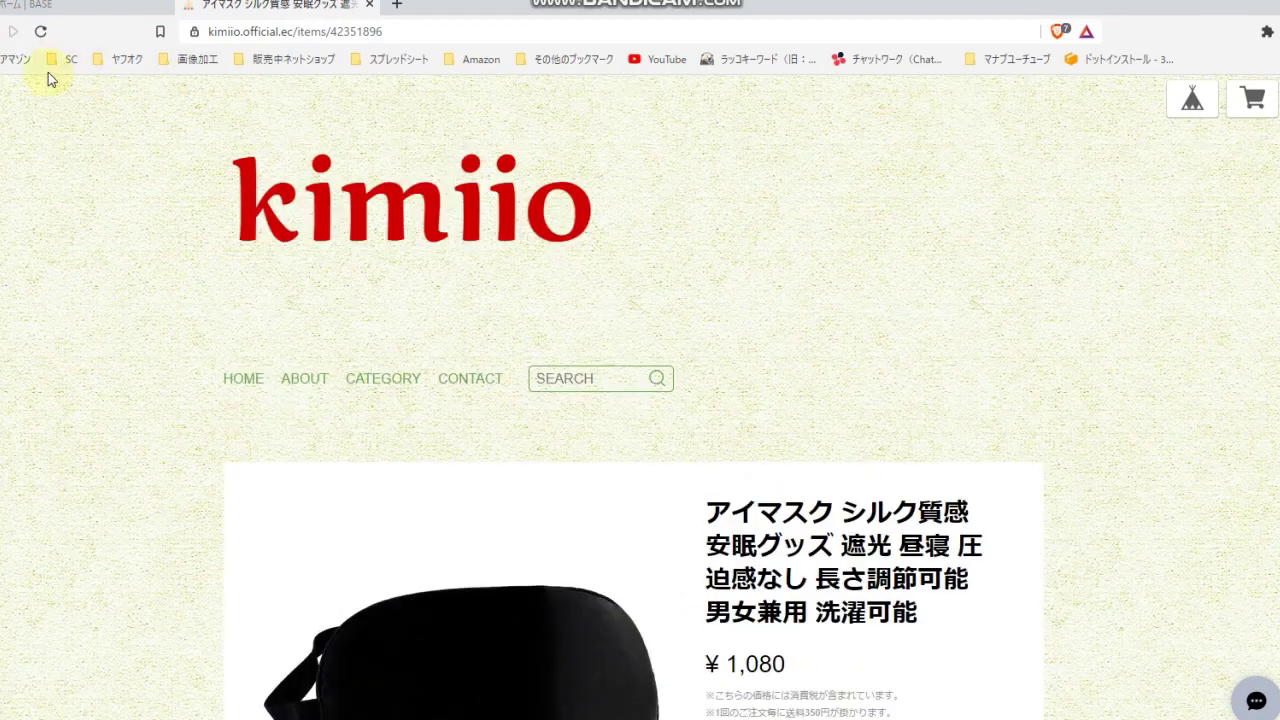
click(12, 32)
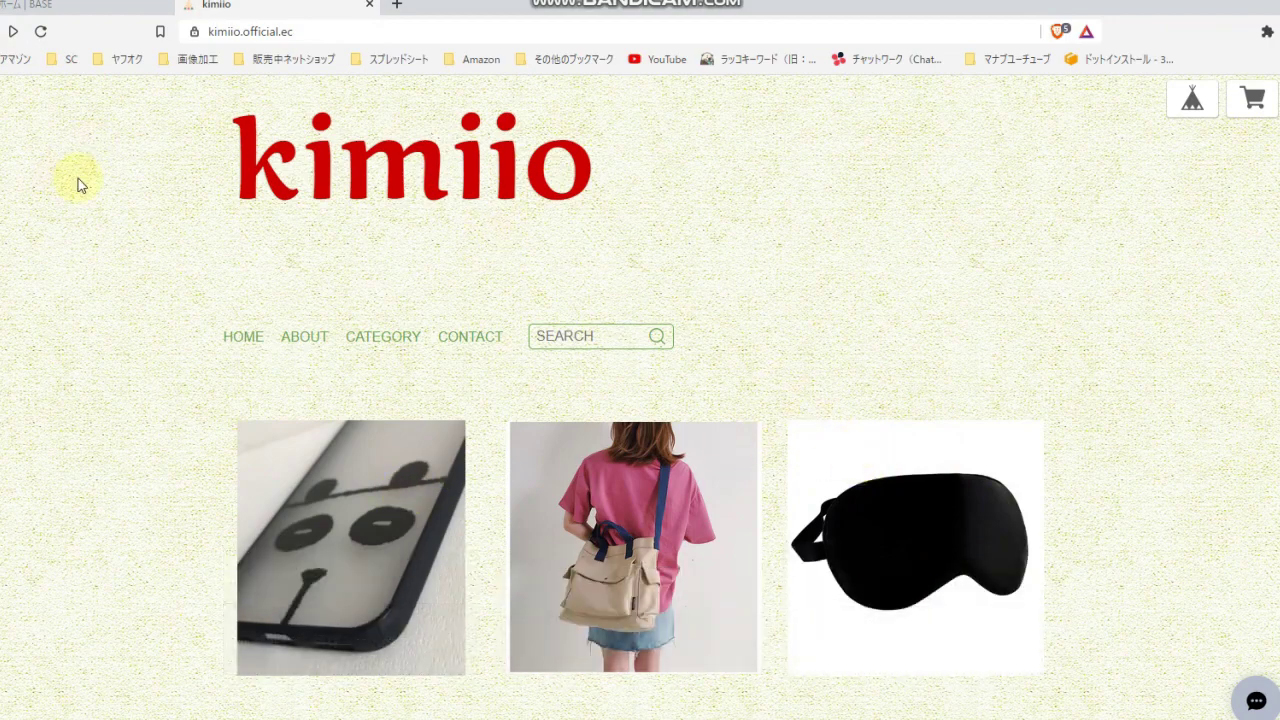
Step: Delete all registered products on the page in the BASE admin's 商品管理
click(76, 14)
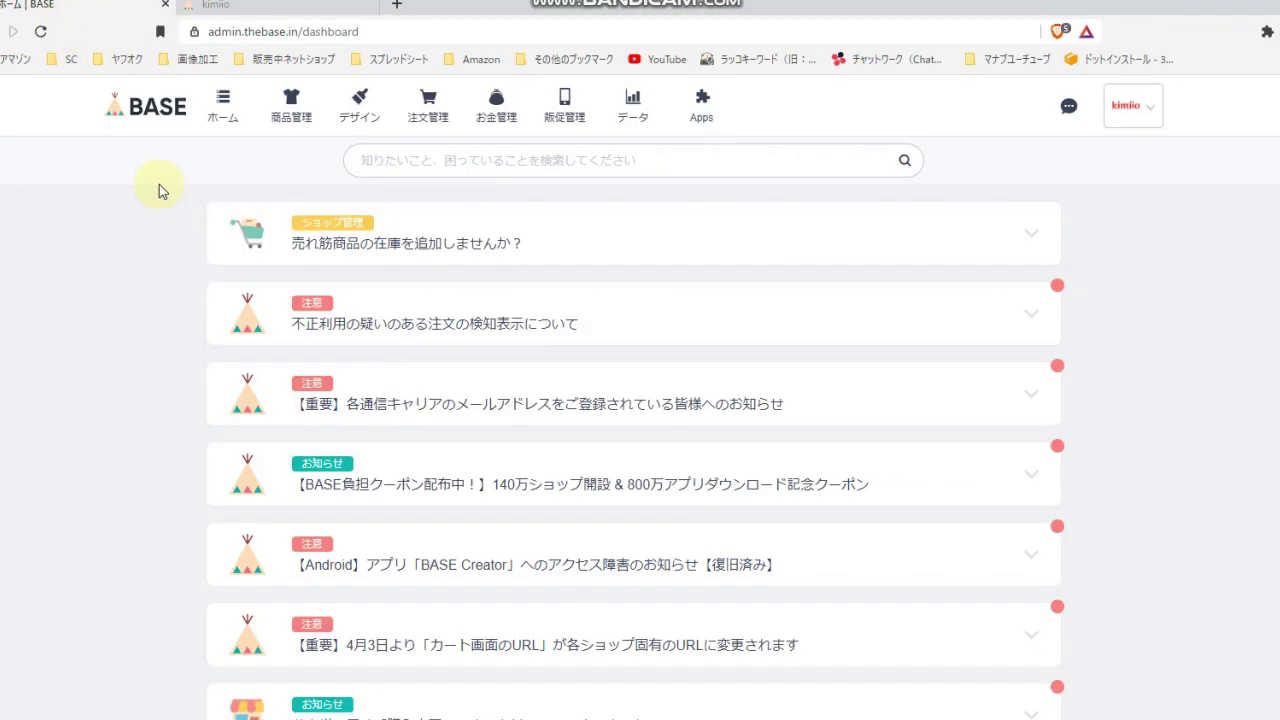
click(284, 125)
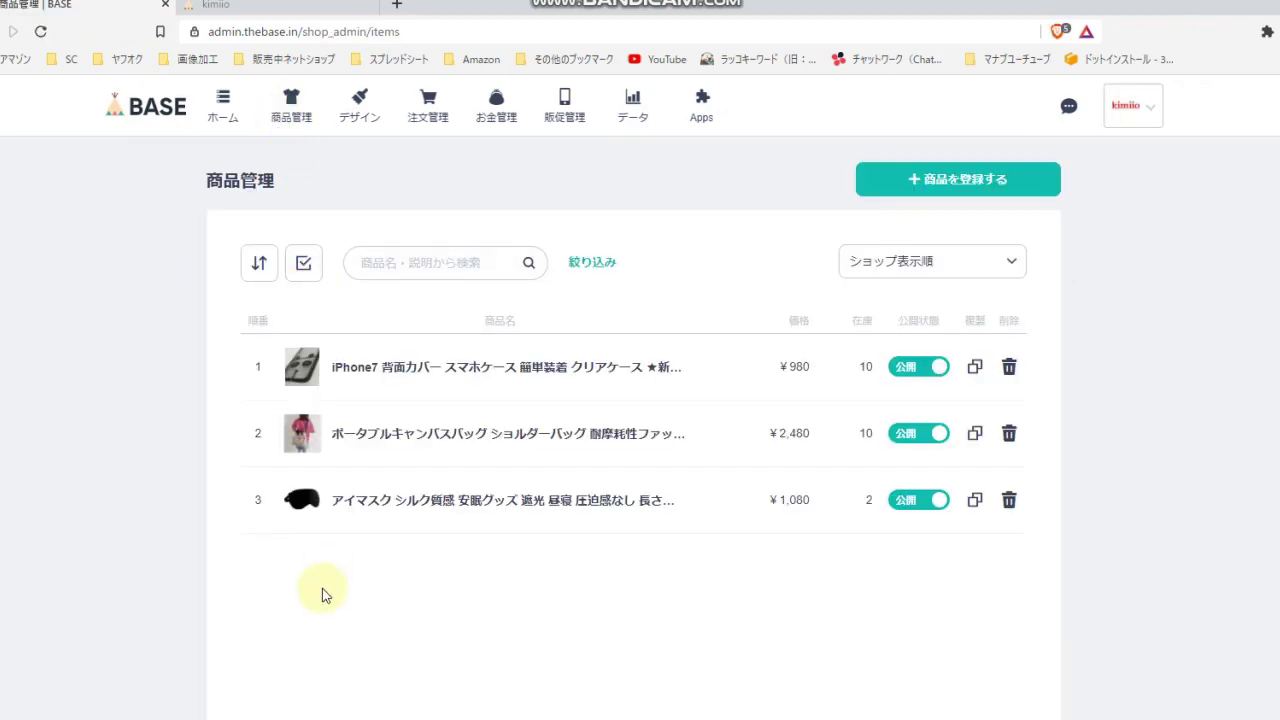
click(304, 263)
click(365, 357)
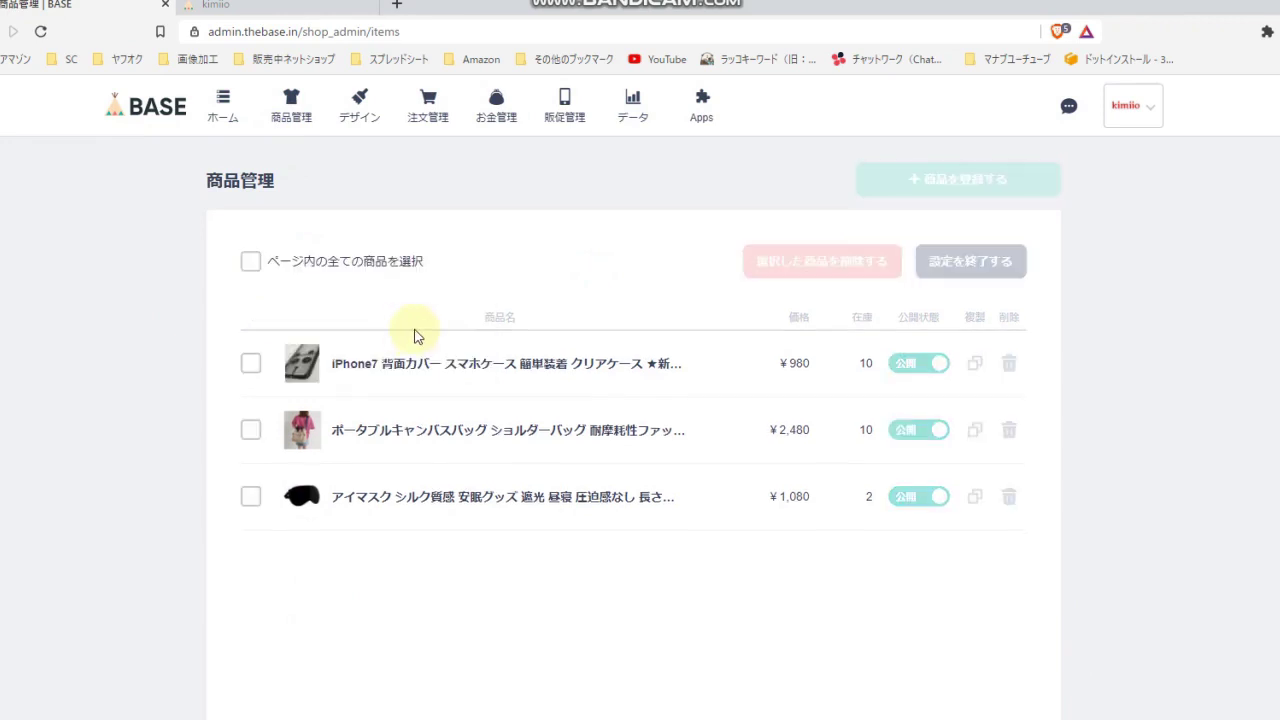
click(256, 263)
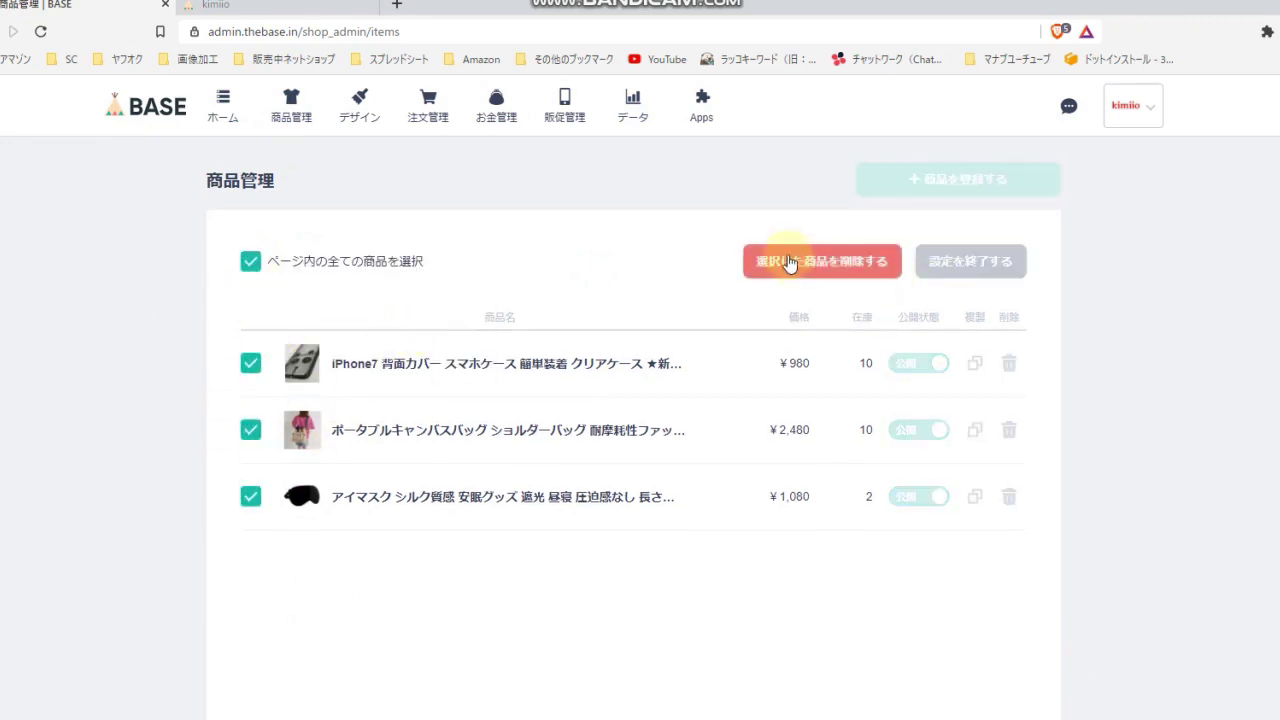
click(832, 261)
click(690, 478)
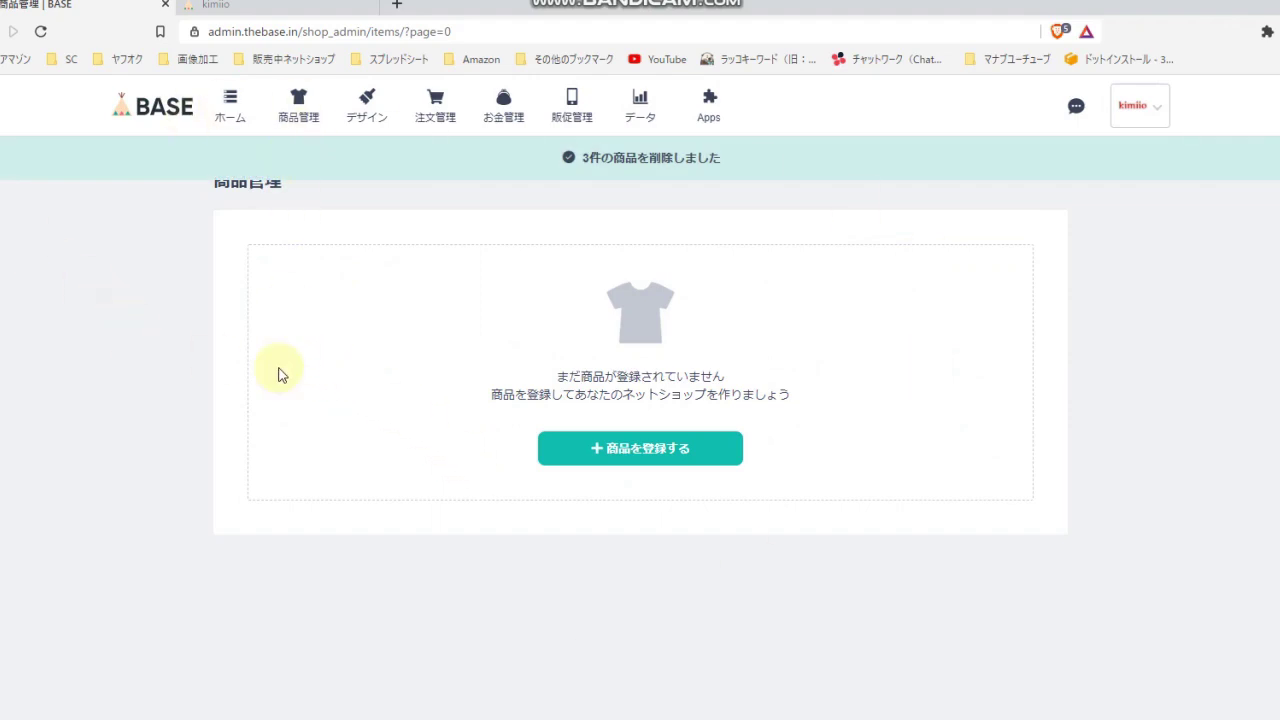
Step: Open the 商品登録 form for a new product and examine its fields, from product name and images to stock and publishing
click(637, 452)
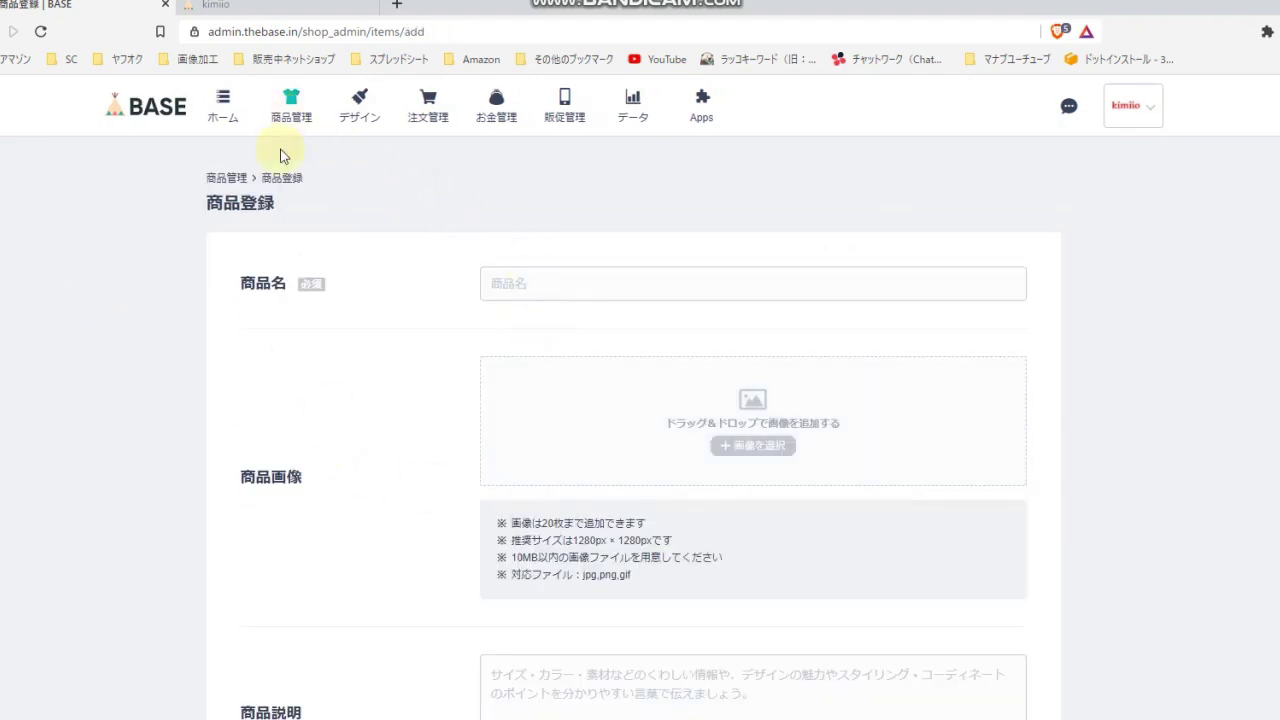
scroll(265, 257, down, 1)
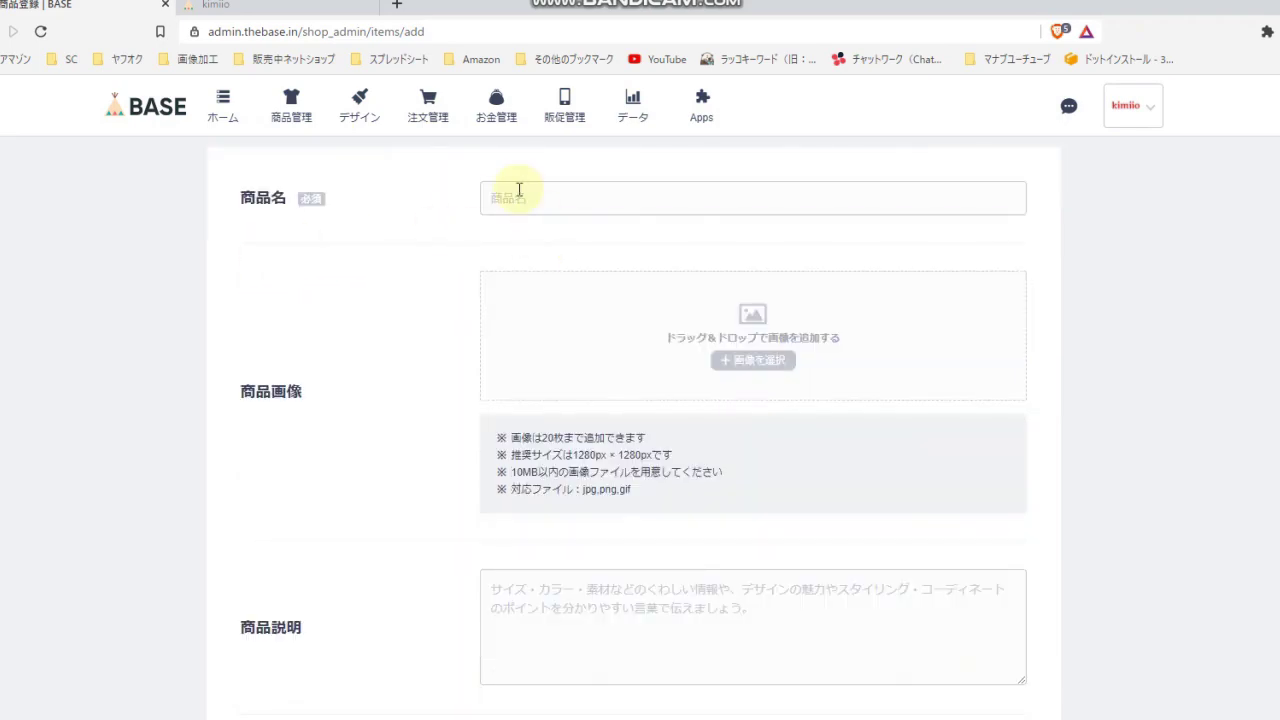
click(556, 360)
scroll(550, 364, down, 2)
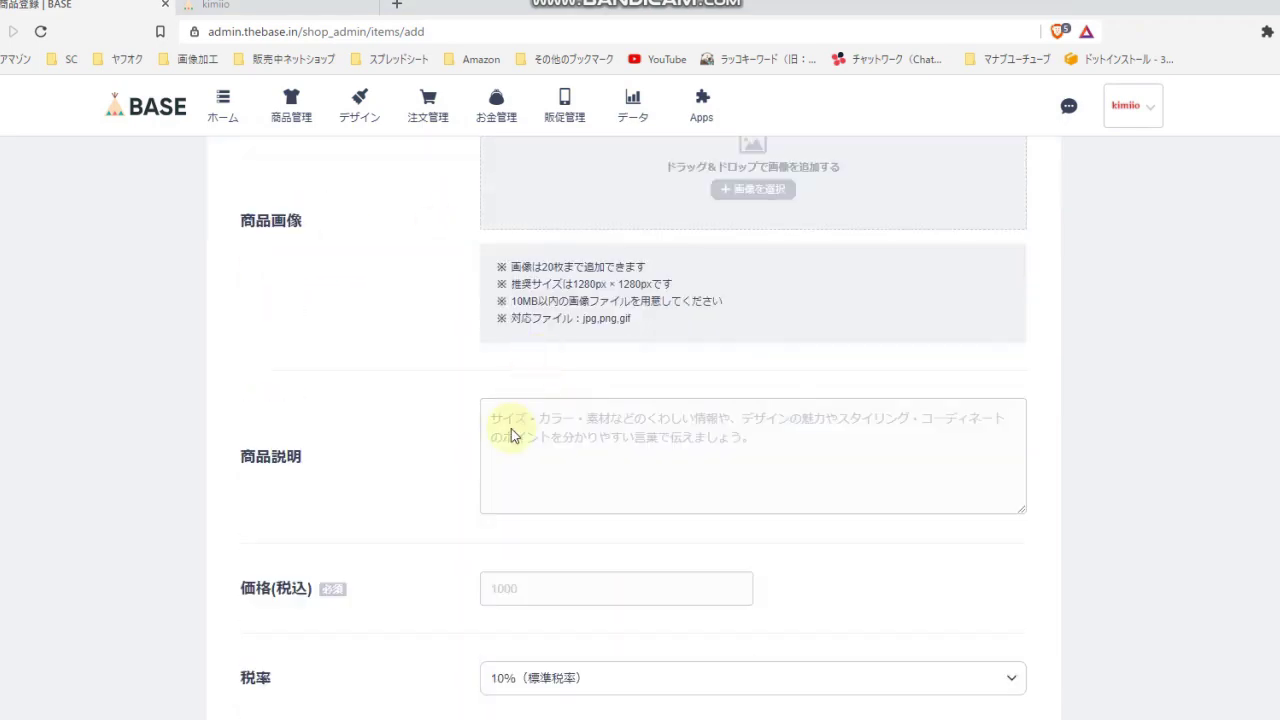
click(768, 8)
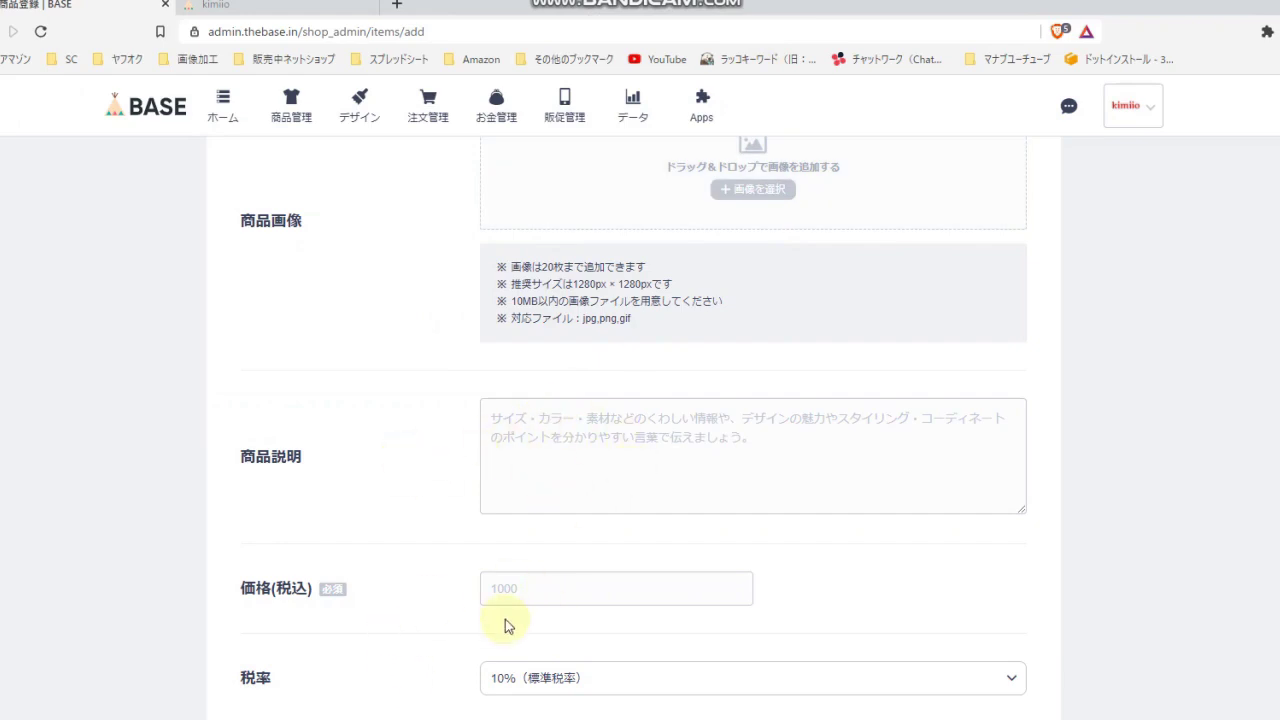
scroll(500, 620, down, 3)
scroll(476, 532, down, 1)
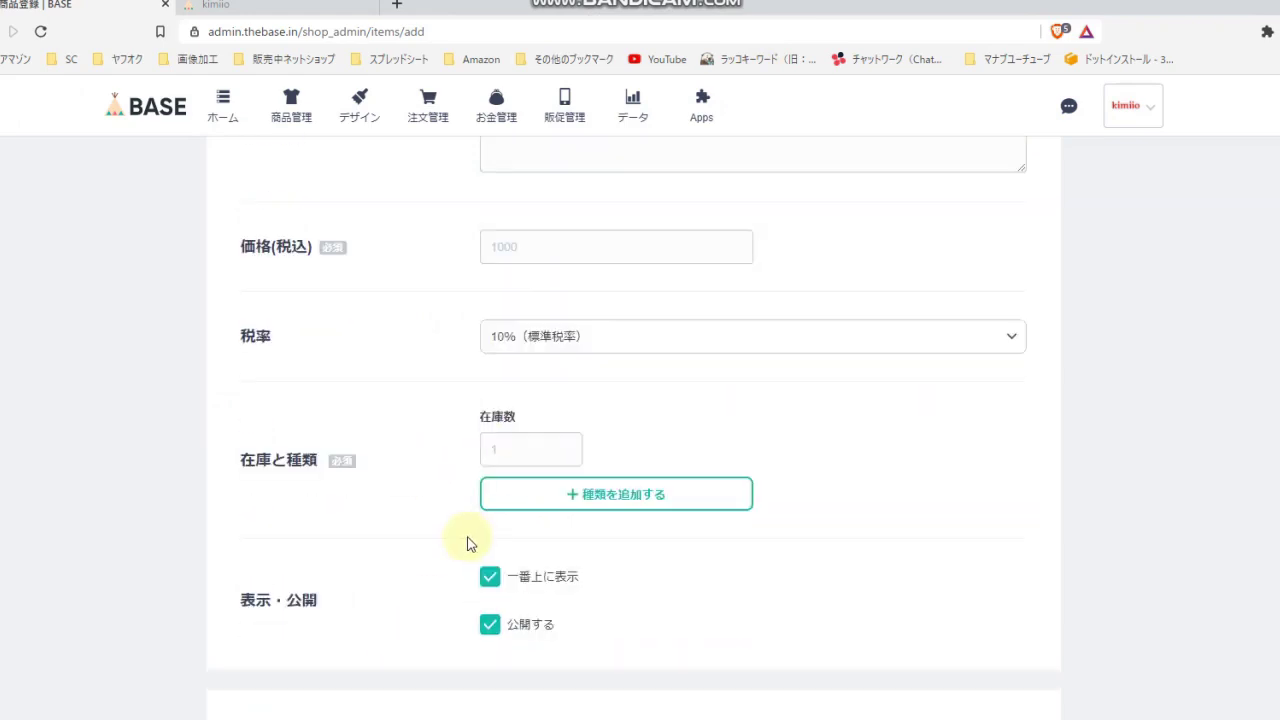
scroll(488, 565, down, 1)
scroll(488, 538, down, 2)
scroll(490, 534, up, 9)
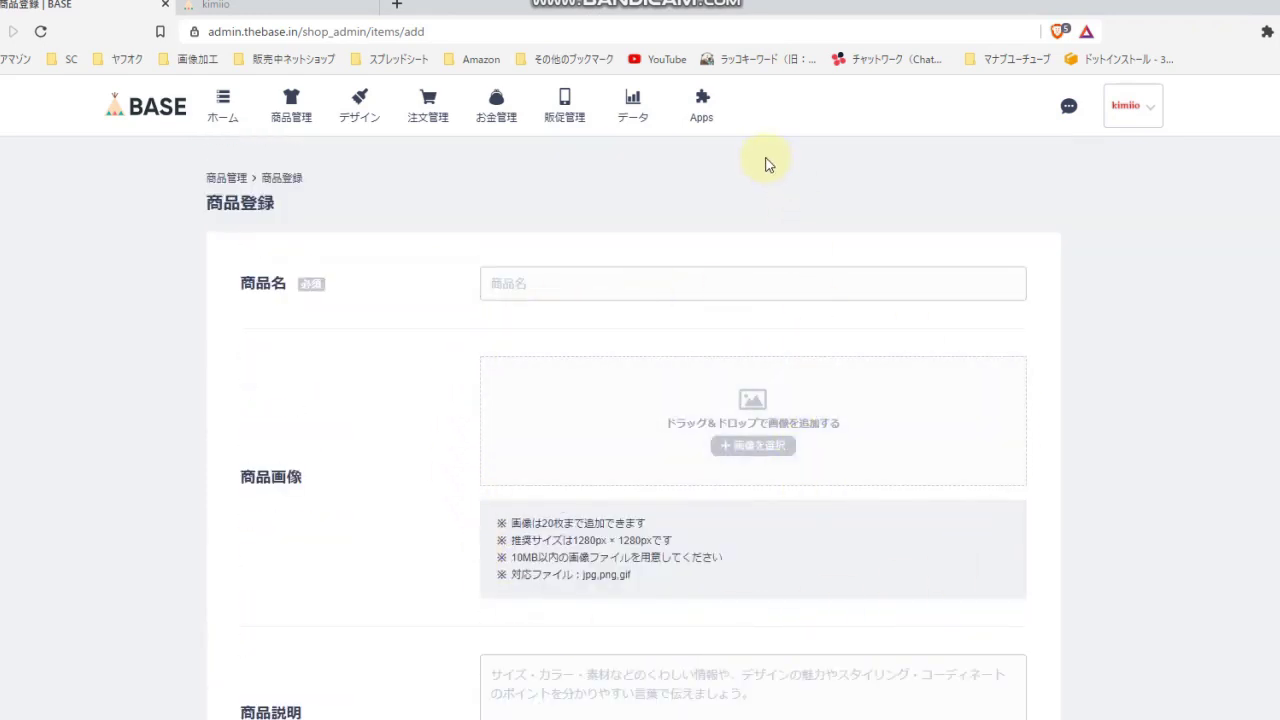
Step: Download the empty CSV file for registering new products from the CSV商品管理 app, with all optional items included, into the ダウンロード folder
click(700, 118)
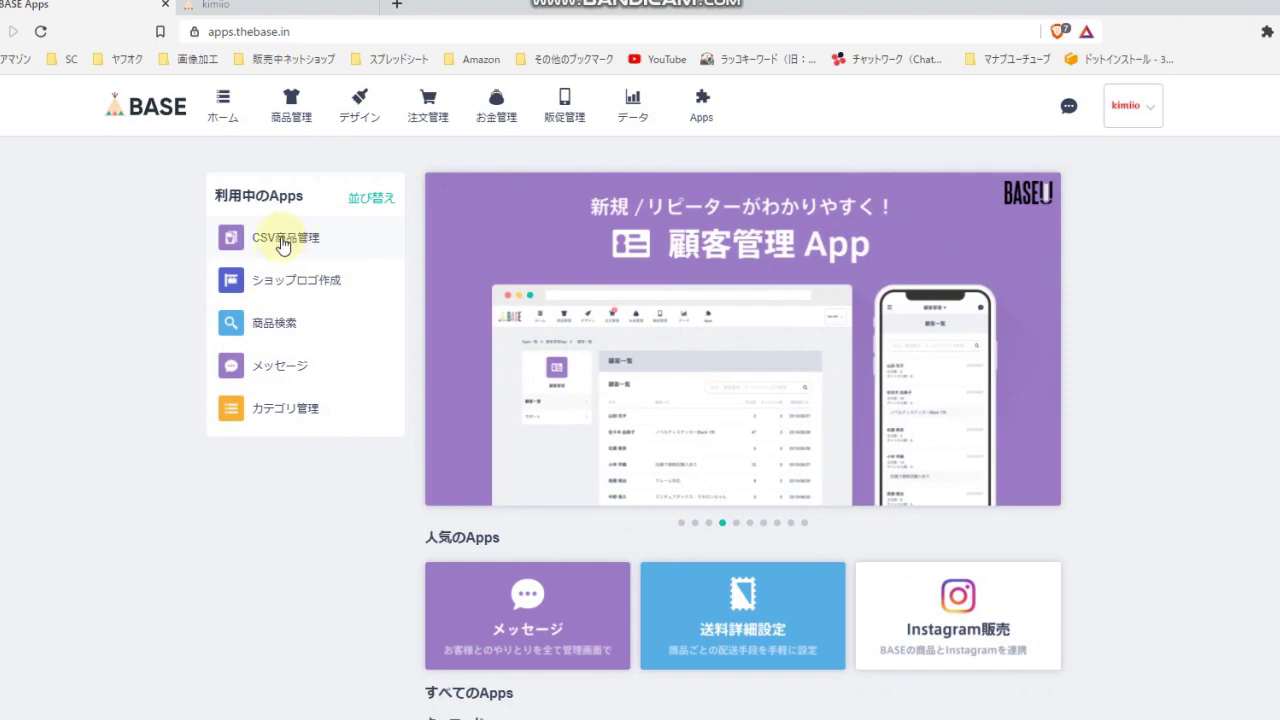
click(283, 240)
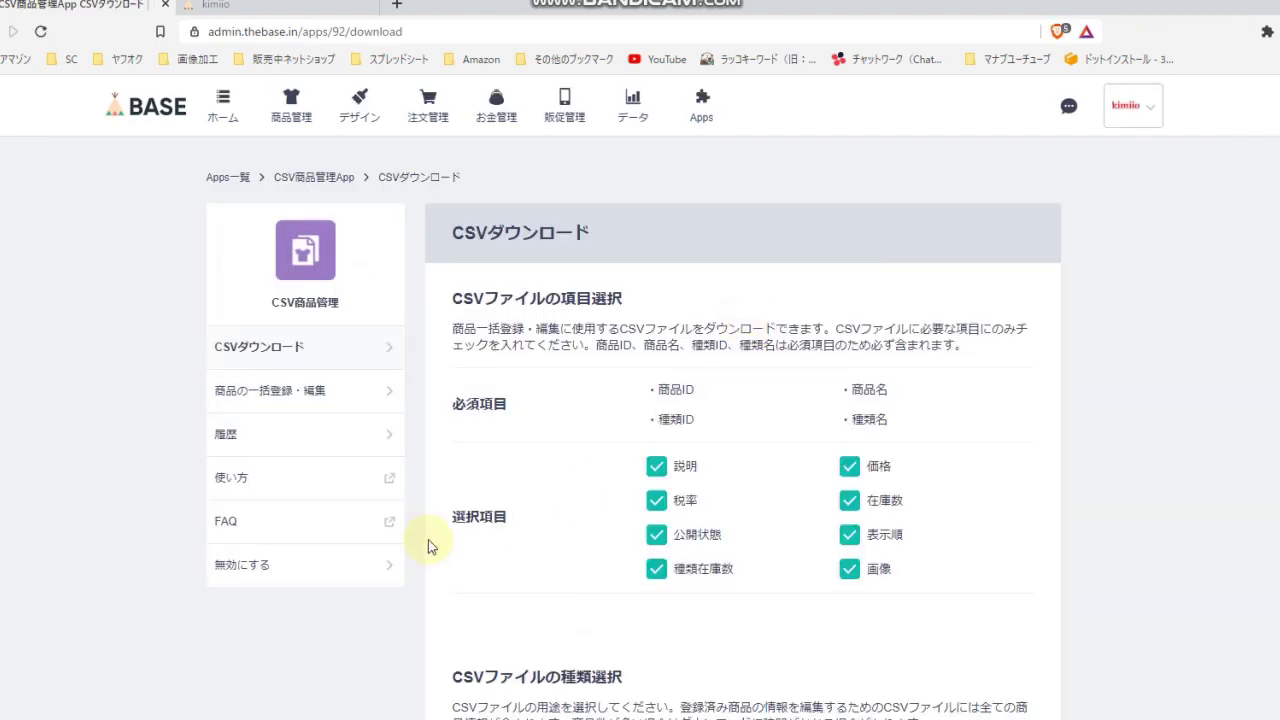
scroll(765, 540, down, 2)
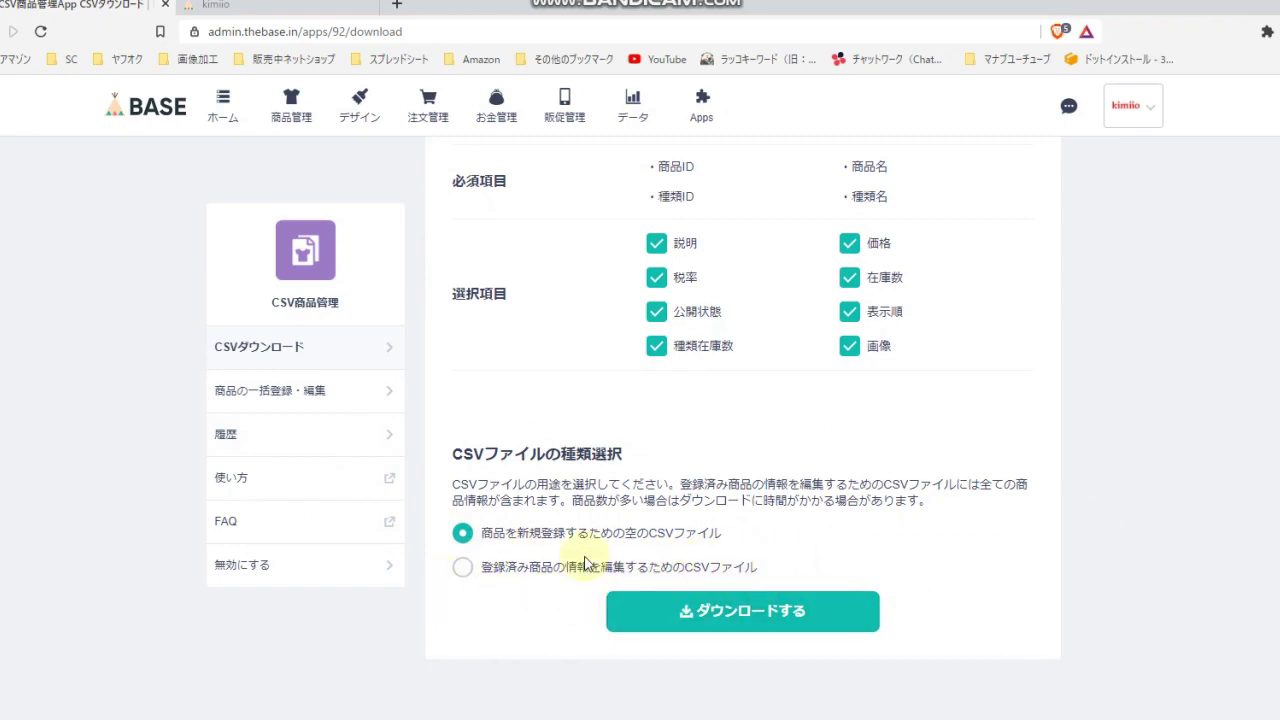
scroll(722, 494, up, 2)
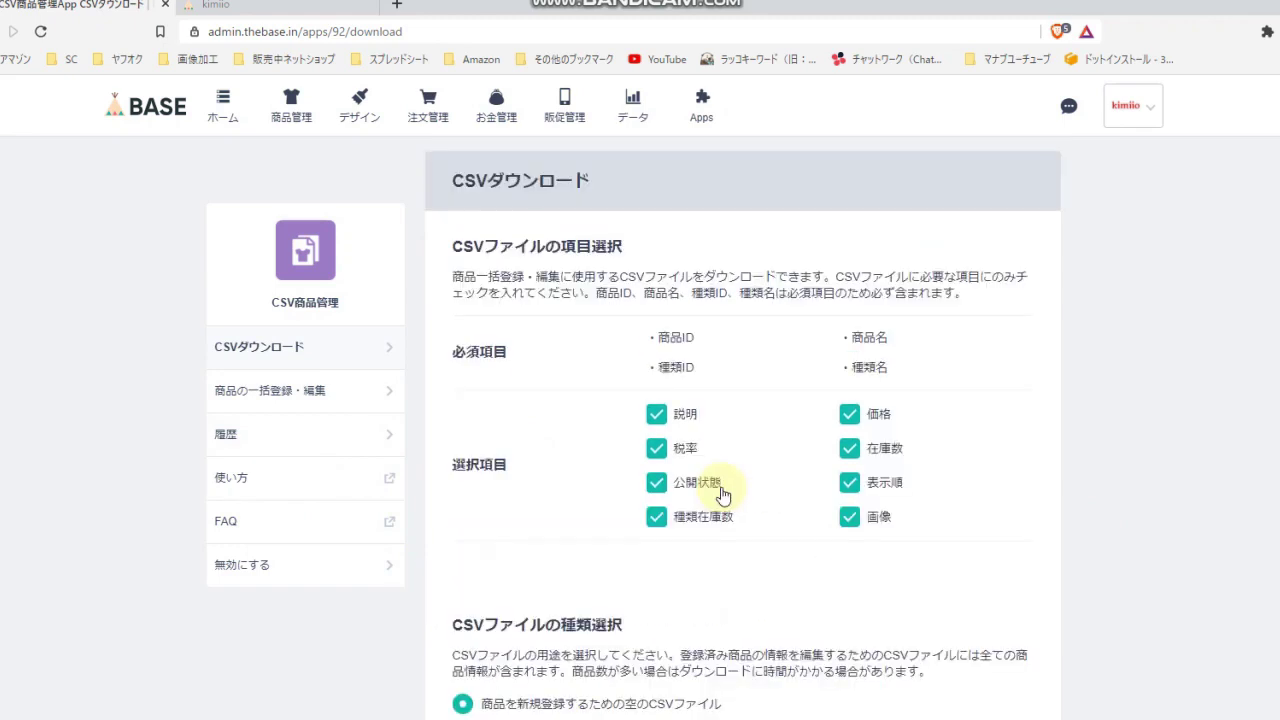
scroll(722, 494, up, 1)
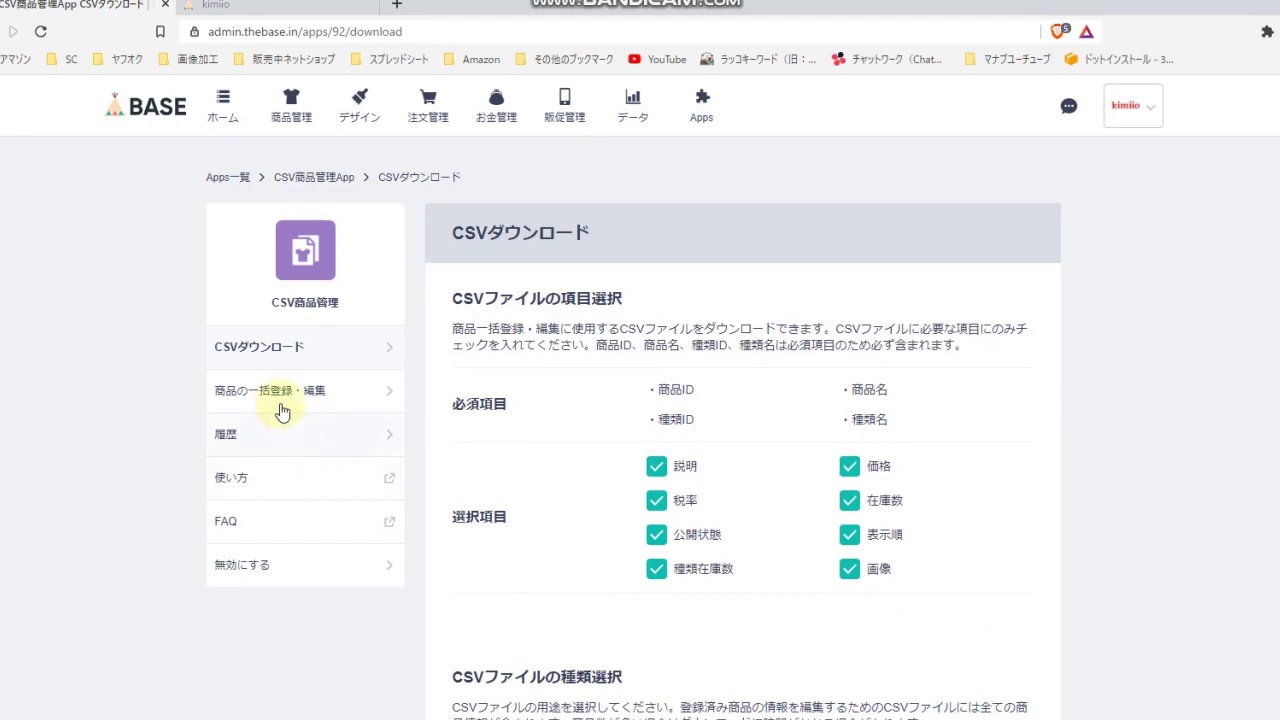
scroll(357, 430, down, 2)
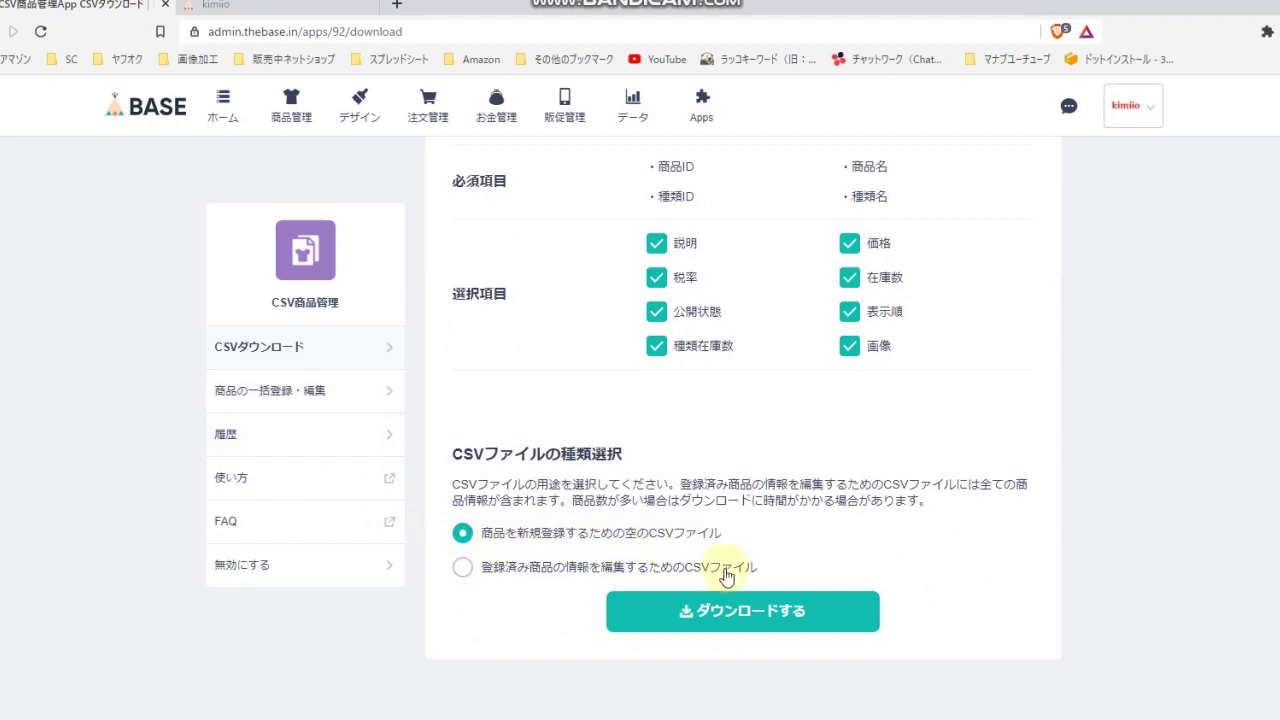
click(773, 617)
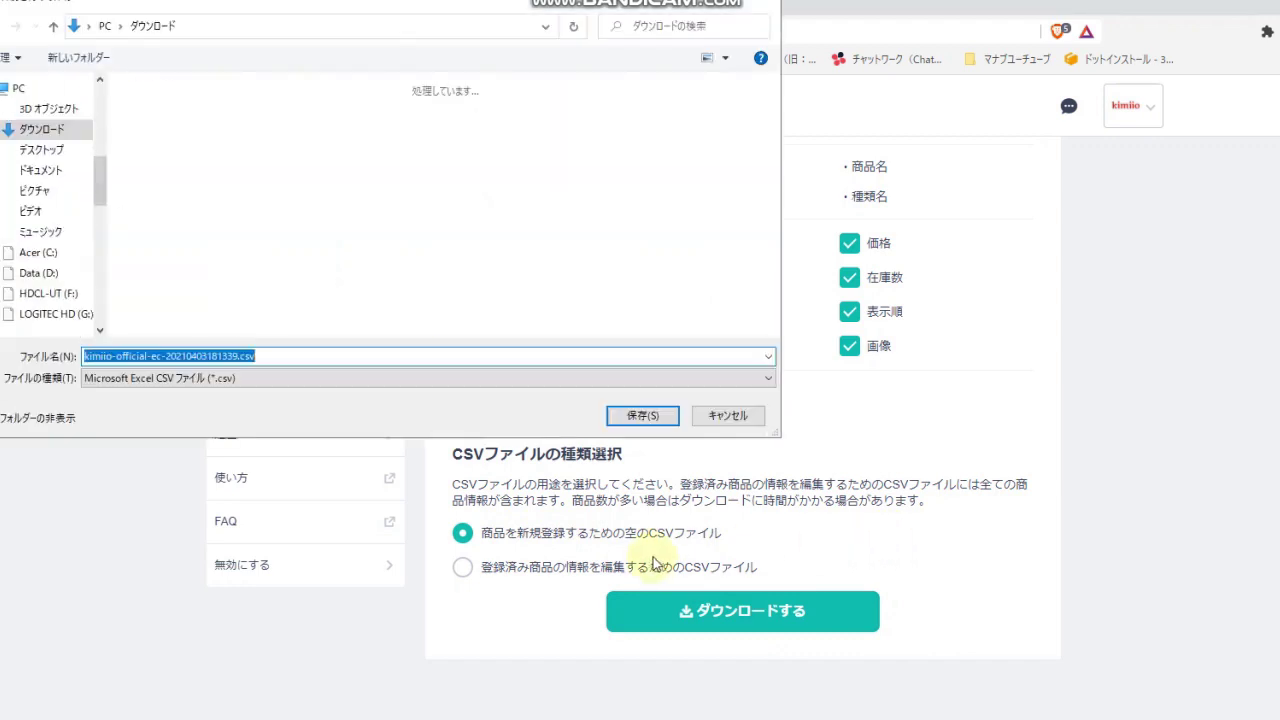
click(643, 416)
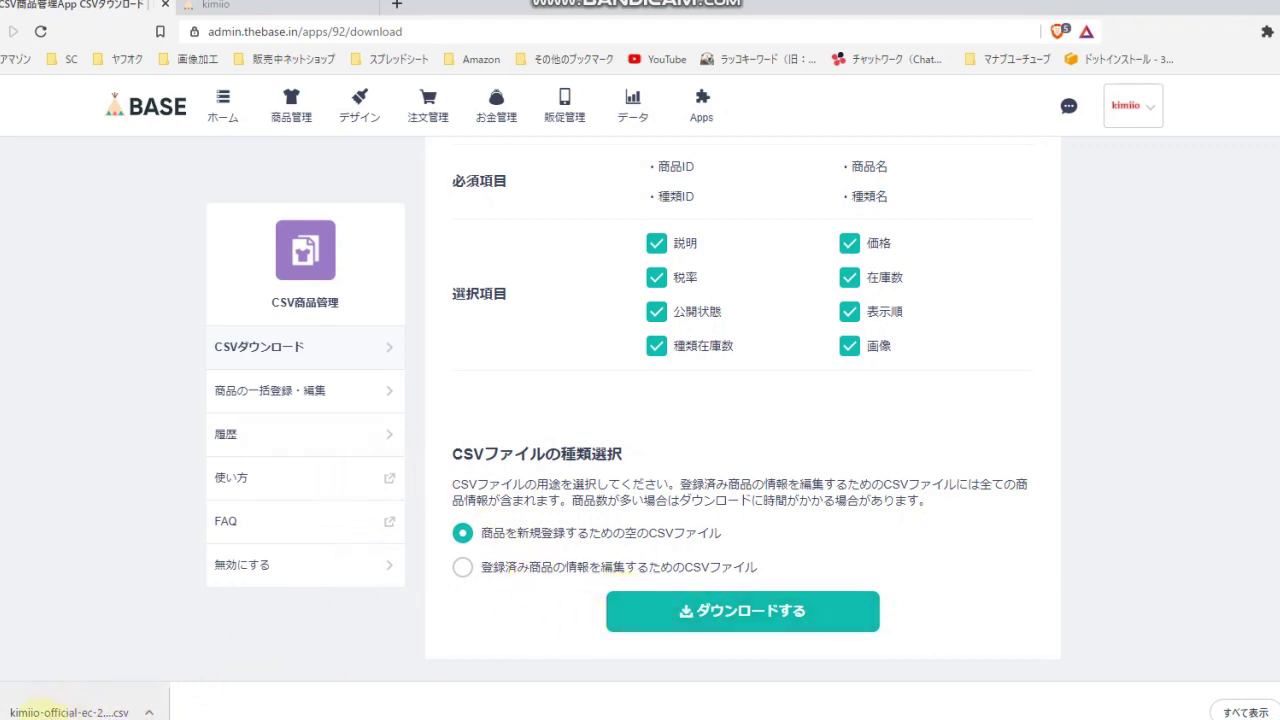
Step: Open the downloaded CSV in Excel, examine its column headers, and minimize it
click(97, 712)
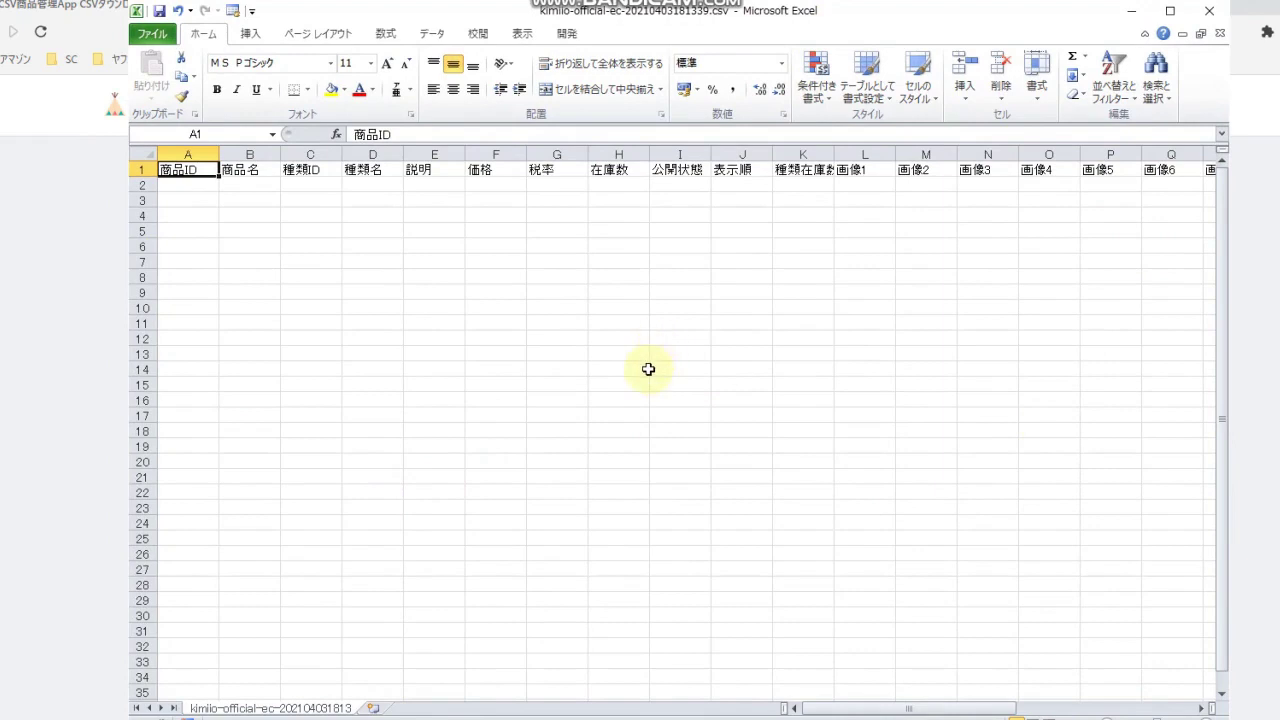
click(168, 189)
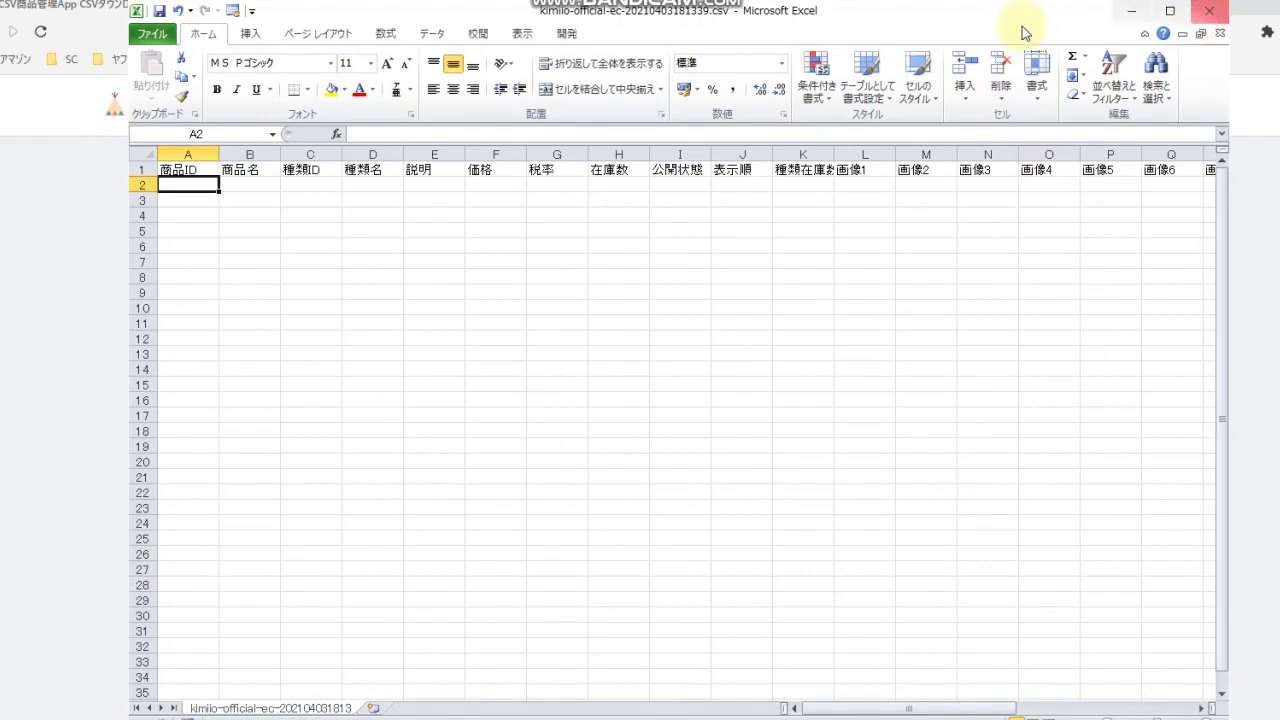
click(1131, 11)
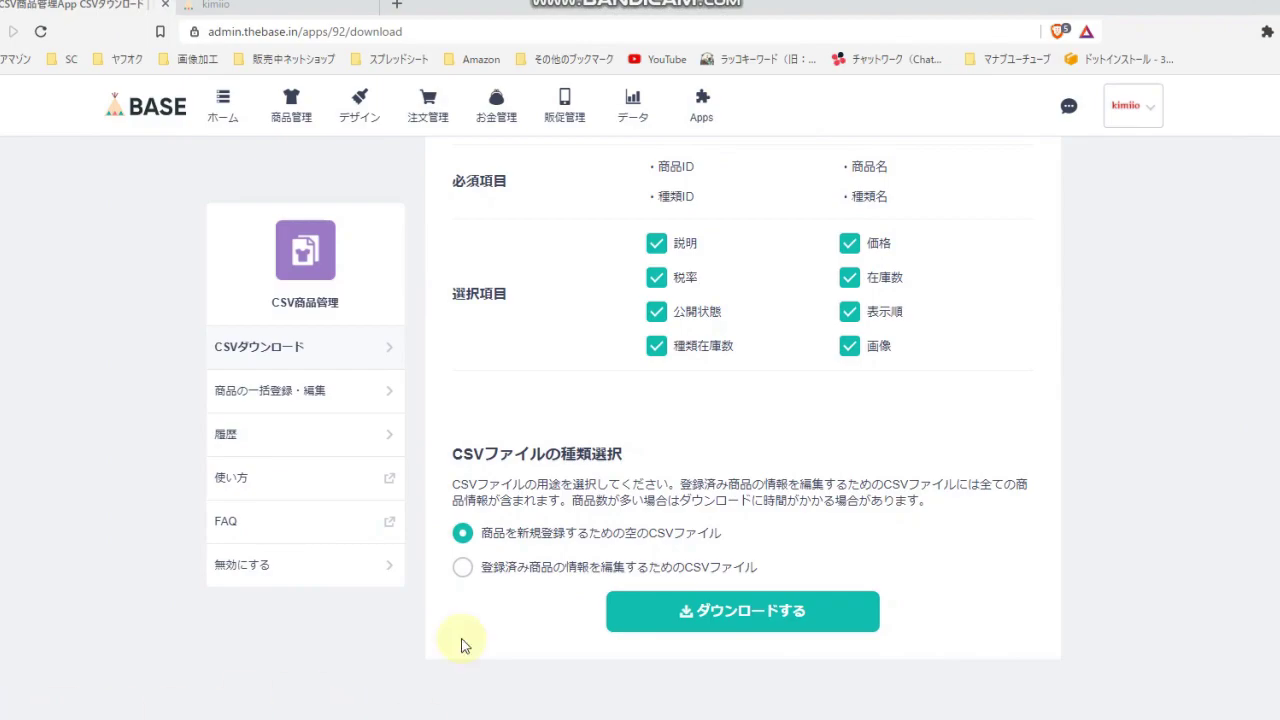
Step: Switch to sa0403.csv in Excel and fill the 商品ID and 種類ID columns with yellow
key(alt+Tab)
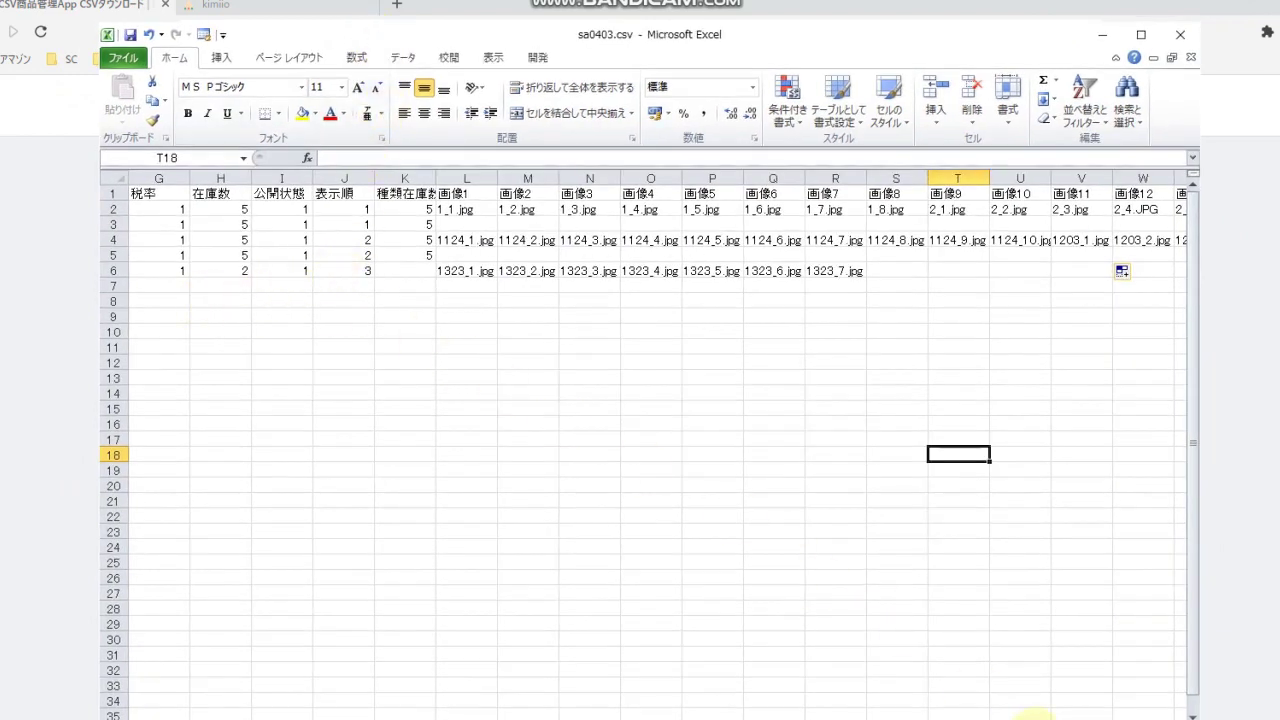
scroll(1035, 715, left, 3)
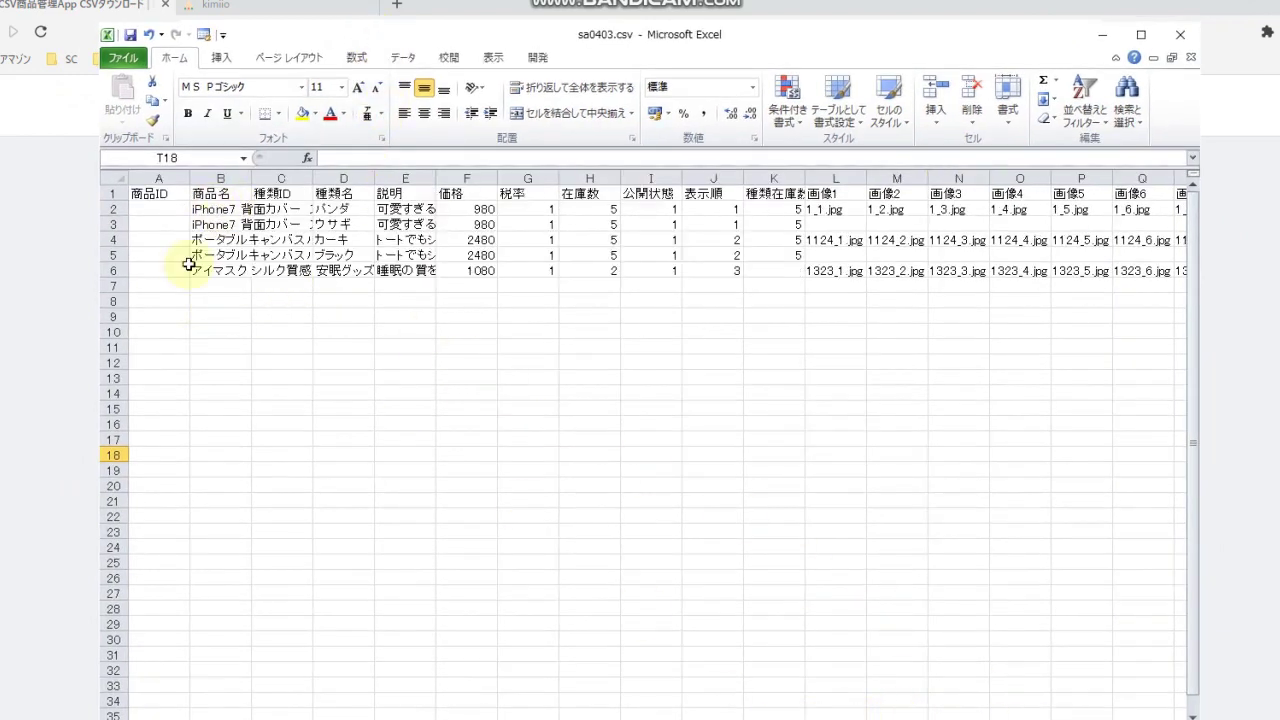
click(163, 176)
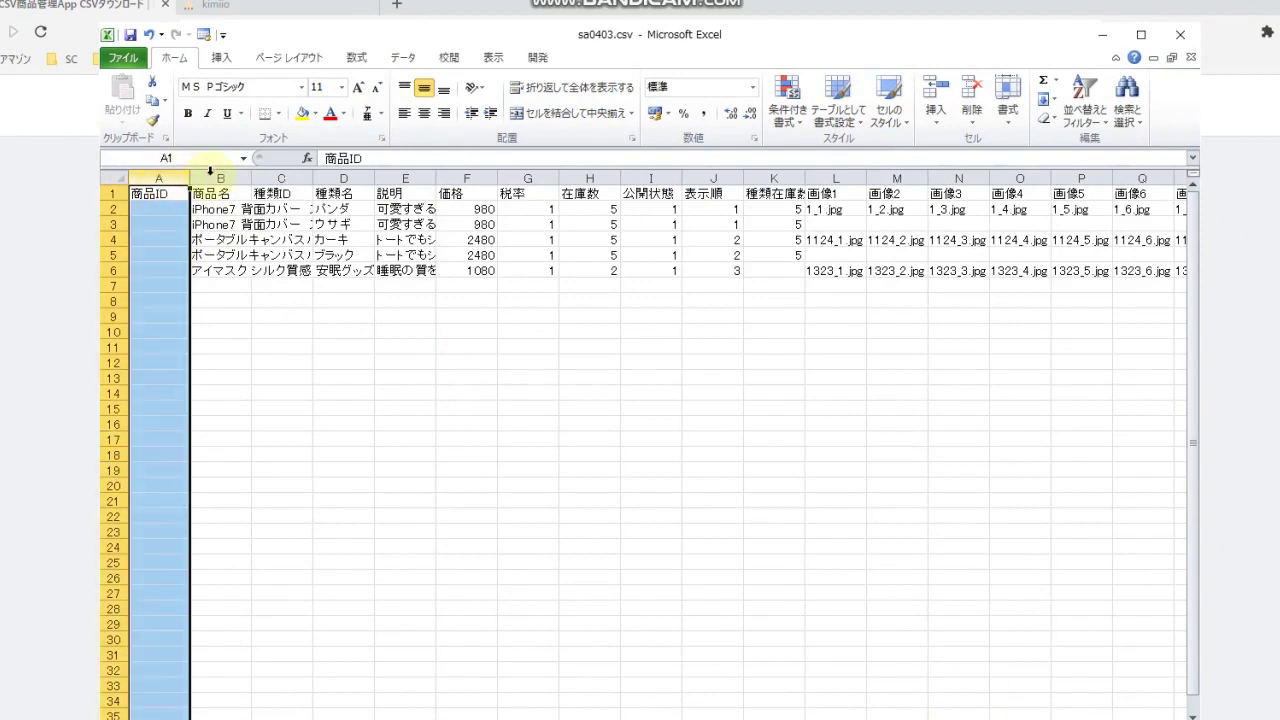
click(300, 116)
click(283, 177)
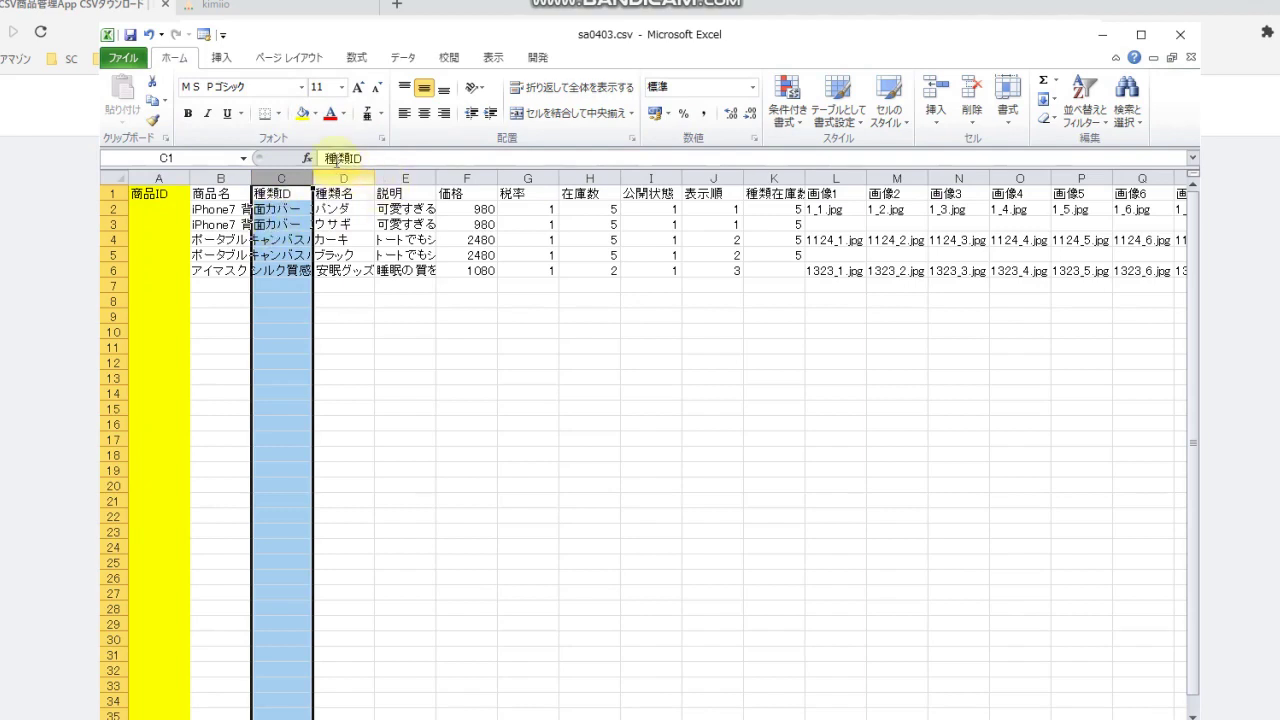
click(302, 113)
click(218, 348)
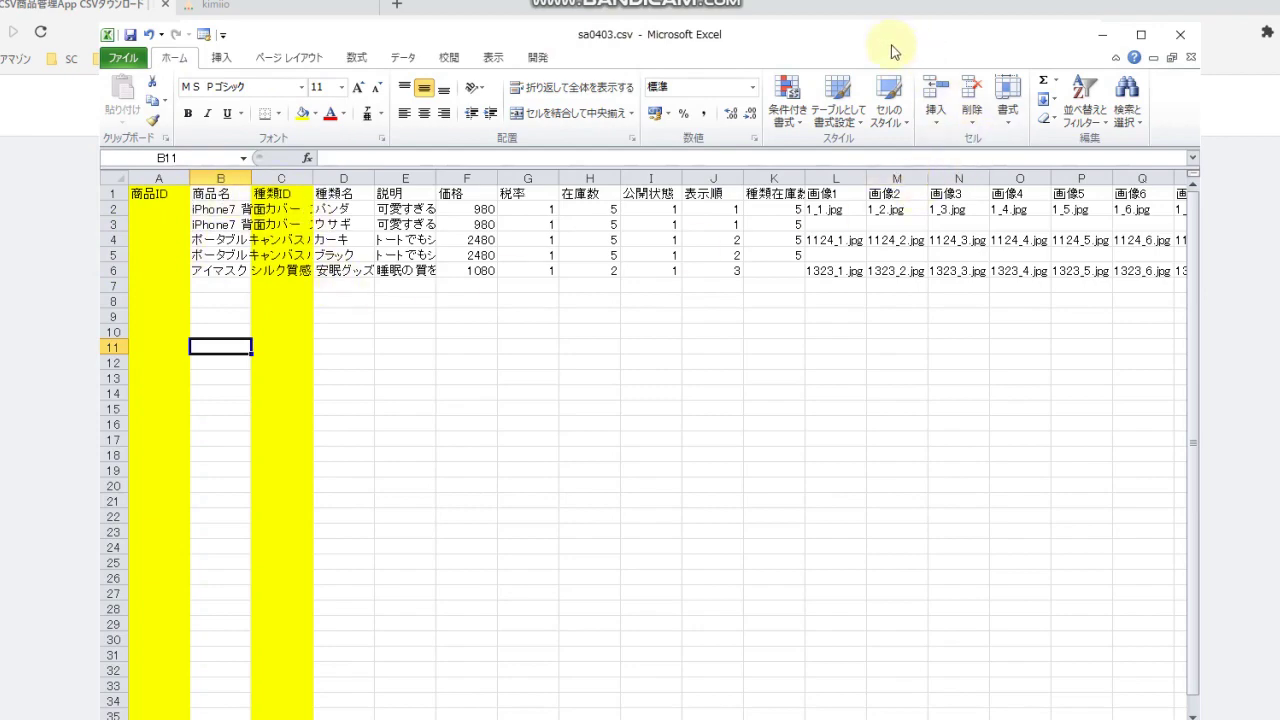
Step: Return to the 商品登録 form in the browser and arrange it side by side with sa0403.csv in Excel
drag(881, 43, 1279, 26)
click(108, 383)
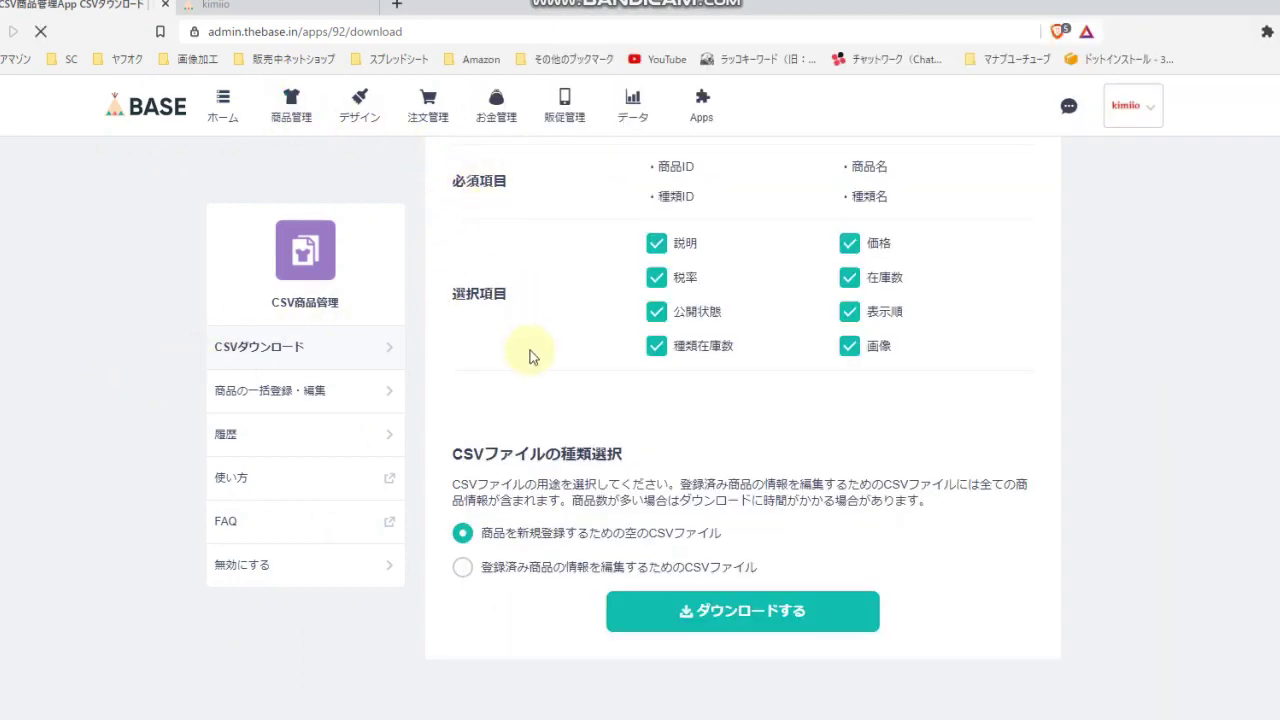
click(216, 6)
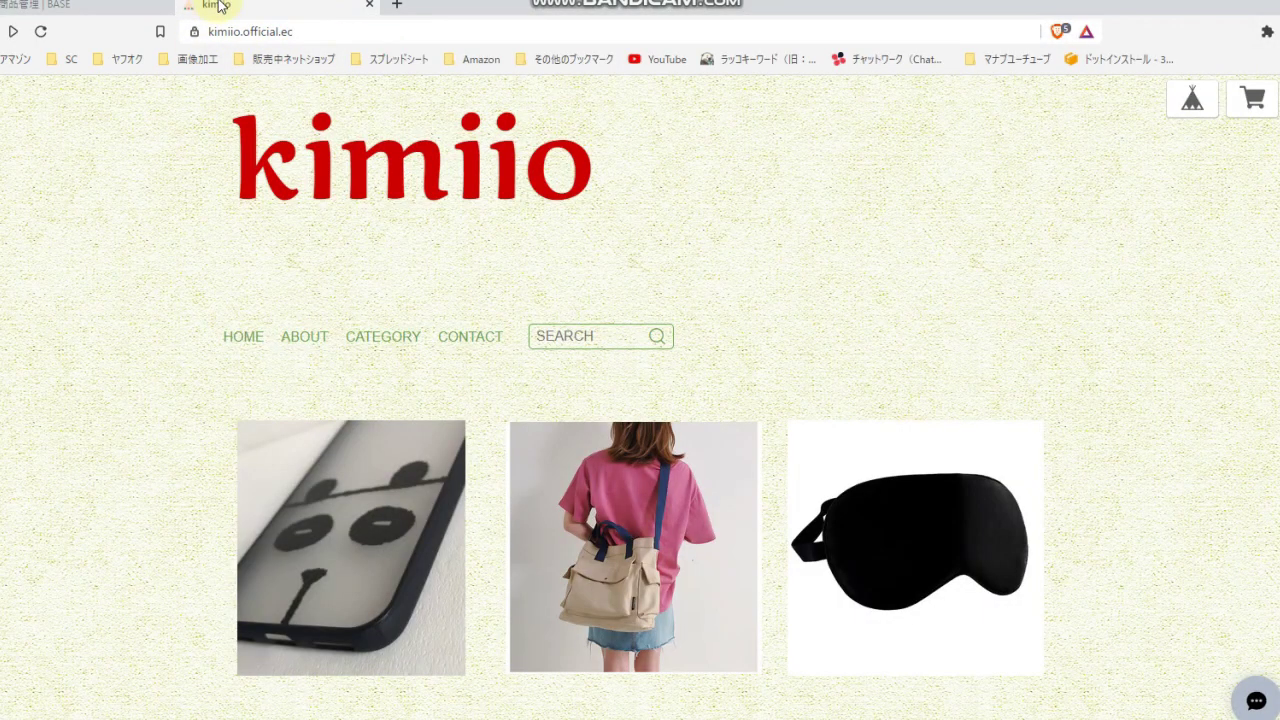
click(110, 14)
click(626, 456)
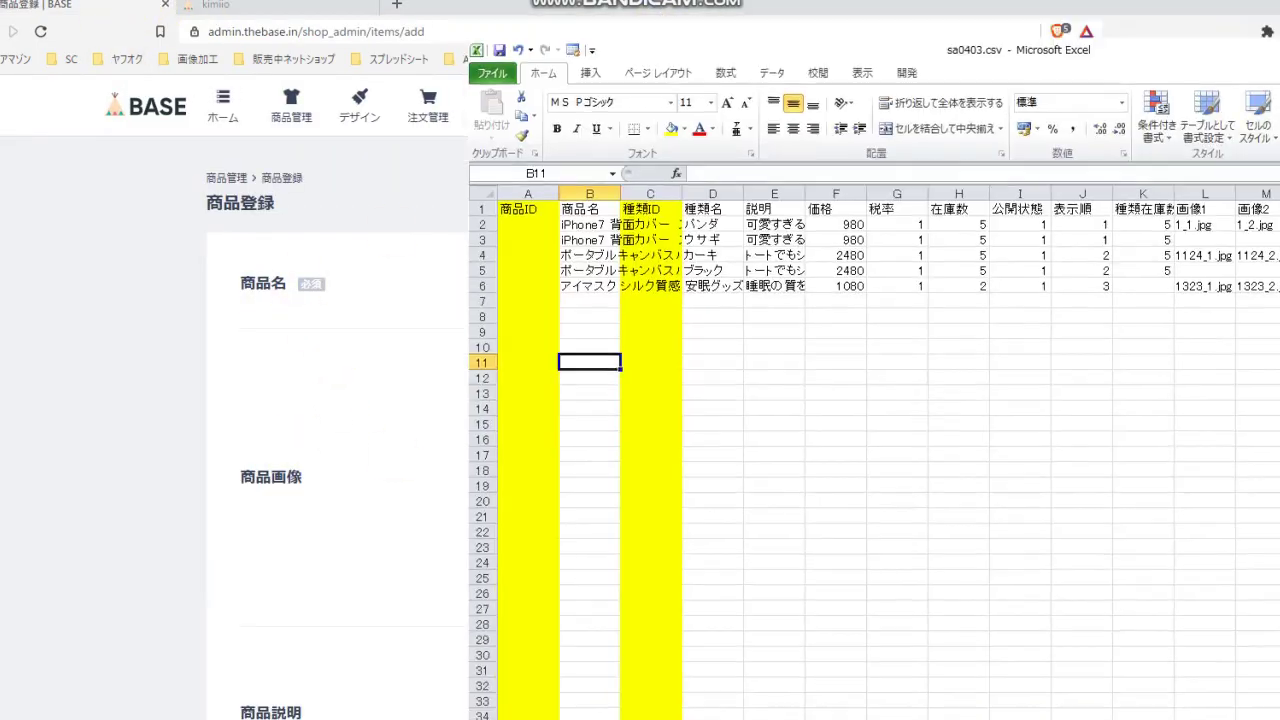
drag(914, 40, 1260, 0)
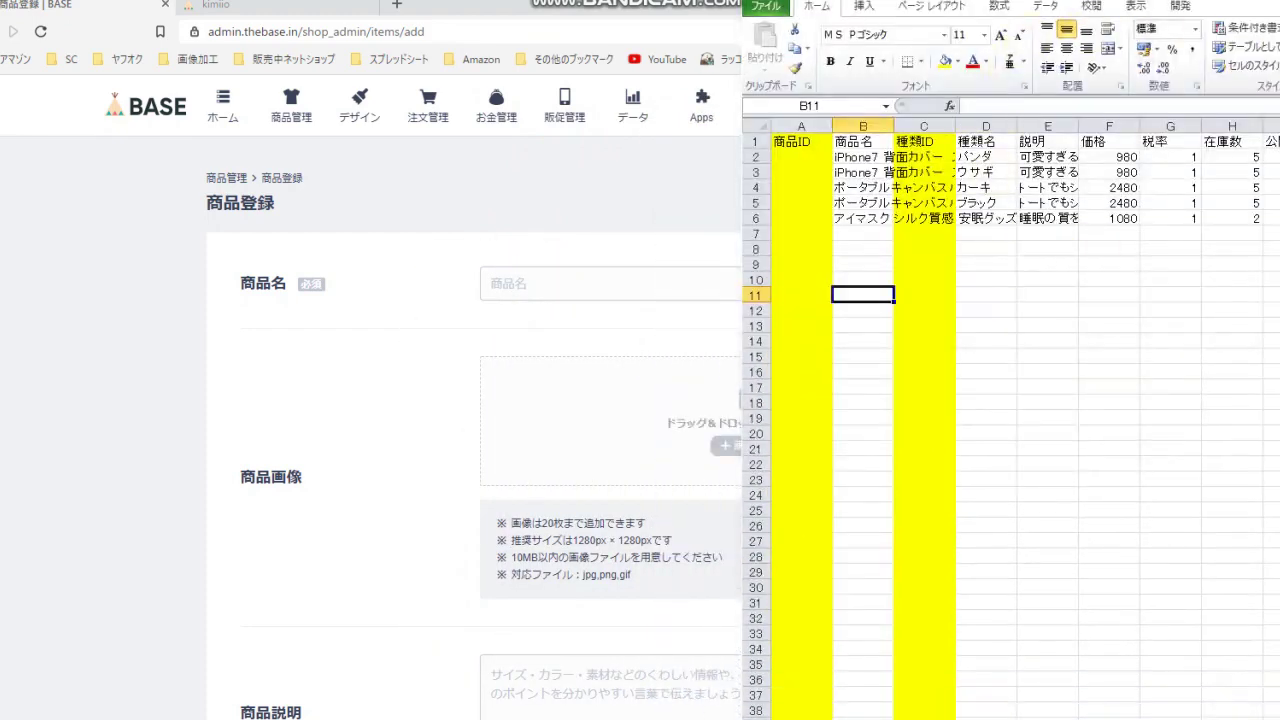
mouse_move(1100, 0)
mouse_down()
mouse_move(1133, 9)
mouse_move(983, 84)
mouse_move(1115, 9)
mouse_up()
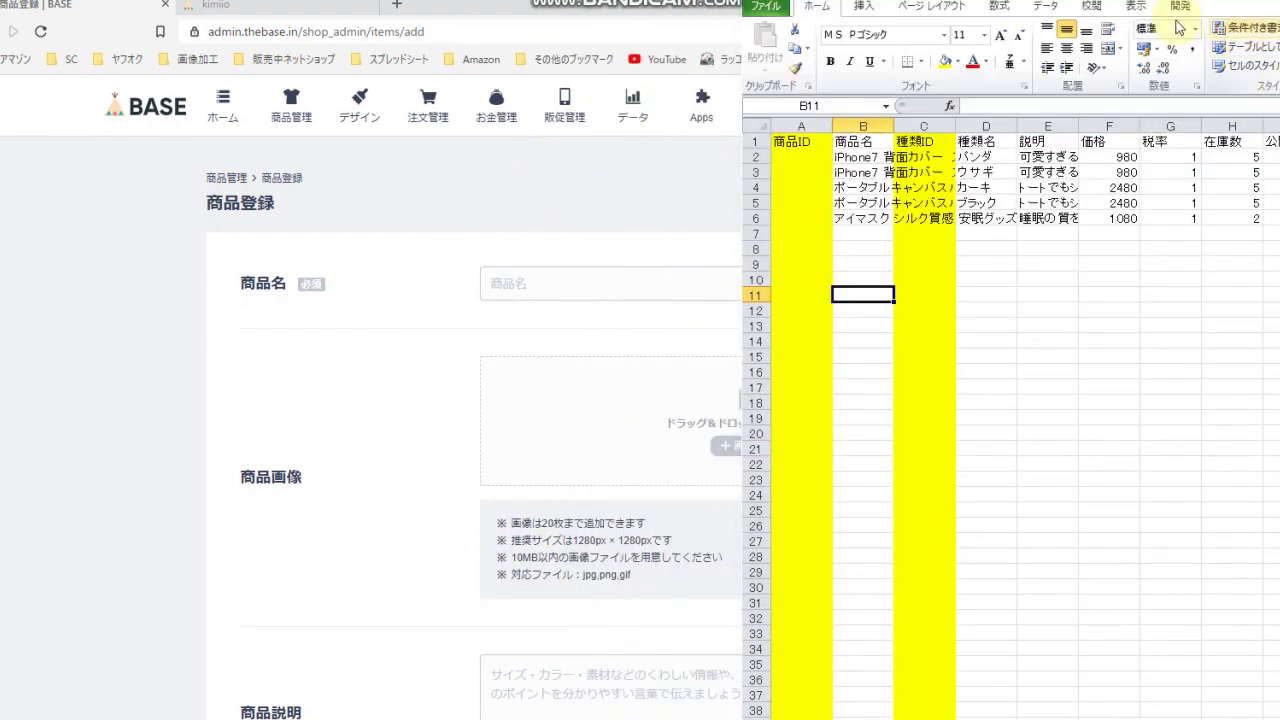
click(113, 437)
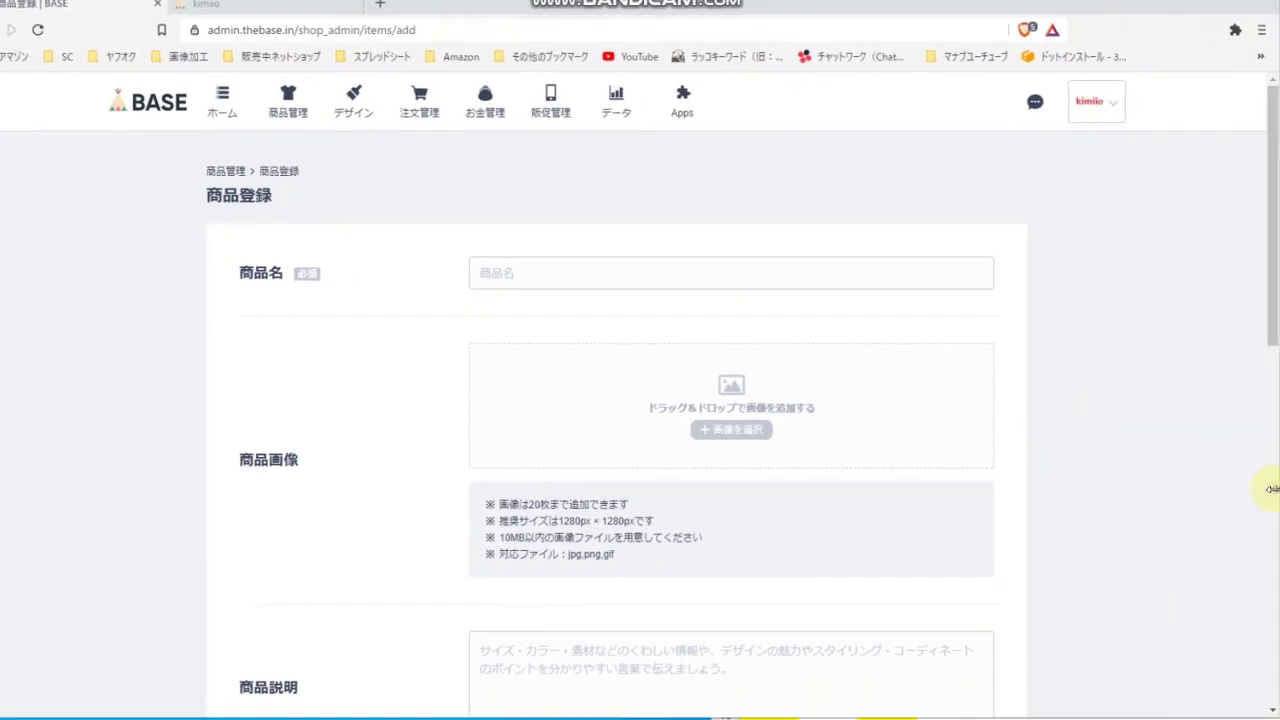
drag(1276, 488, 889, 505)
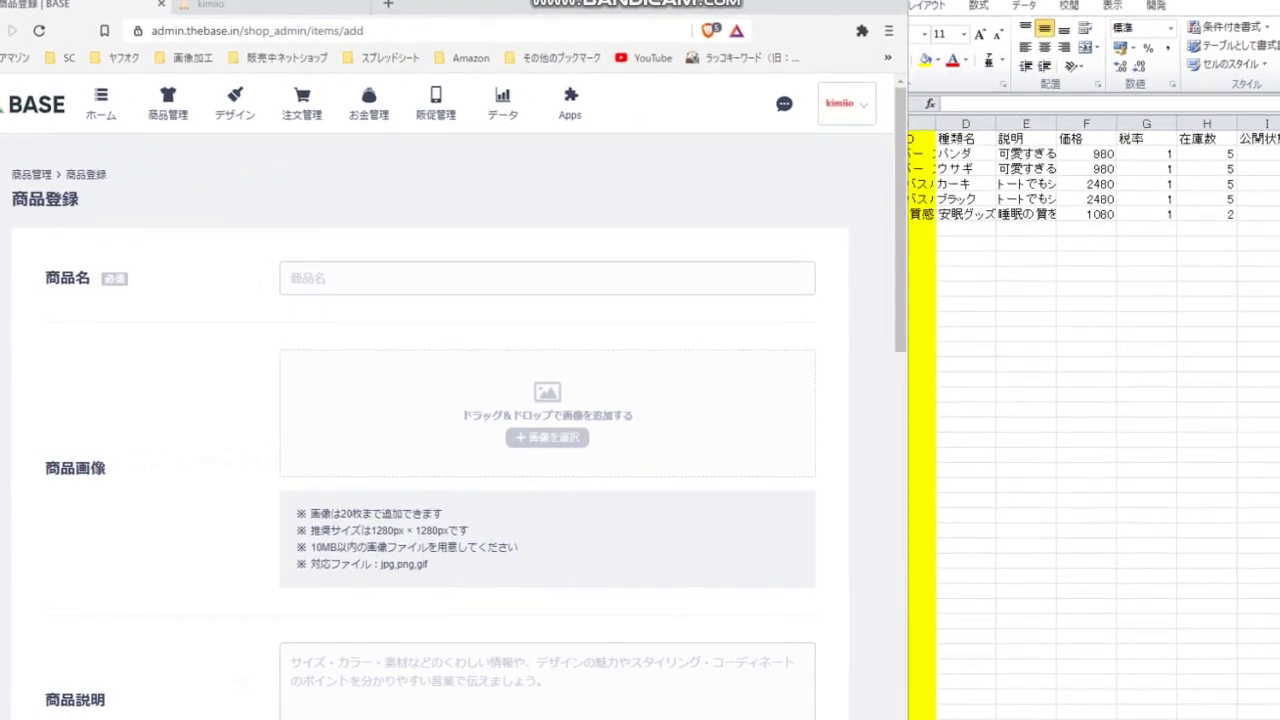
click(927, 603)
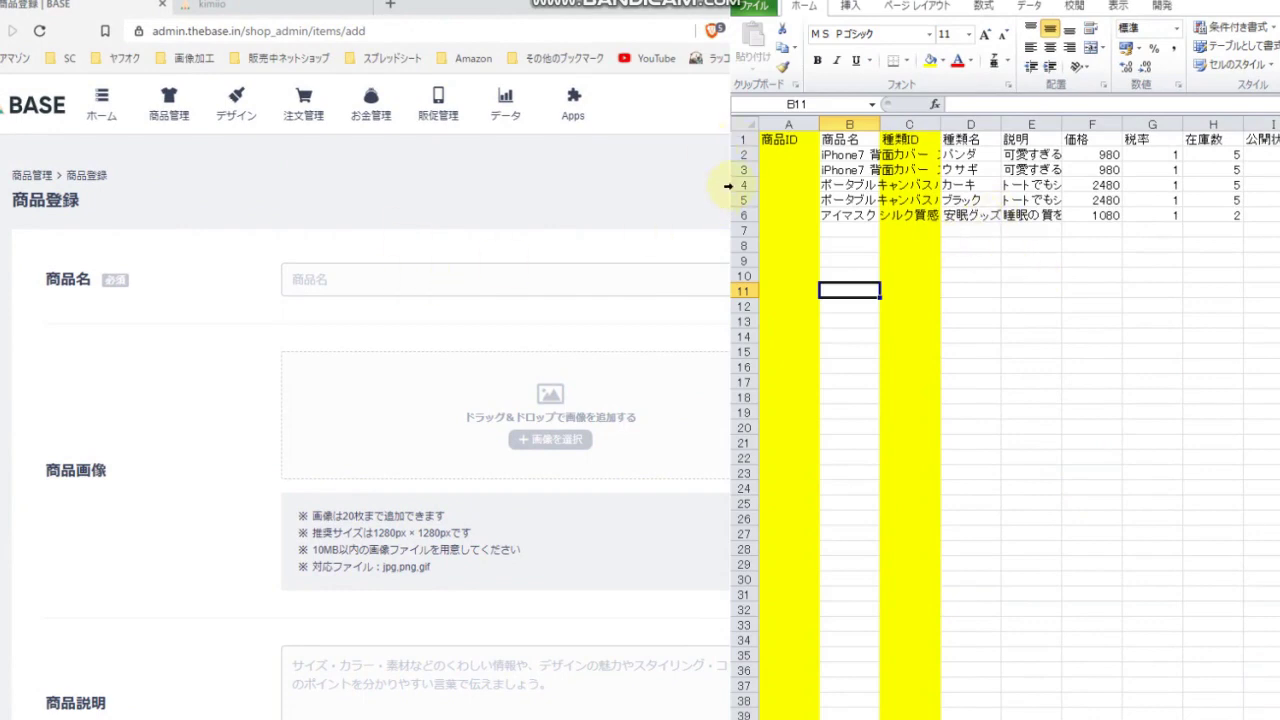
Step: Compare the 商品名 field of the registration form with the 商品名 column header in sa0403.csv
click(343, 280)
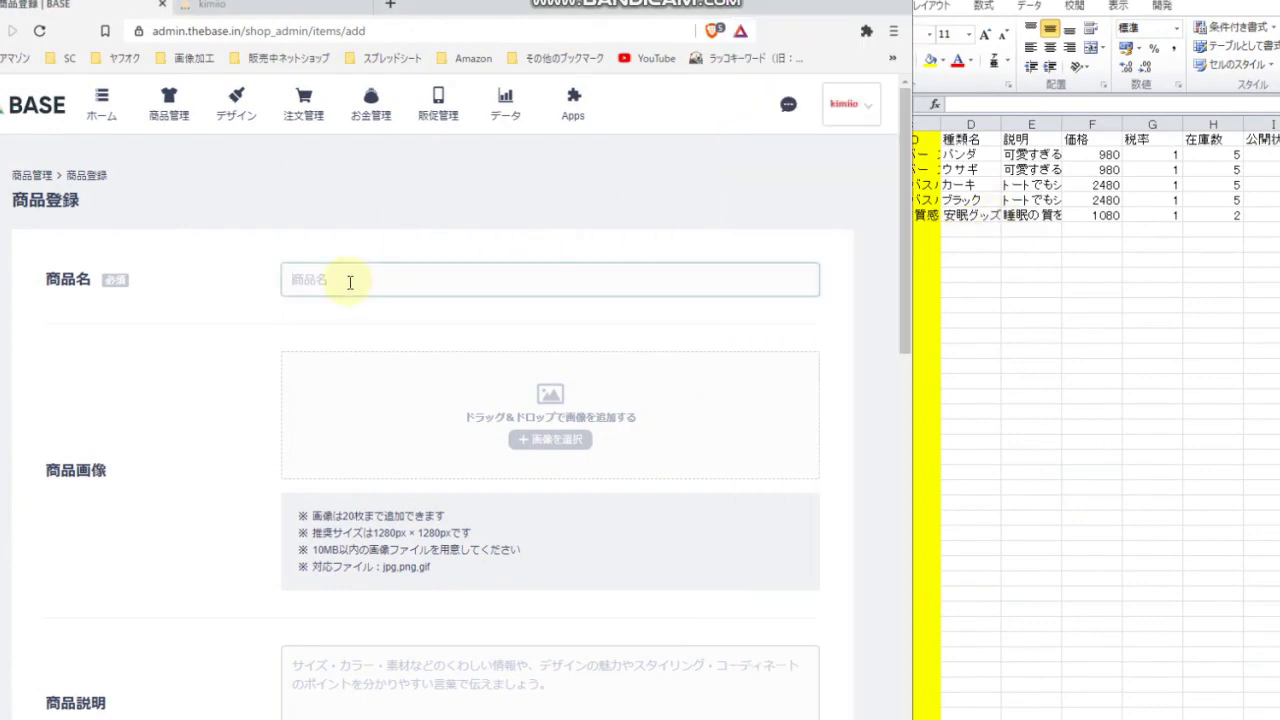
click(963, 265)
click(847, 143)
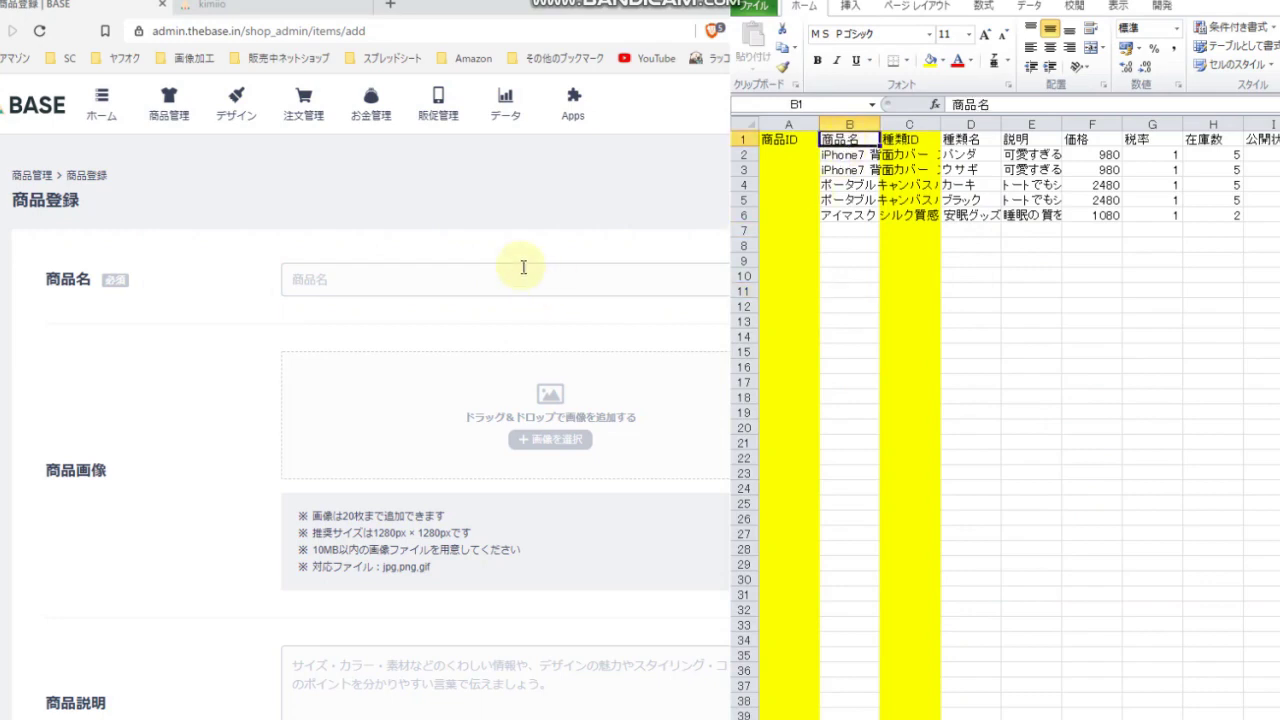
click(361, 273)
key(alt+Tab)
Step: Examine the two iPhone7 product names in B2 and B3 together with the 種類名 in D2
click(849, 157)
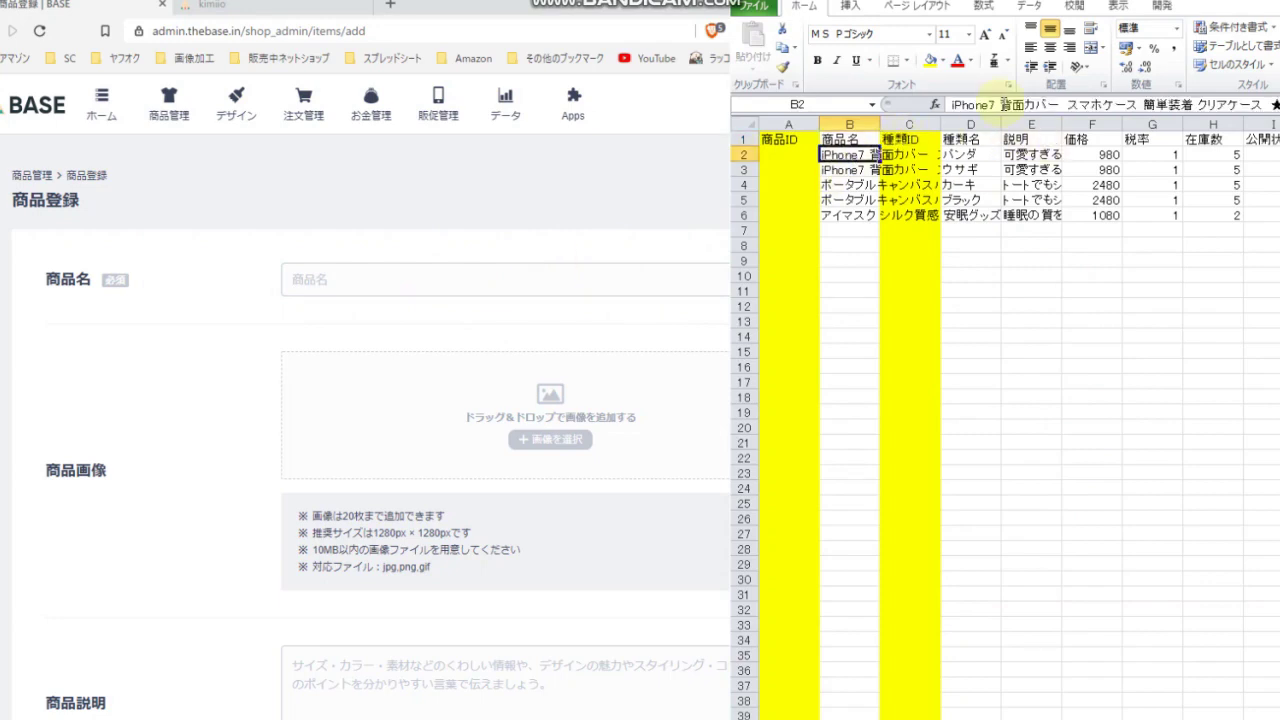
click(847, 170)
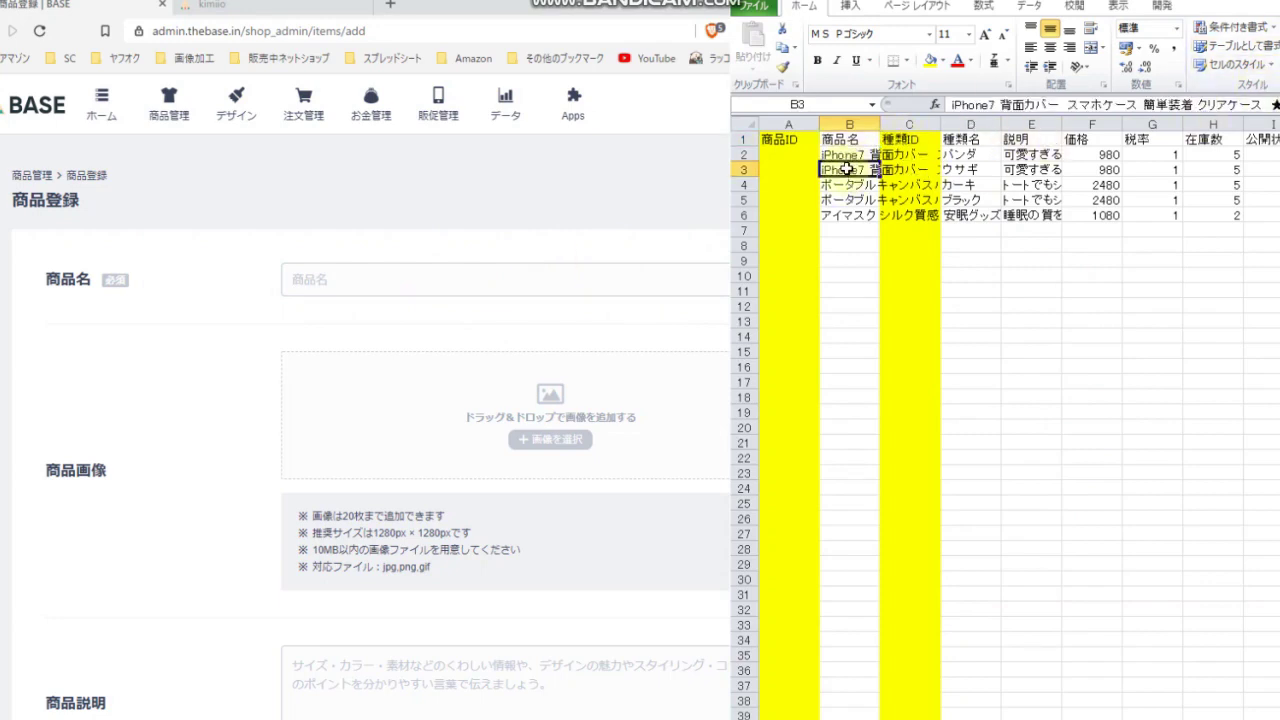
click(826, 157)
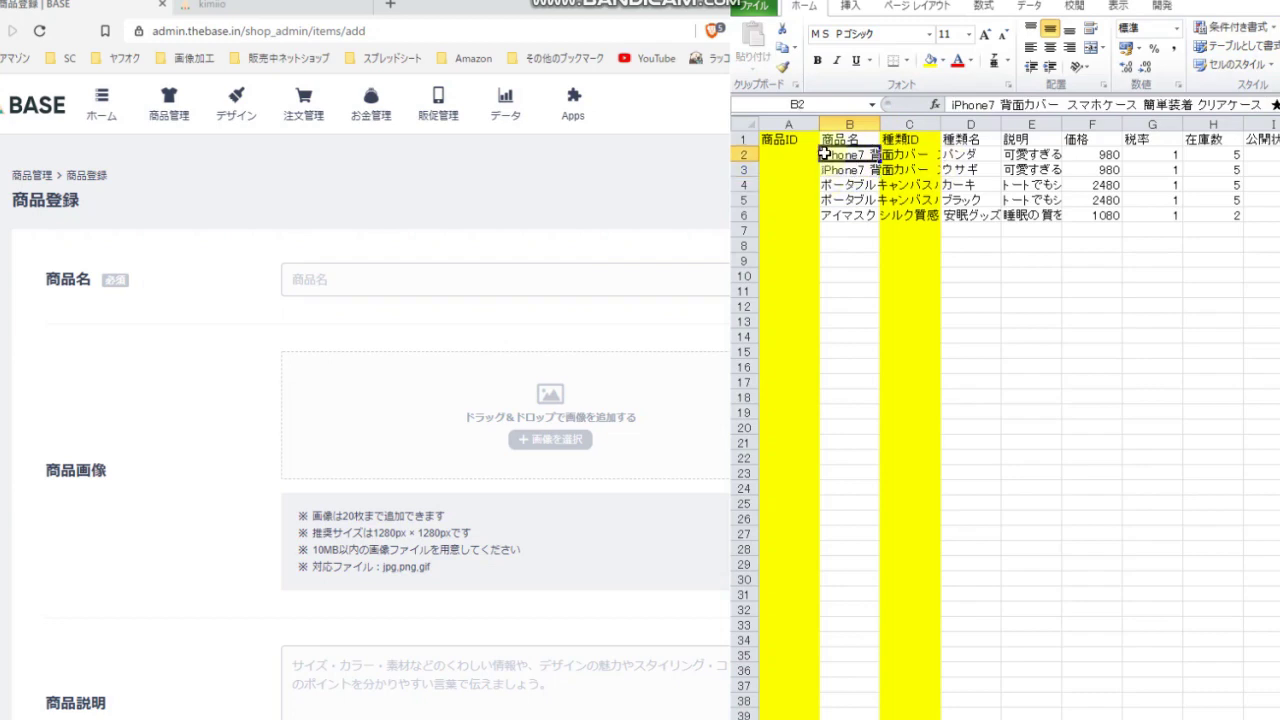
click(840, 170)
click(826, 157)
click(842, 171)
click(826, 156)
click(846, 168)
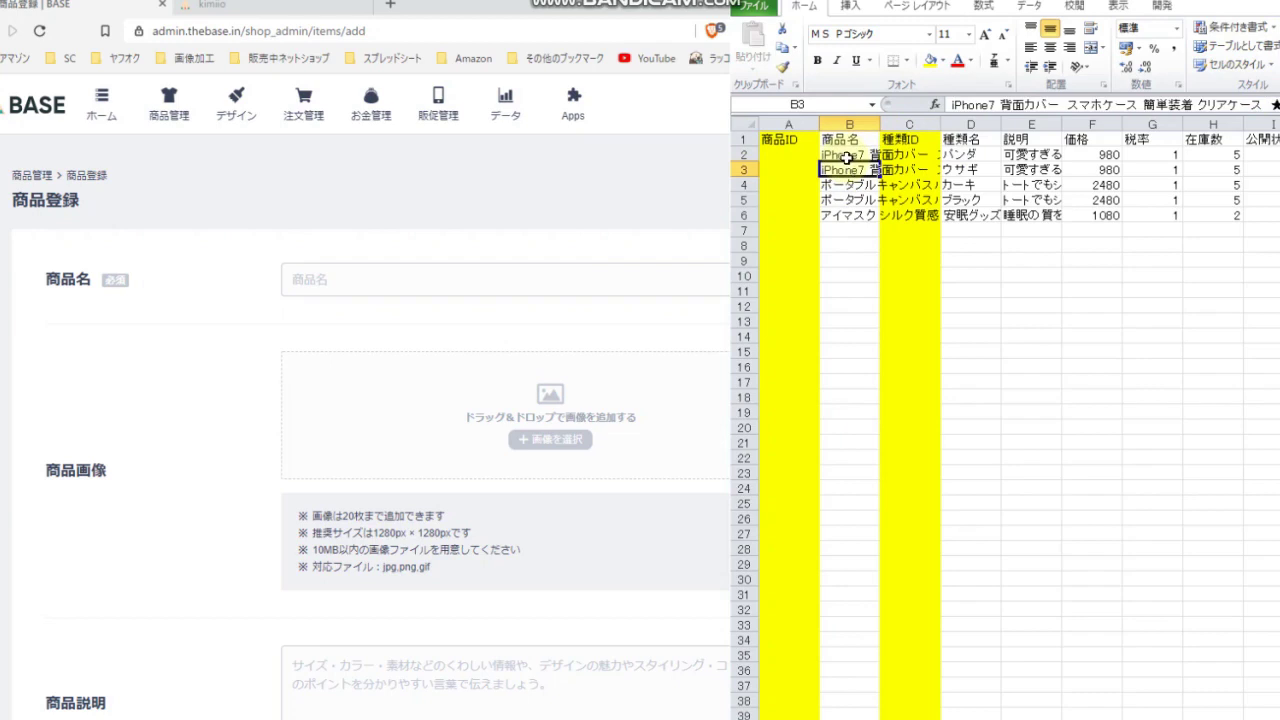
click(849, 168)
click(850, 157)
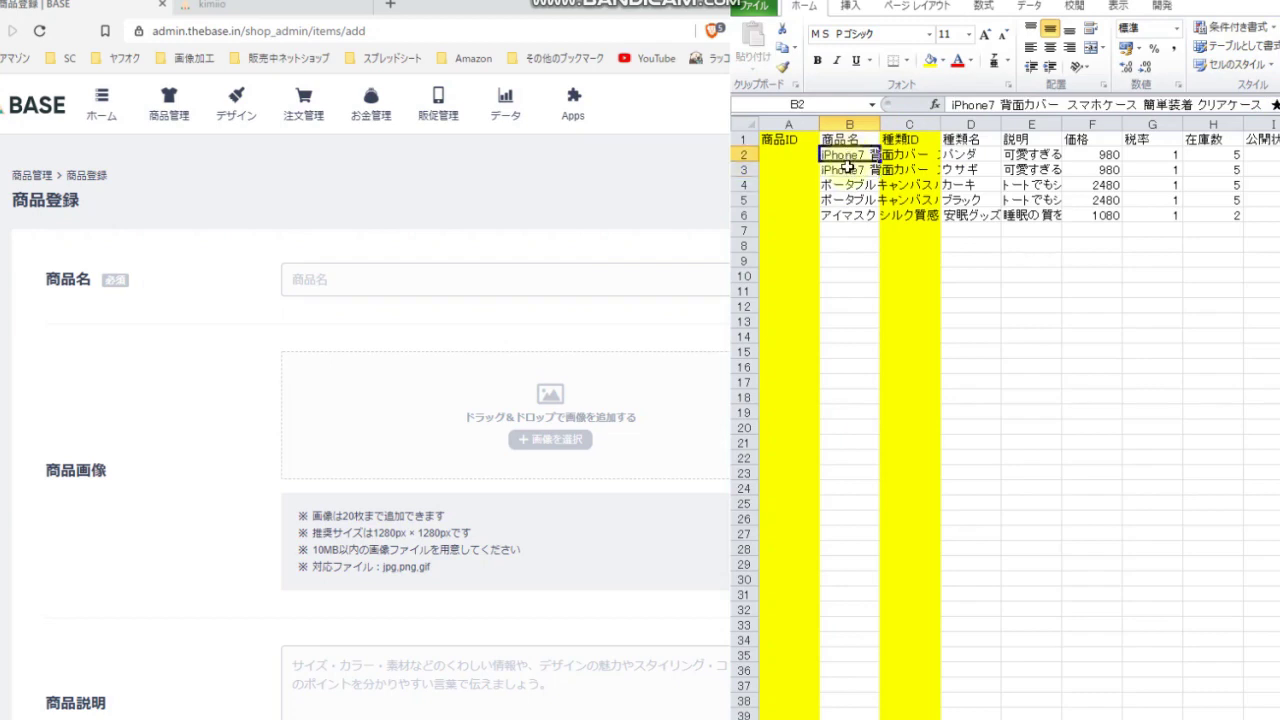
click(847, 168)
click(953, 154)
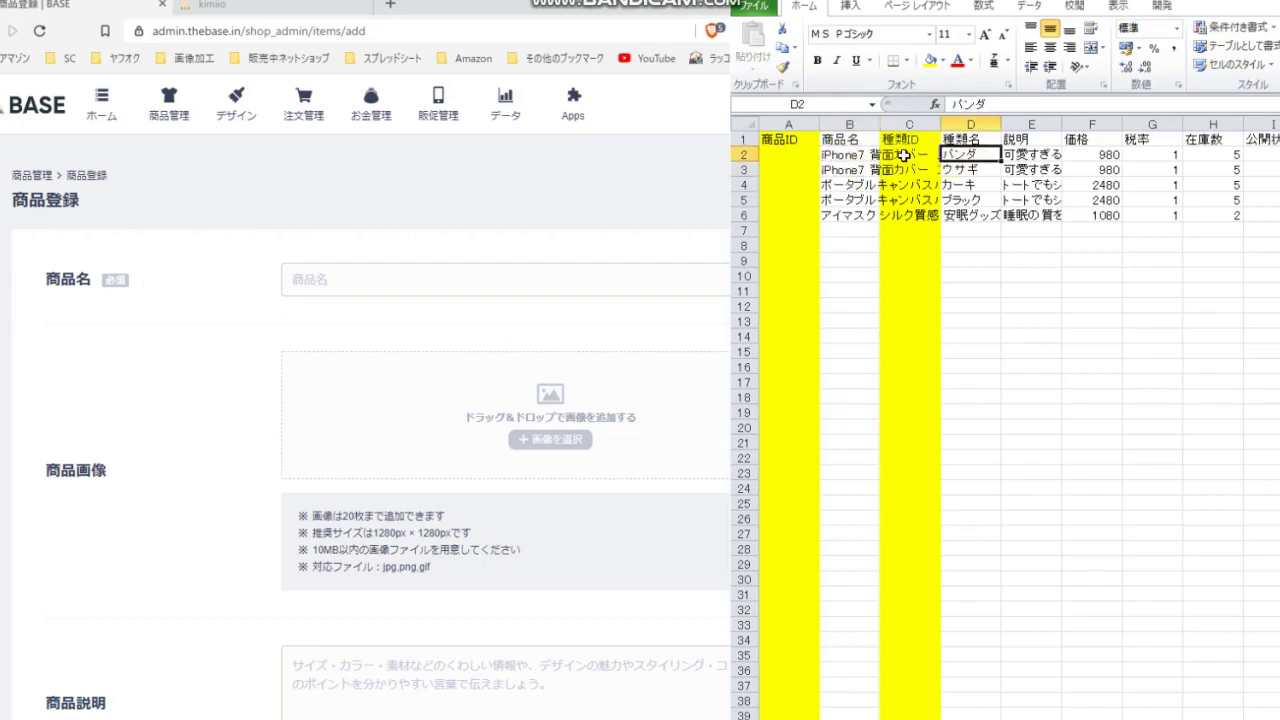
click(848, 169)
click(851, 156)
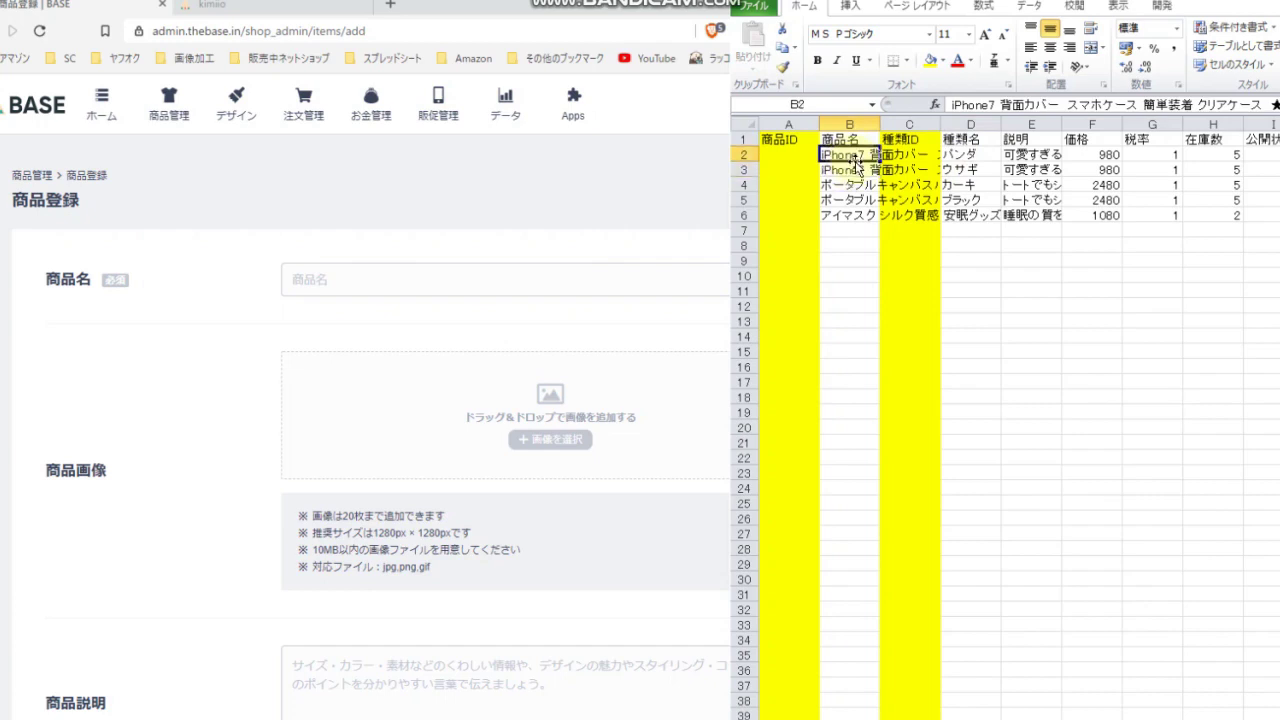
click(849, 169)
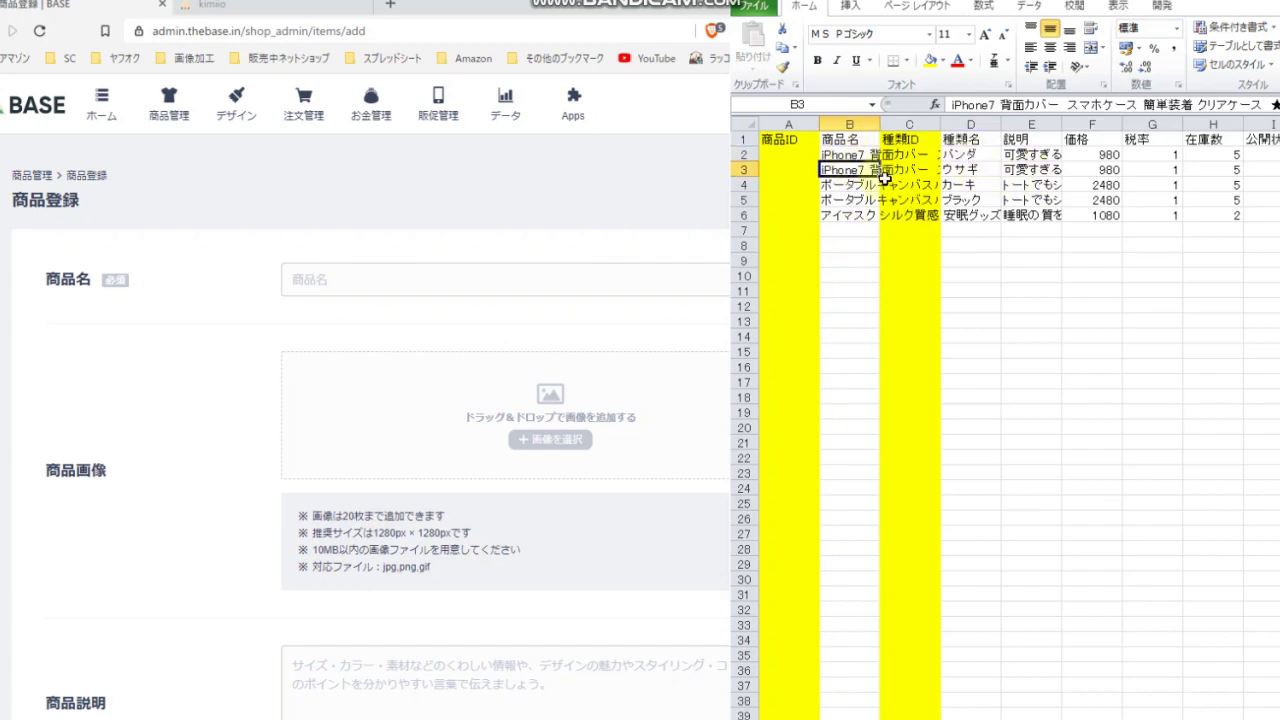
Step: Add variation rows under 在庫と種類 in the registration form and enter パンダ as the first 種類
click(177, 534)
scroll(246, 580, down, 4)
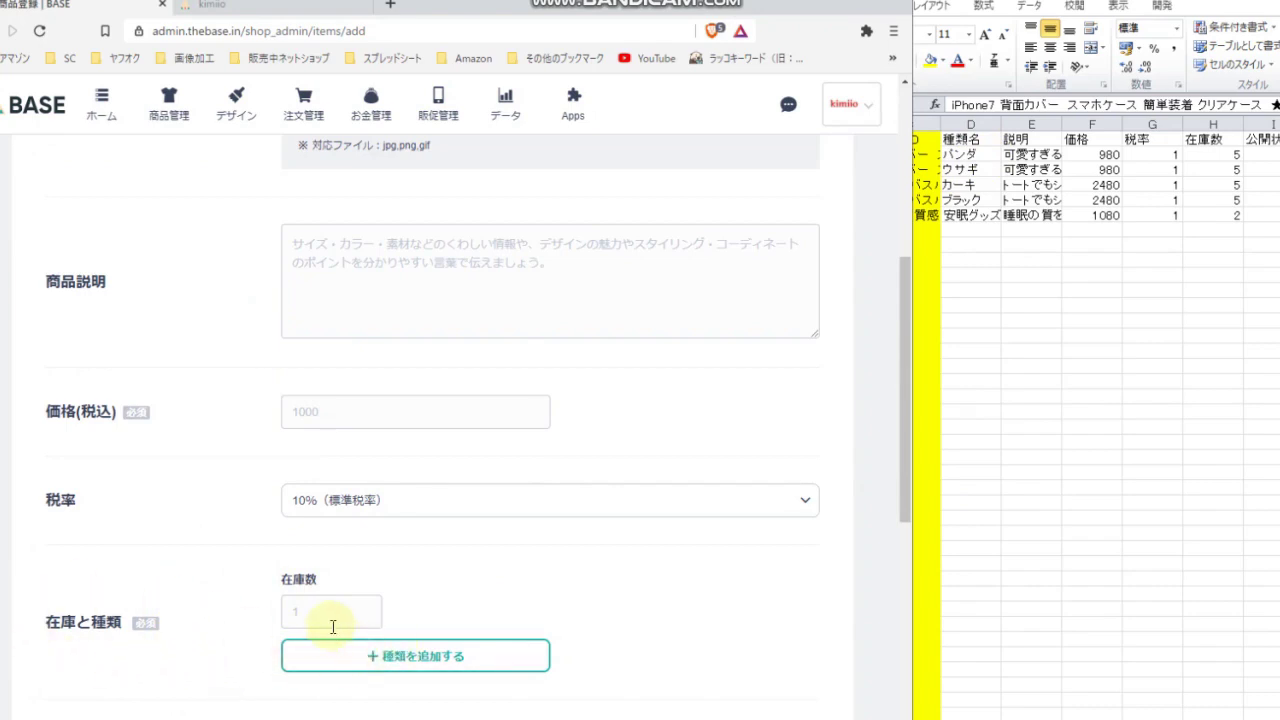
click(312, 615)
click(397, 668)
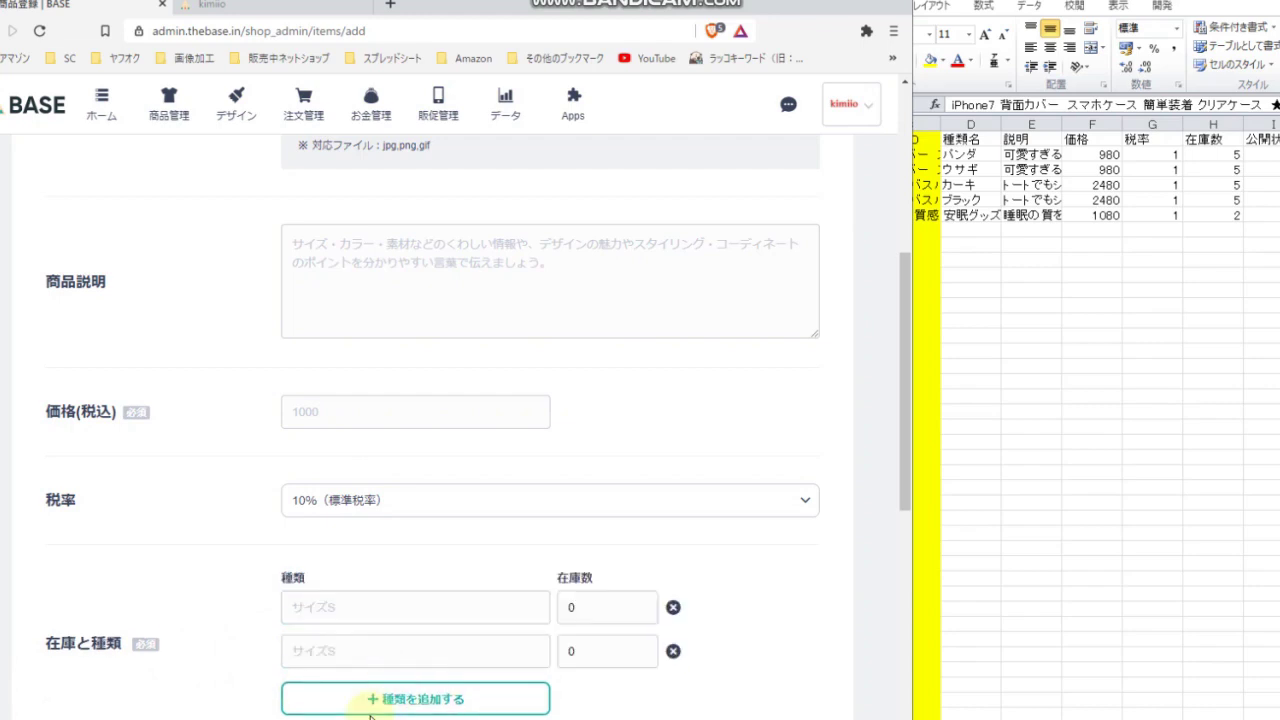
click(322, 610)
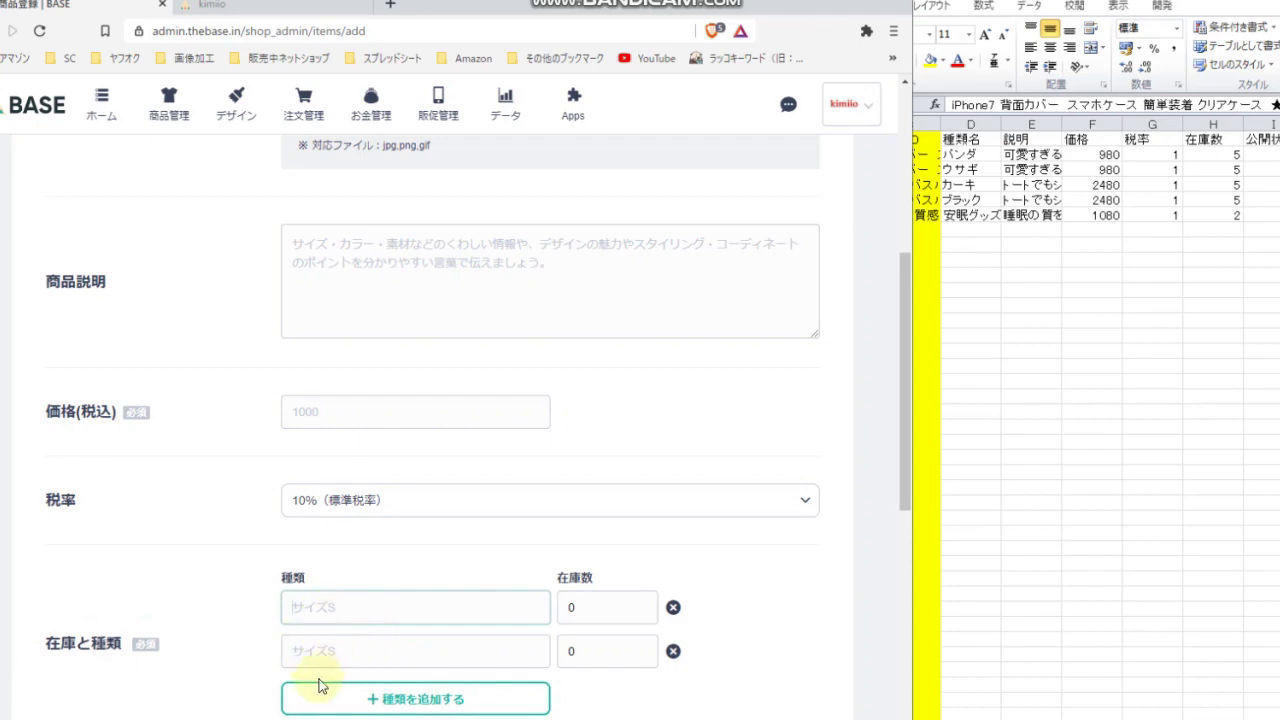
text(ぱん)
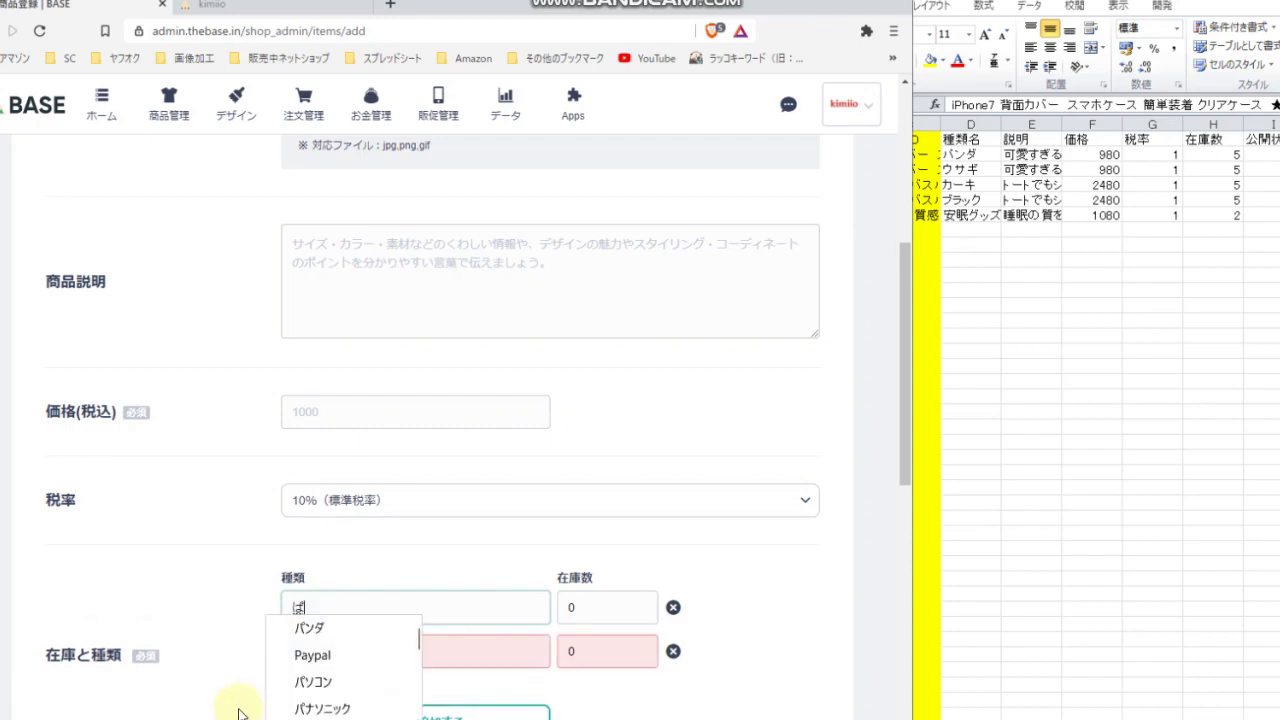
key(BackSpace)
key(BackSpace)
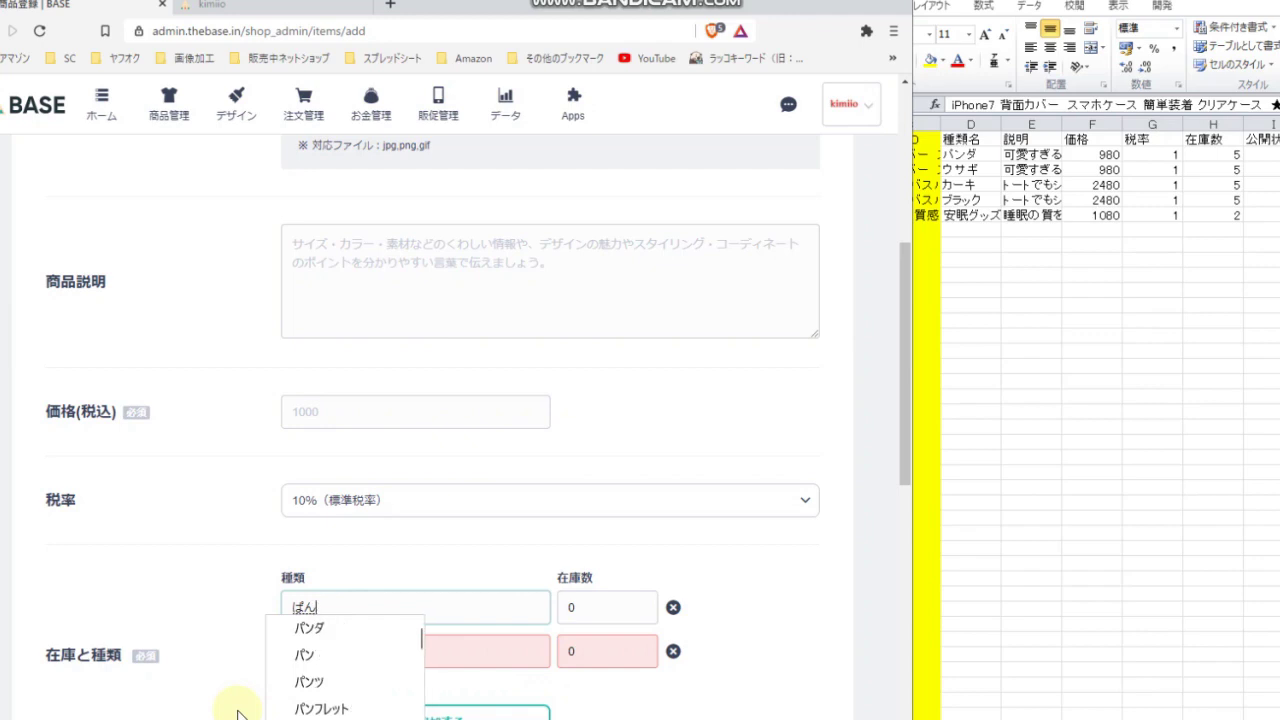
text(だ)
key(space)
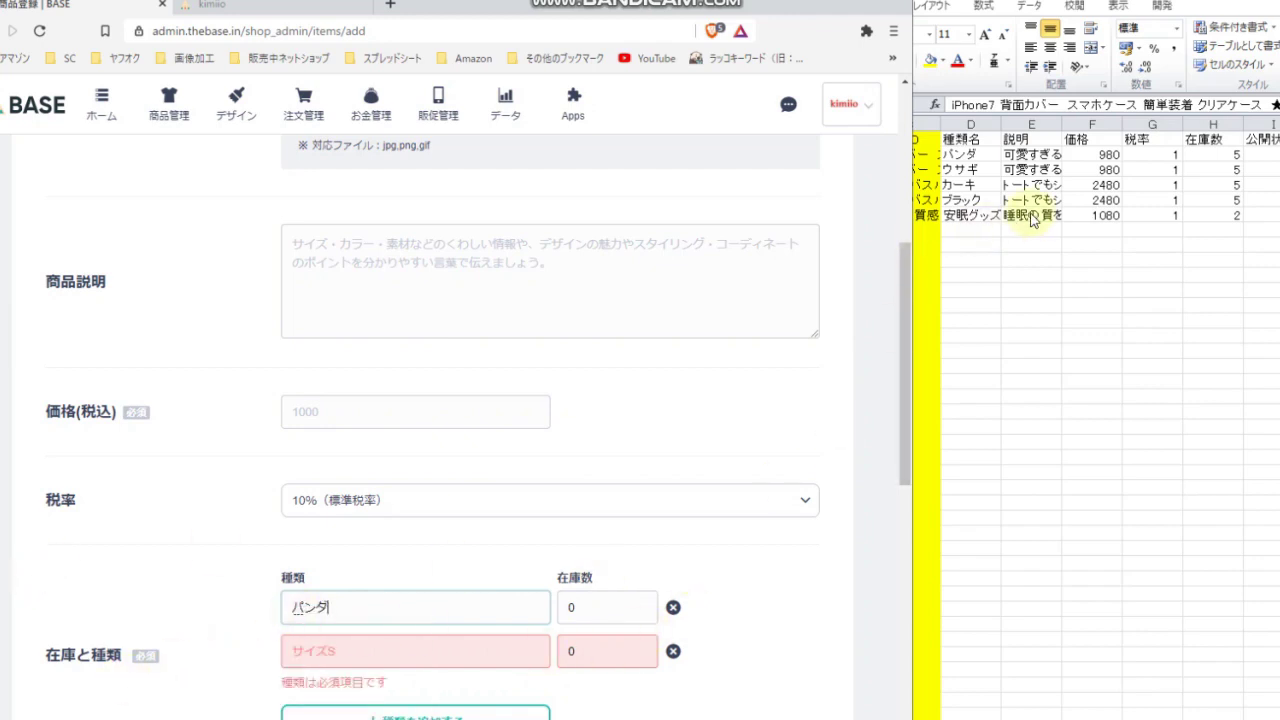
Step: Compare the 種類名 and 説明 cells in row 2 of the spreadsheet with the matching form fields
click(973, 160)
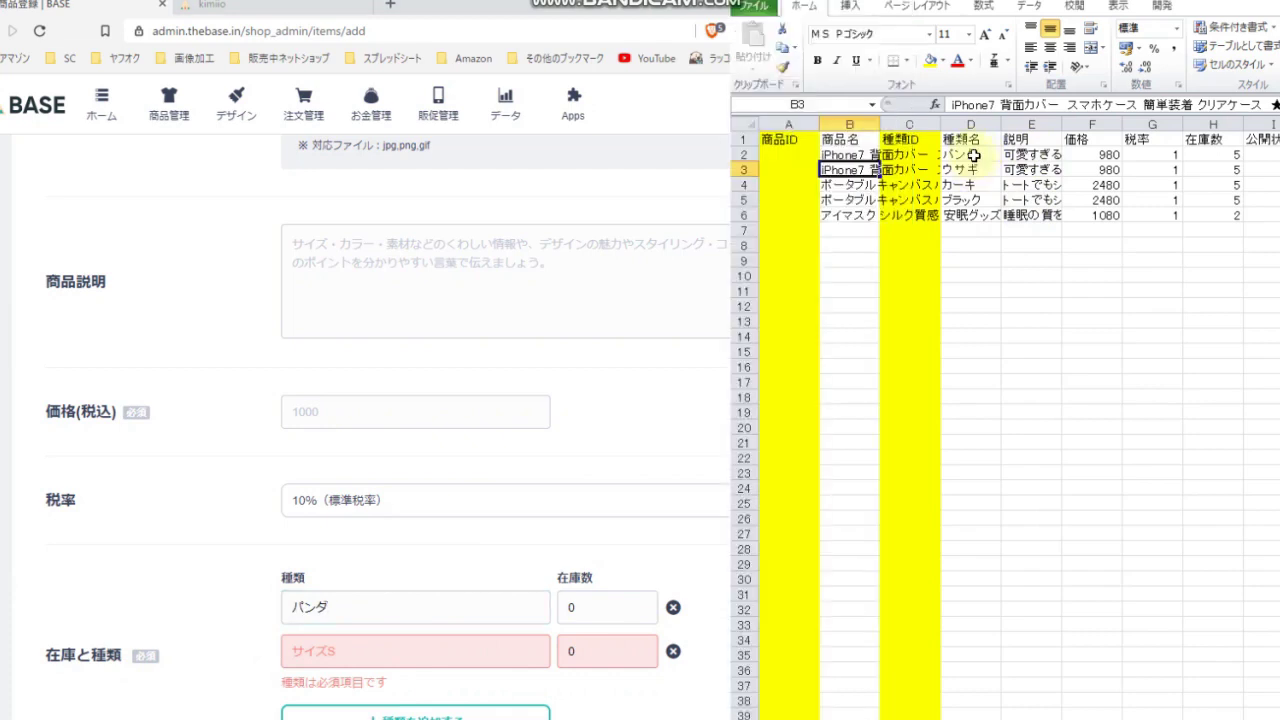
click(973, 156)
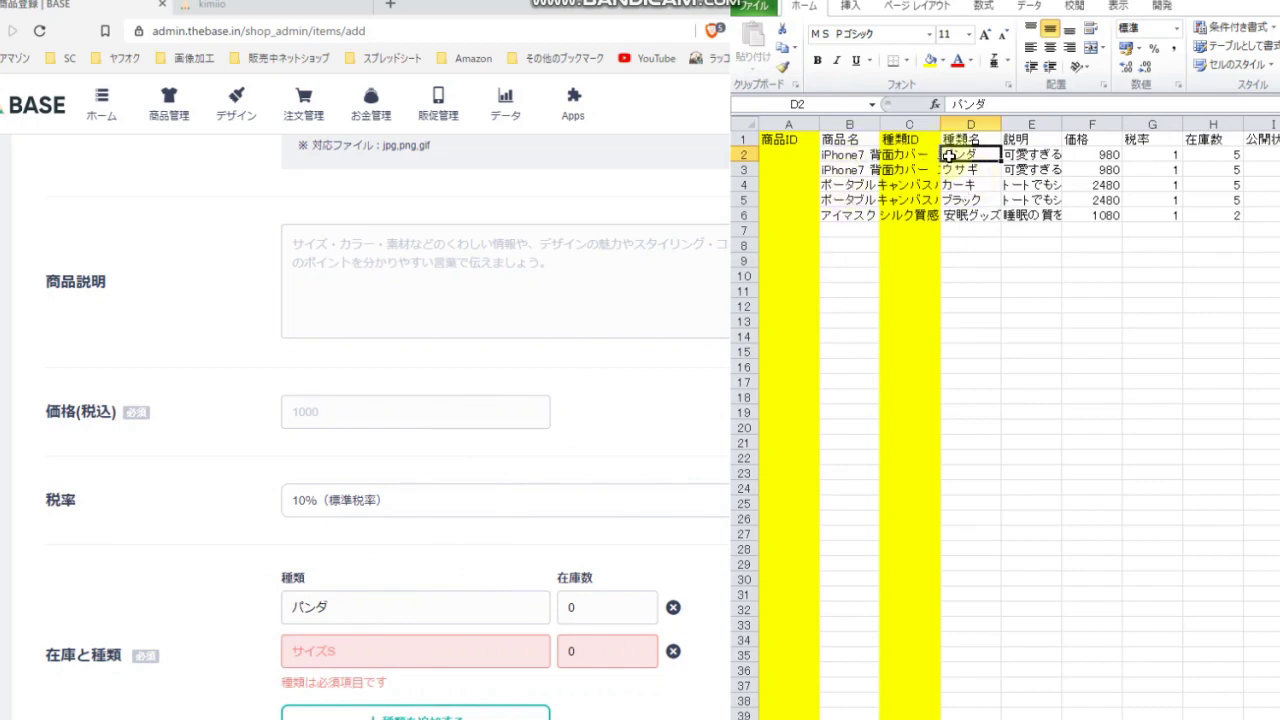
click(1043, 160)
click(213, 345)
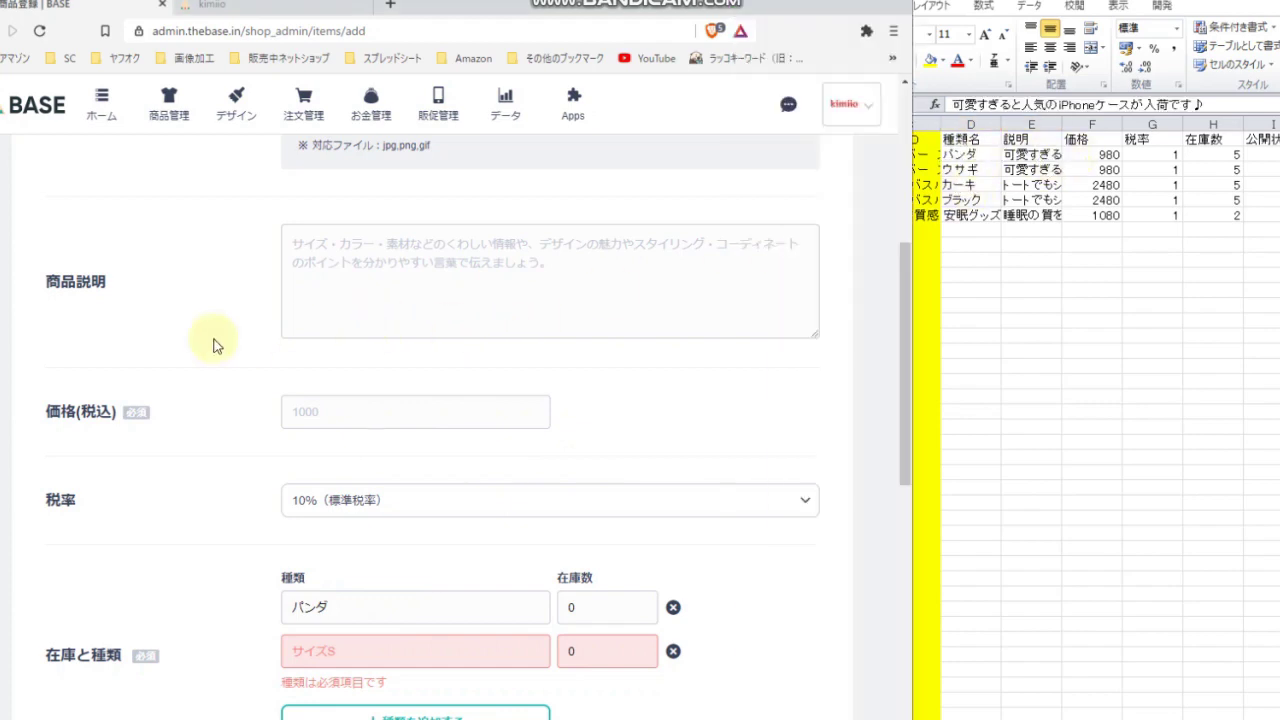
scroll(210, 335, up, 1)
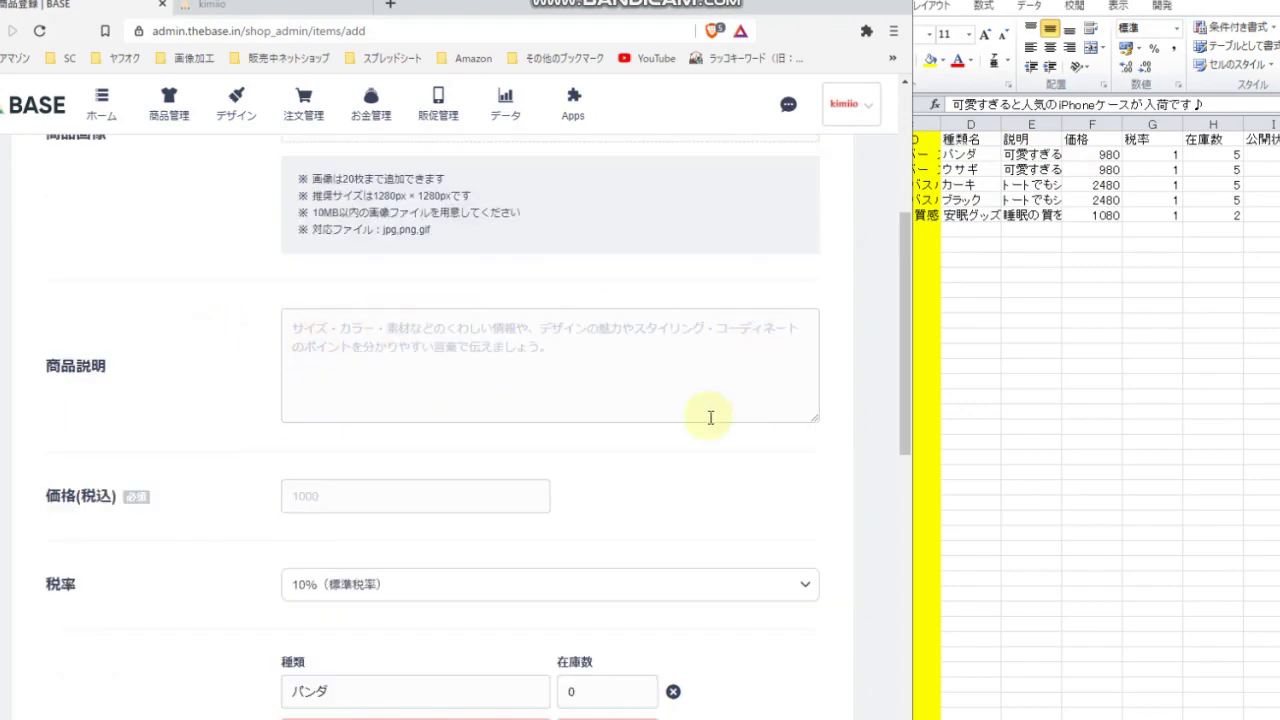
click(997, 155)
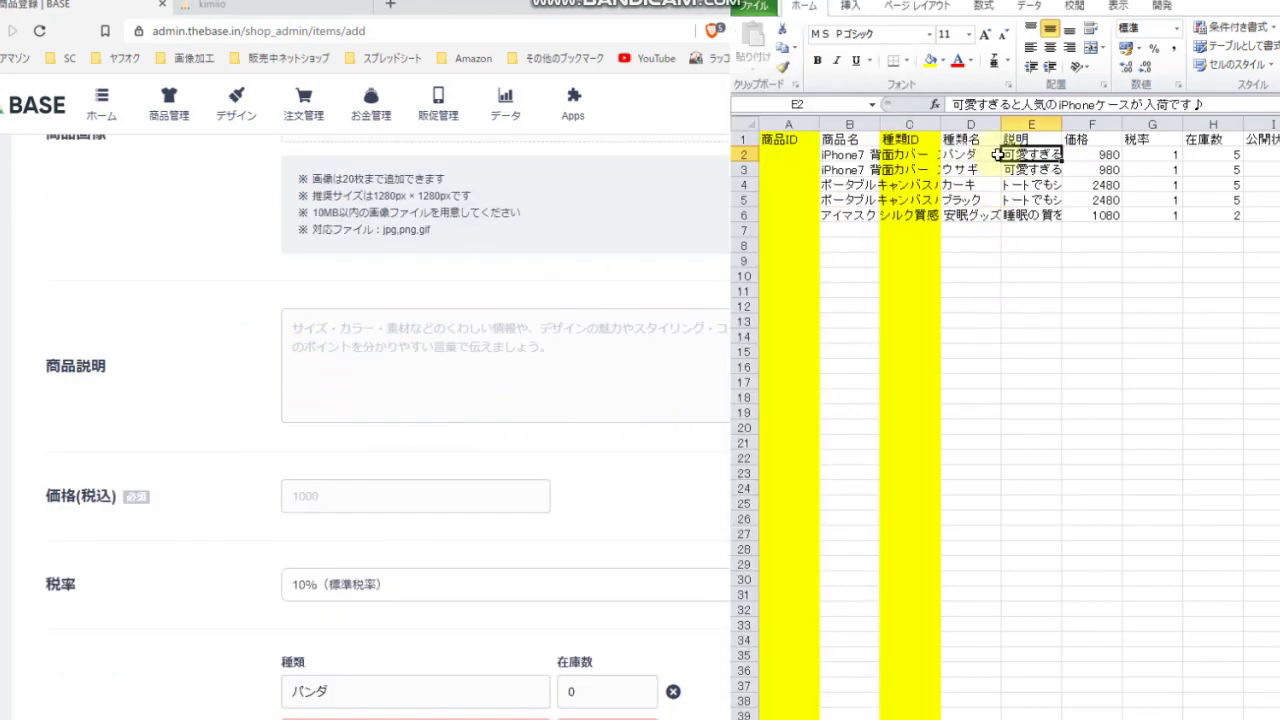
Step: Compare the 価格 and 税率 cells in row 2 with the form's price field and tax rate options
click(1086, 156)
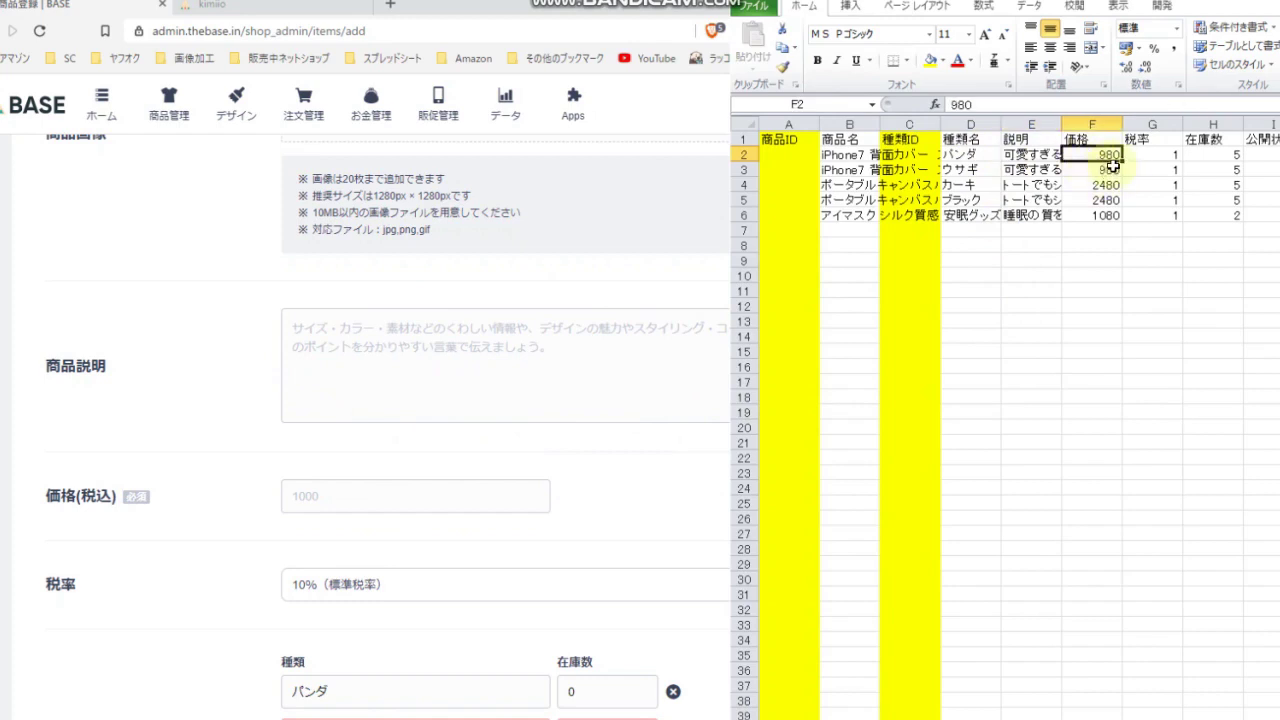
click(305, 508)
click(1100, 344)
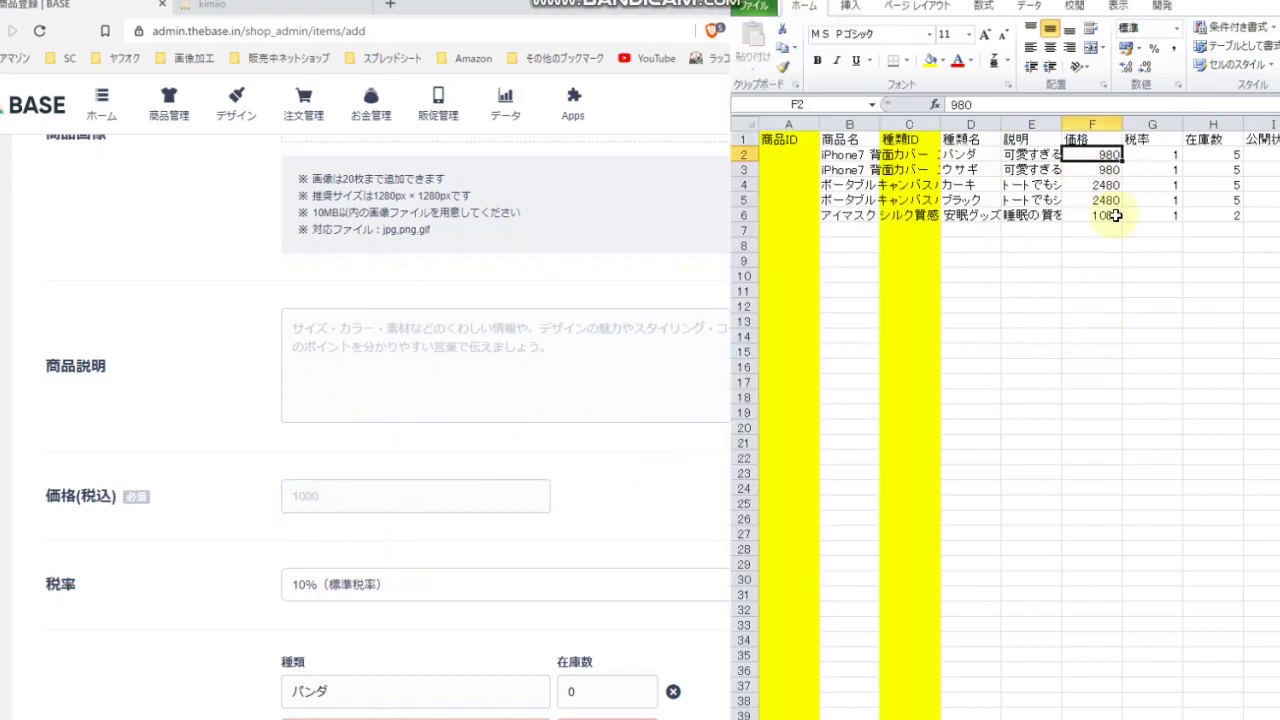
click(1164, 158)
scroll(420, 560, down, 1)
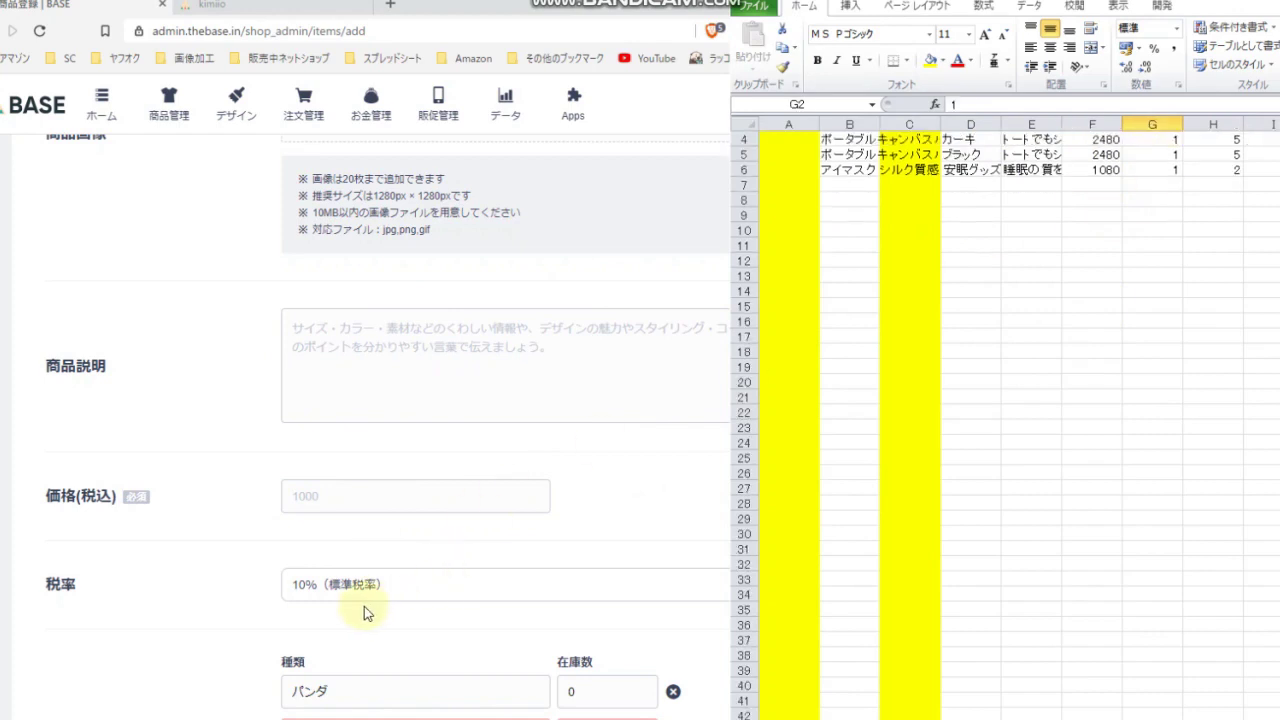
click(340, 583)
click(340, 583)
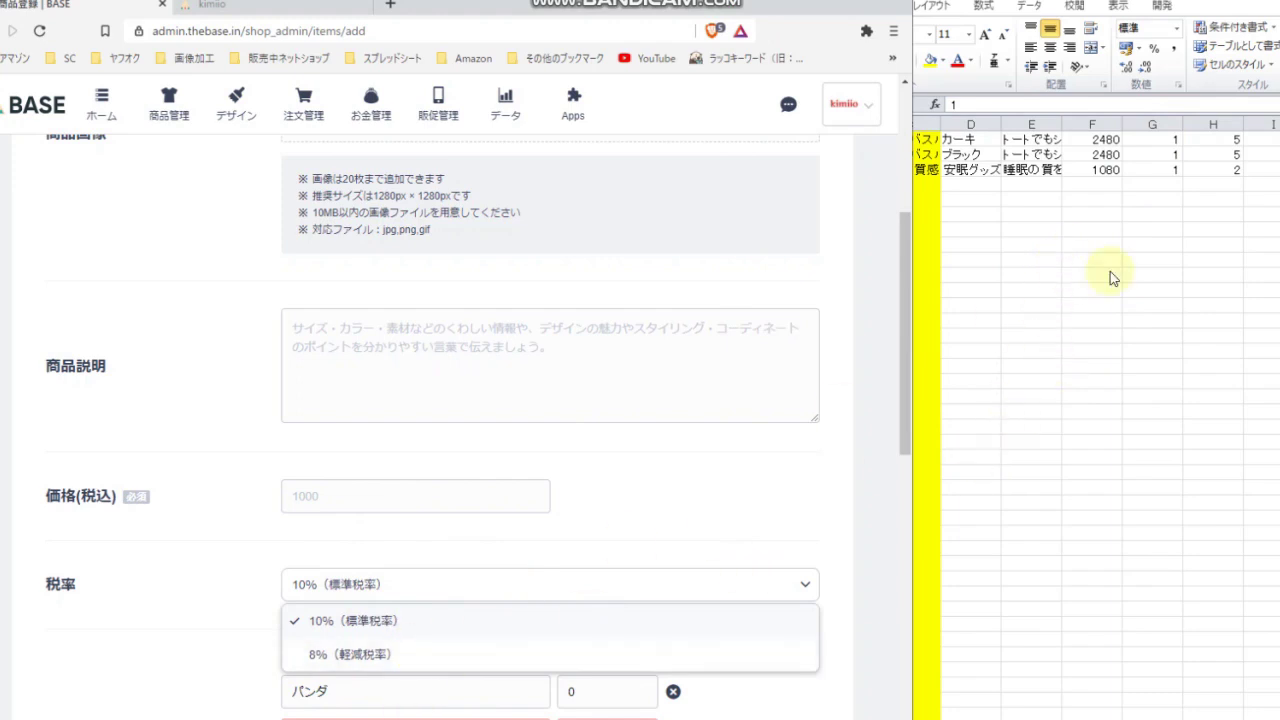
Step: Compare the 在庫数 value in H2 of the spreadsheet with the 在庫数 fields under 在庫と種類 in the registration form
key(alt+Tab)
click(1213, 142)
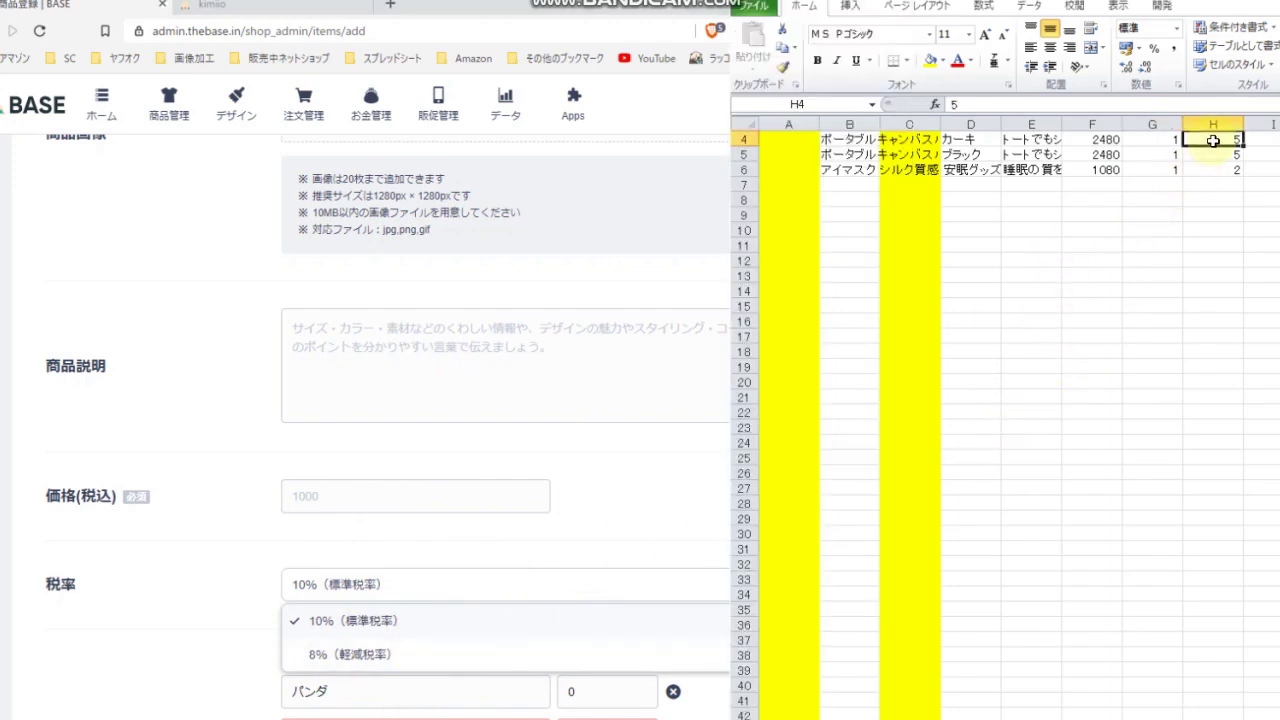
scroll(1205, 210, up, 1)
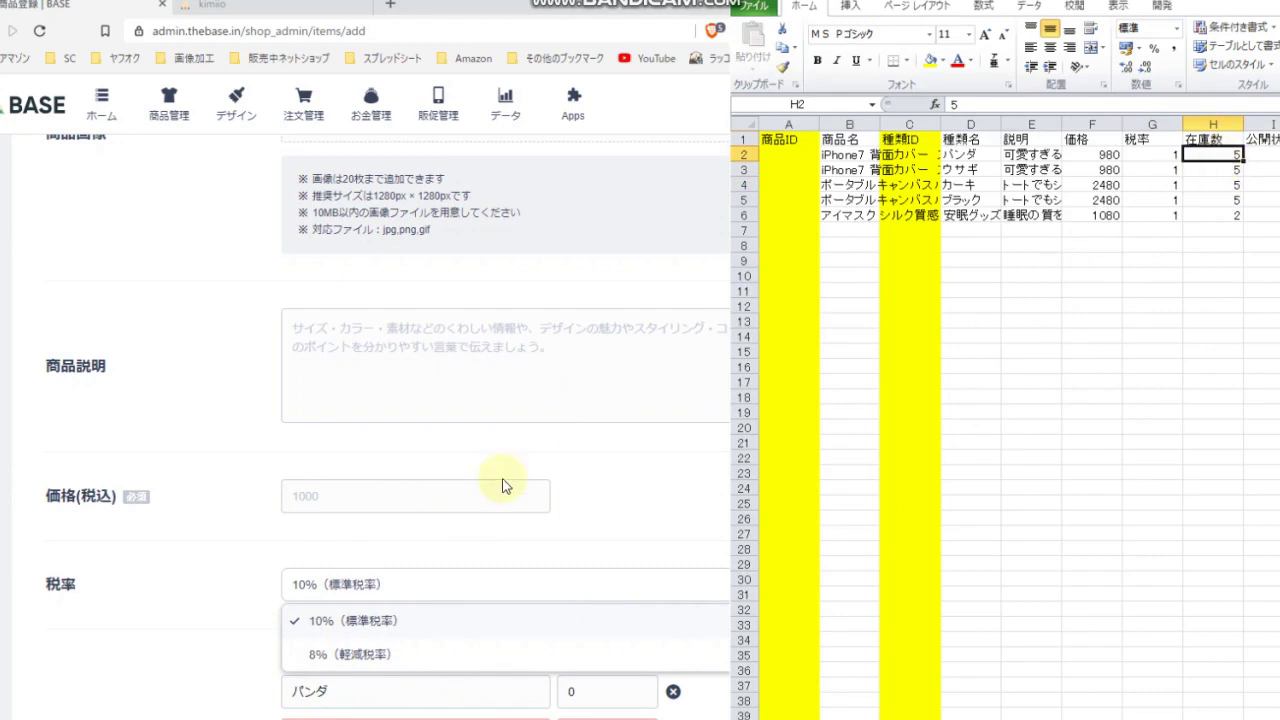
click(212, 598)
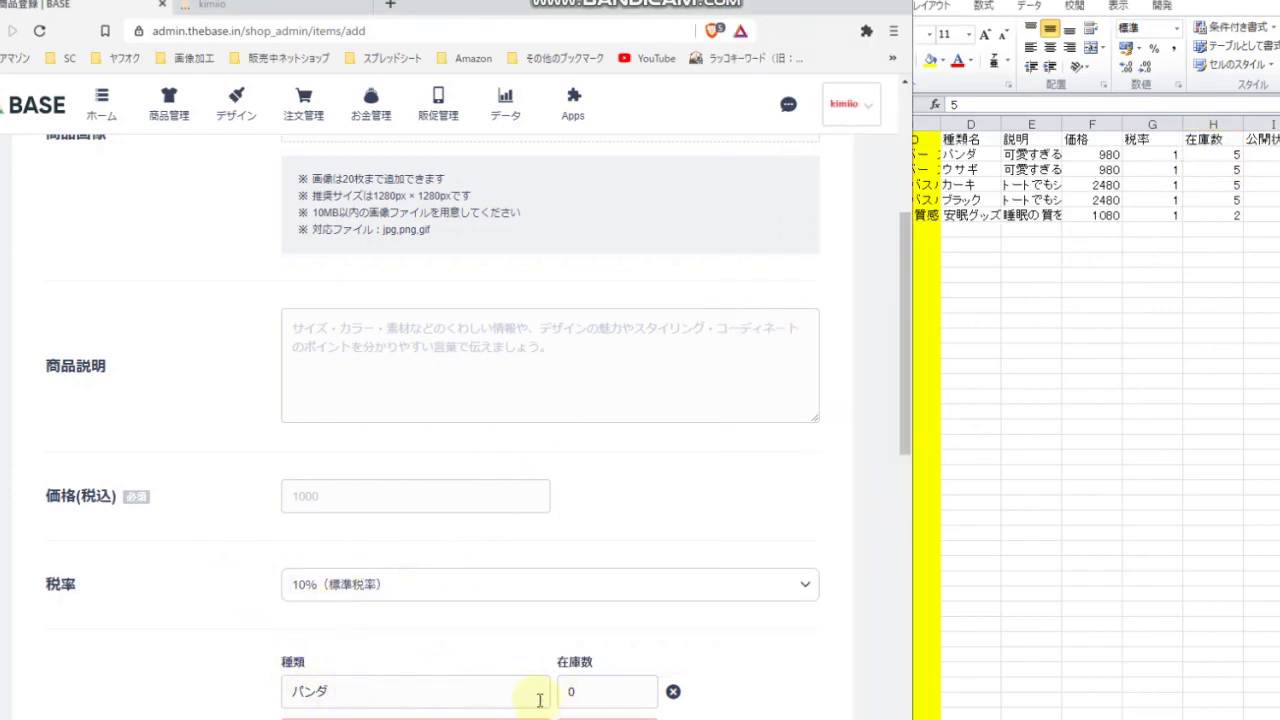
scroll(593, 630, down, 2)
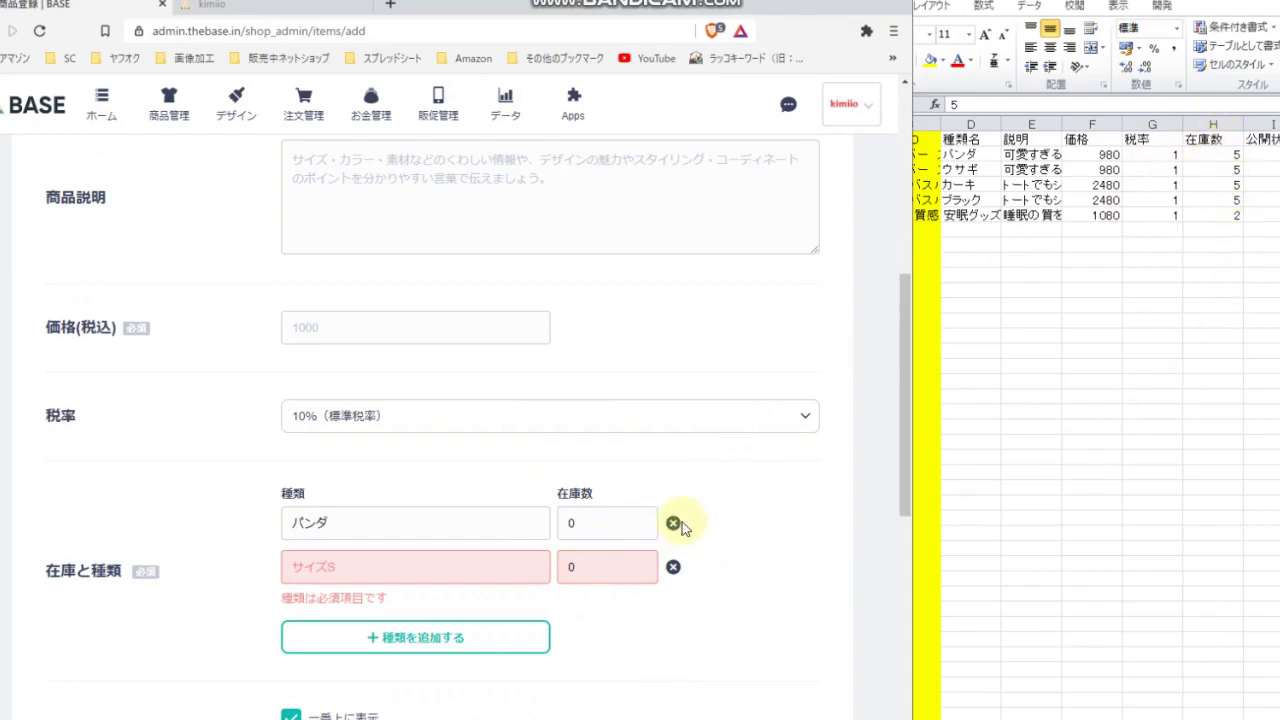
scroll(673, 523, up, 3)
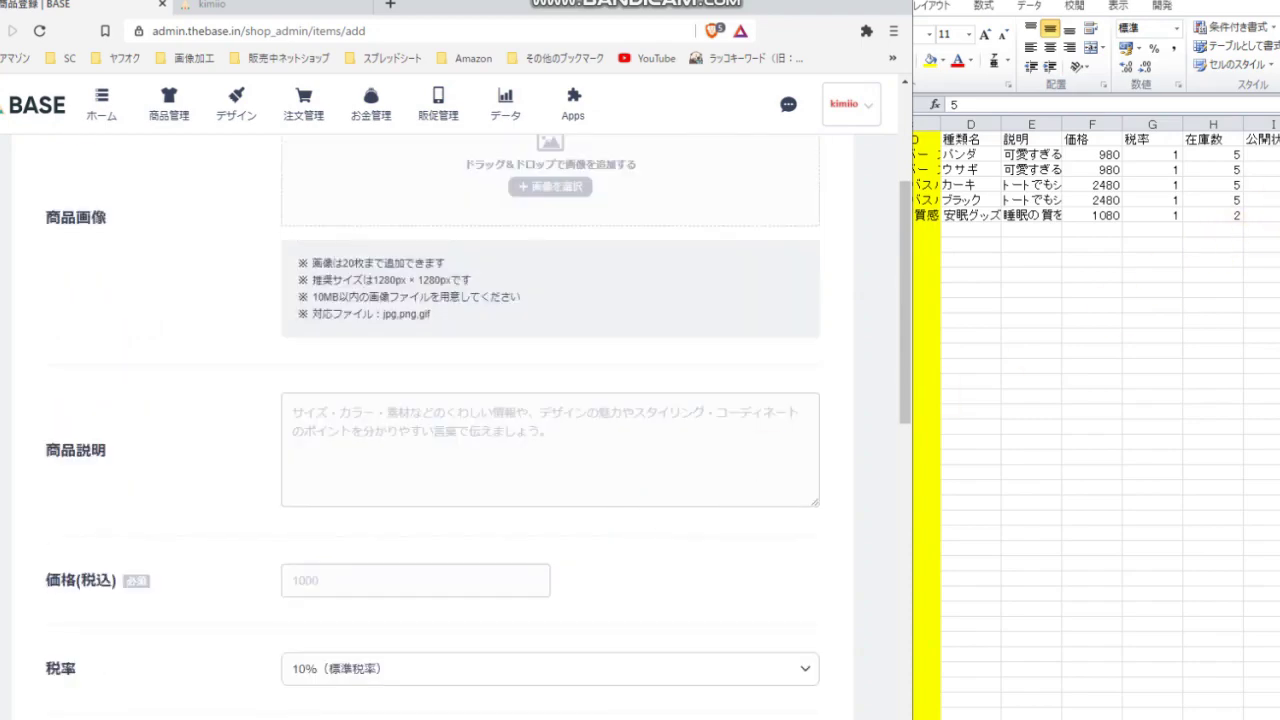
Step: Compare the 公開状態 and 表示順 columns of the spreadsheet with the 表示・公開 options in the registration form
drag(1260, 4, 1186, 39)
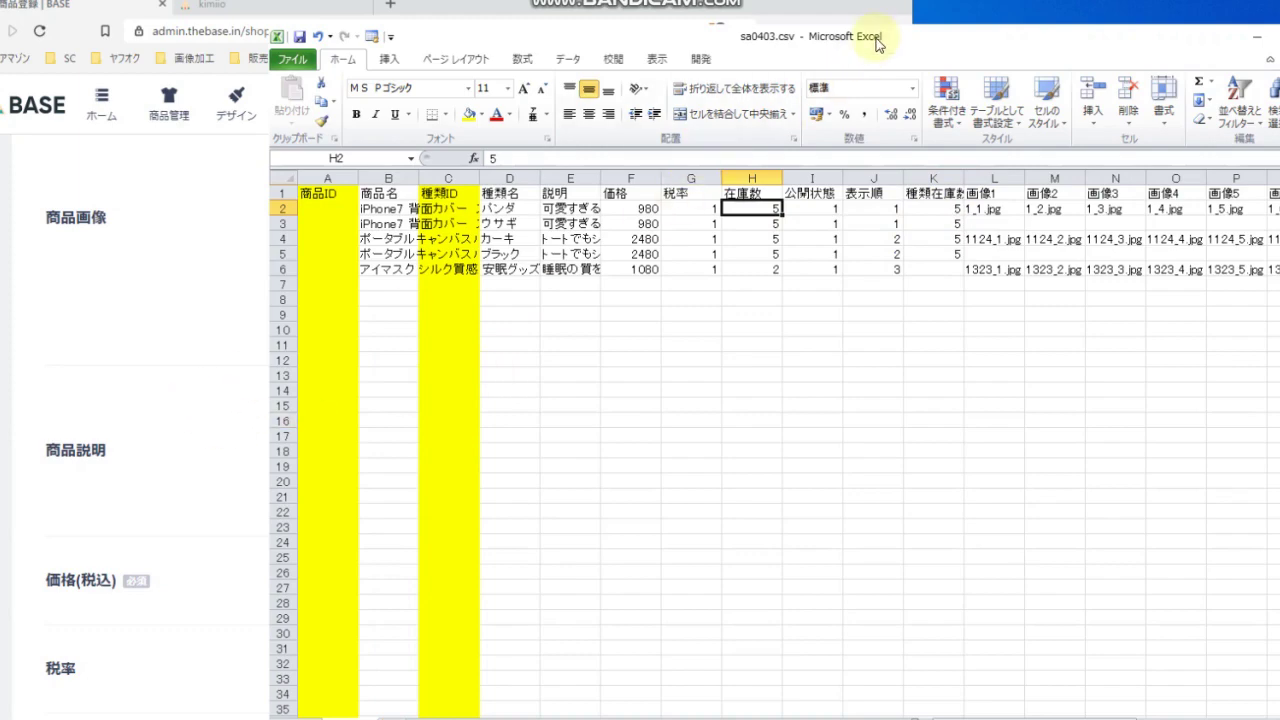
drag(874, 37, 1120, 35)
click(194, 406)
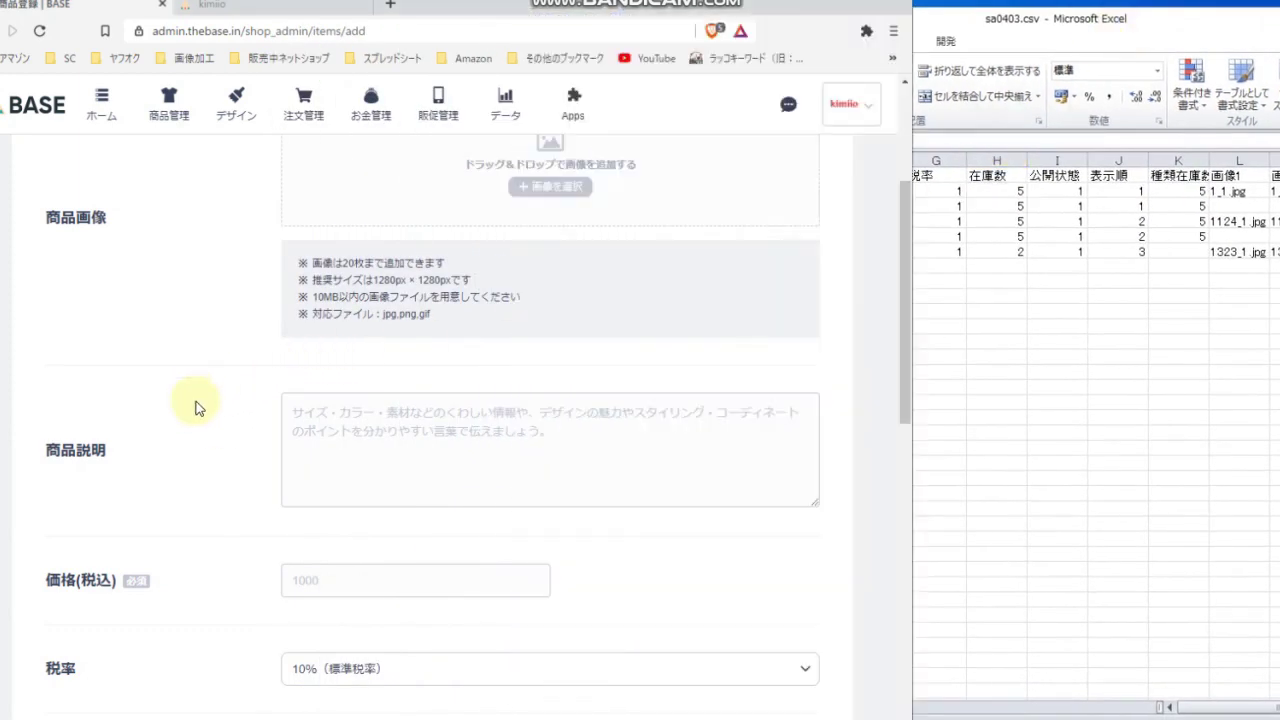
scroll(229, 584, up, 2)
scroll(229, 584, down, 7)
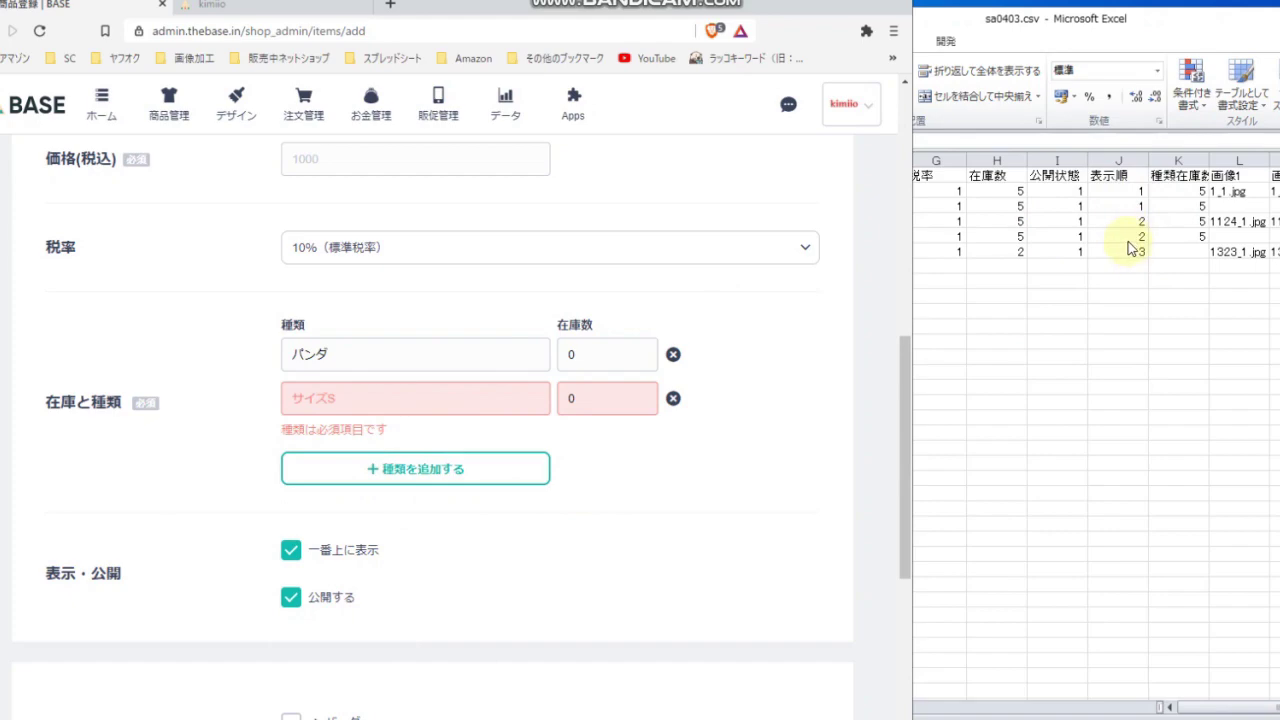
Step: Widen and reposition the sa0403.csv window to show the columns from 商品ID through 画像8 together
drag(1182, 36, 812, 49)
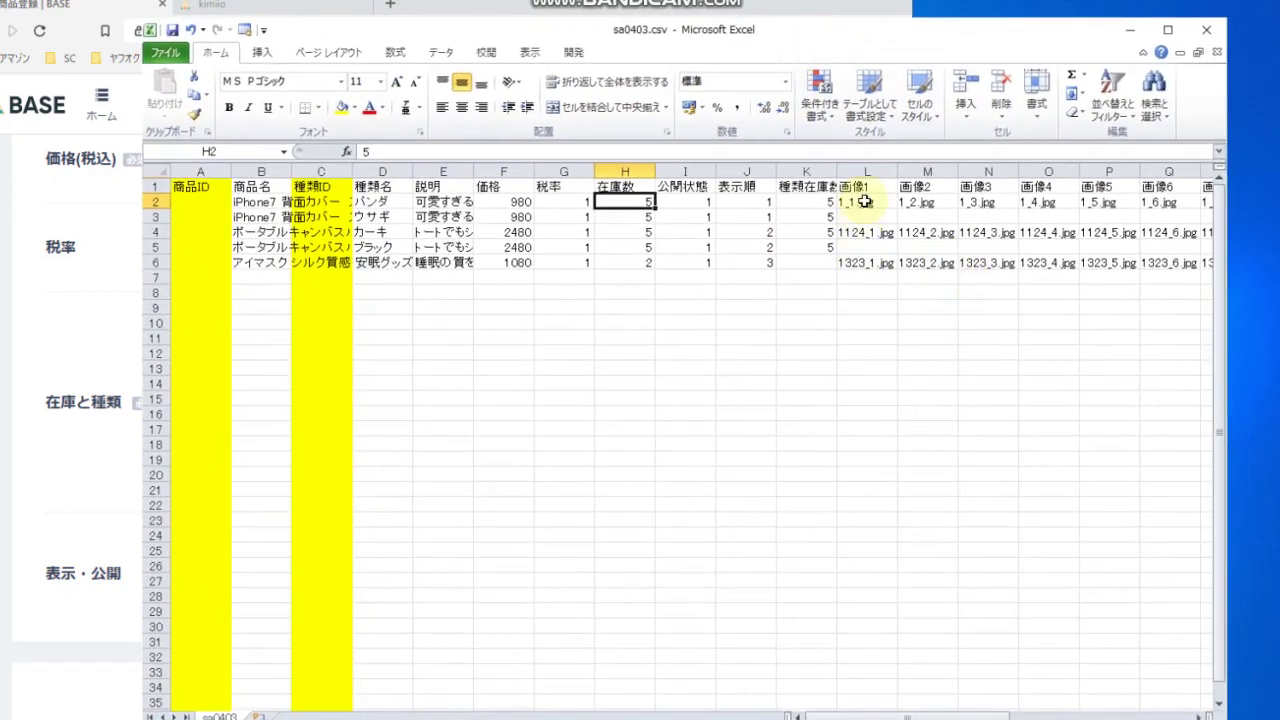
drag(1228, 386, 1279, 386)
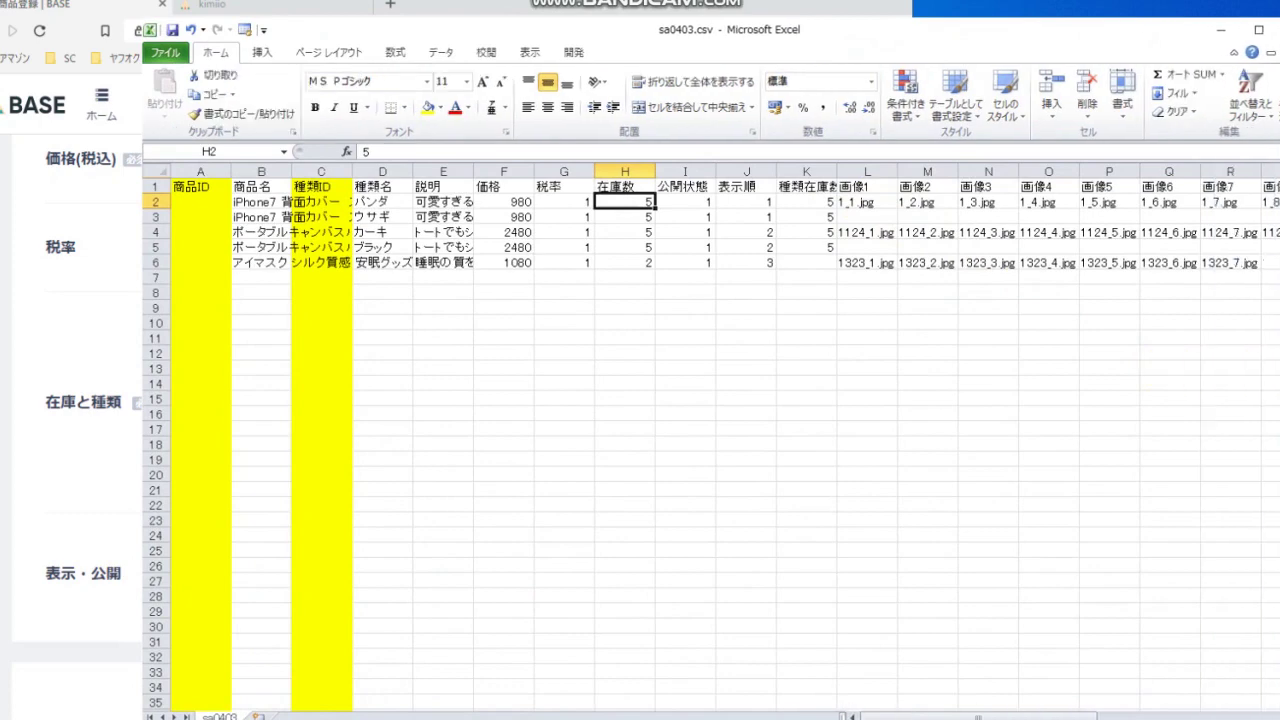
drag(1049, 44, 845, 50)
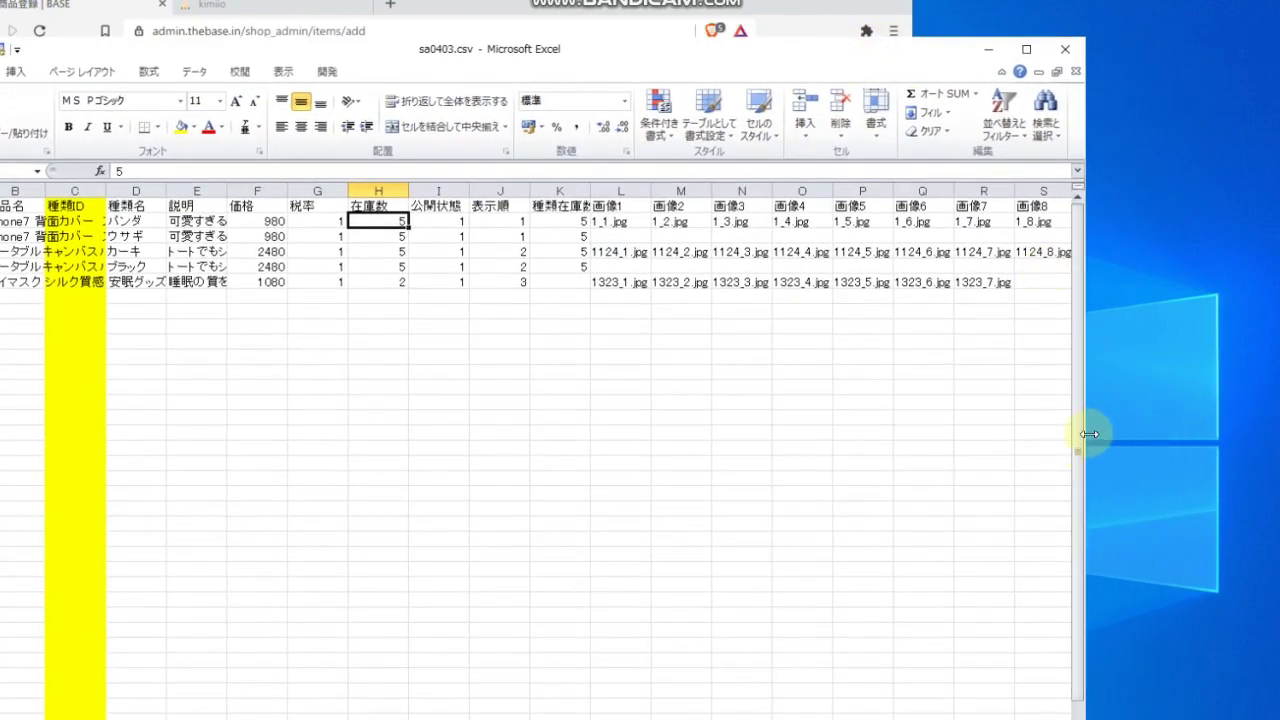
drag(1086, 434, 1141, 430)
drag(756, 65, 935, 24)
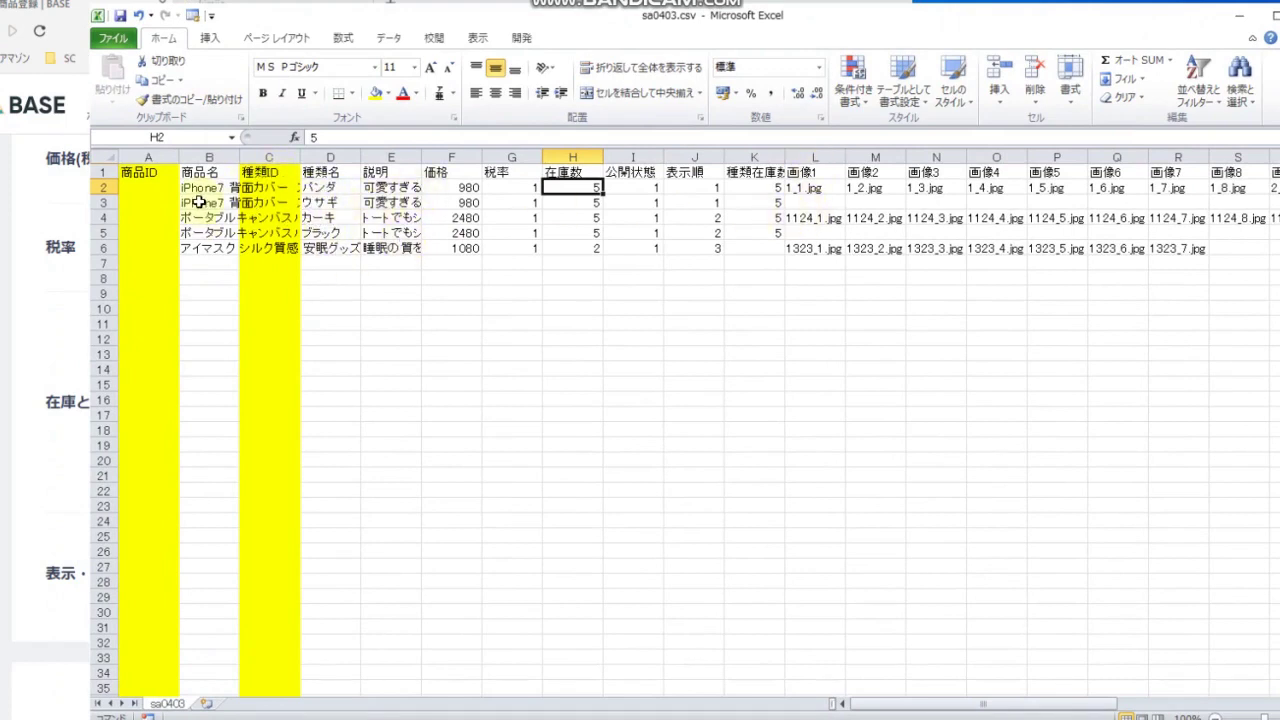
Step: Examine the iPhone7 product names in B2:B3, the 画像1 file name in L2 and the 種類名 cells D2 and D3
drag(198, 190, 225, 202)
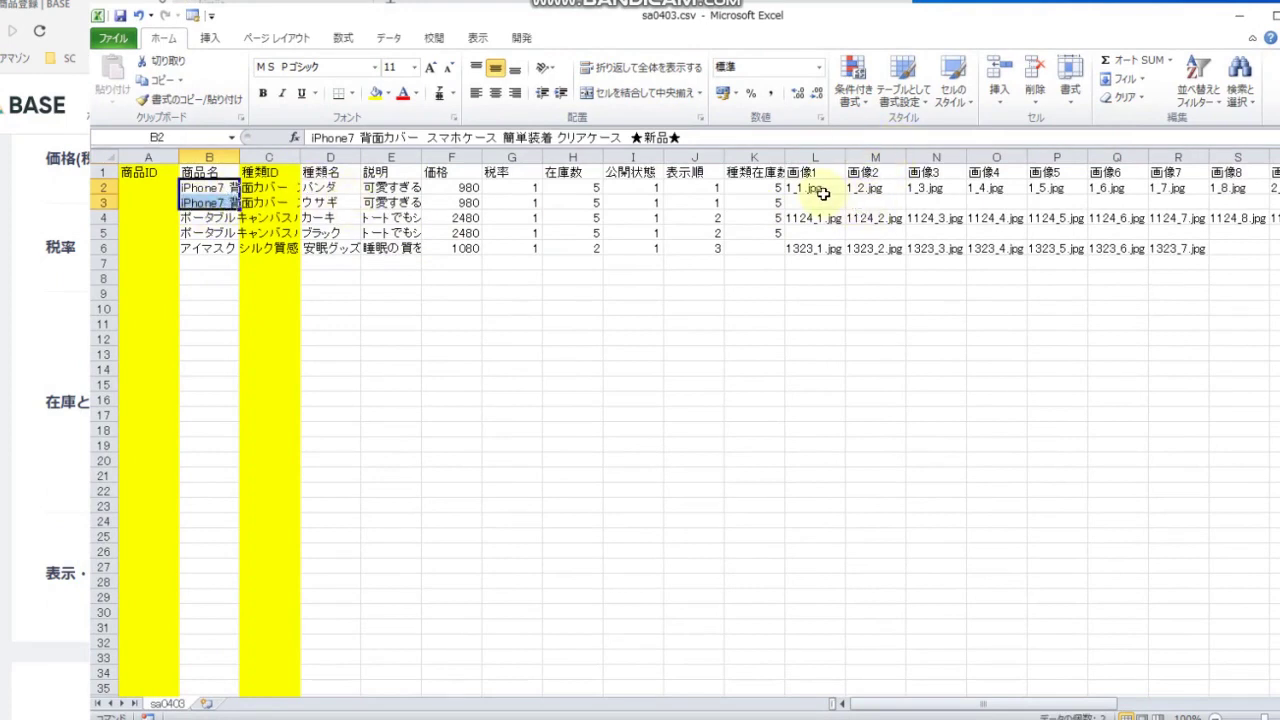
click(818, 190)
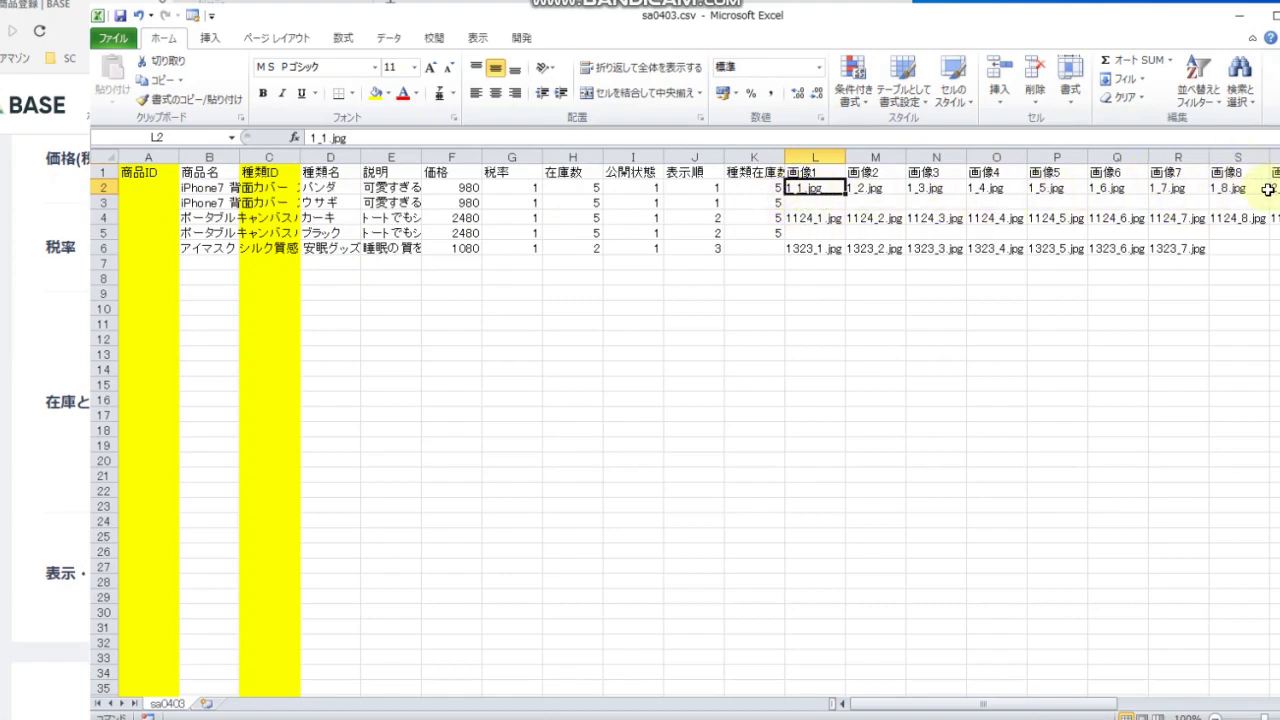
click(321, 193)
click(332, 204)
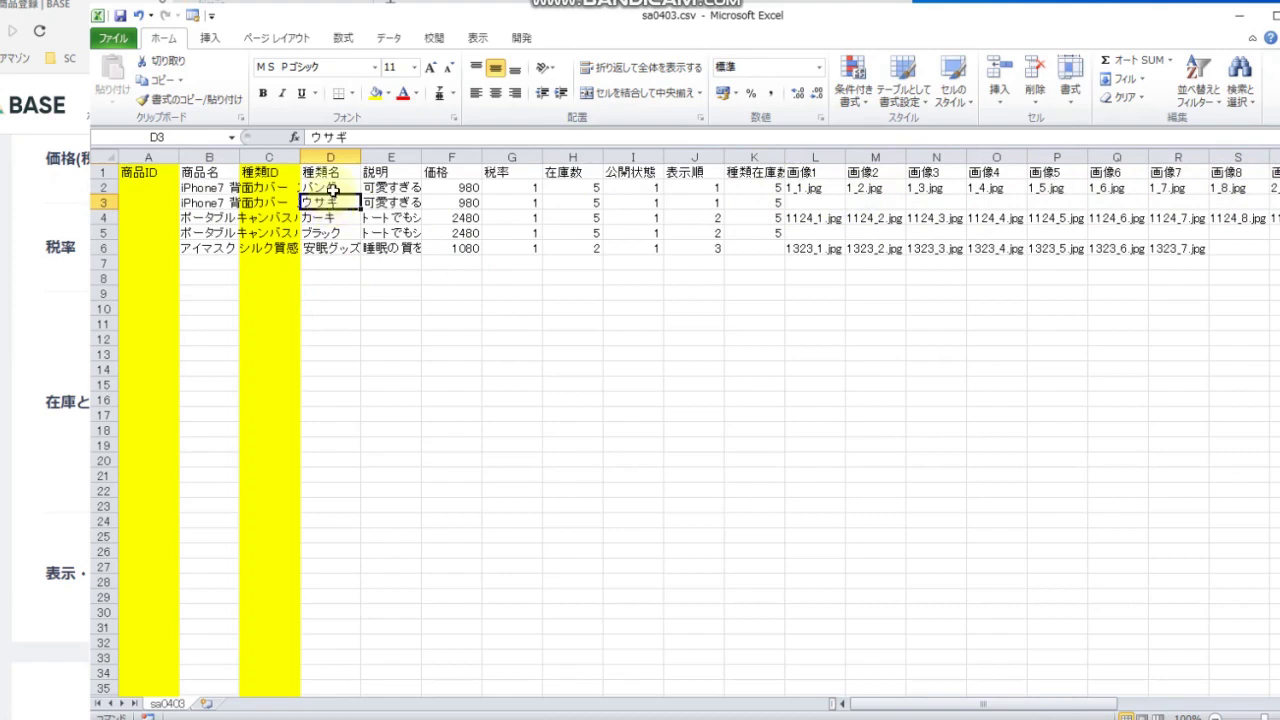
click(332, 190)
click(332, 203)
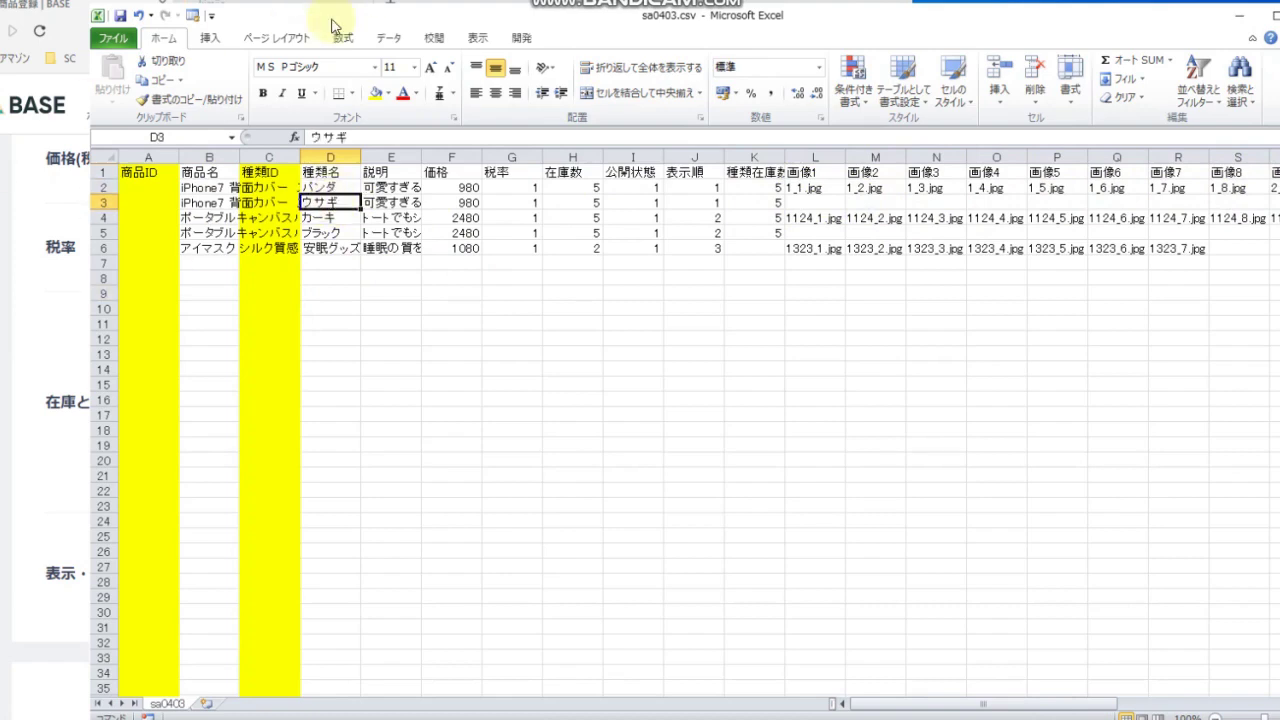
Step: Check the panda phone case's product page in the kimiio shop, and return to the product registration form
click(18, 237)
click(210, 6)
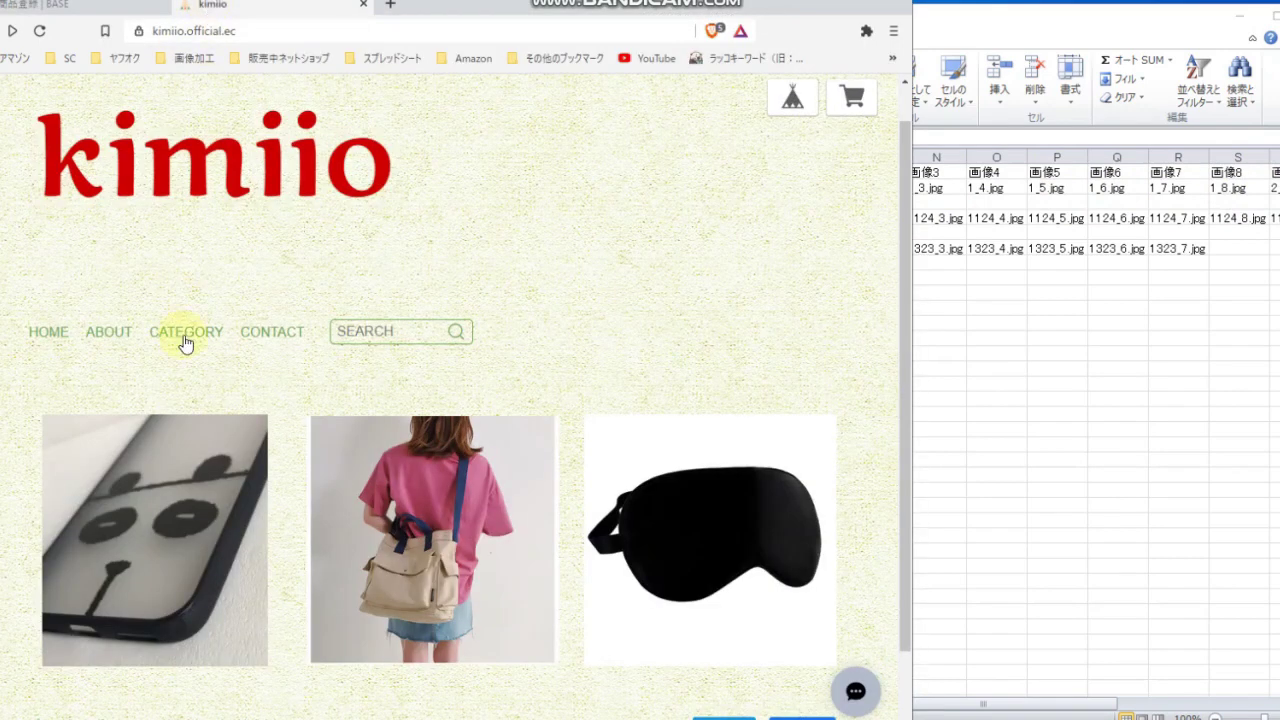
click(201, 471)
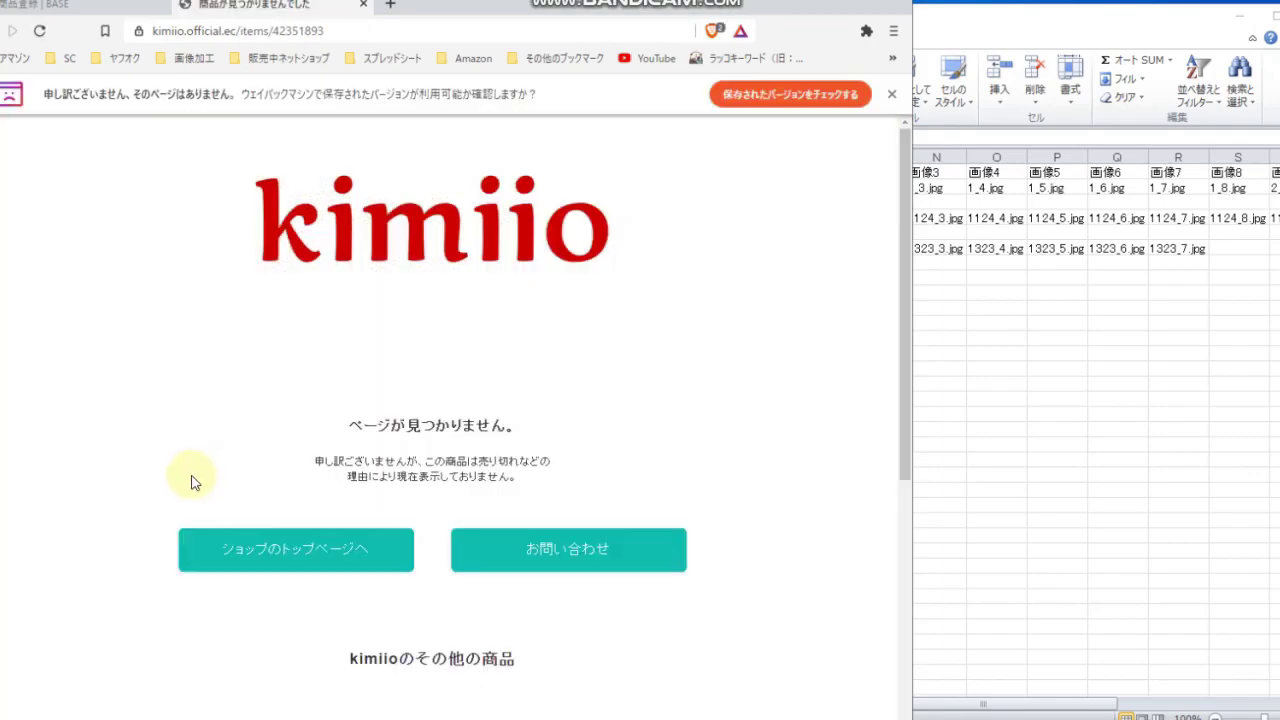
click(112, 10)
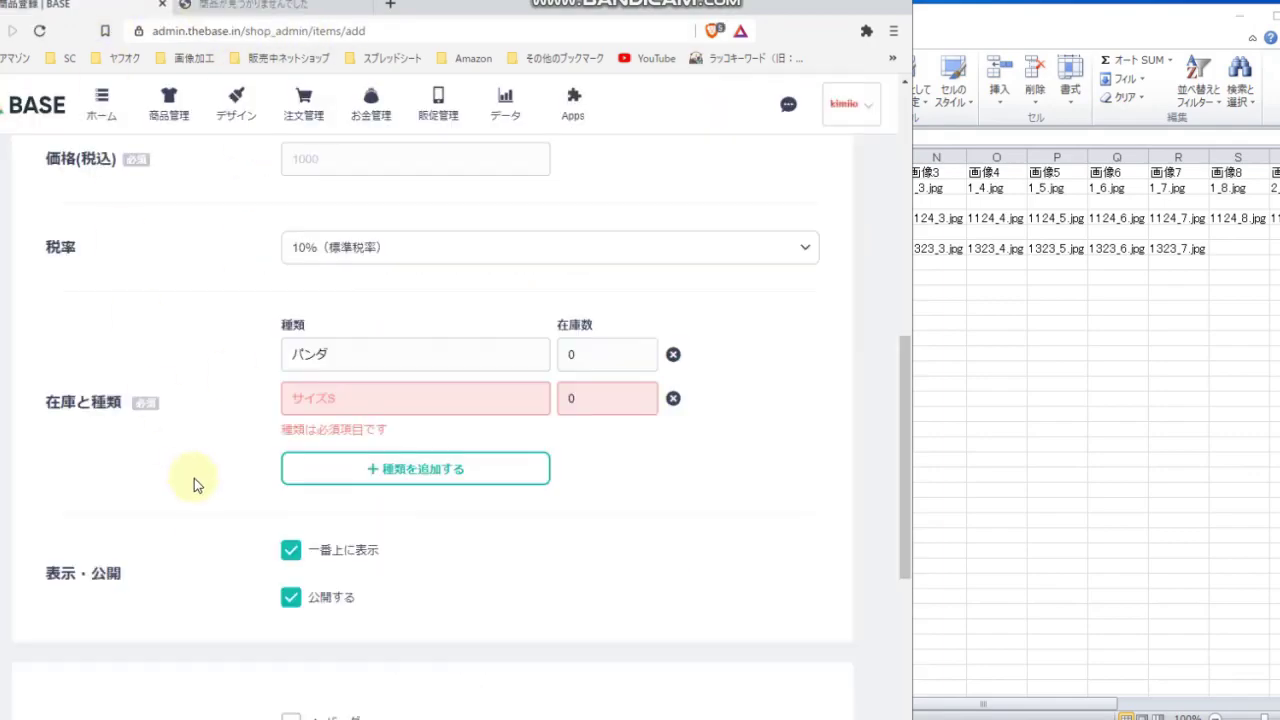
Step: Compare the 画像1 file name in L2 with the iPhone7 product name in B2 of the spreadsheet
click(986, 270)
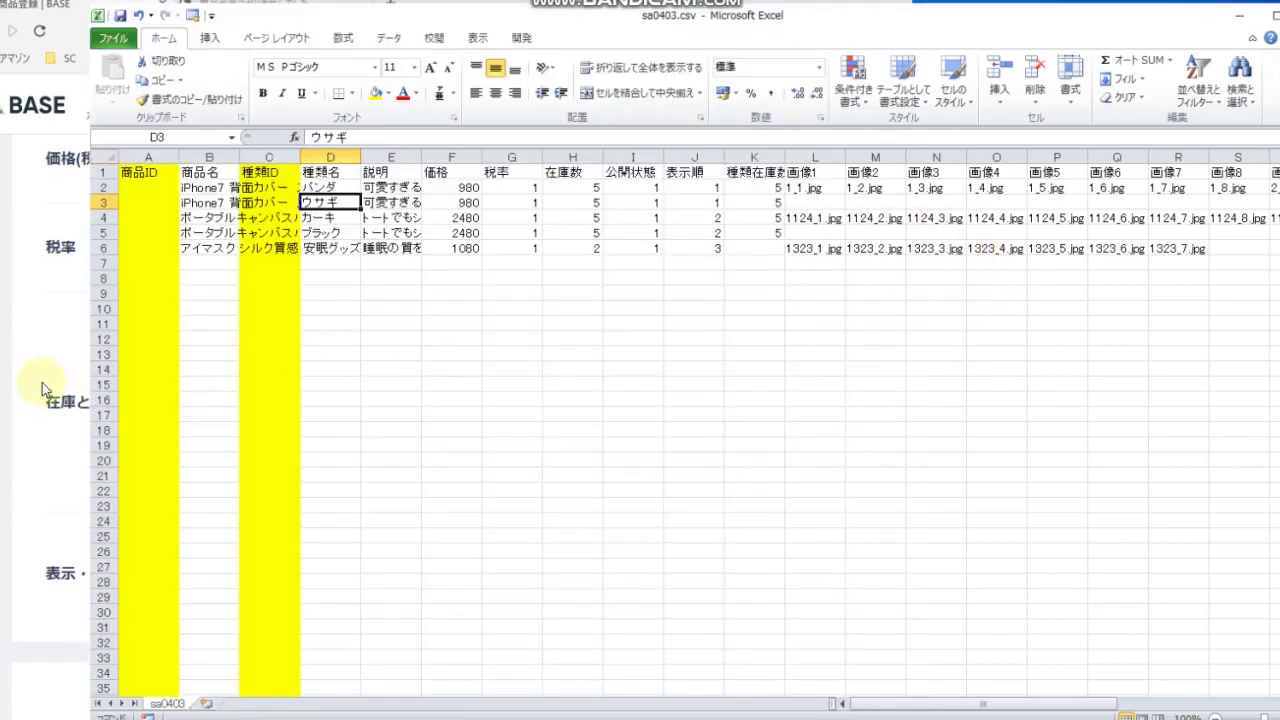
click(818, 188)
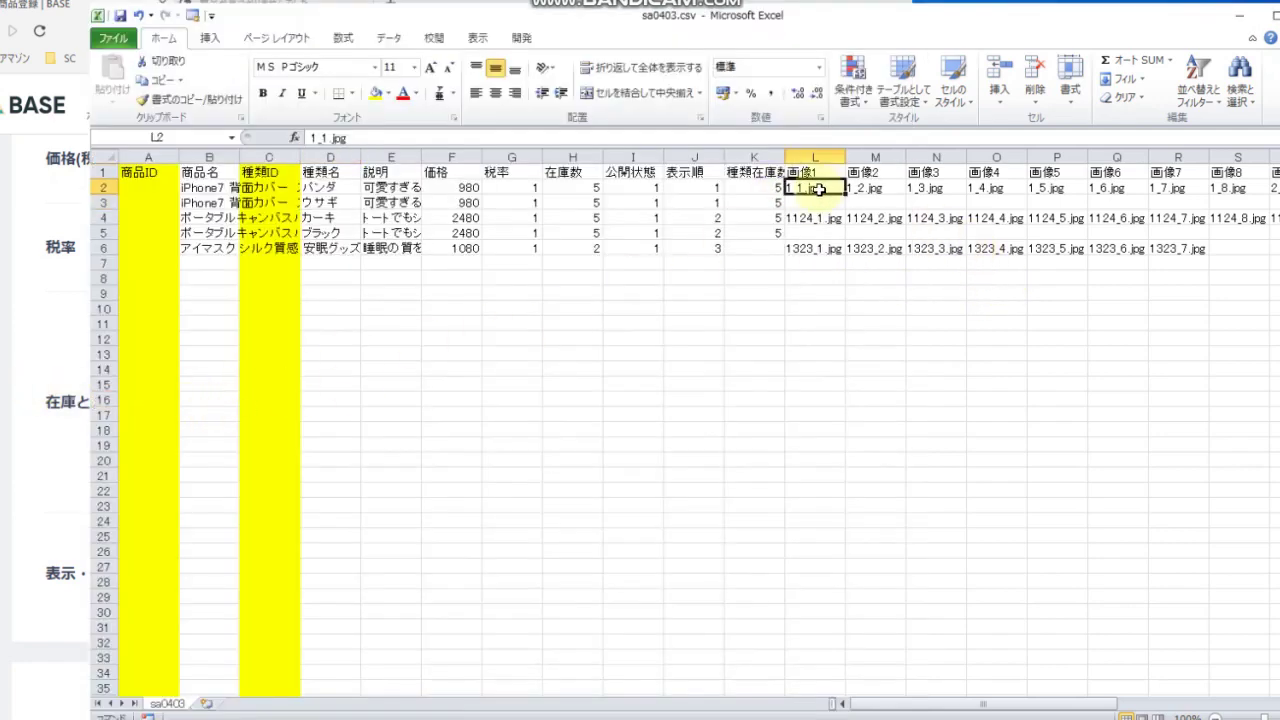
click(207, 190)
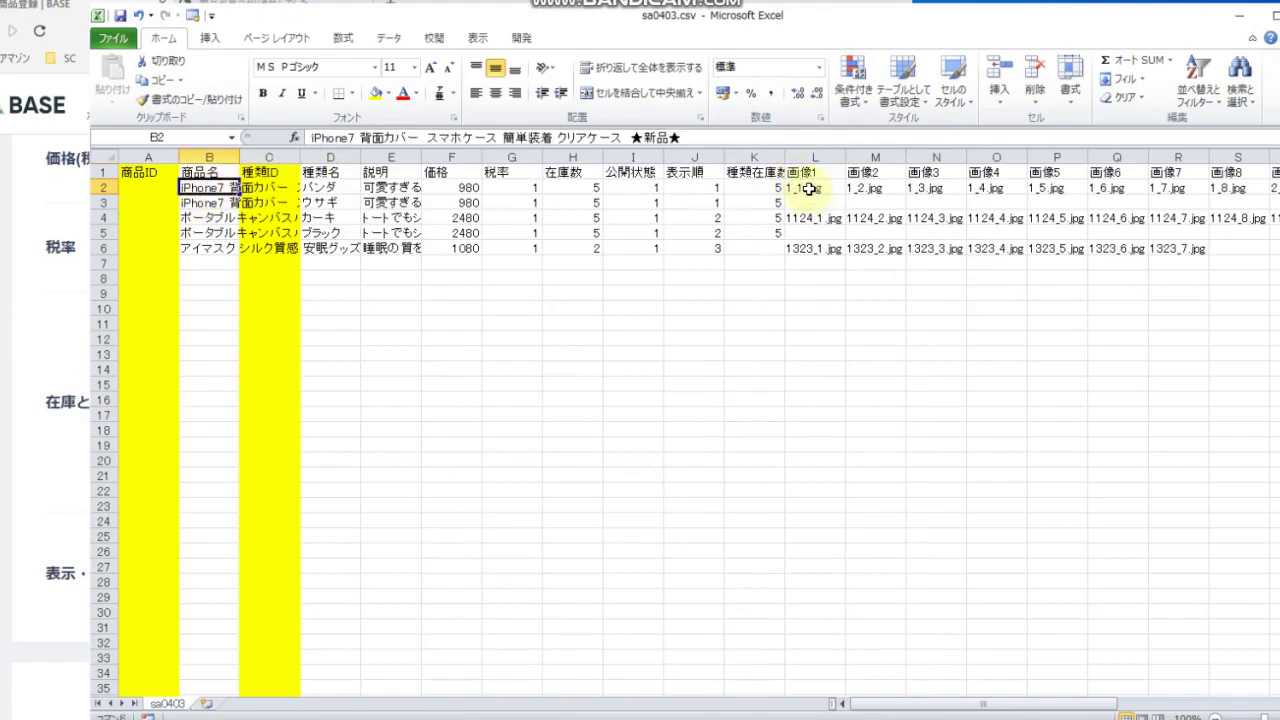
Step: Examine the product names, 種類名 and 画像1 cells of the canvas bag's two variation rows, 4 and 5
click(221, 218)
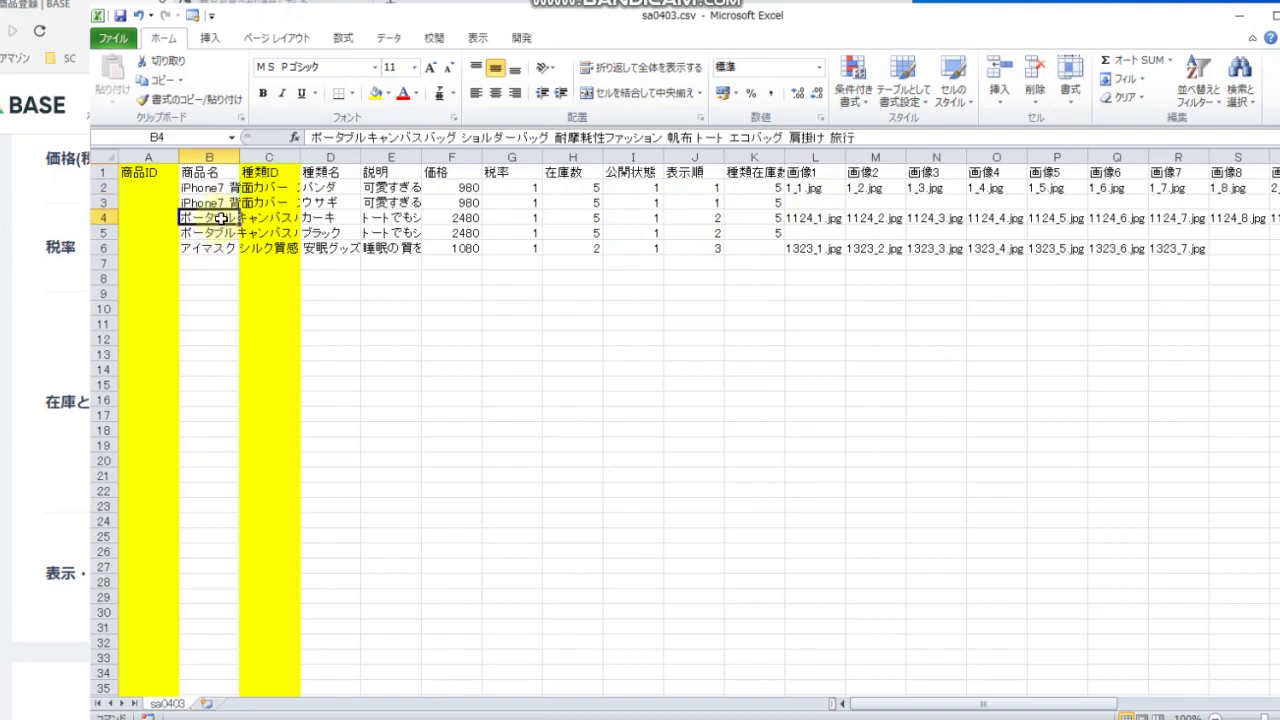
click(222, 231)
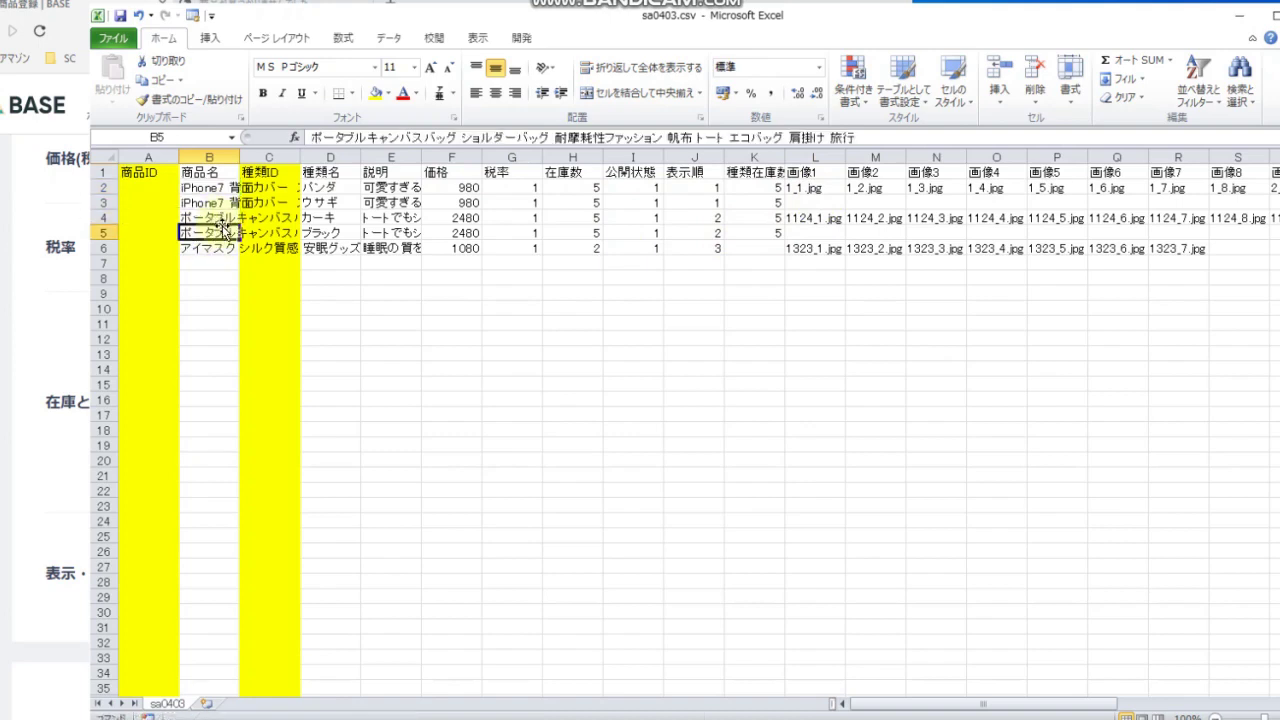
click(320, 234)
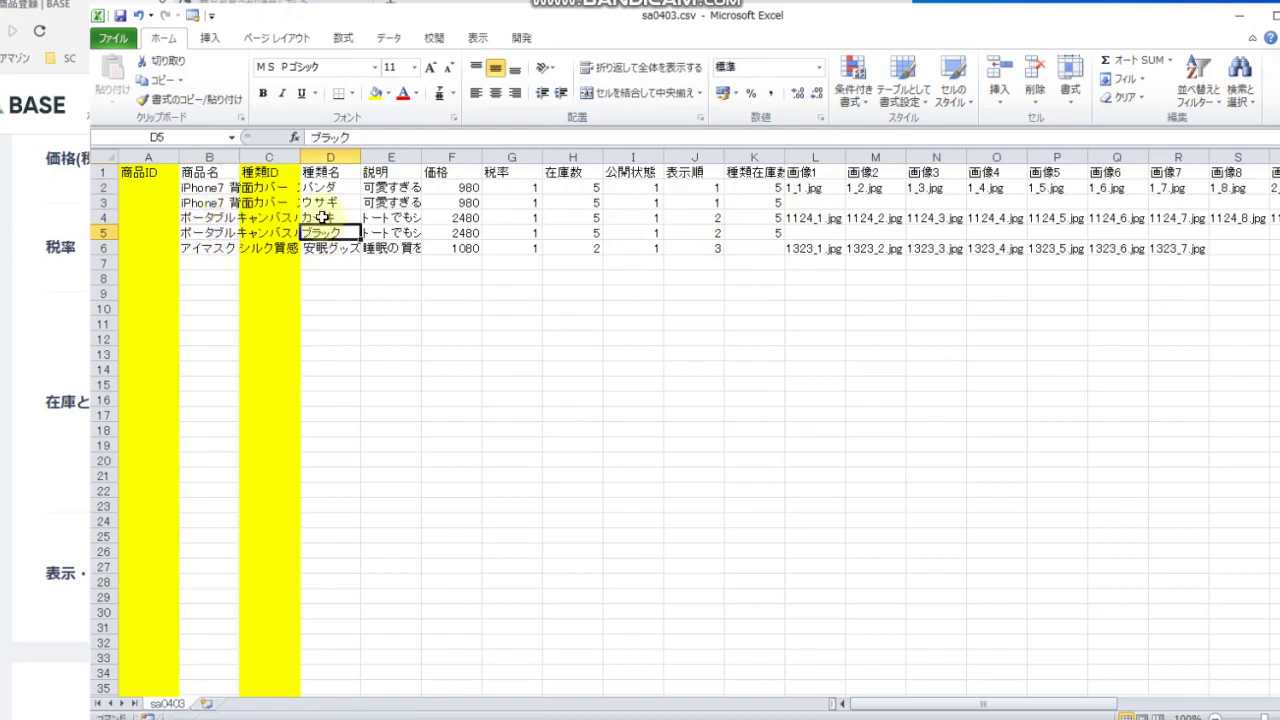
click(320, 219)
click(322, 233)
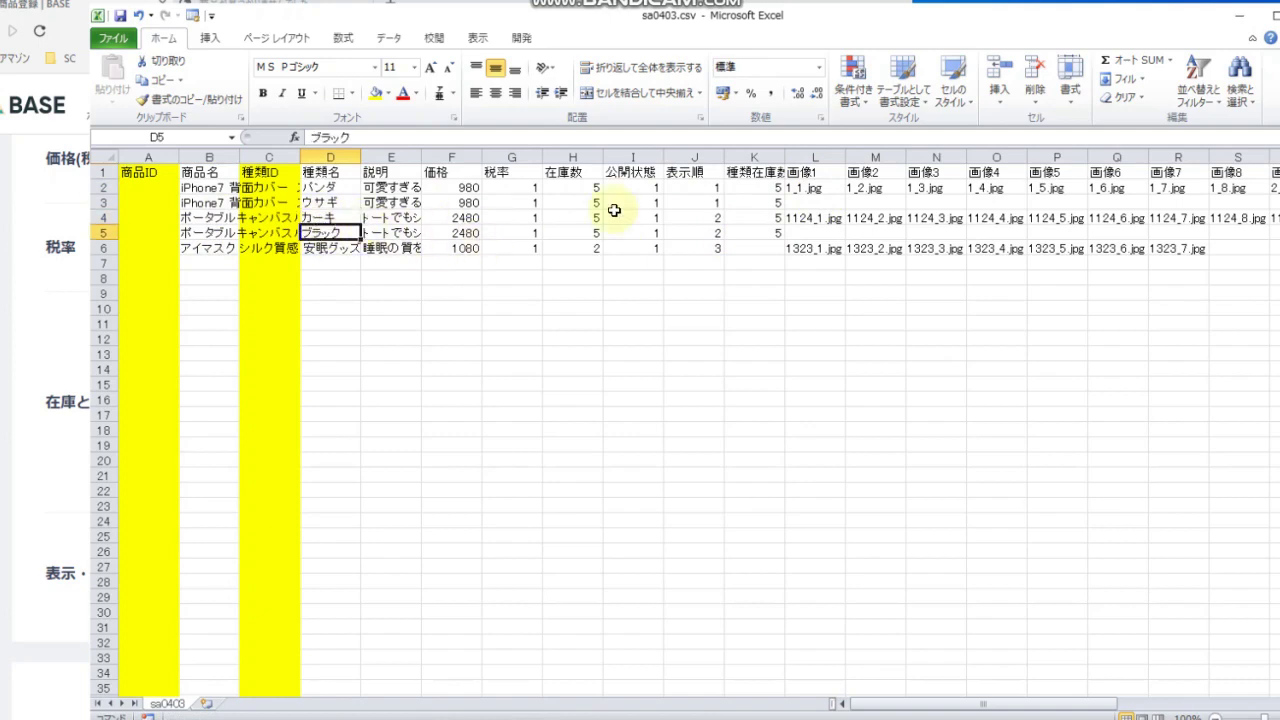
click(815, 218)
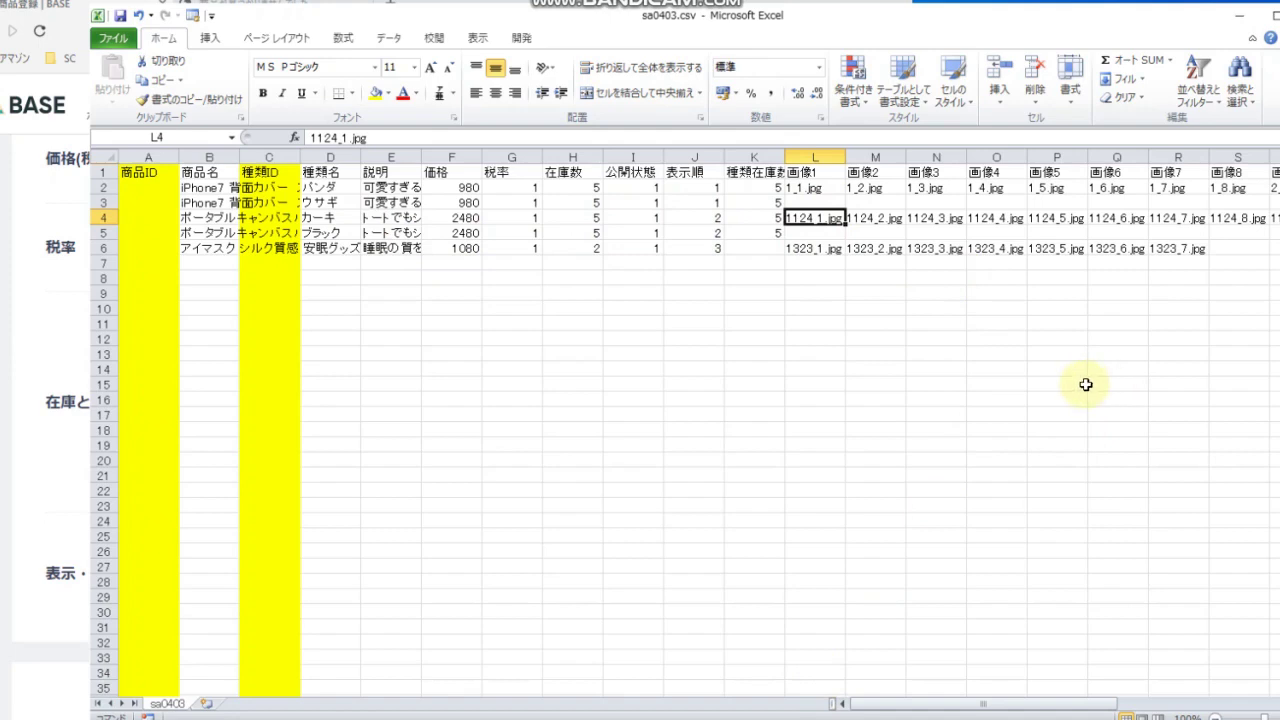
mouse_move(992, 704)
mouse_down()
mouse_move(1137, 680)
mouse_move(975, 712)
mouse_up()
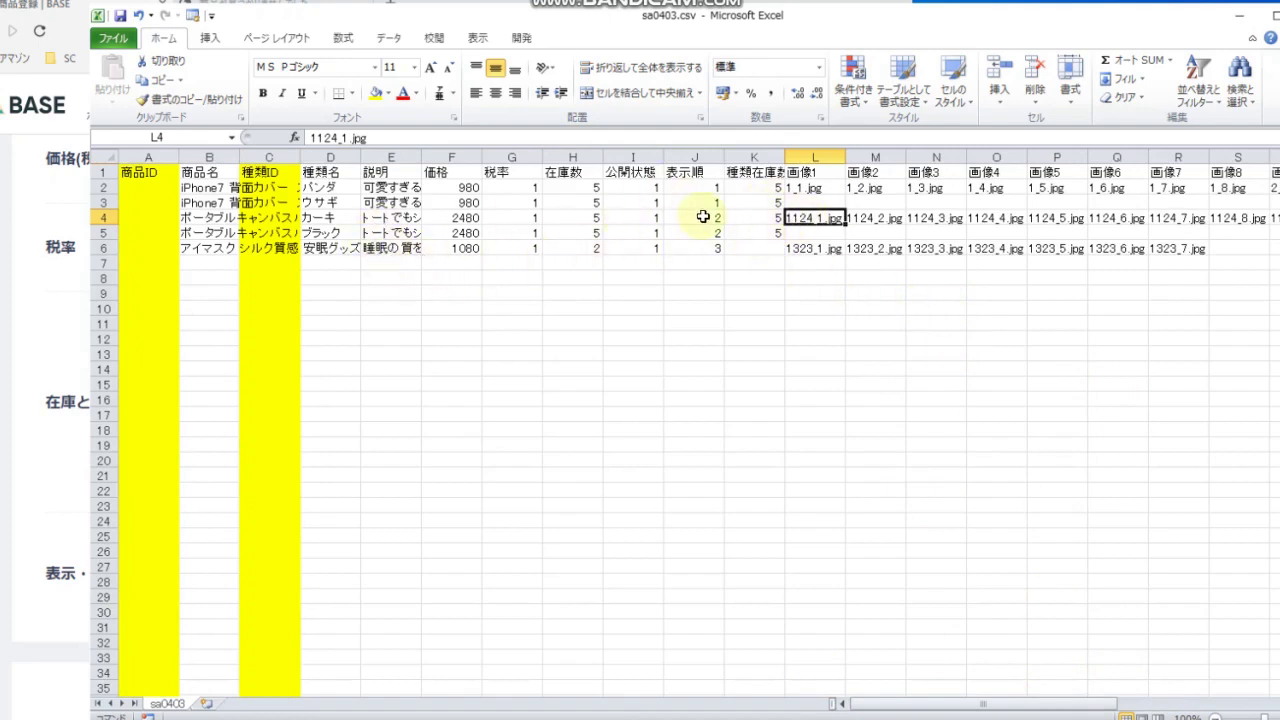
click(815, 232)
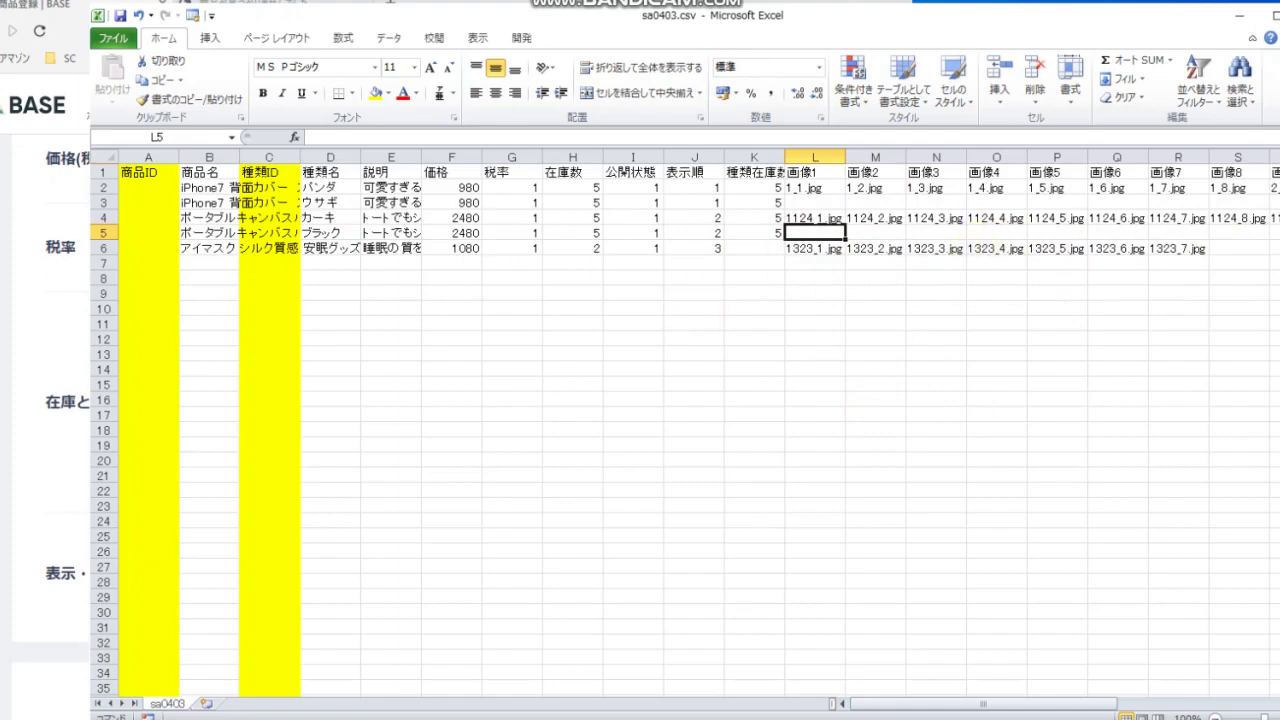
Step: Save sa0403.csv over the existing file, keeping the comma-separated CSV format
drag(806, 22, 758, 243)
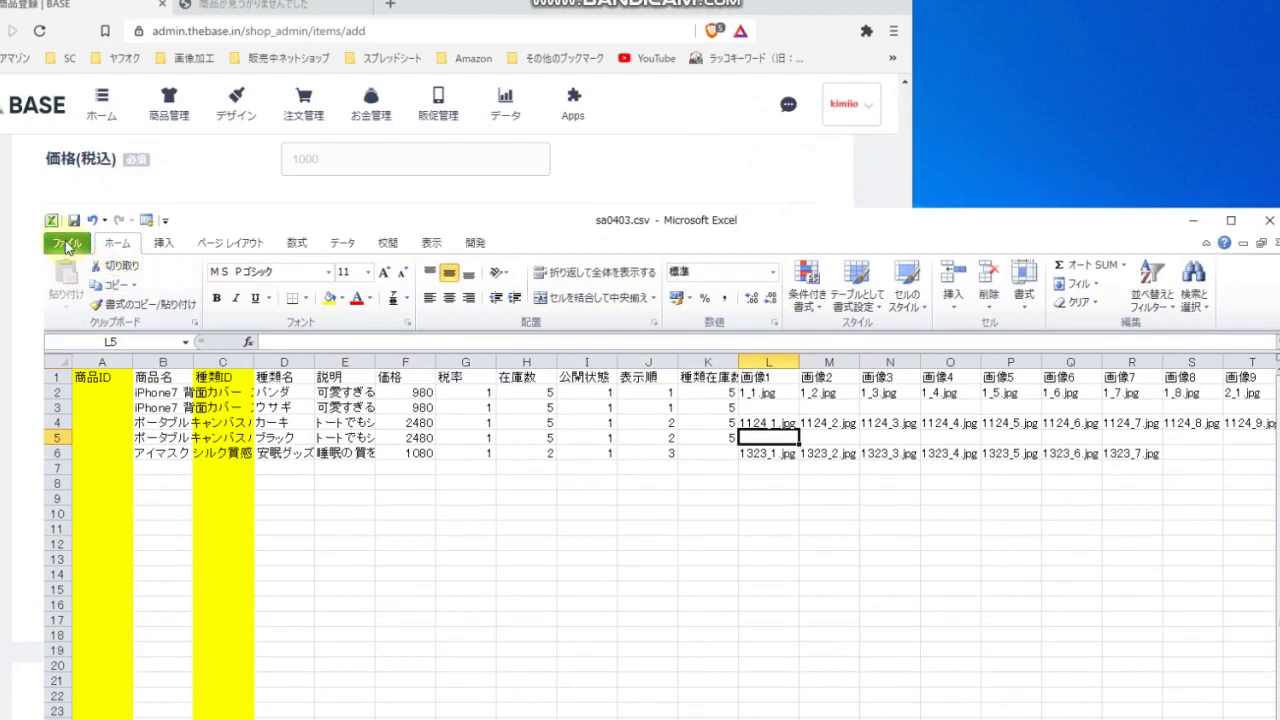
click(67, 245)
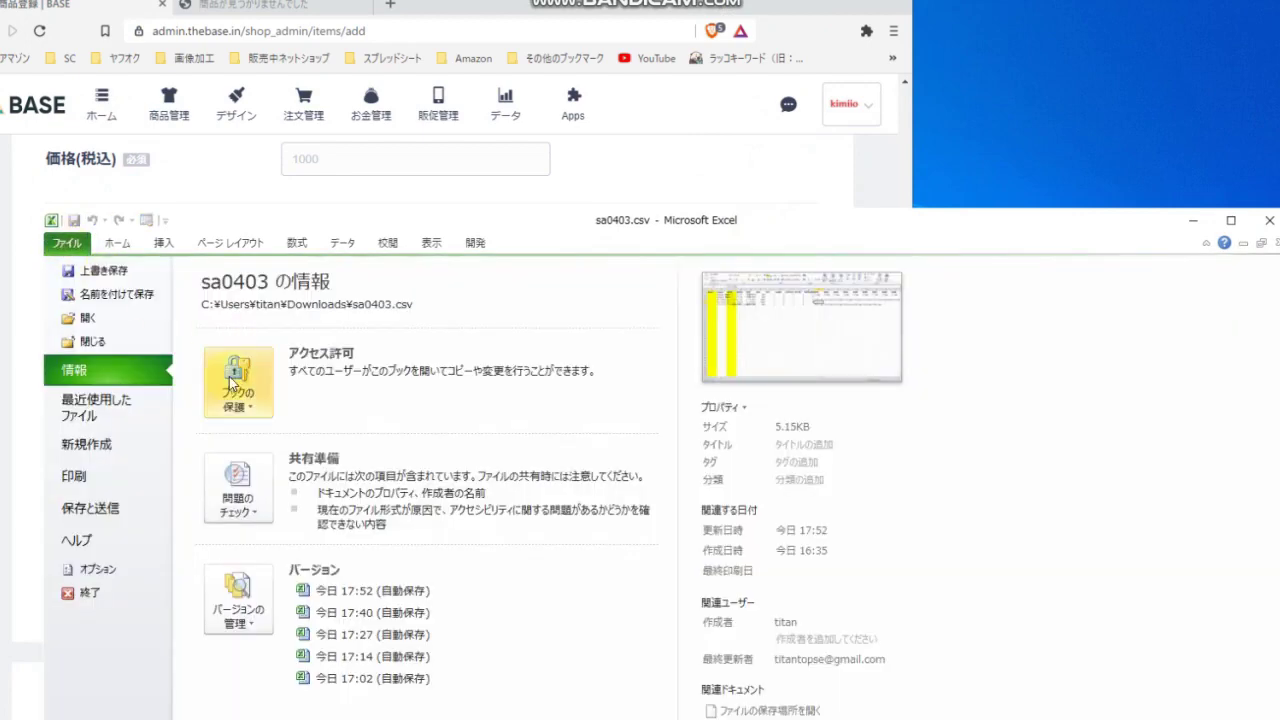
click(93, 272)
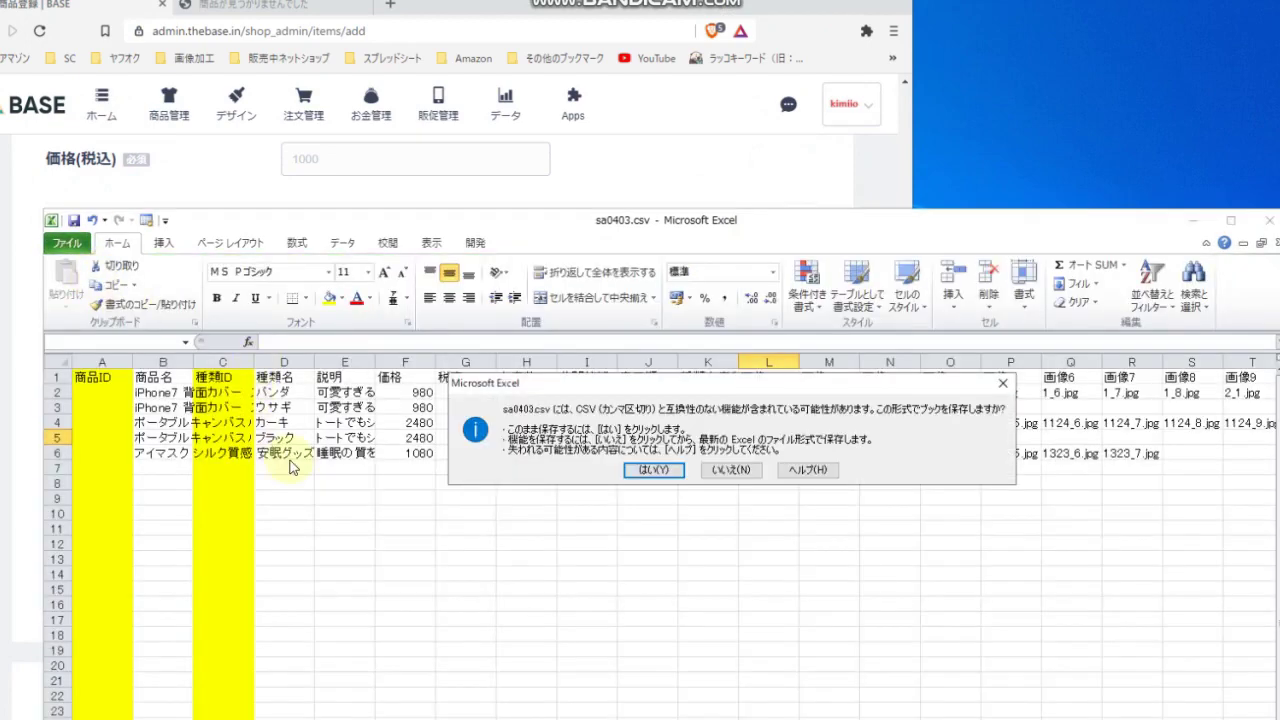
click(656, 472)
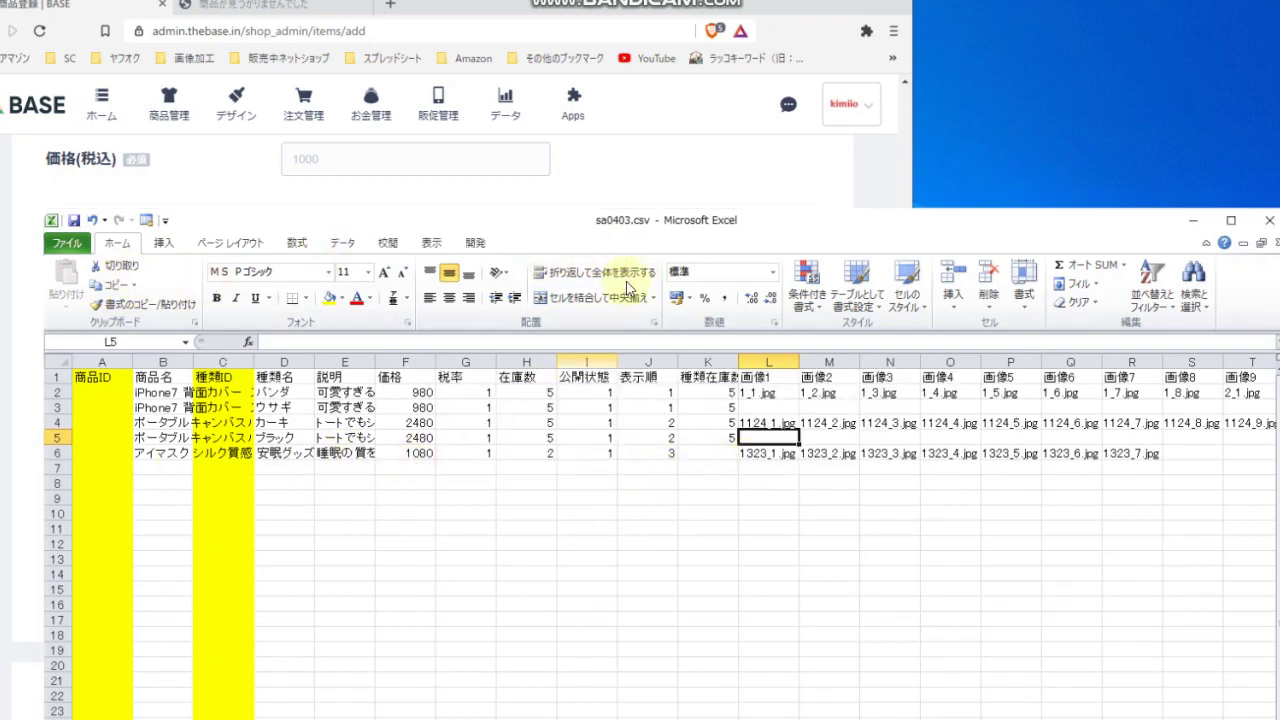
Step: Move the spreadsheet window out of the way and maximize the browser showing the product registration form
drag(903, 213, 880, 715)
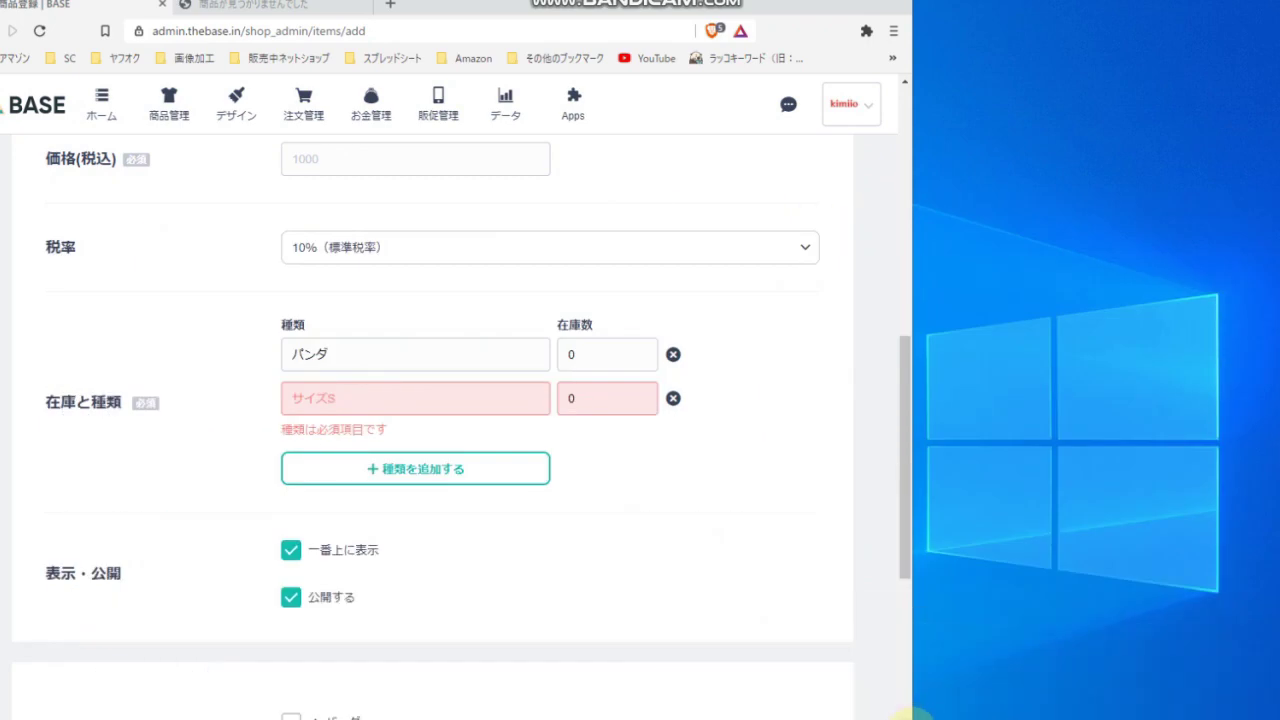
key(super+Up)
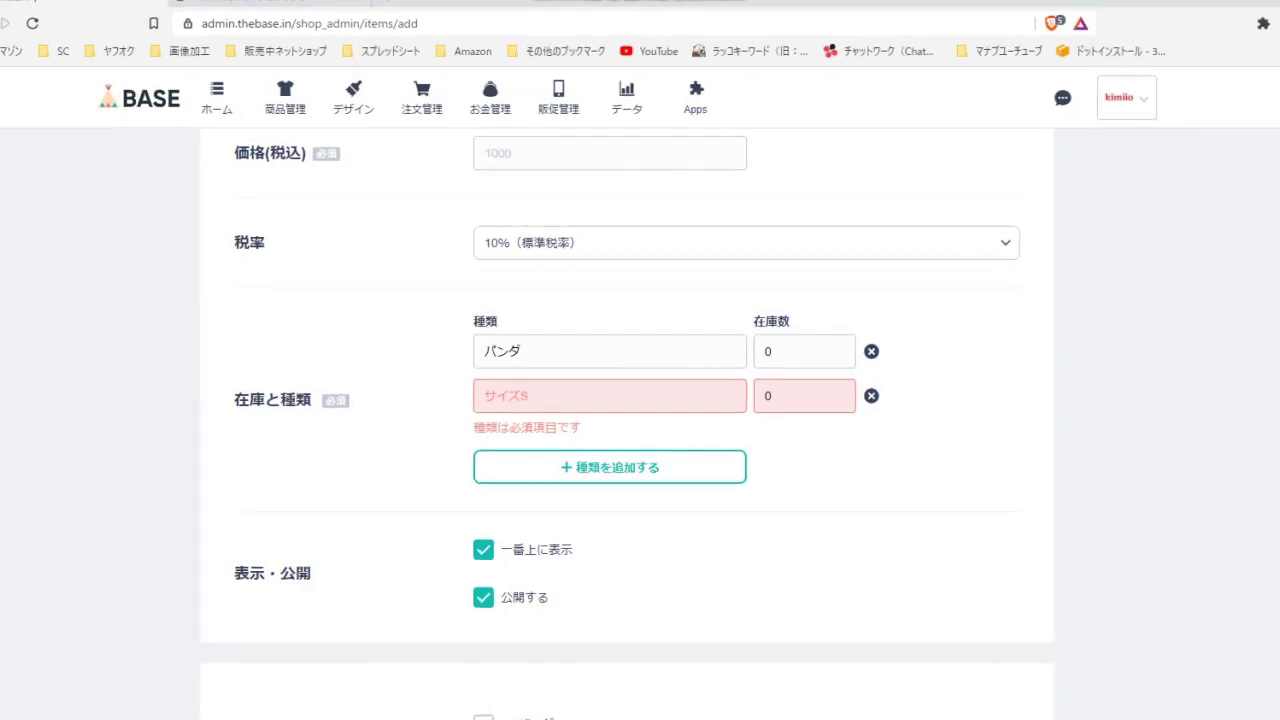
Step: Narrow the browser window to uncover the desktop and place the image folder beside it
drag(769, 715, 1117, 515)
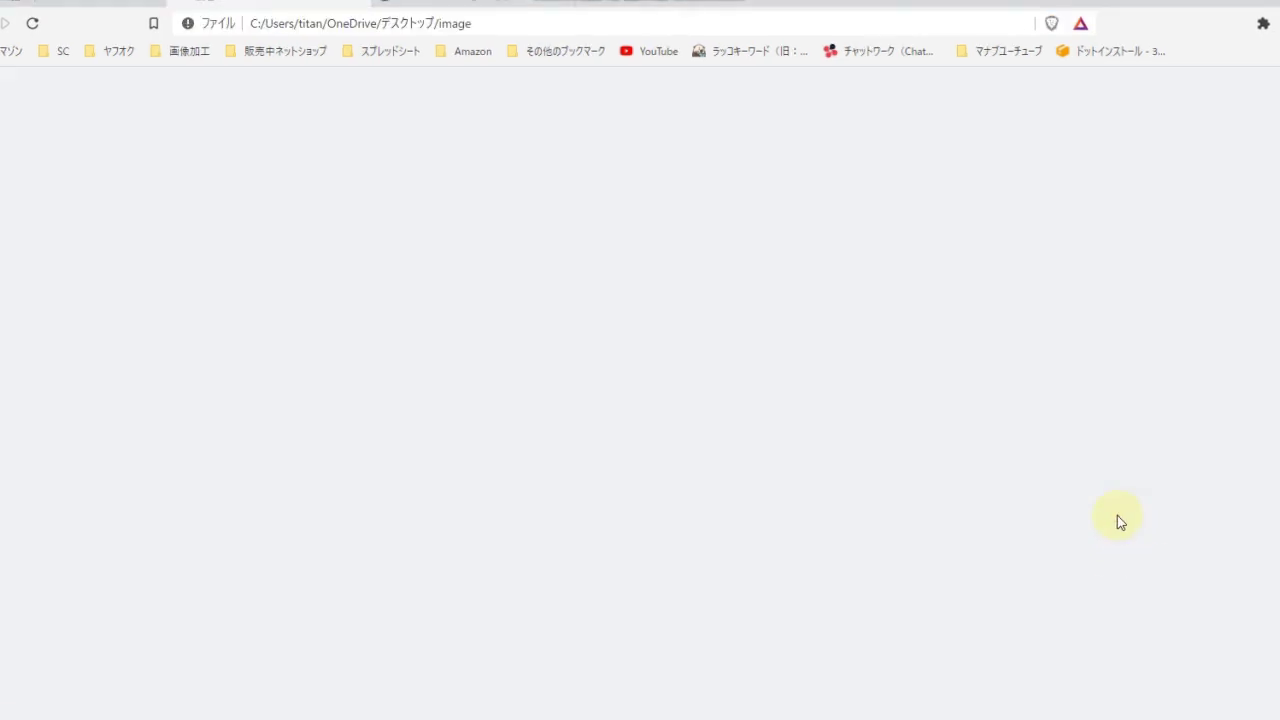
click(365, 3)
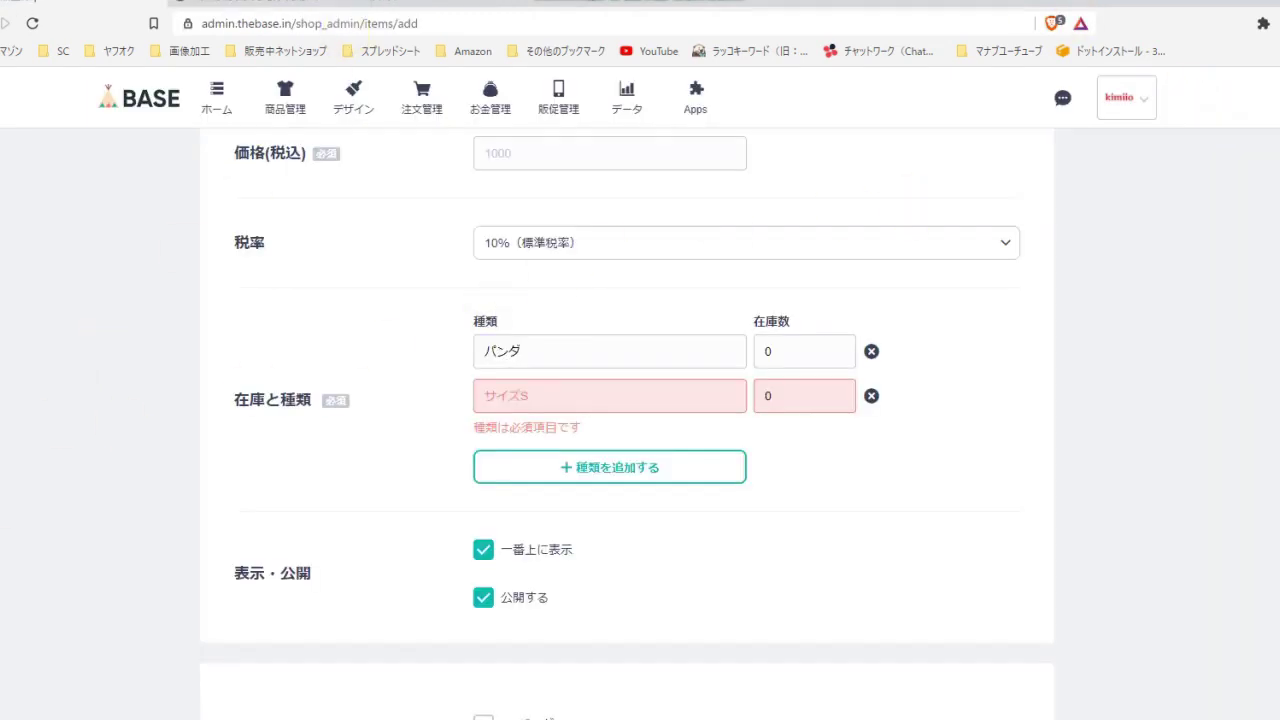
drag(76, 690, 1279, 630)
drag(1157, 657, 1166, 712)
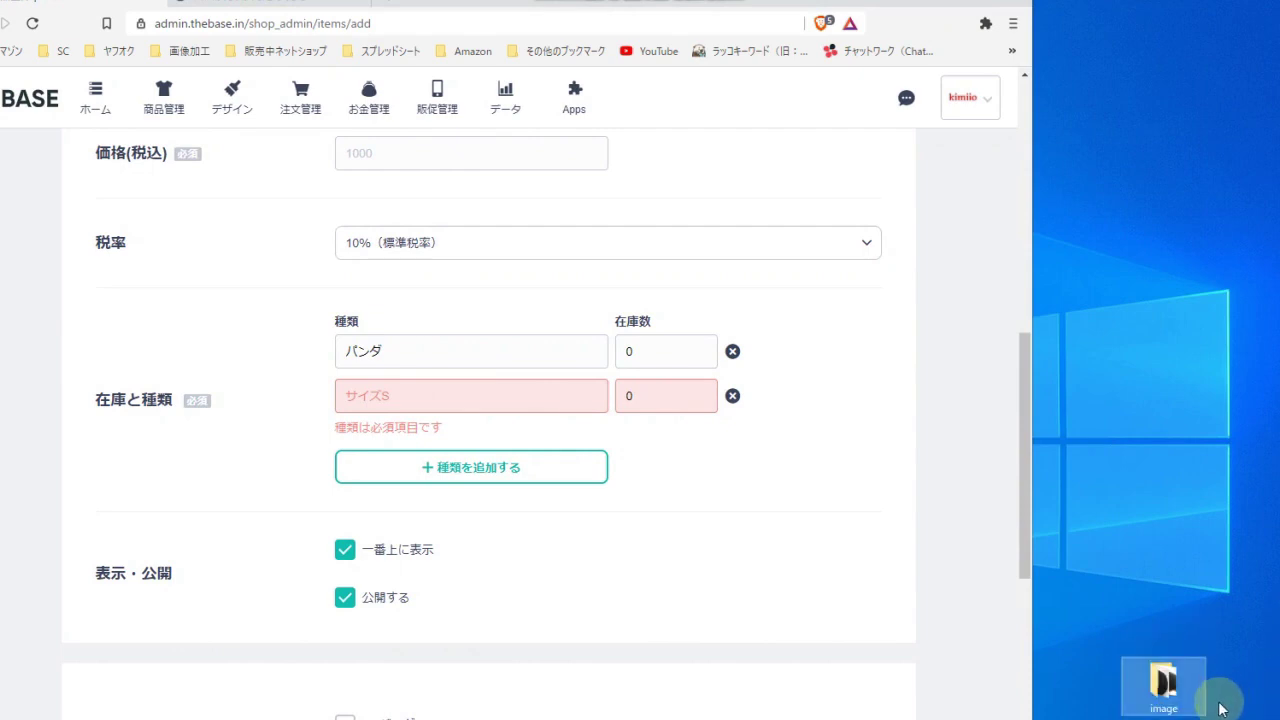
Step: Open the image folder, enlarge its window to examine the numbered product image files, and close it
double_click(1166, 710)
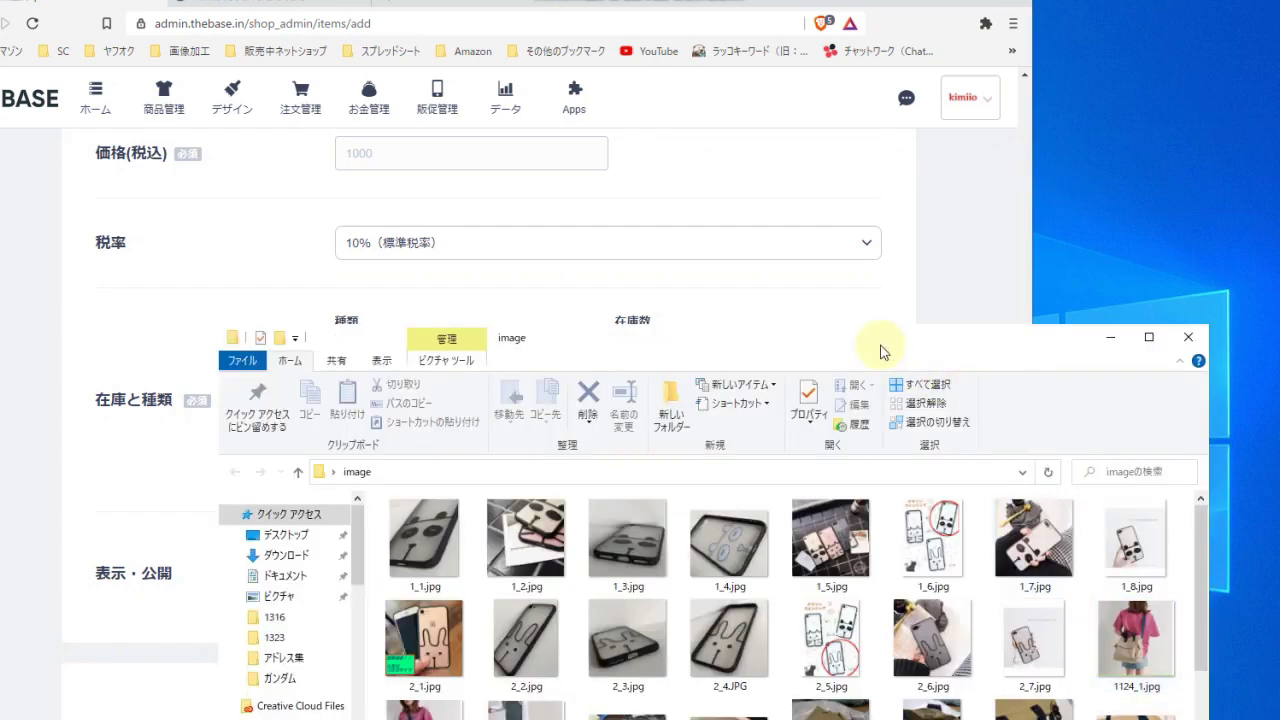
drag(882, 352, 918, 64)
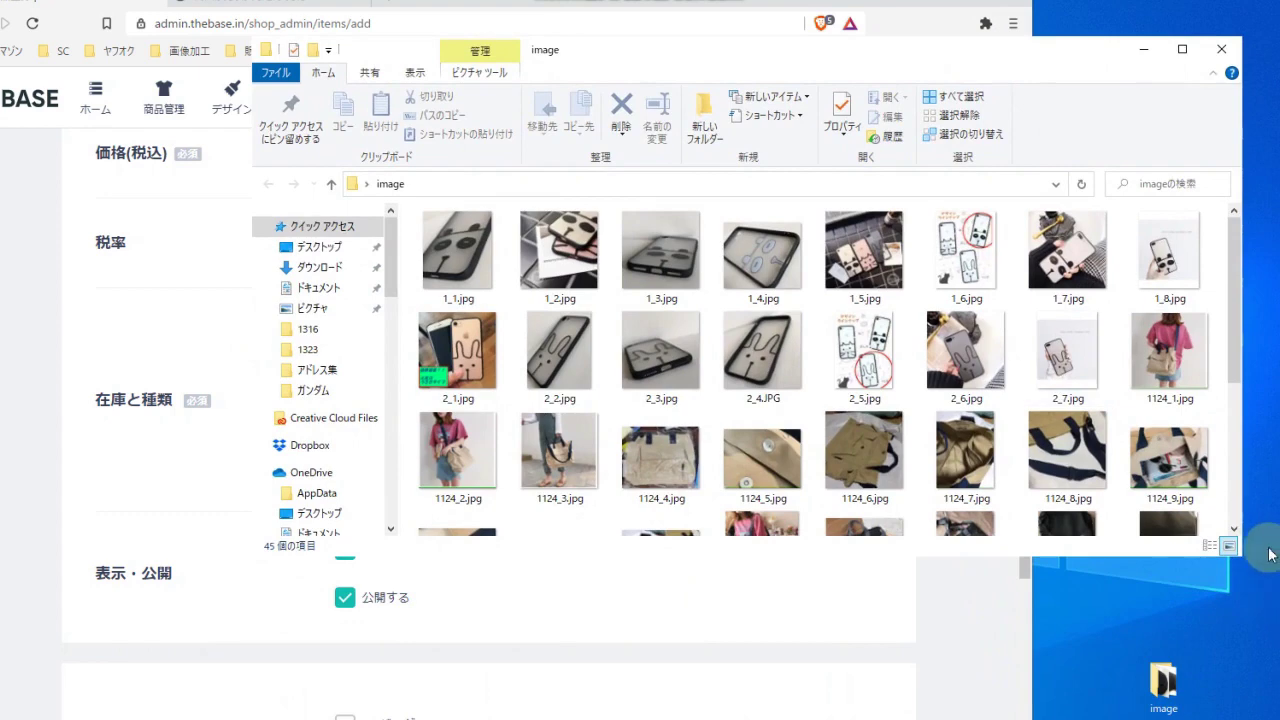
drag(1243, 546, 1208, 718)
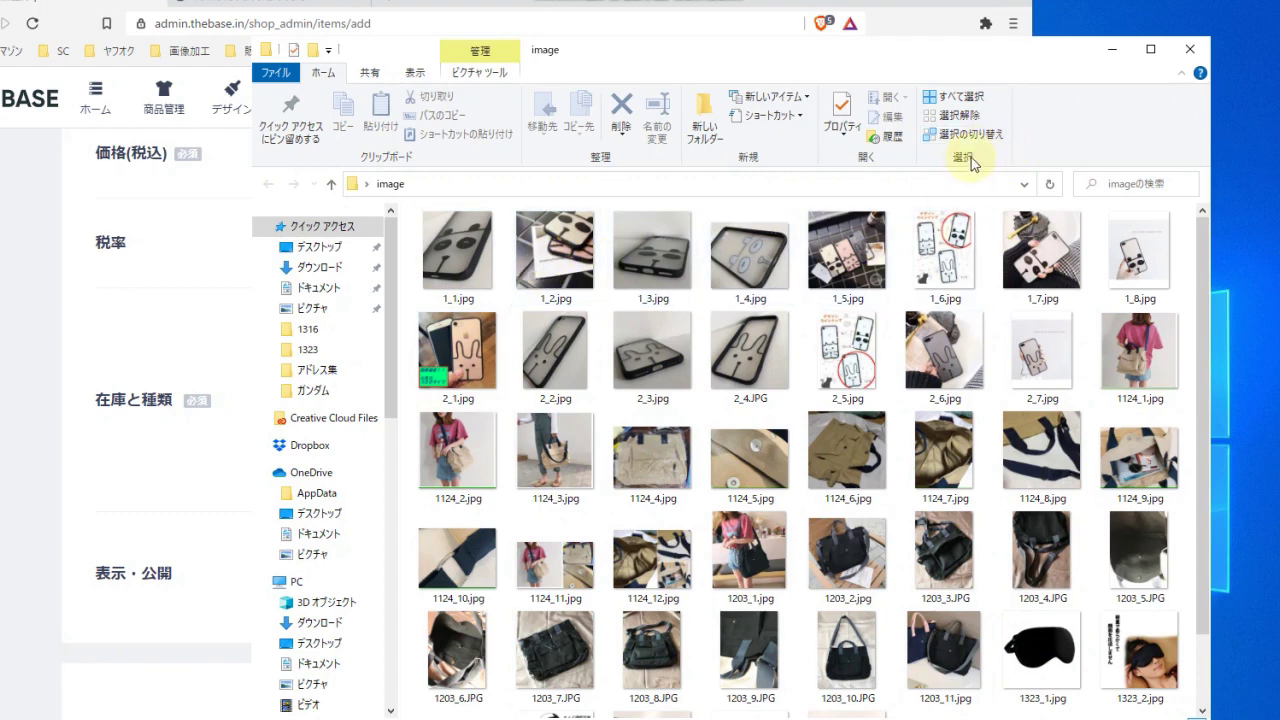
click(1189, 50)
Step: Move the image folder higher on the desktop and compress it into a .zip archive
drag(1163, 680, 1175, 182)
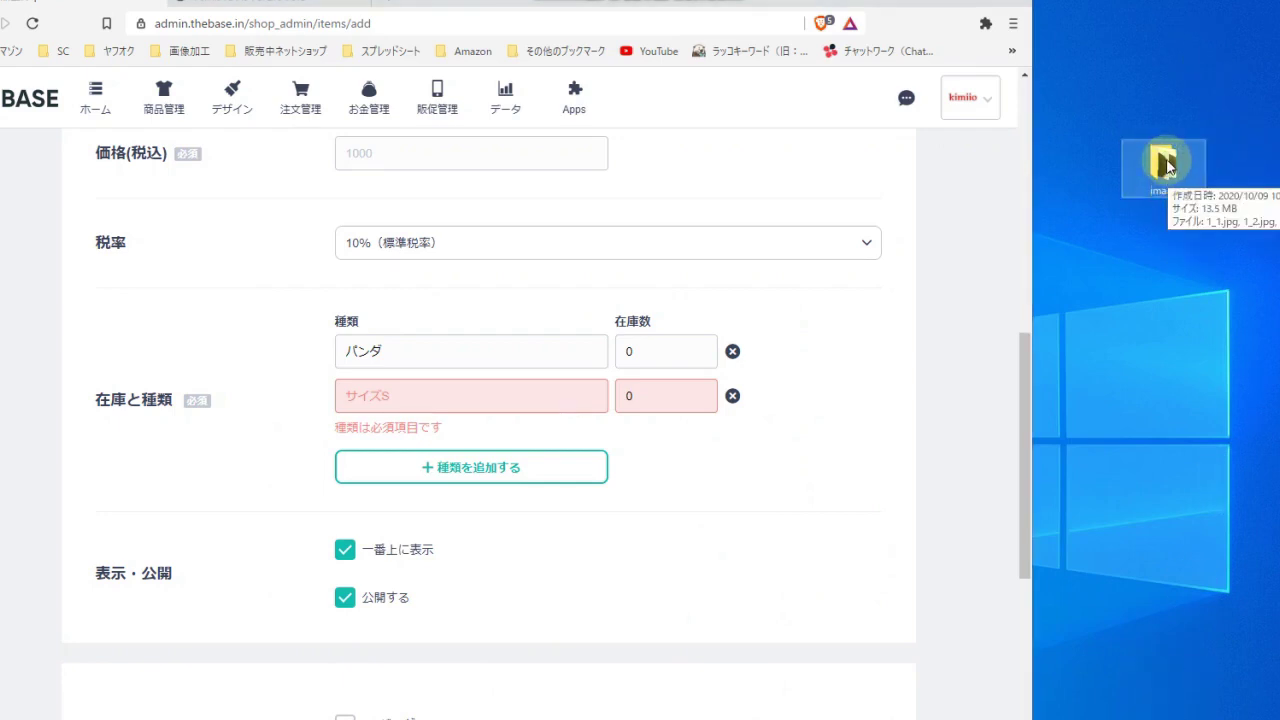
double_click(1167, 168)
right_click(1164, 163)
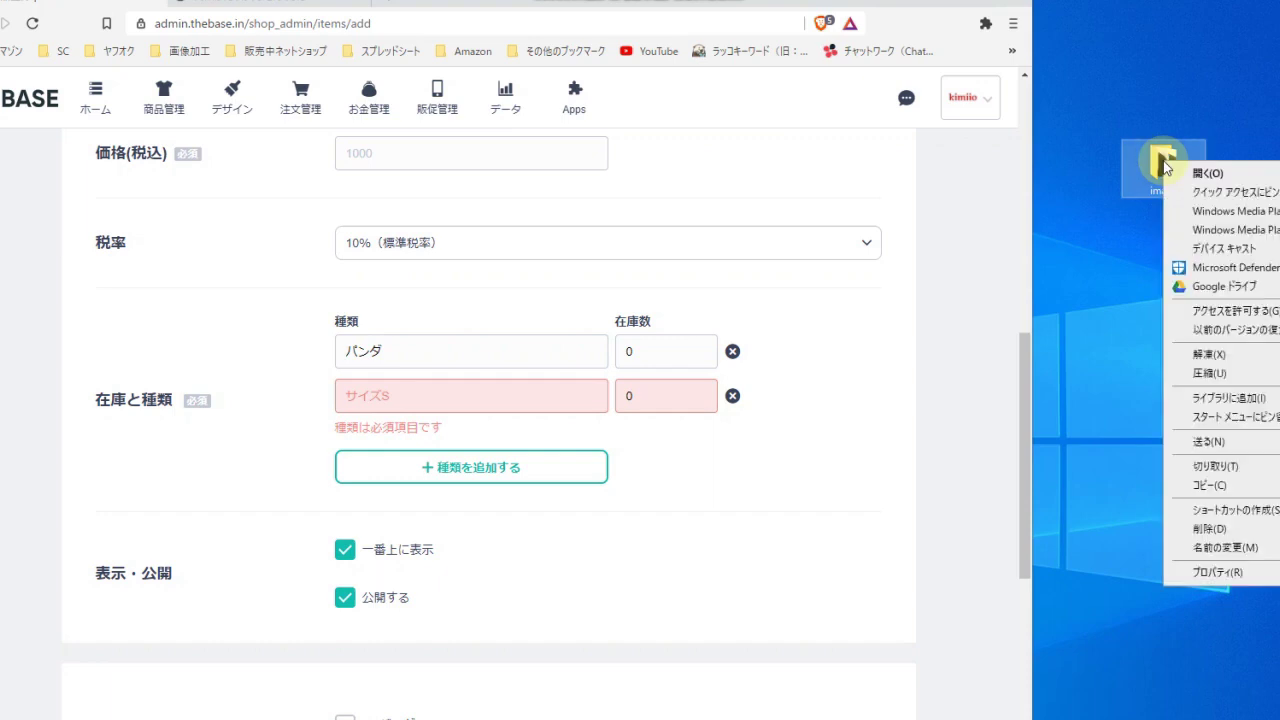
mouse_move(1216, 375)
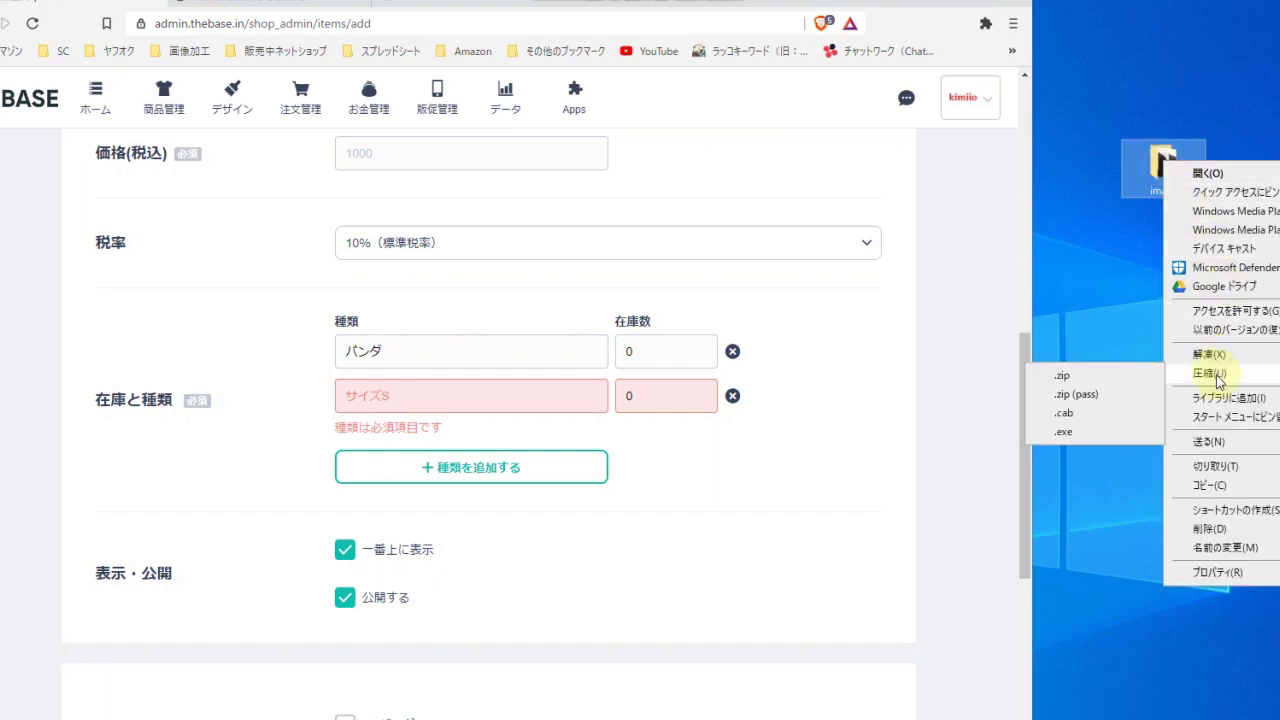
click(1062, 376)
click(1207, 292)
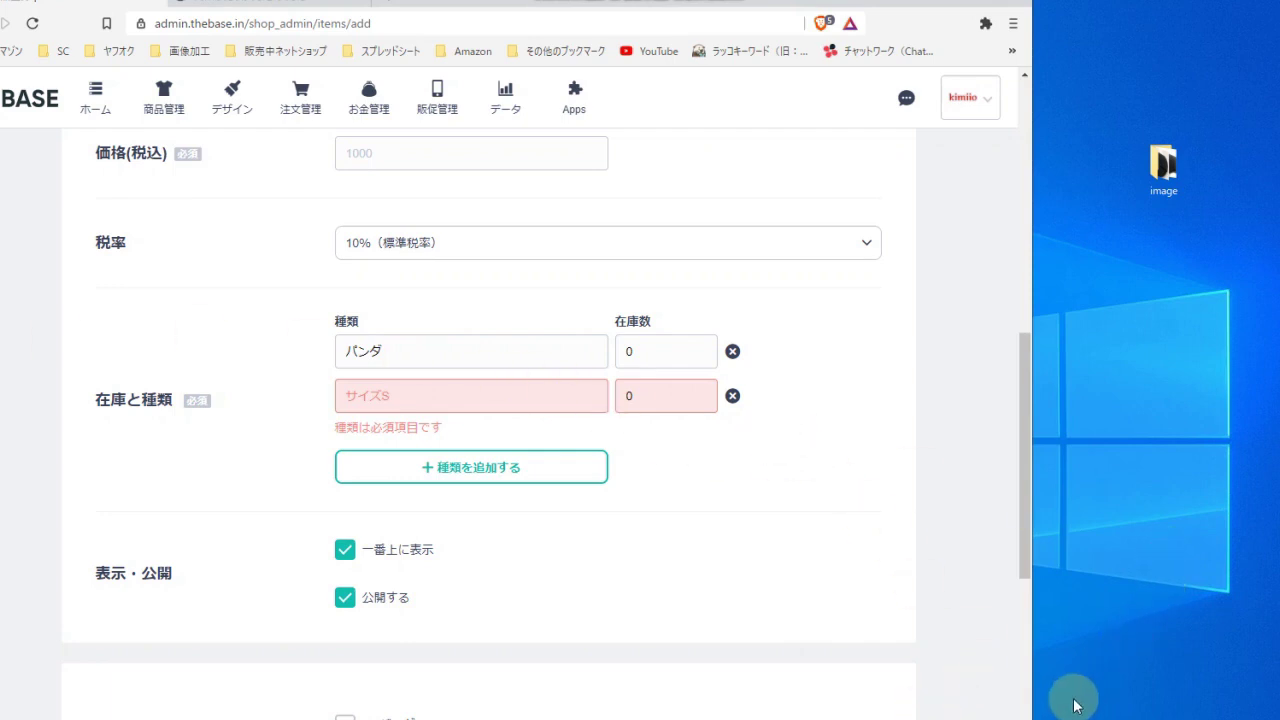
Step: Widen the browser again and open the 商品の一括登録・編集 page of the CSV商品管理 app
drag(1034, 716, 1279, 716)
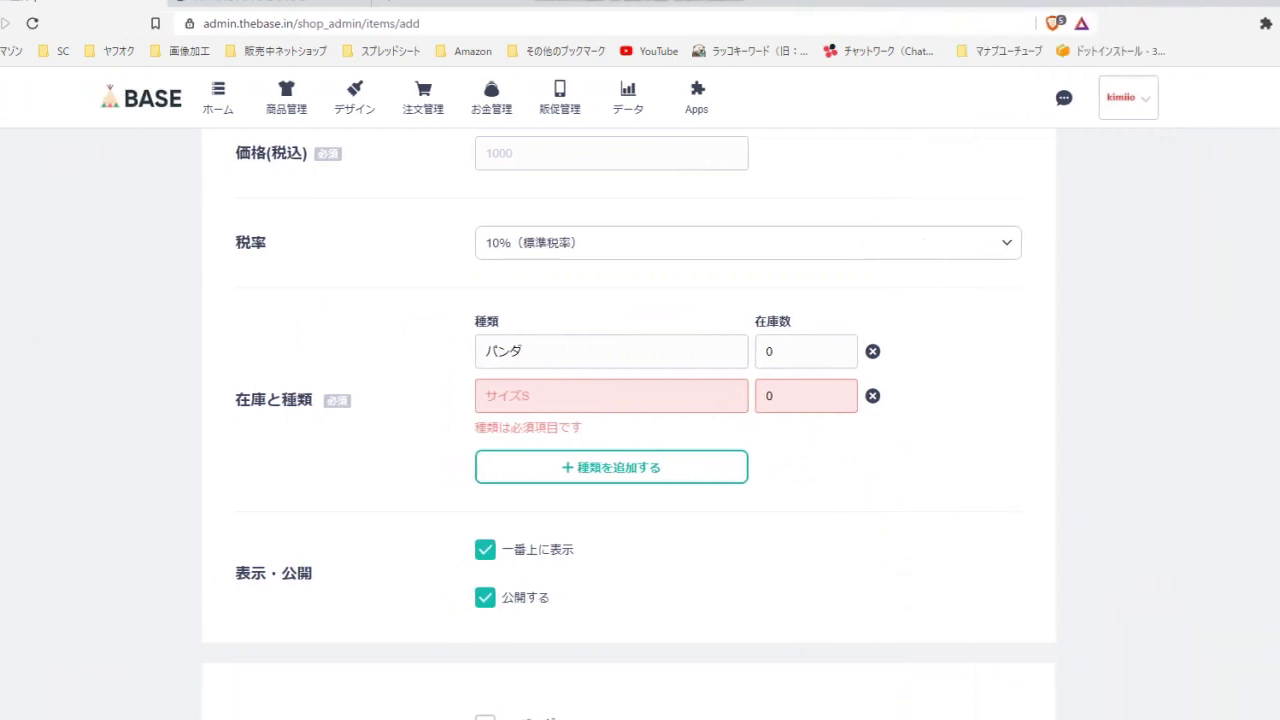
scroll(192, 300, up, 7)
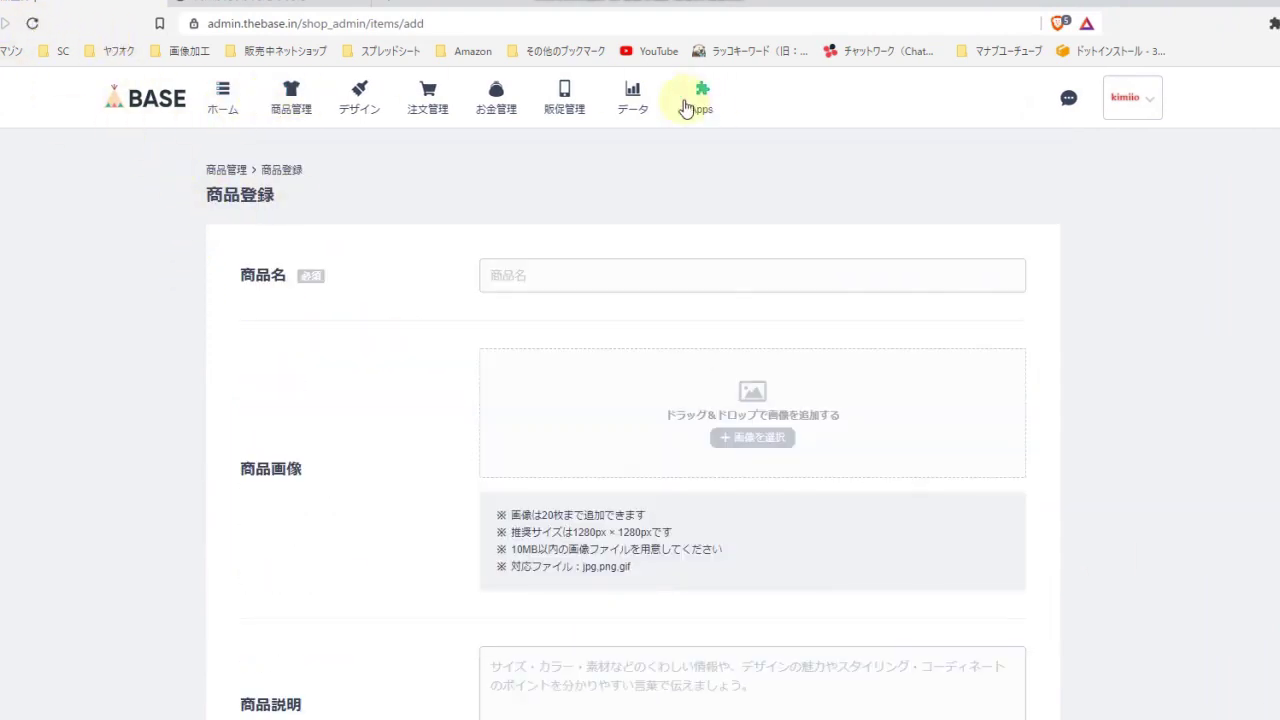
click(223, 105)
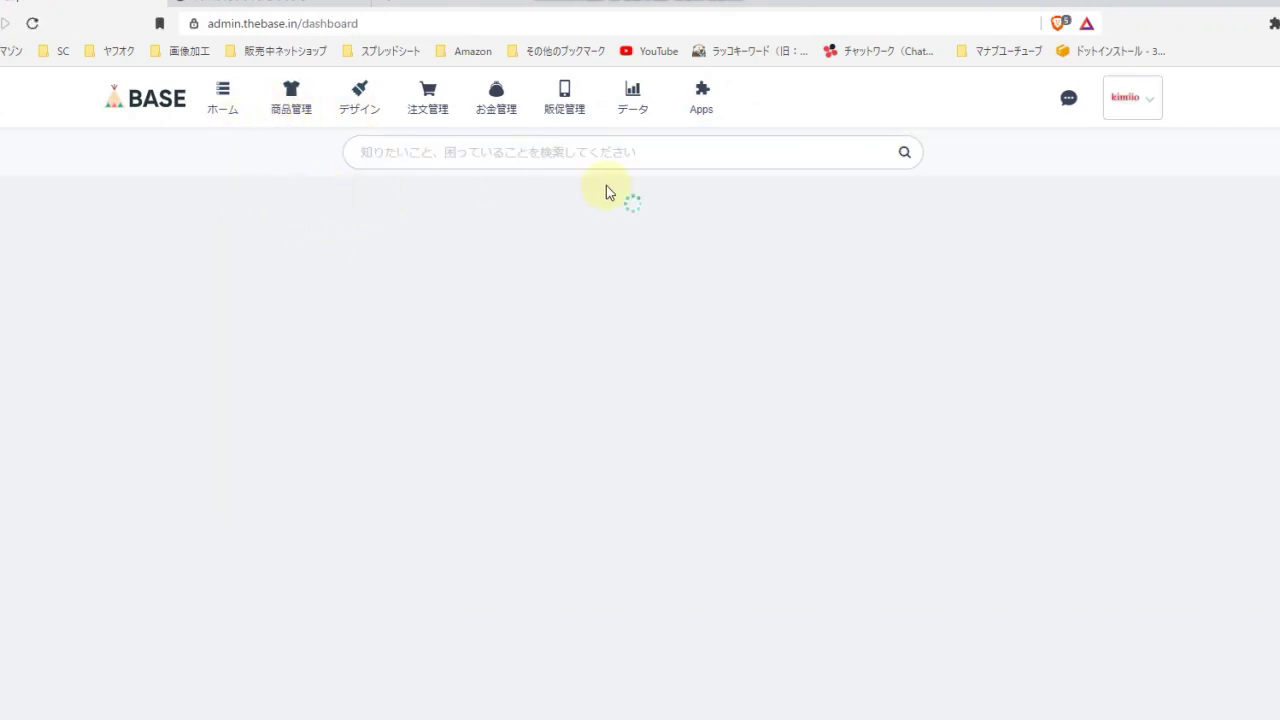
click(690, 115)
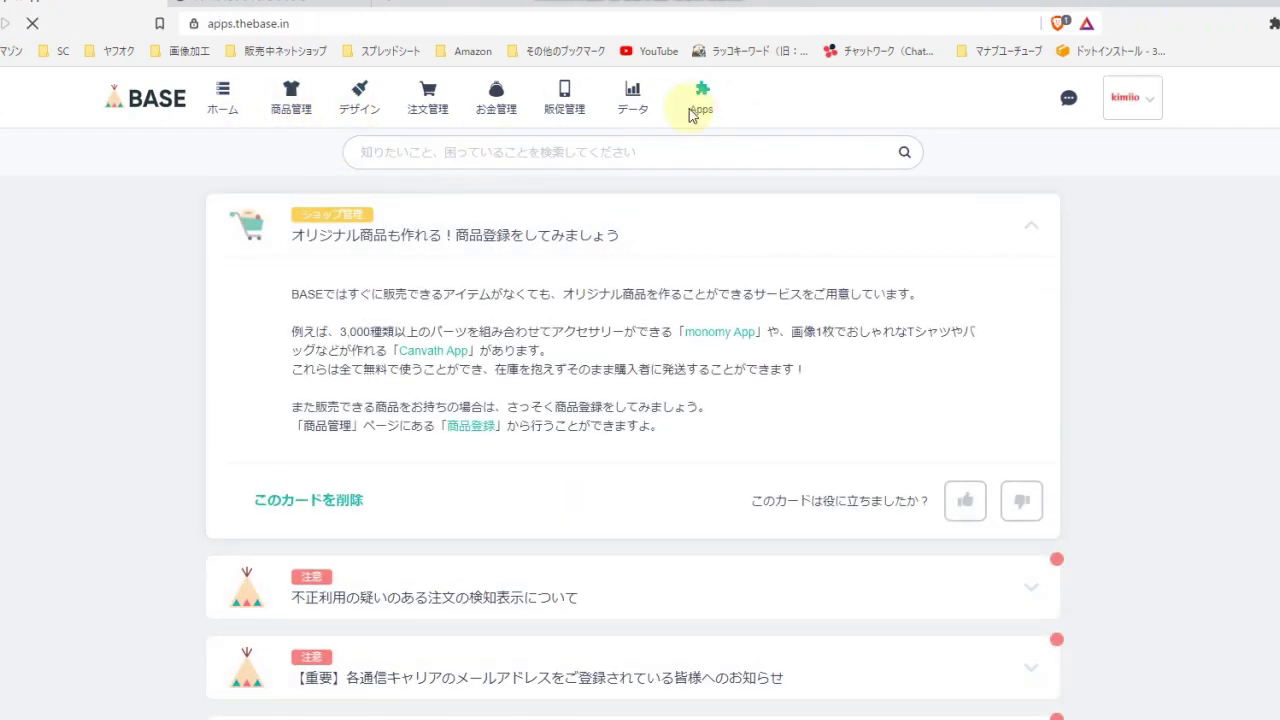
click(276, 240)
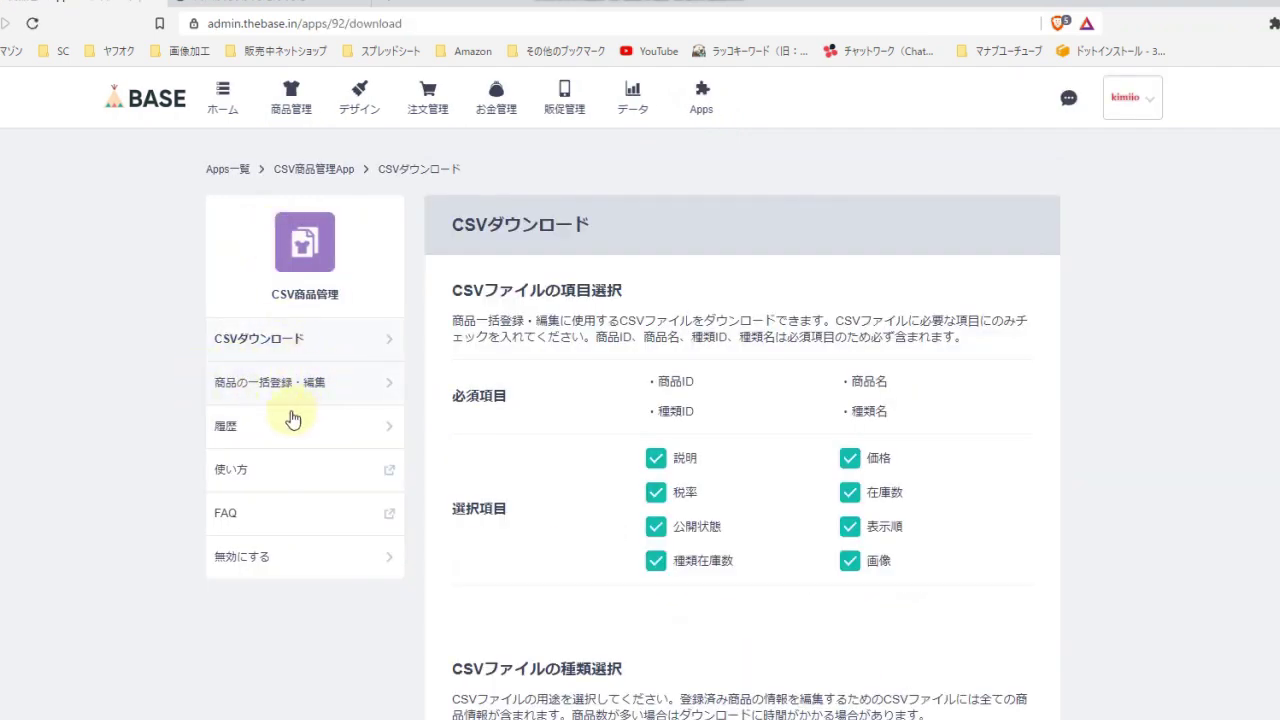
click(246, 390)
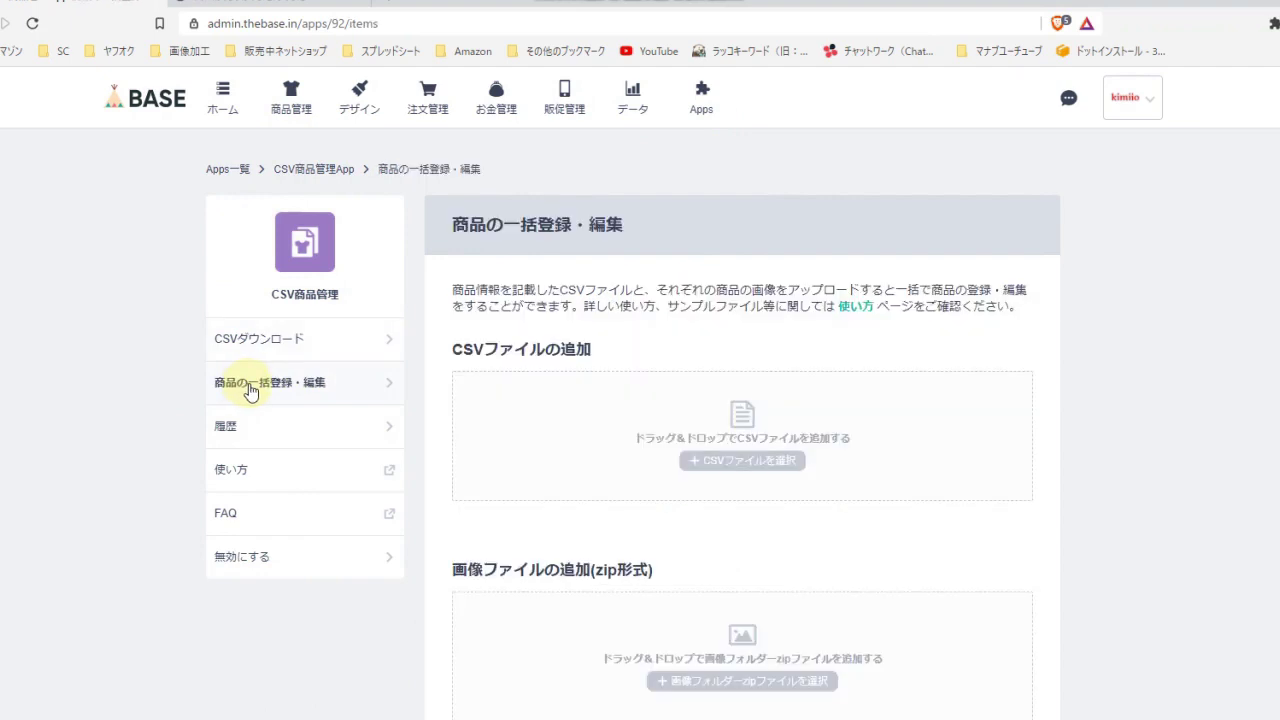
Step: Add sa0403.csv from the downloads folder as the CSV file and image.zip from the desktop as the image file
click(746, 461)
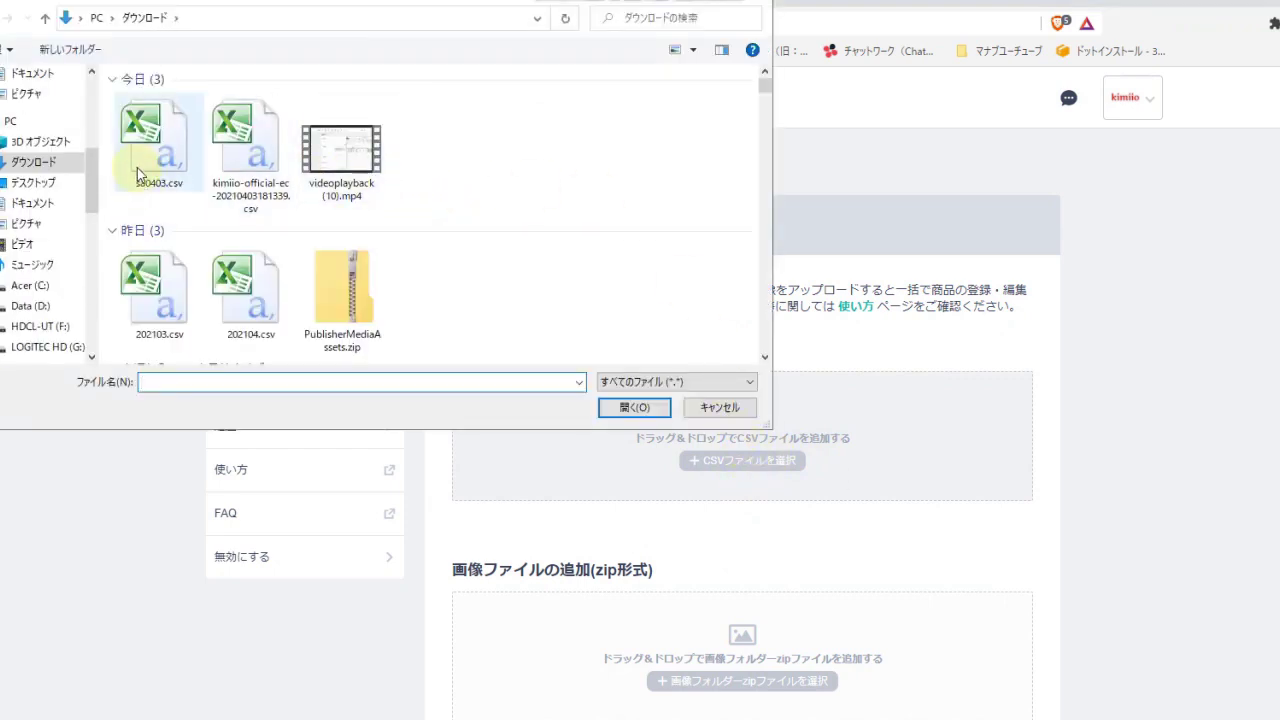
double_click(141, 170)
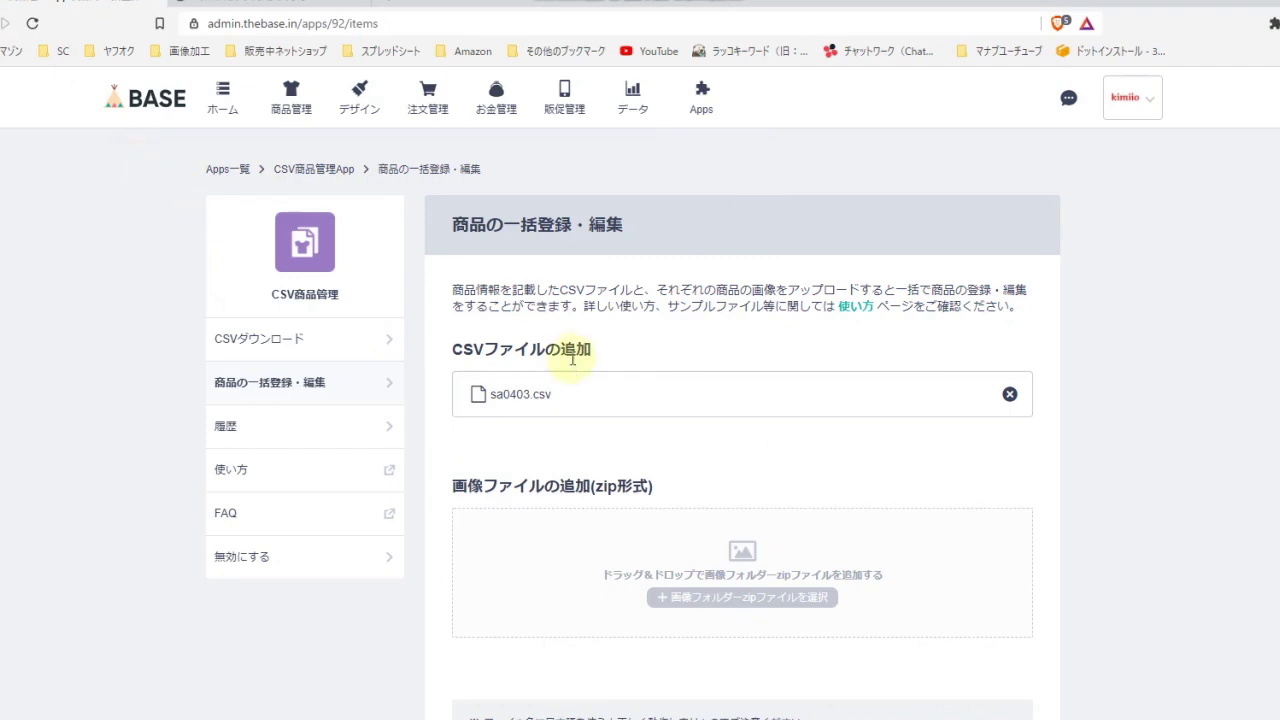
click(703, 551)
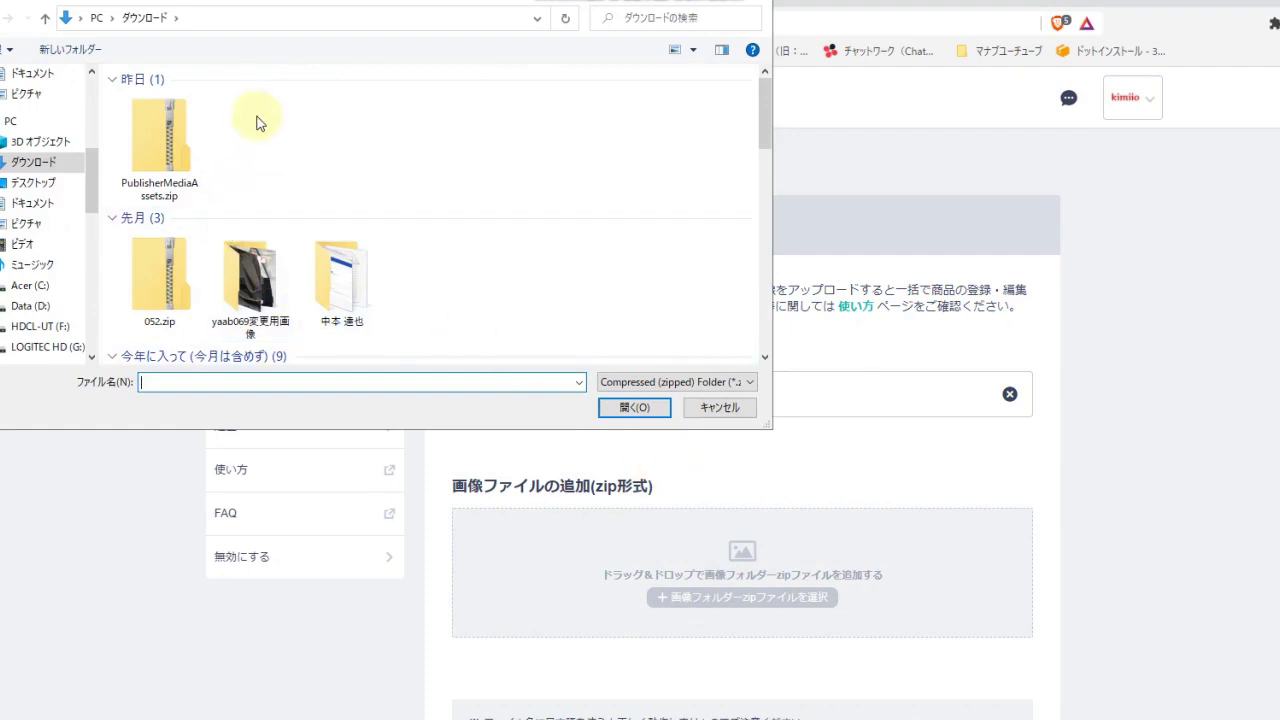
click(35, 182)
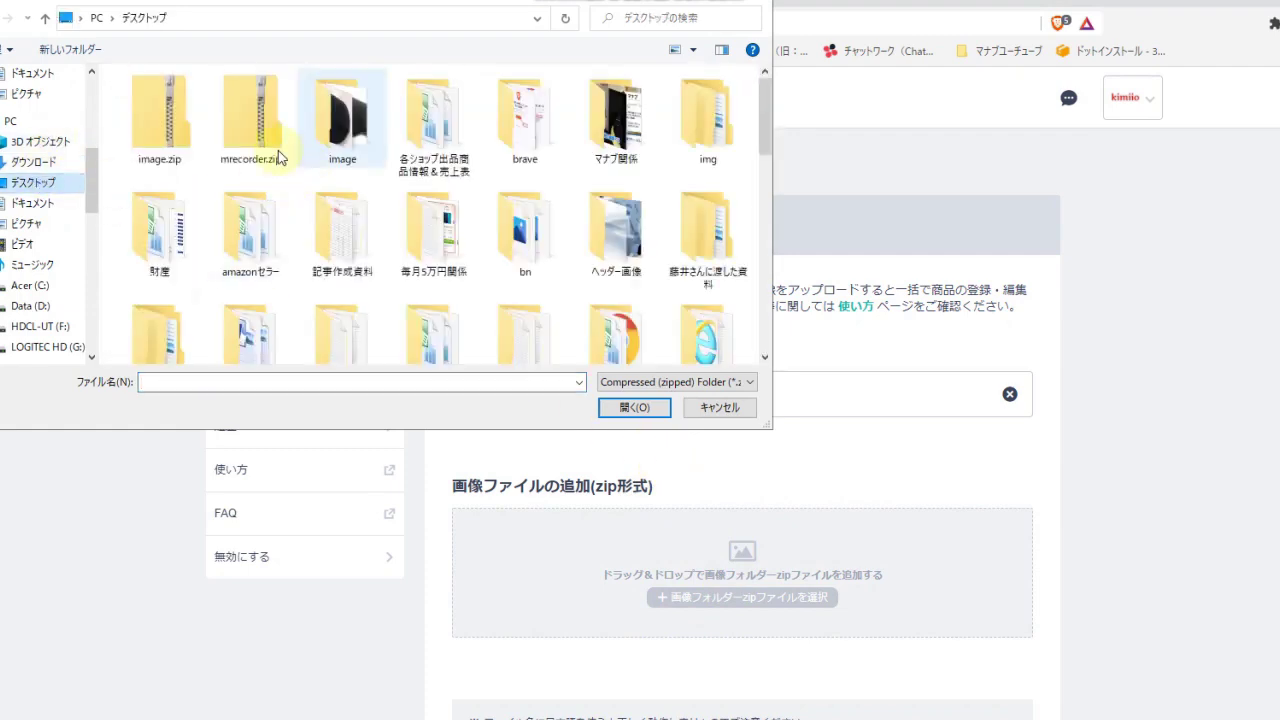
double_click(163, 140)
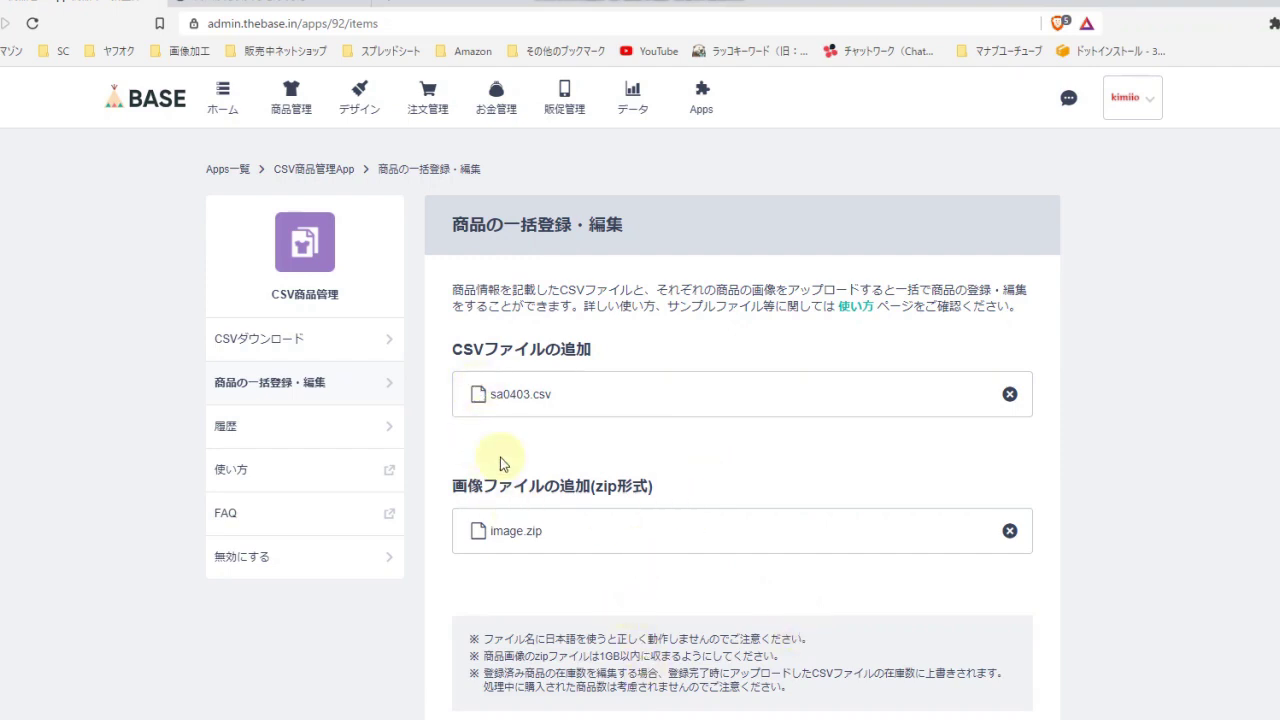
Step: Upload sa0403.csv and image.zip for bulk registration and check the processing status in the 履歴 list
scroll(1050, 475, down, 2)
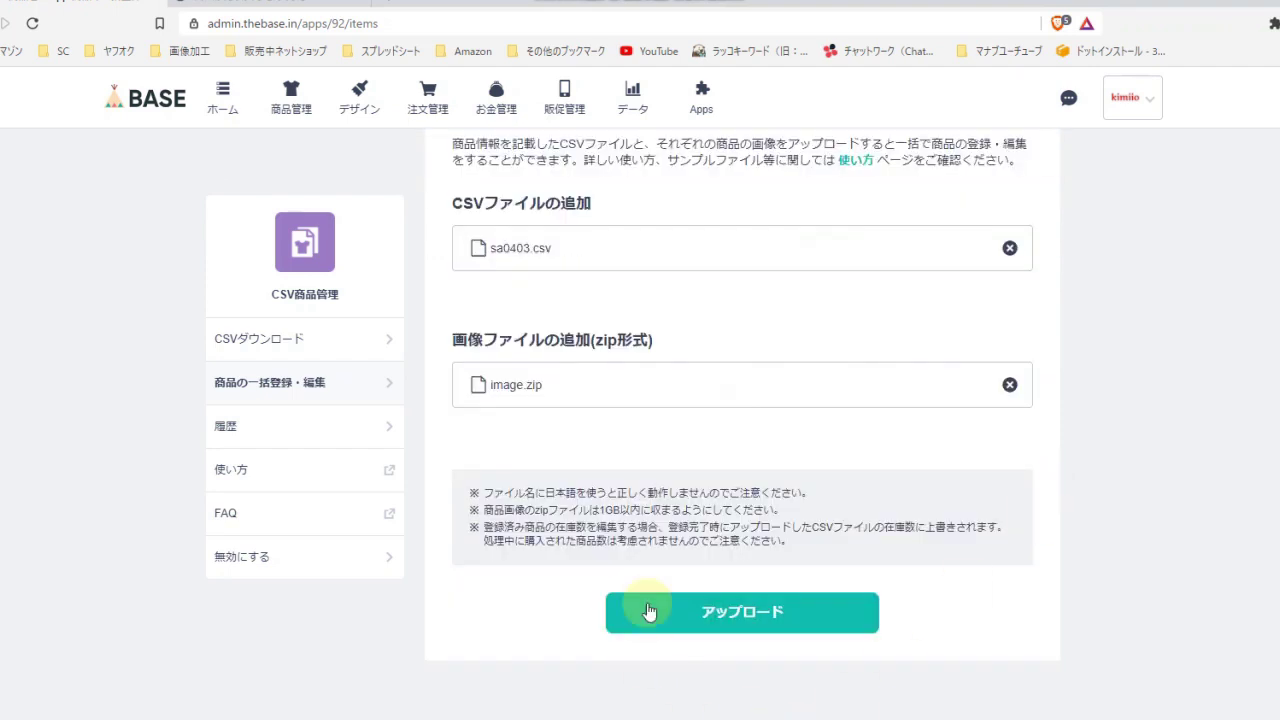
click(729, 615)
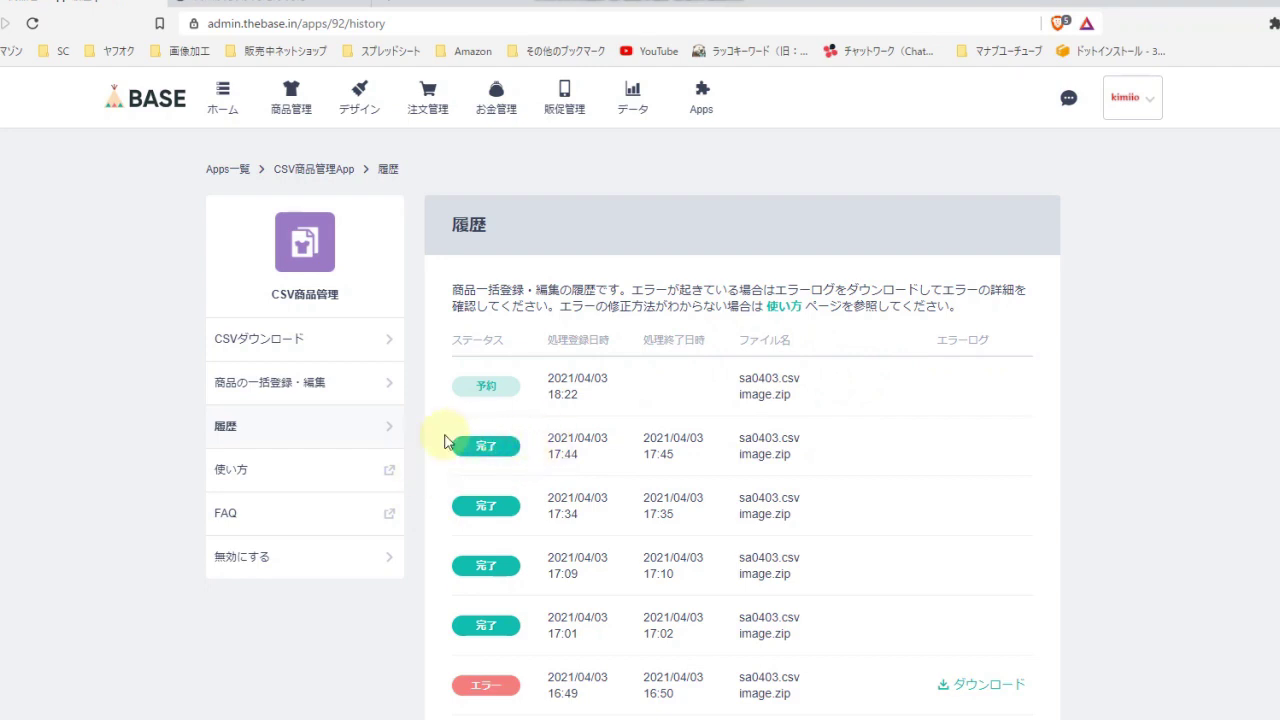
drag(443, 428, 505, 483)
click(822, 452)
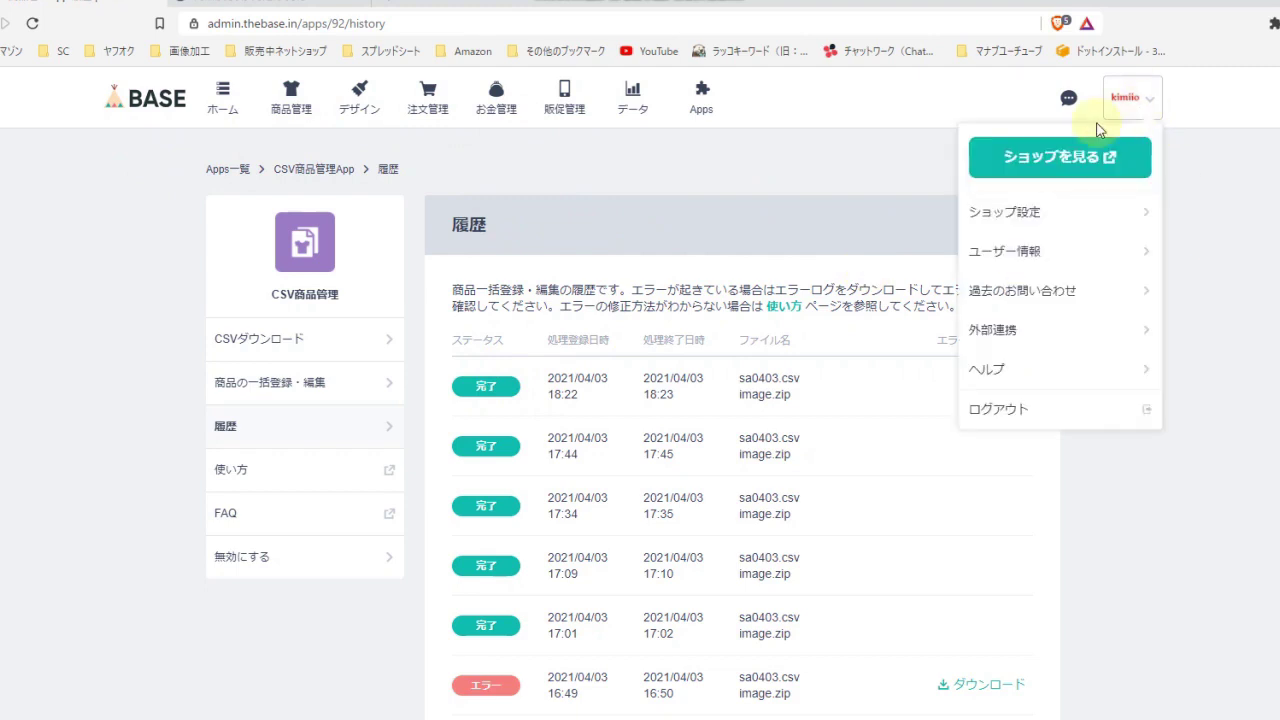
Step: Open the public kimiio shop page and look over the registered products
mouse_move(1152, 103)
click(1093, 161)
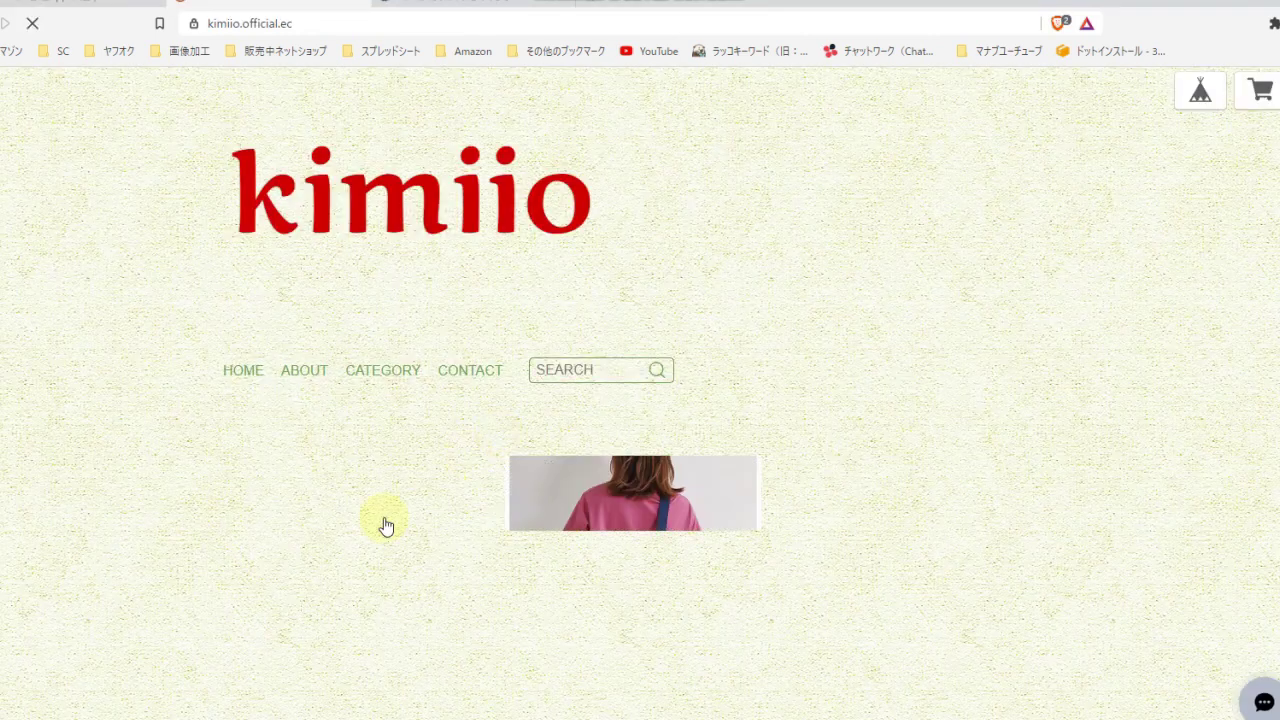
scroll(1050, 406, down, 1)
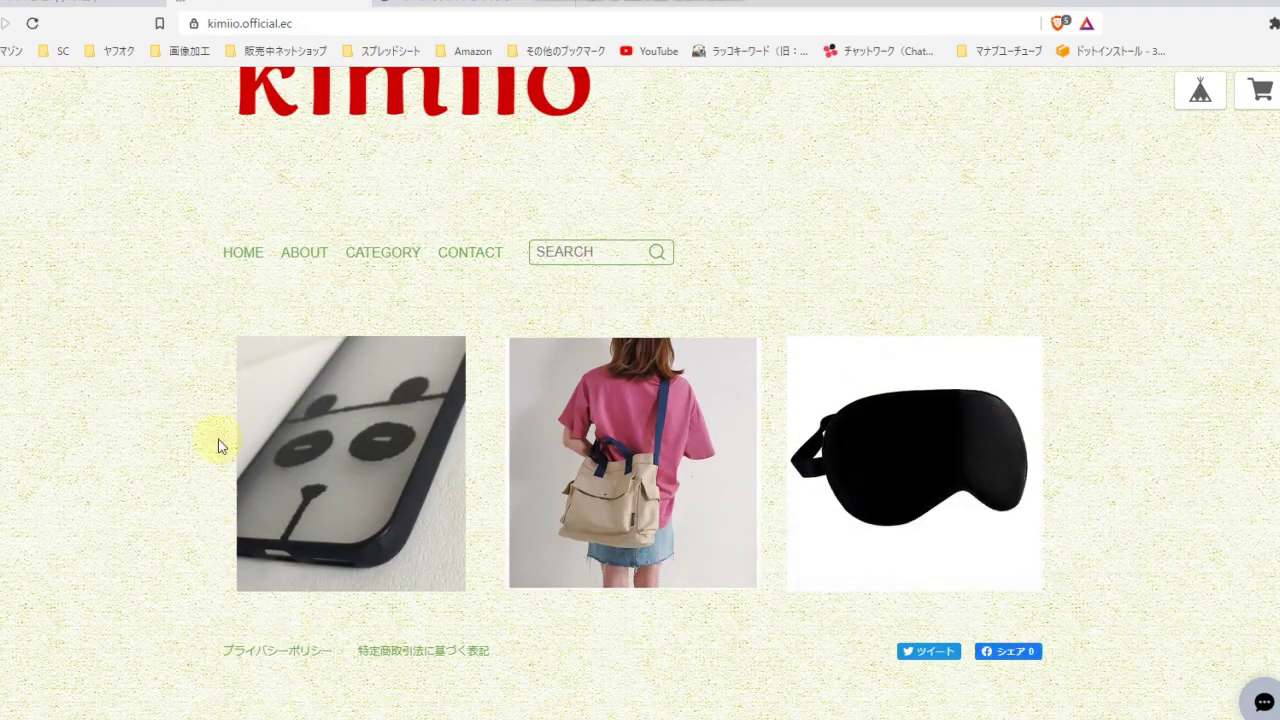
Step: Check the iPhone7 case's product page, choosing the ウサギ variation and reviewing its images, and return to the shop's product list
click(351, 437)
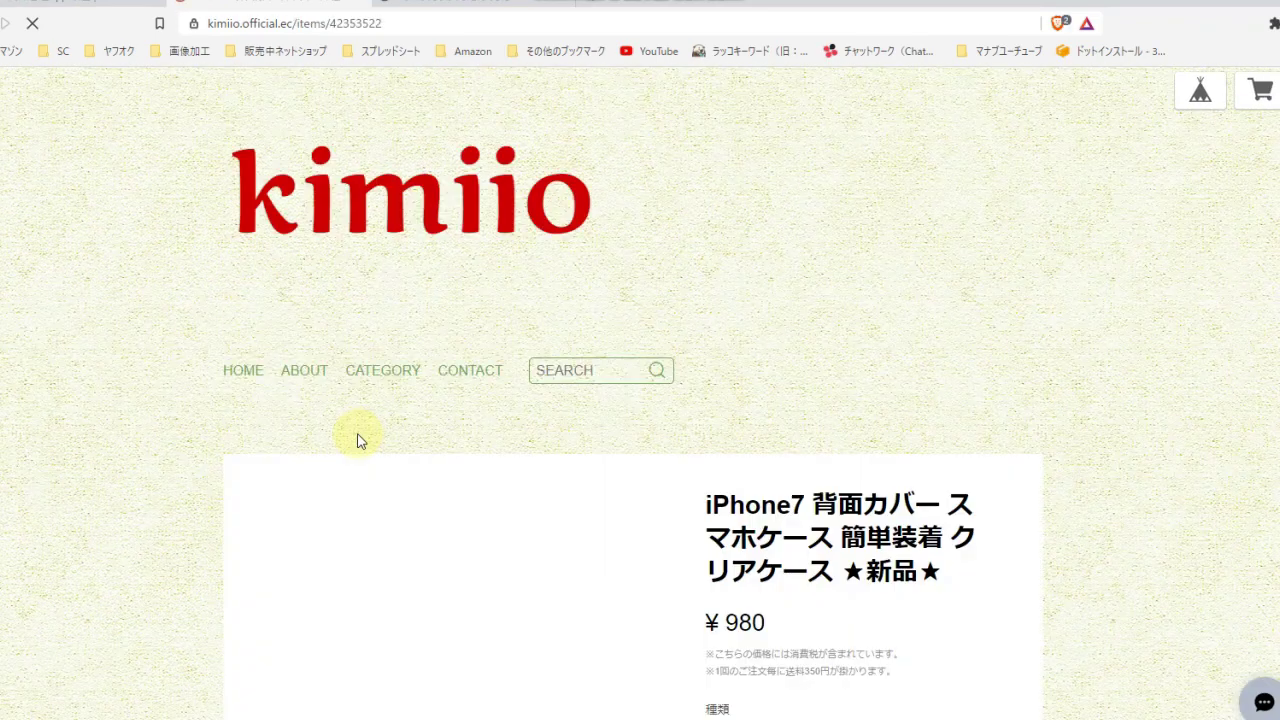
scroll(354, 445, down, 3)
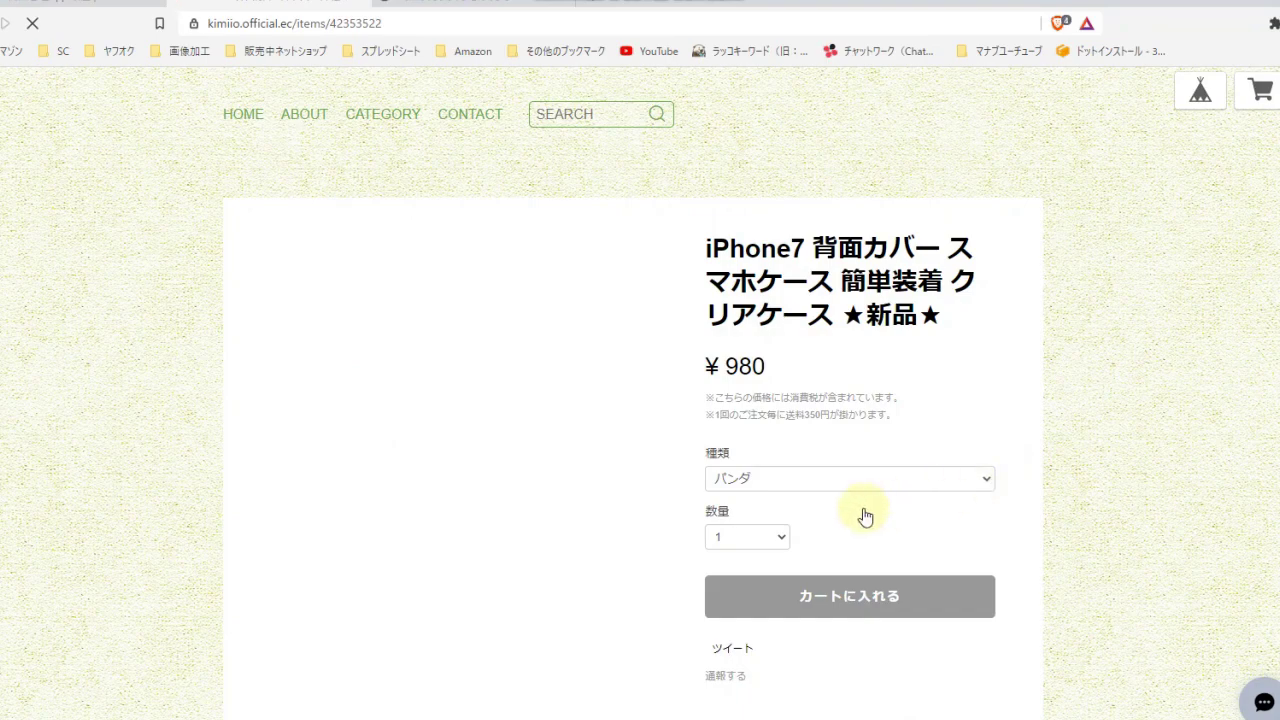
click(842, 482)
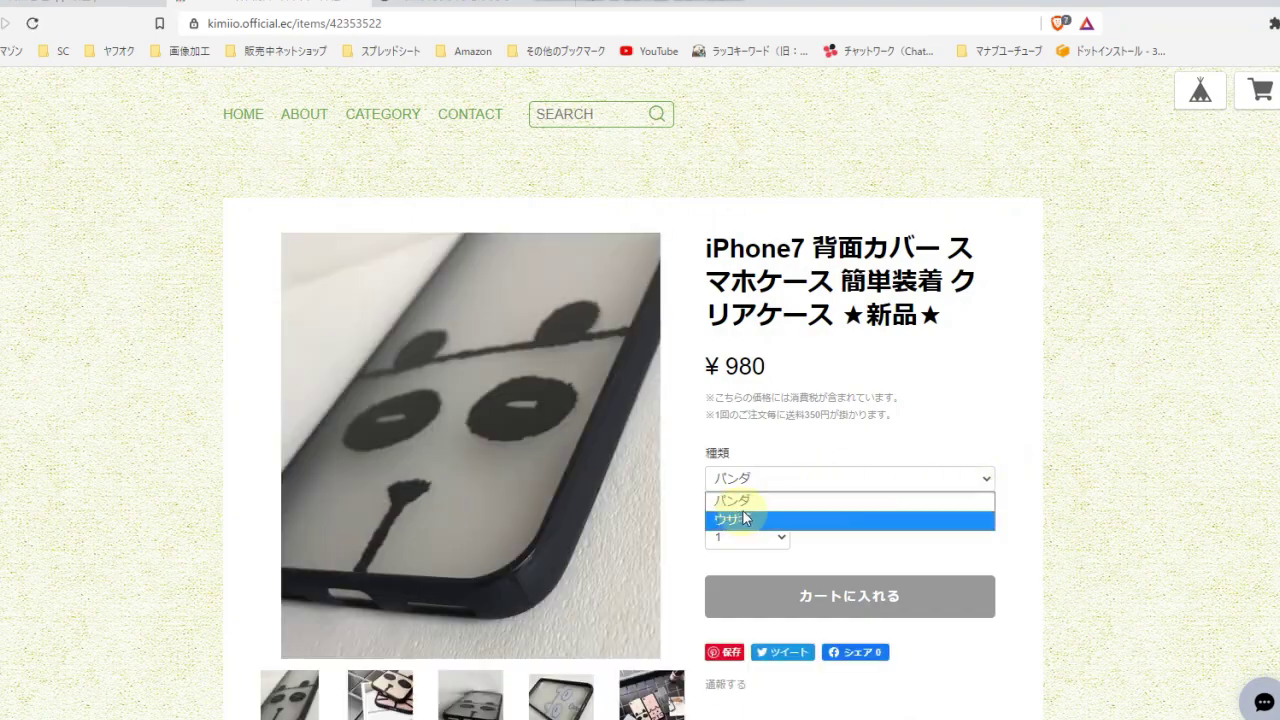
click(830, 518)
scroll(860, 490, down, 2)
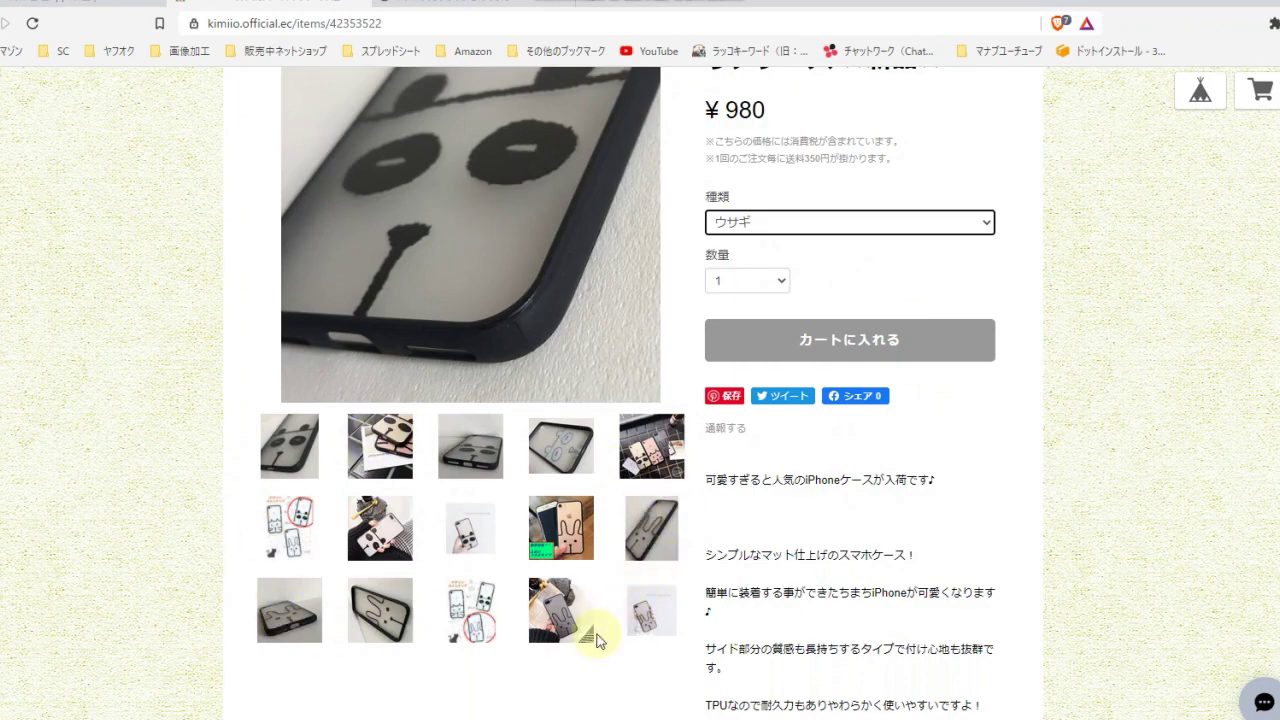
scroll(840, 450, up, 4)
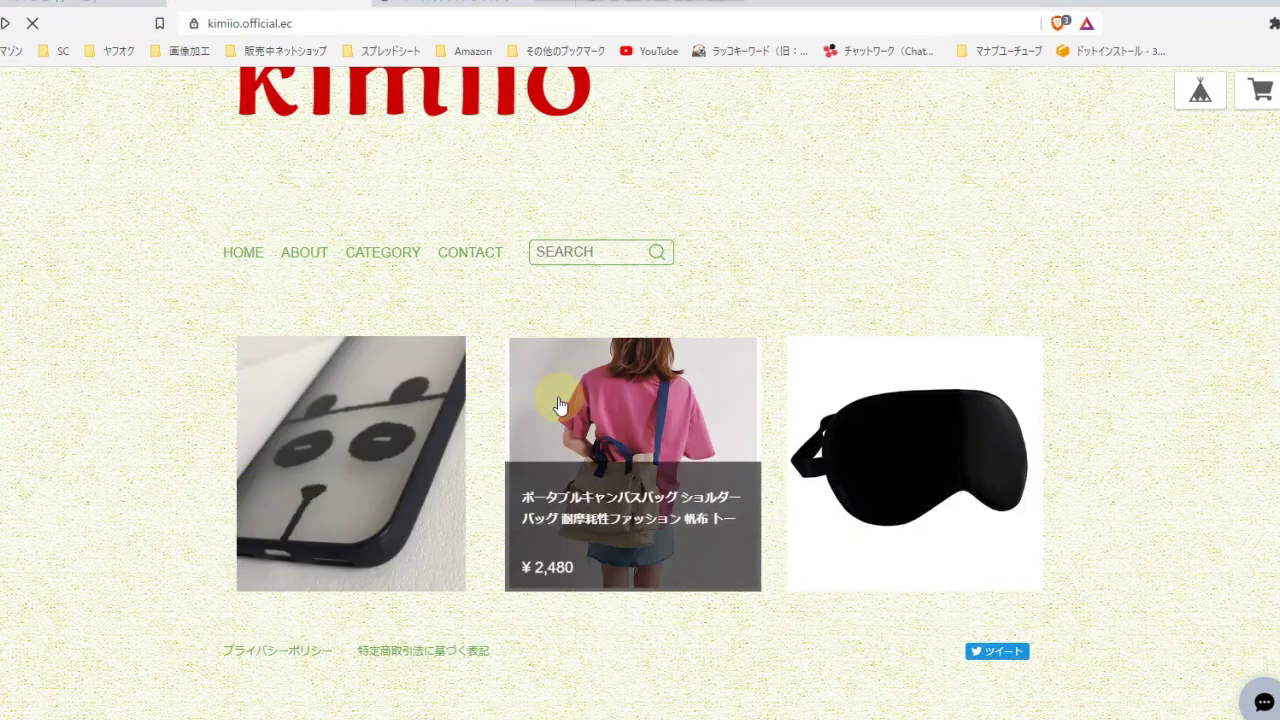
Step: Check the canvas bag's product page, choosing the ブラック variation and reviewing its images and description, and return to the product list
click(560, 405)
scroll(1160, 402, down, 3)
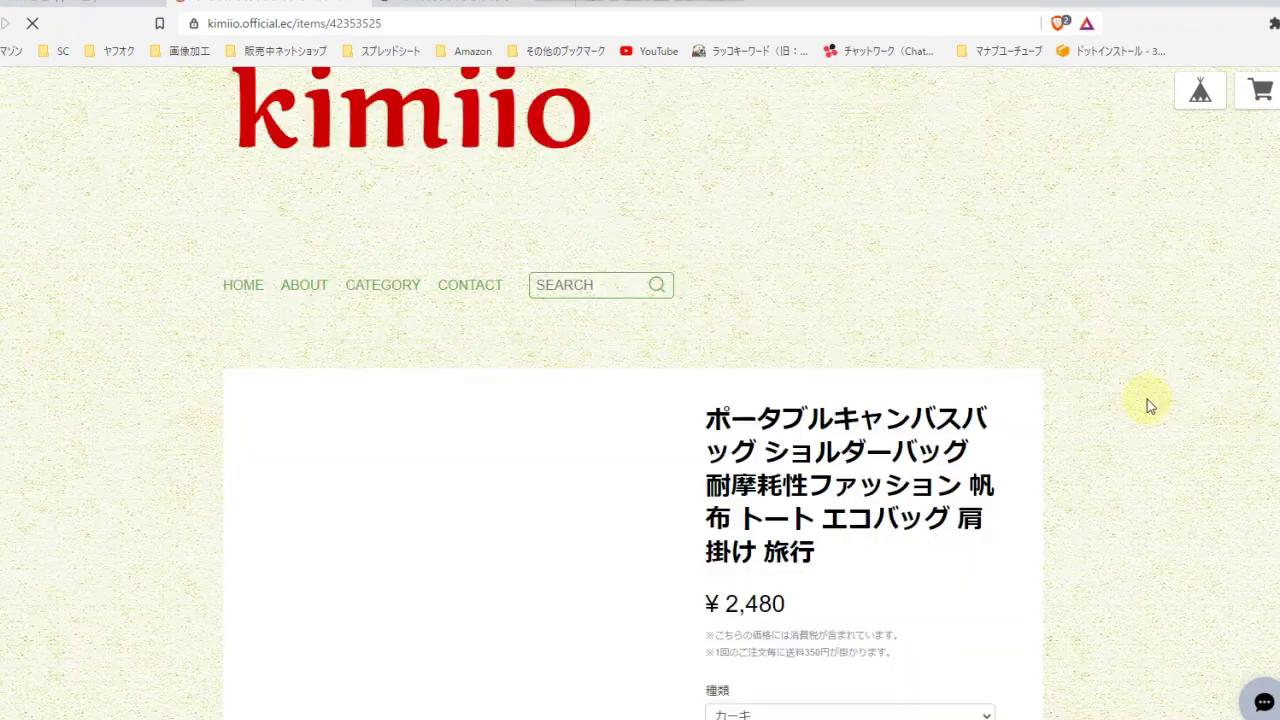
click(940, 459)
click(815, 507)
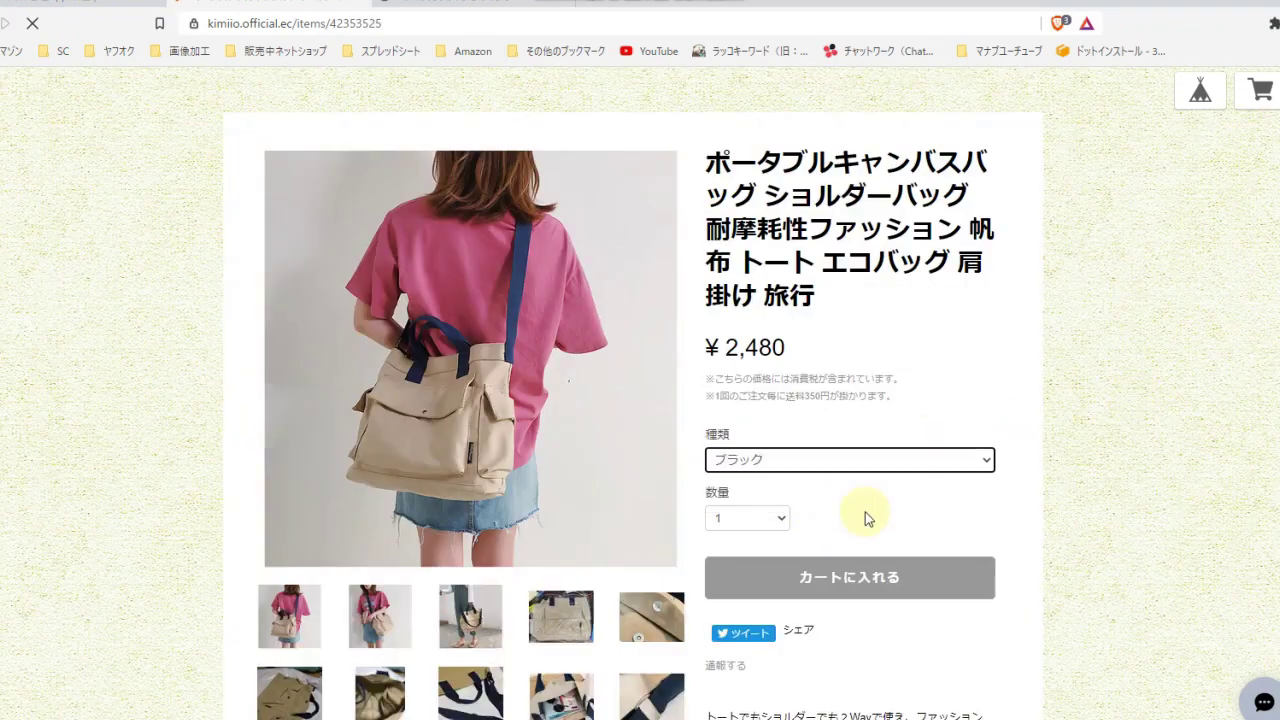
scroll(656, 500, down, 4)
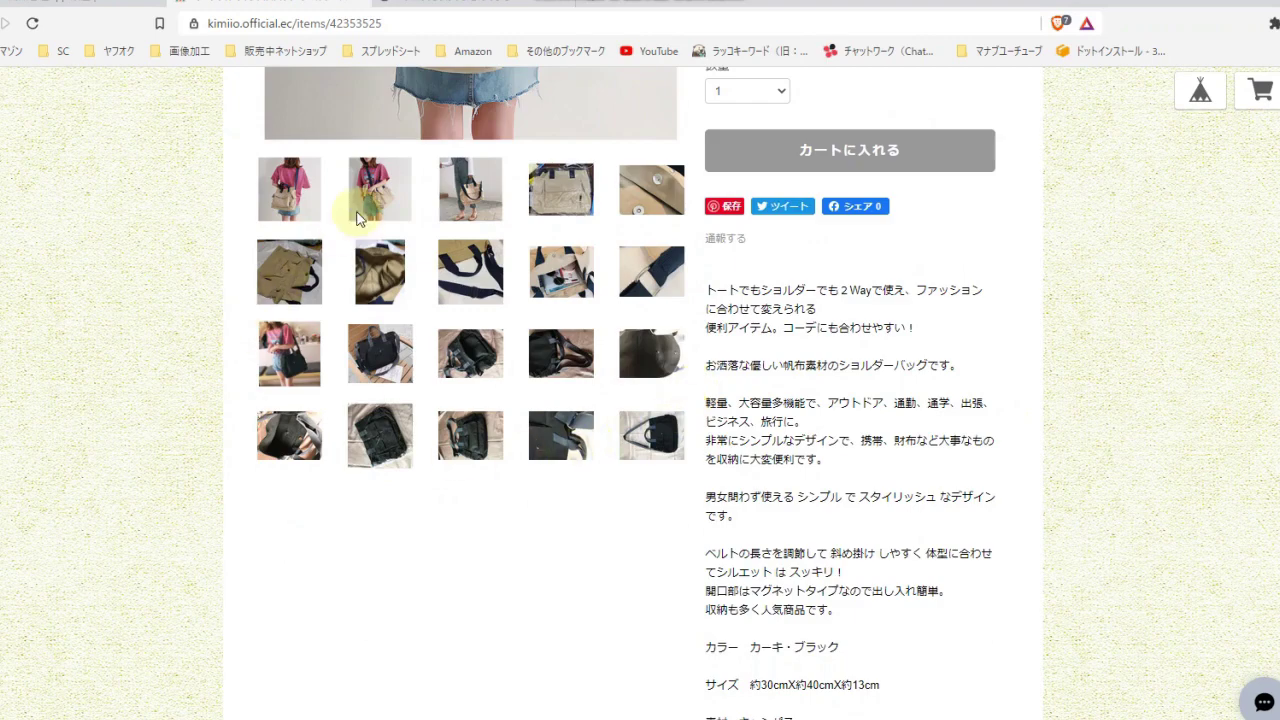
scroll(760, 430, up, 5)
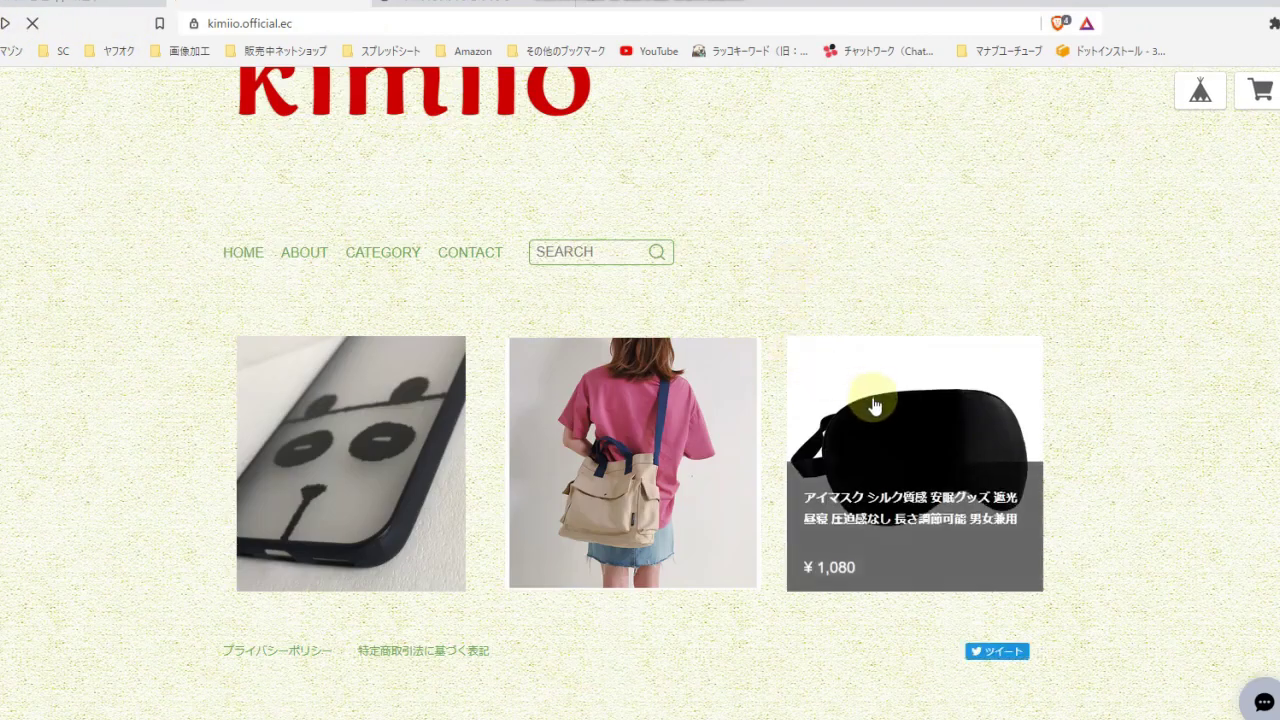
Step: Open the eye mask's product page and compare its name and description with the eye mask row in sa0403.csv
click(969, 380)
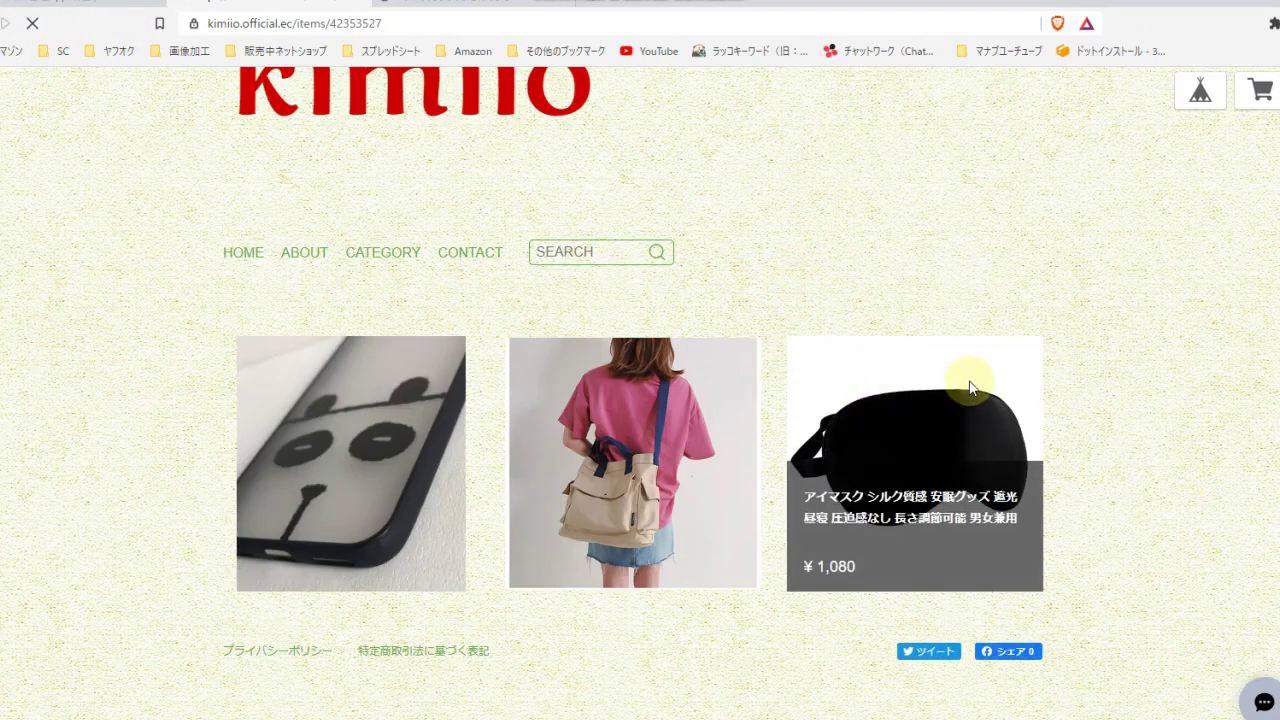
scroll(760, 372, down, 2)
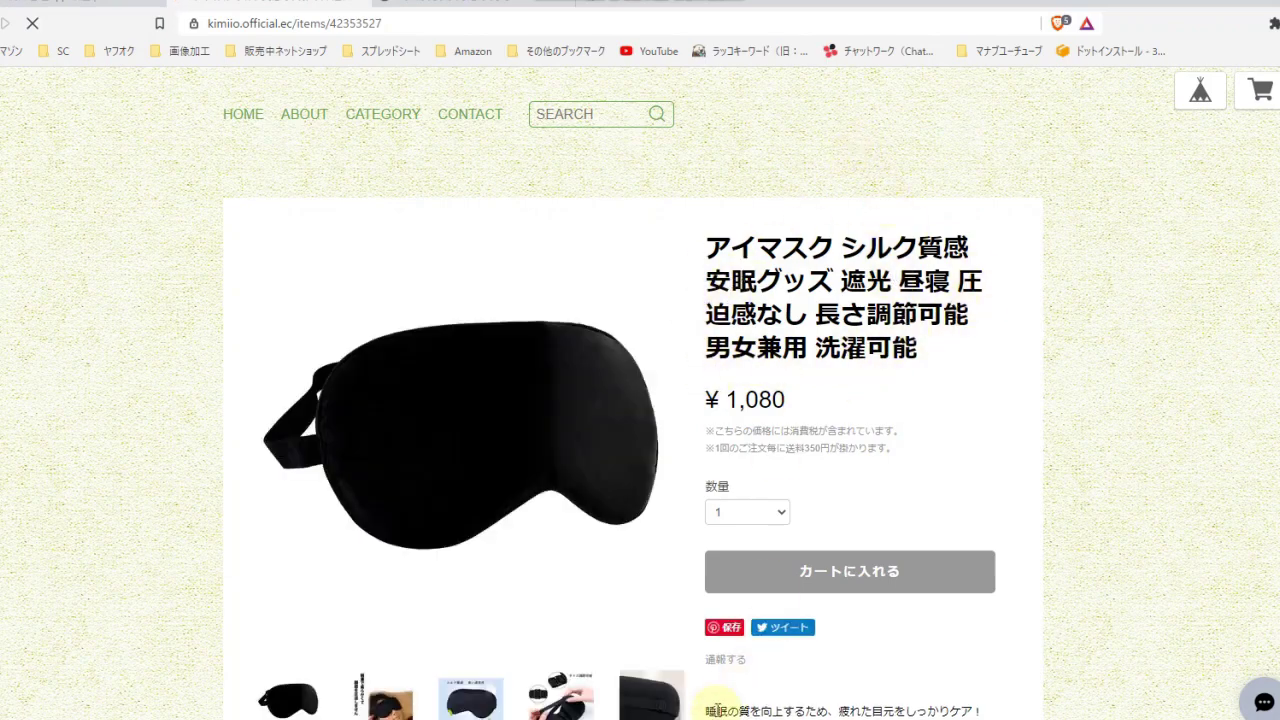
drag(880, 715, 838, 495)
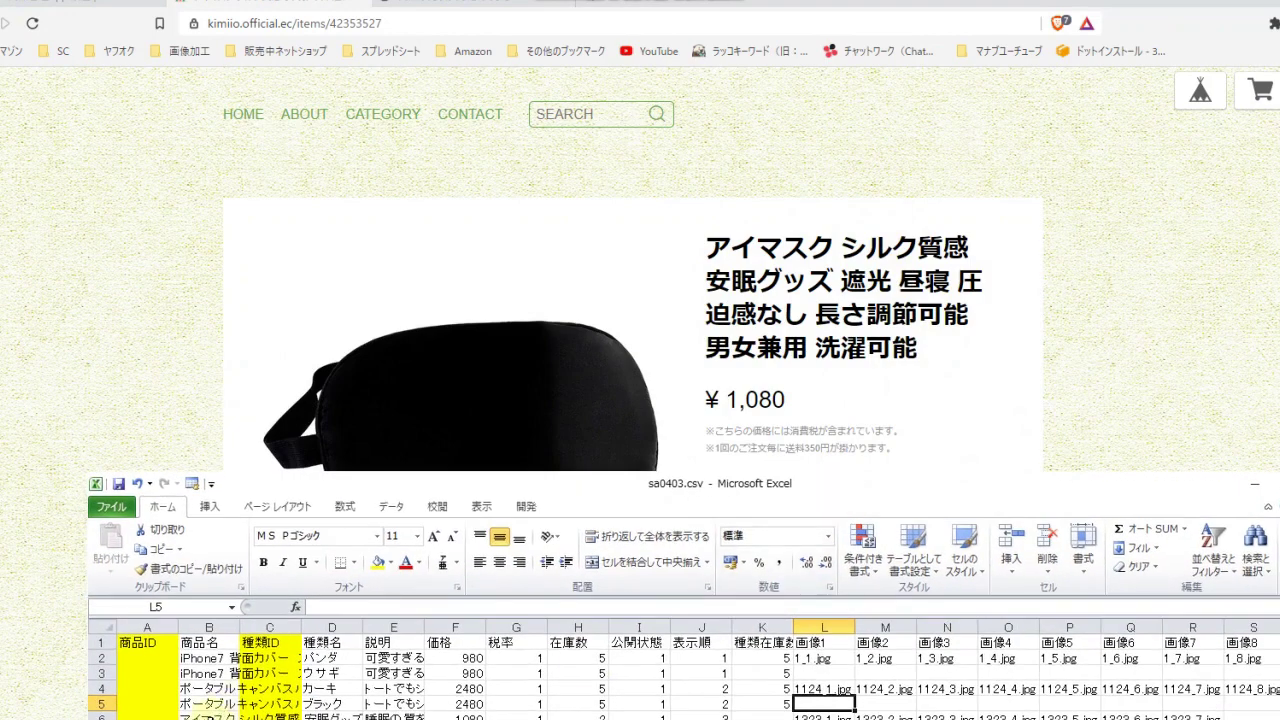
click(209, 717)
click(205, 641)
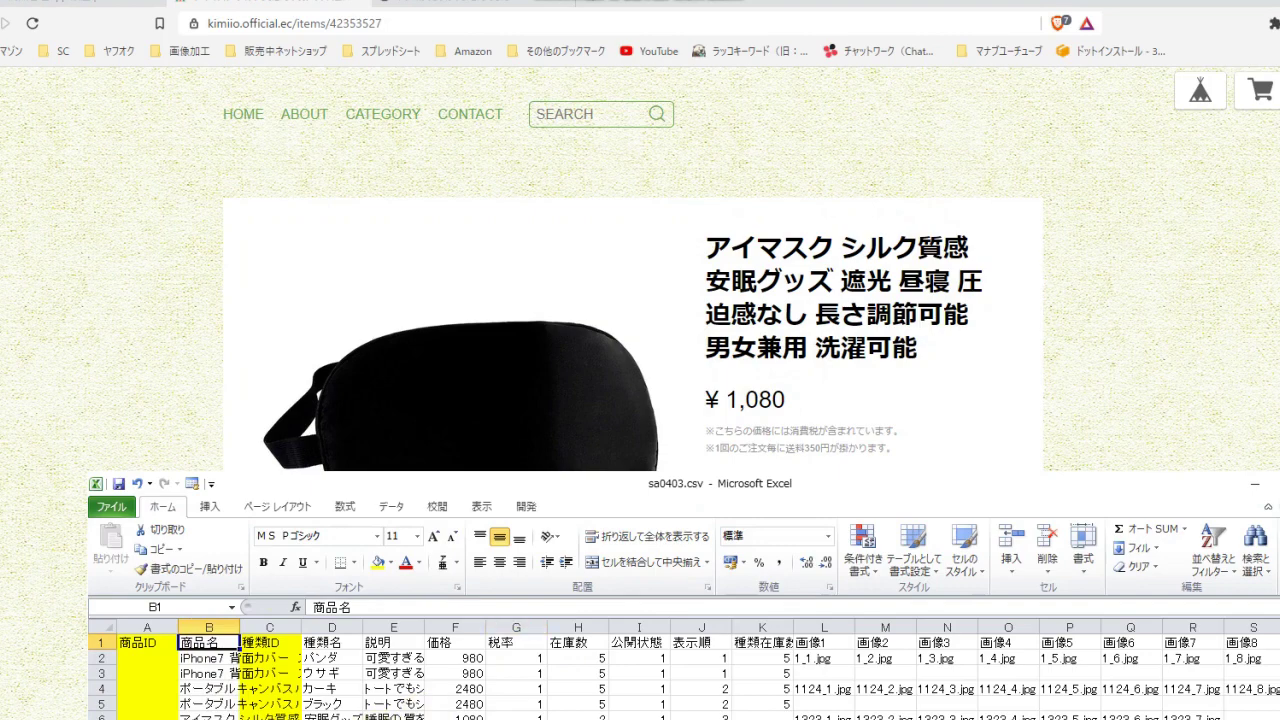
click(318, 714)
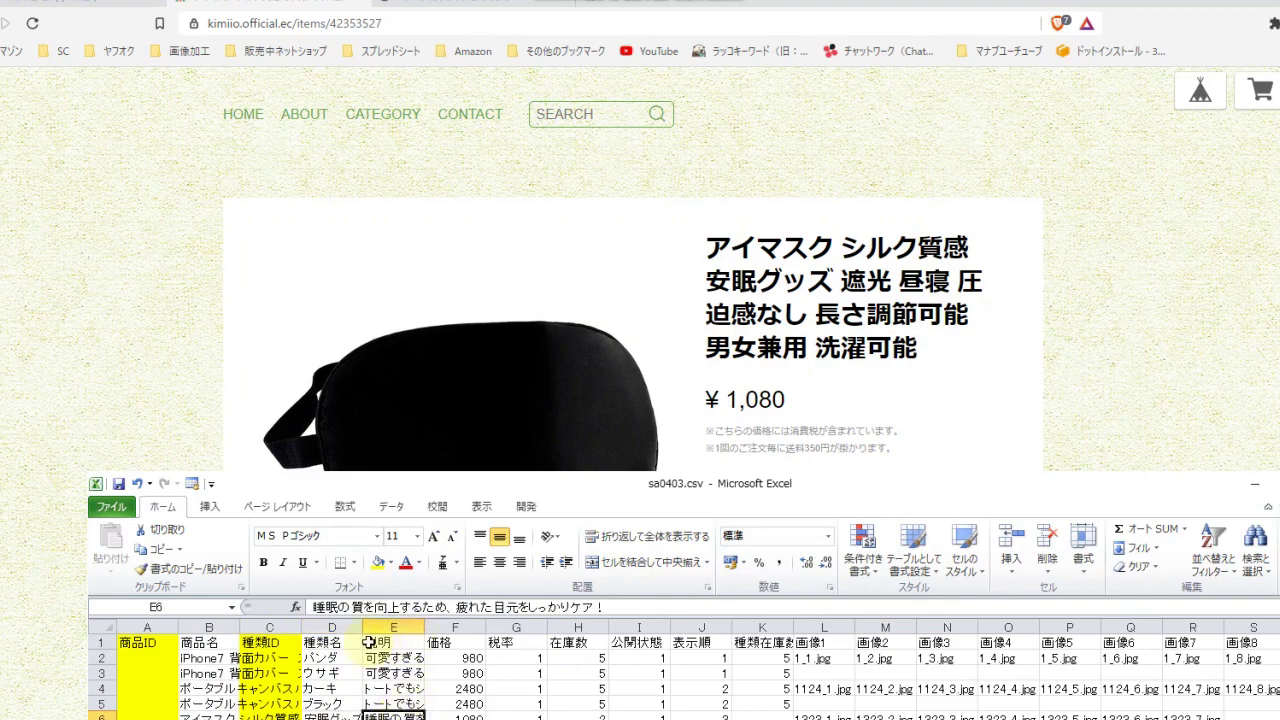
Step: Read through the eye mask's full product description and check its price against the 価格 cell in the CSV
click(960, 402)
scroll(1016, 388, down, 5)
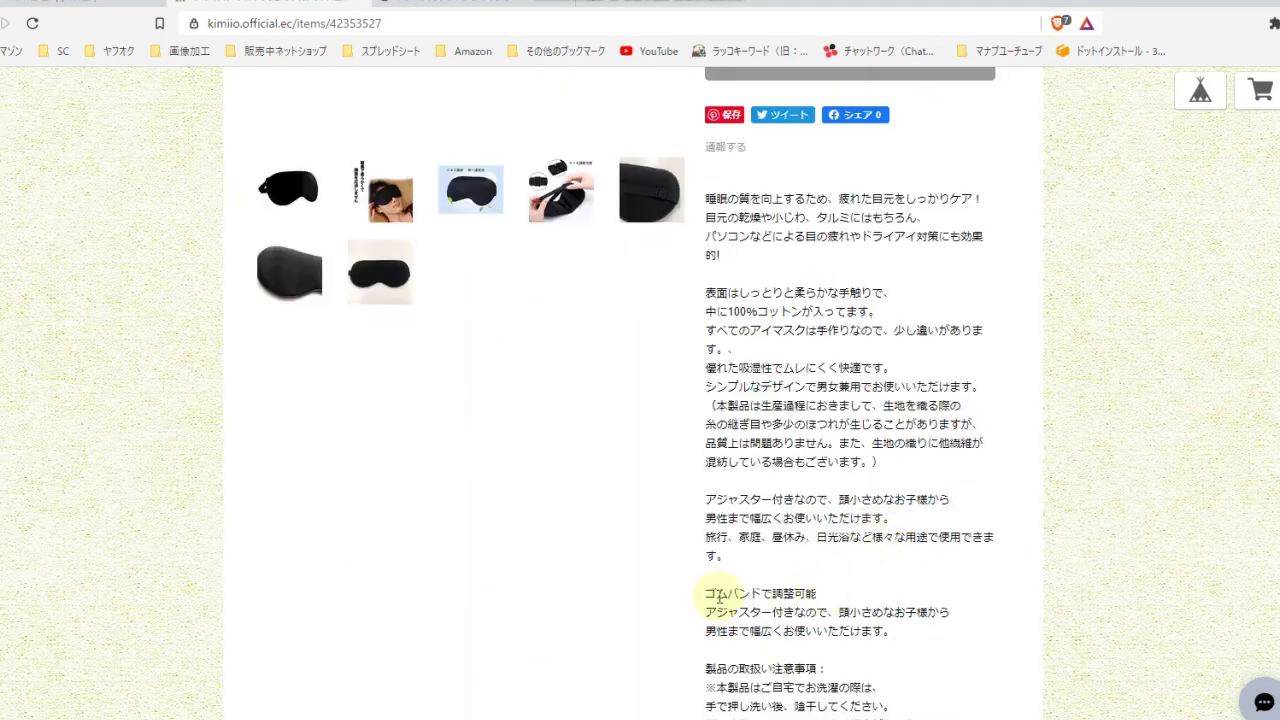
scroll(950, 540, down, 3)
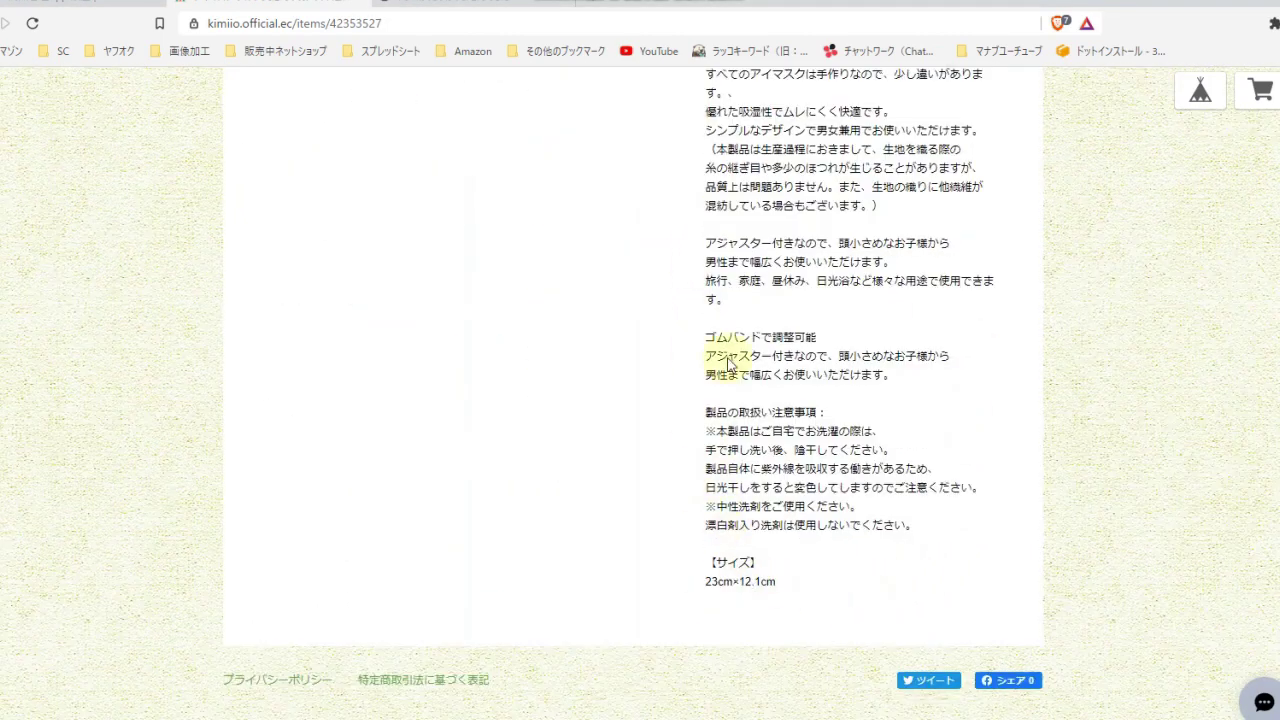
click(715, 710)
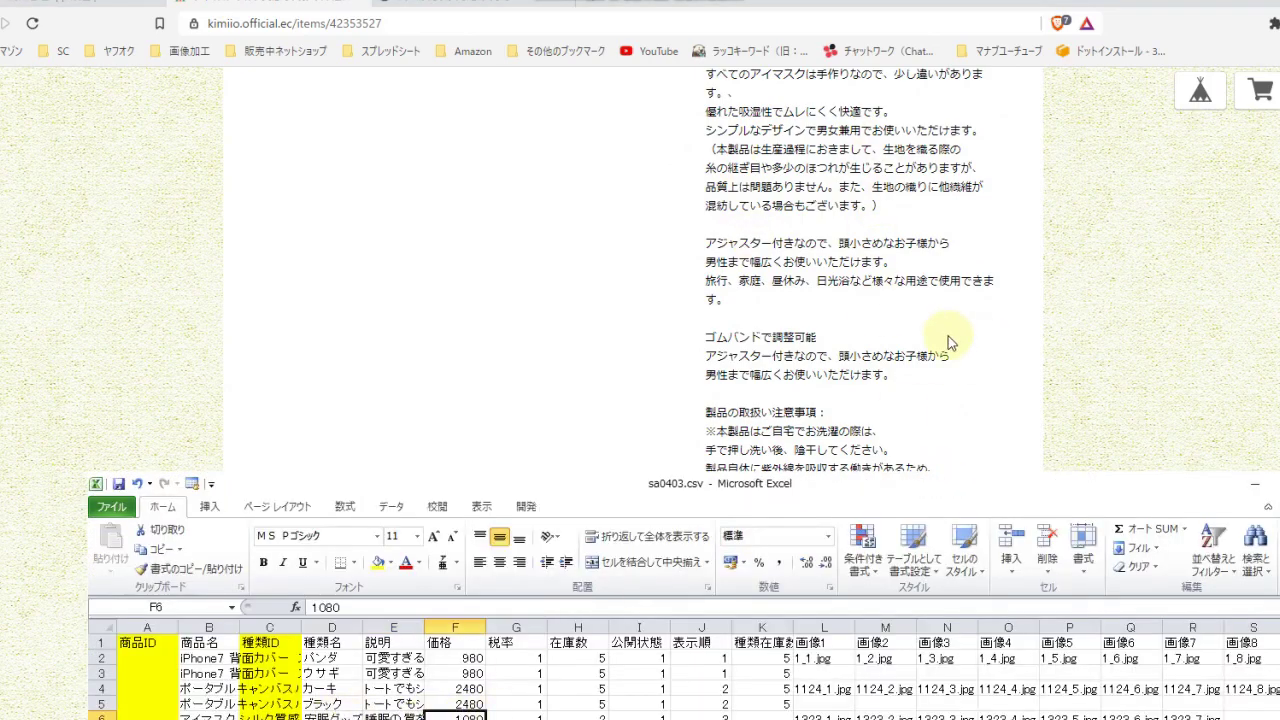
click(1094, 309)
scroll(1097, 320, up, 4)
scroll(1097, 320, up, 2)
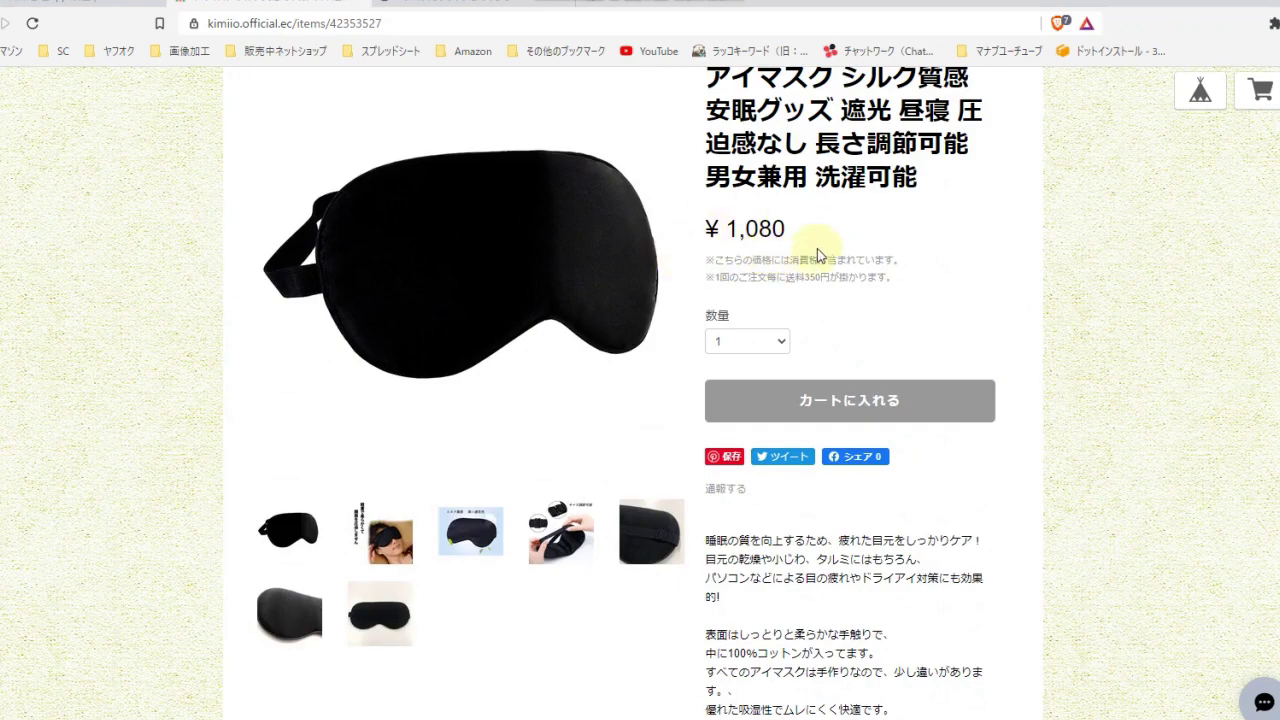
Step: Compare the eye mask's quantity options with the 在庫数 column in the CSV and choose quantity 2
click(771, 349)
click(780, 358)
key(alt+Tab)
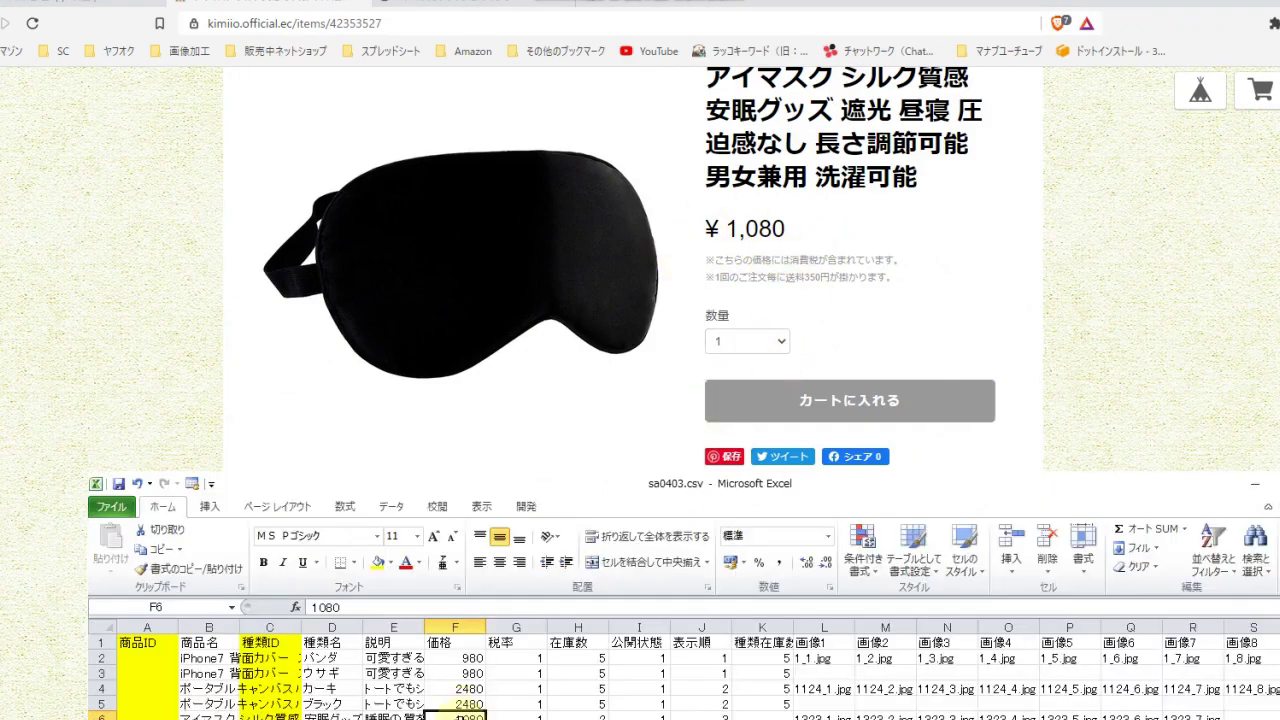
click(585, 642)
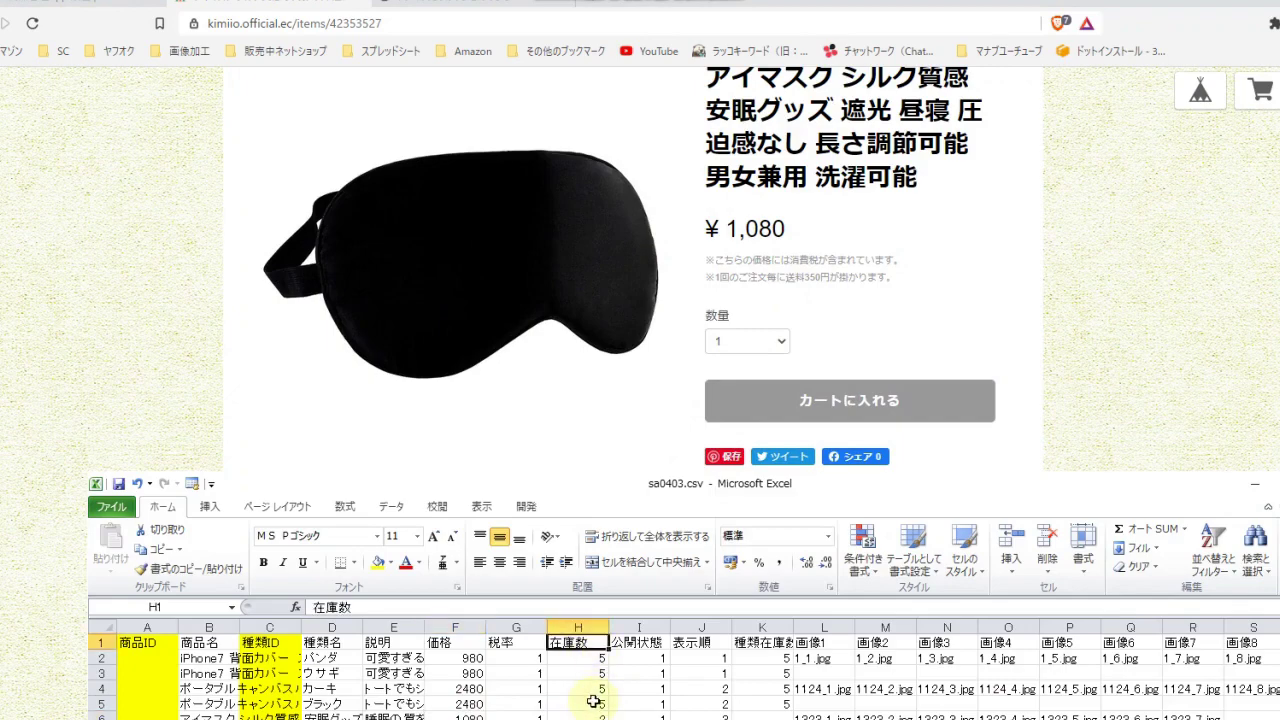
click(760, 341)
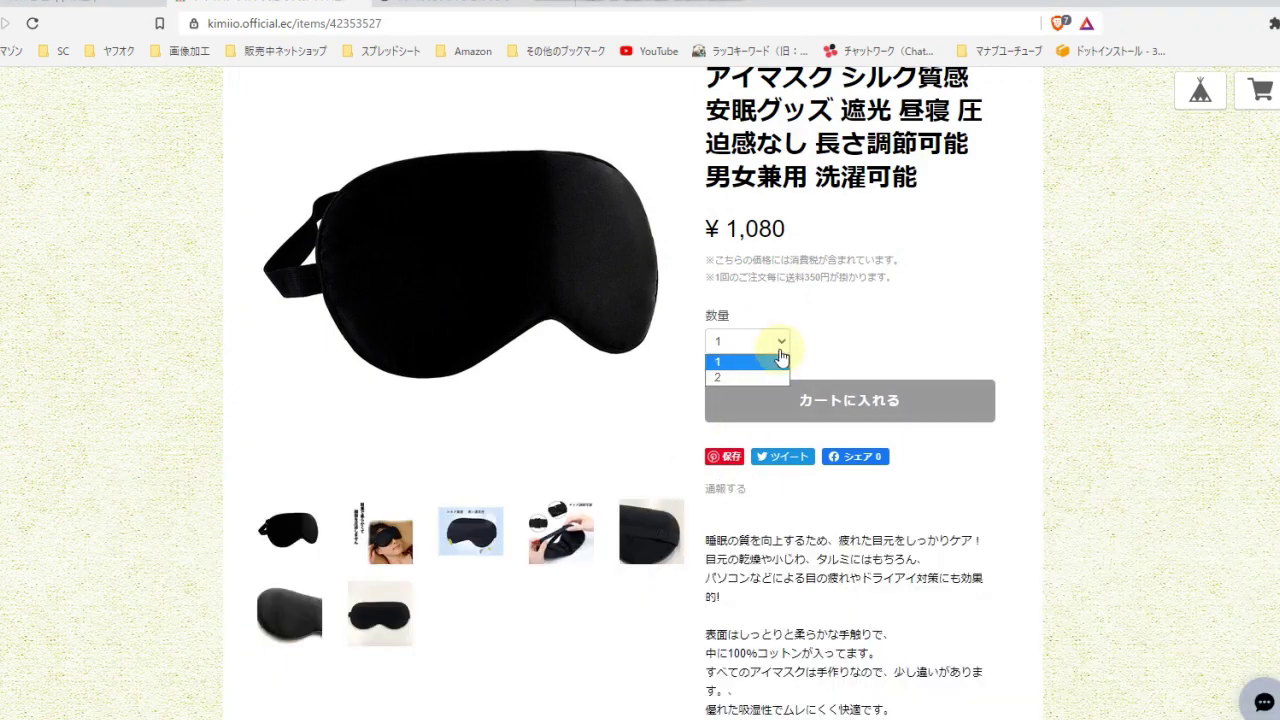
click(772, 358)
key(Down)
key(alt+Tab)
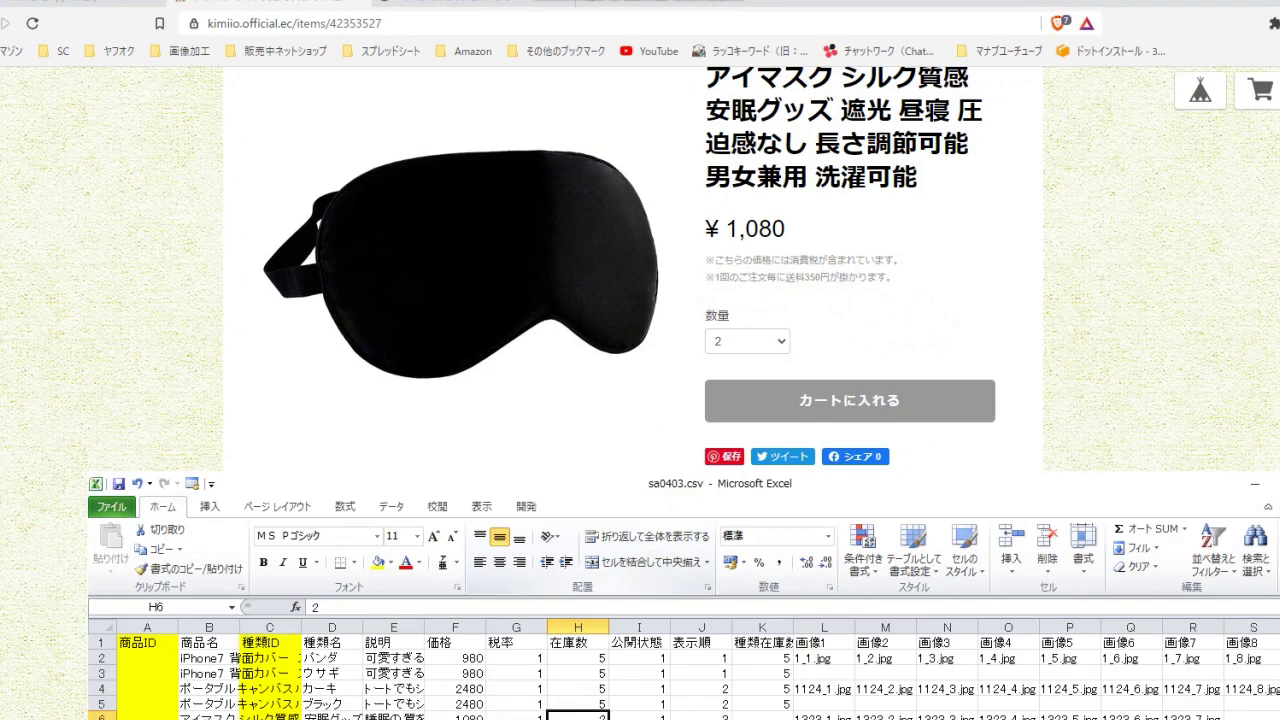
Step: Return to the shop's product list and compare the listings with the 公開状態, 表示順 and image columns in the CSV
click(651, 673)
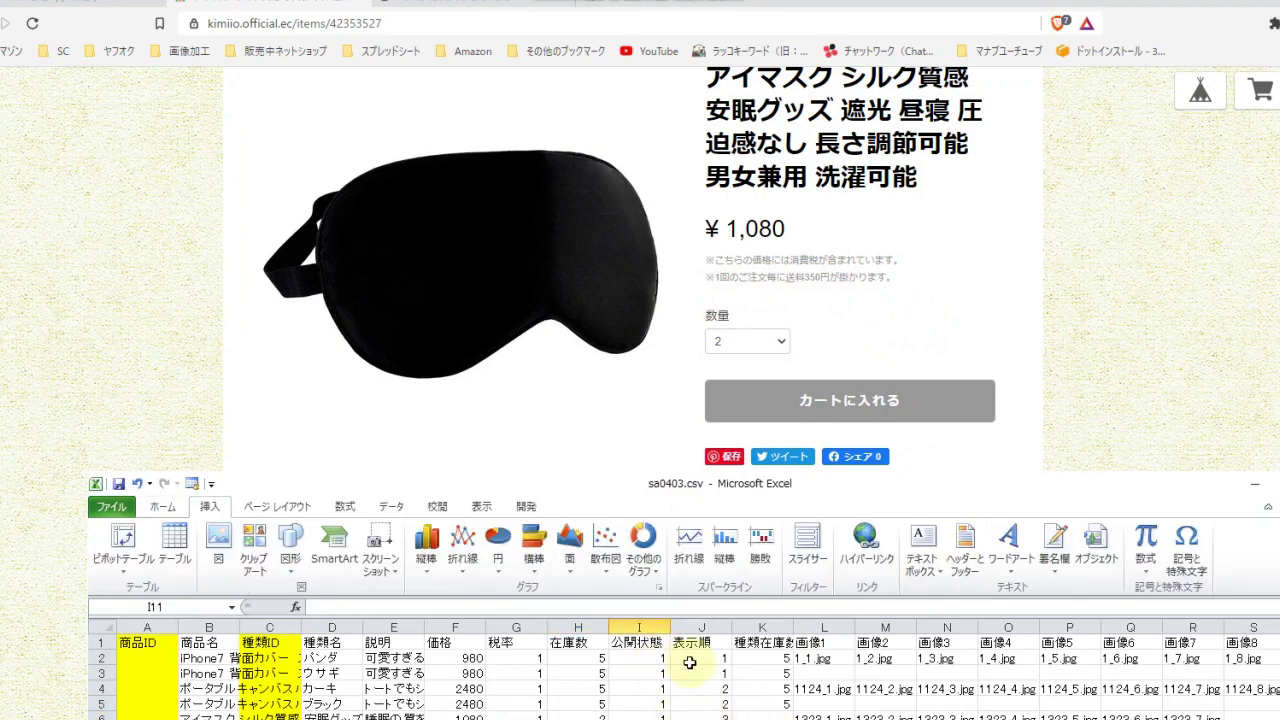
click(150, 213)
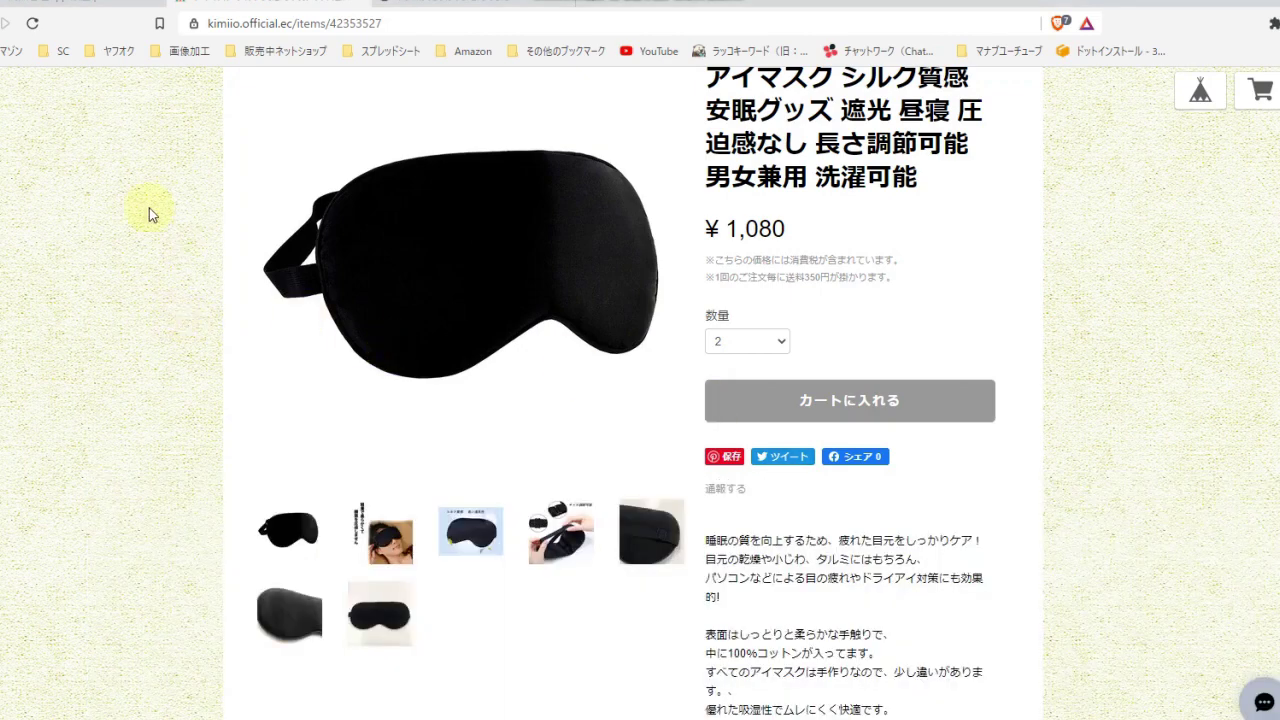
key(alt+Left)
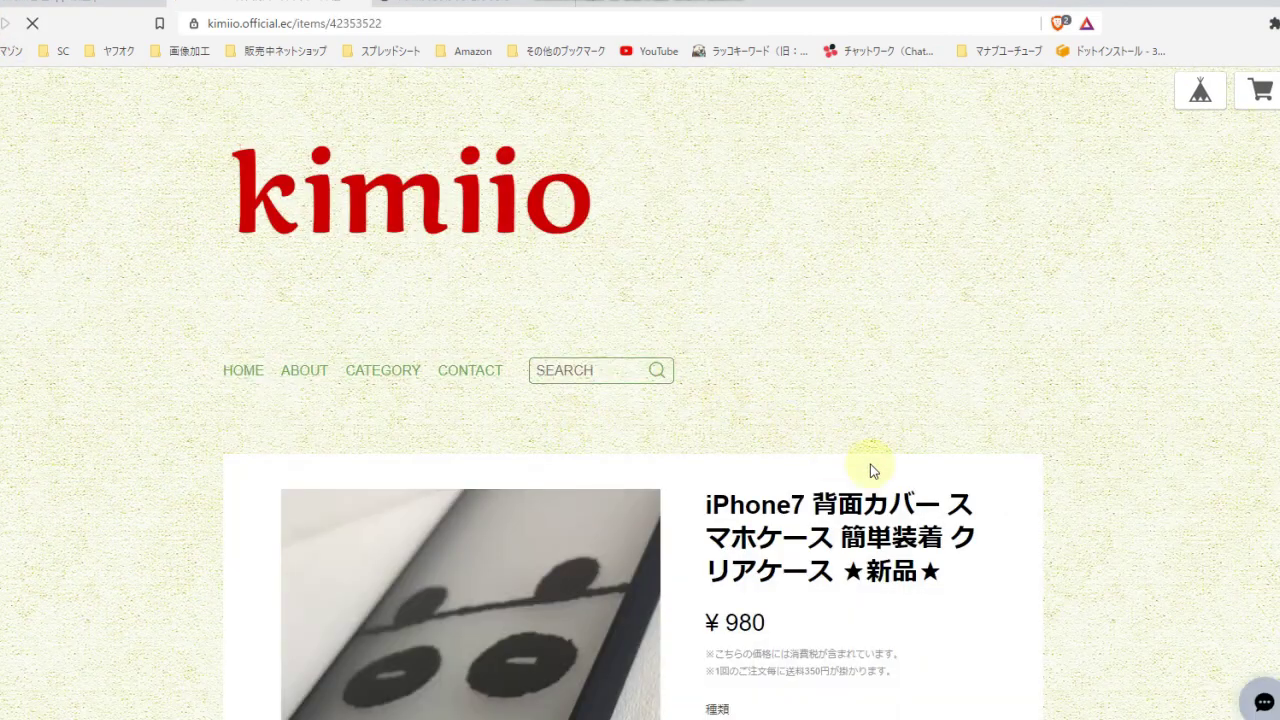
key(alt+Left)
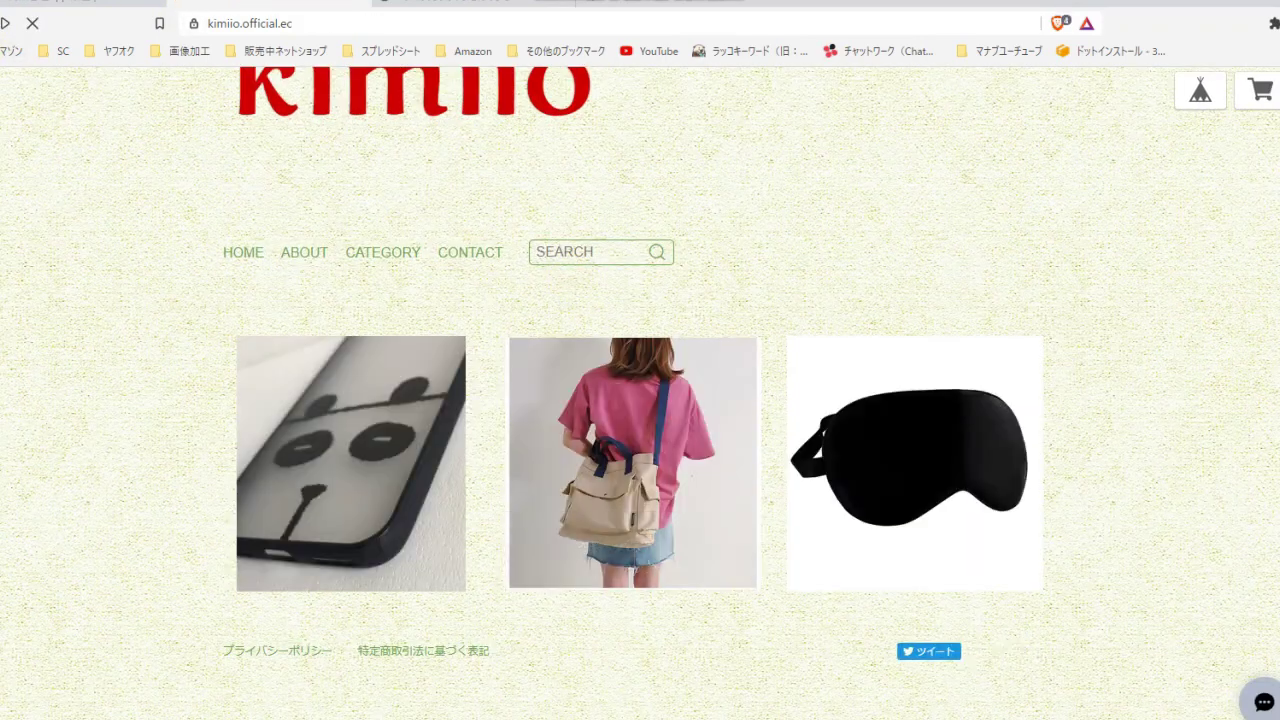
key(alt+Tab)
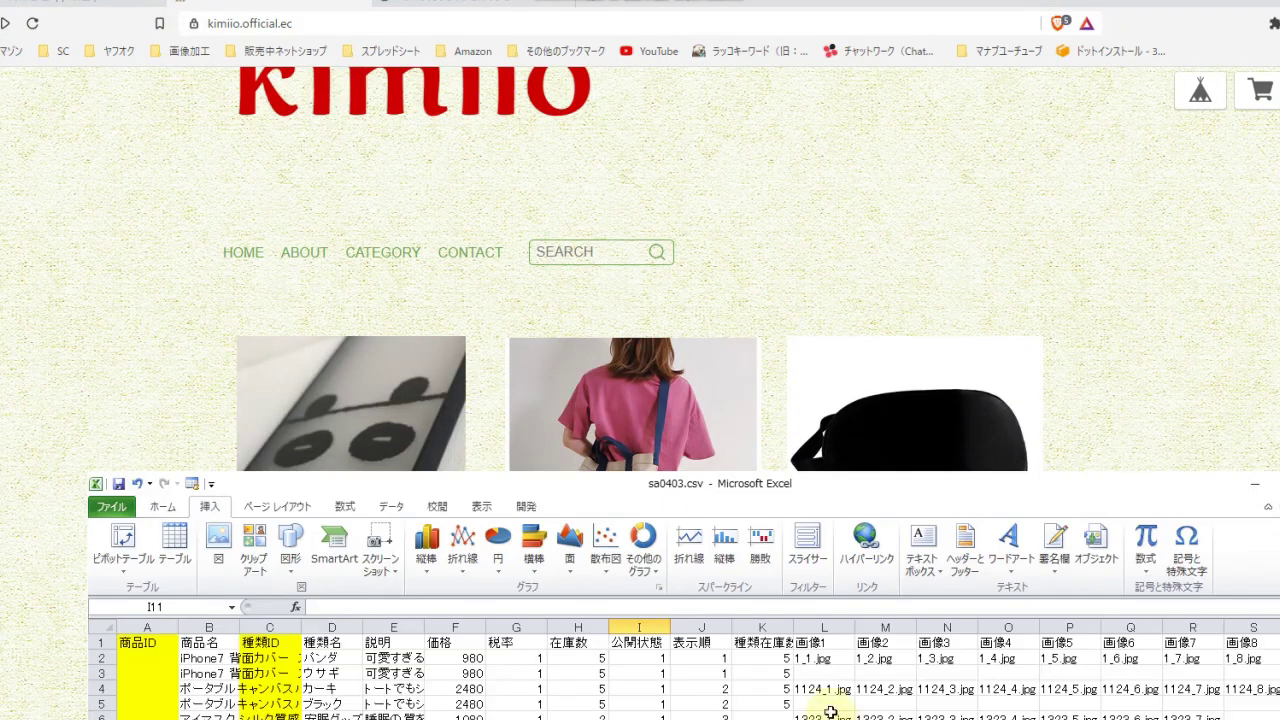
click(1094, 332)
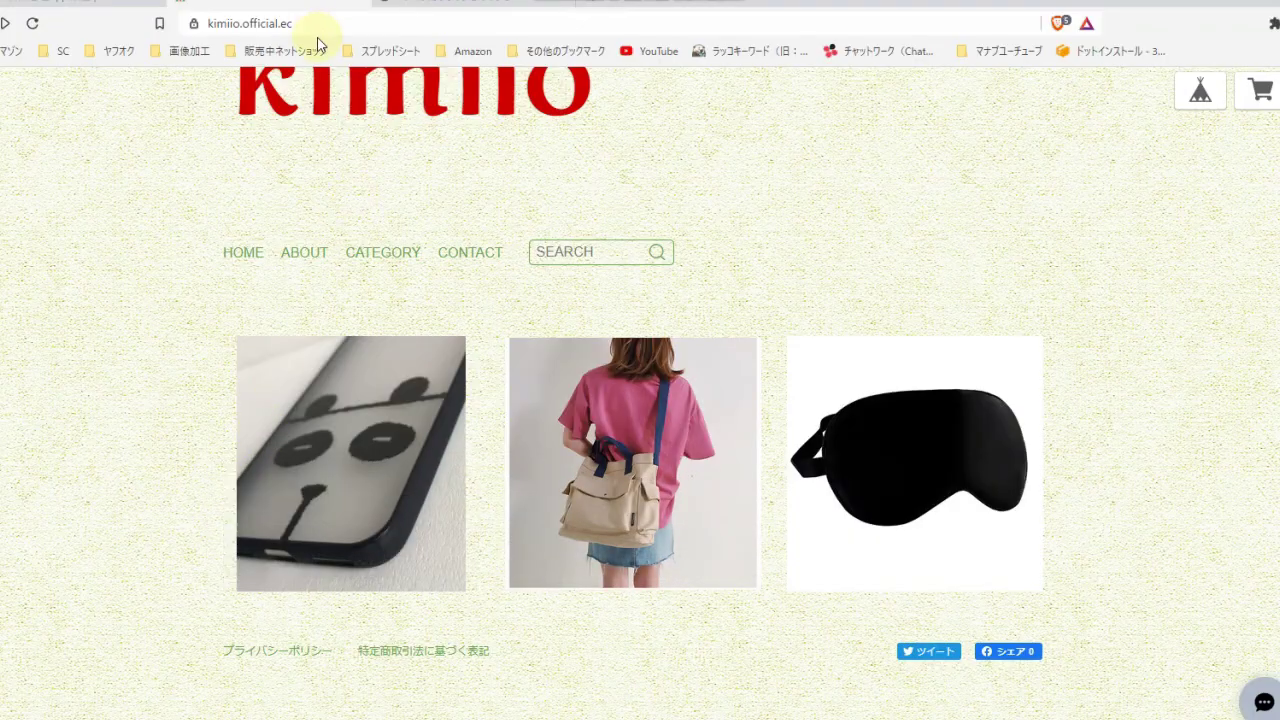
key(alt+Tab)
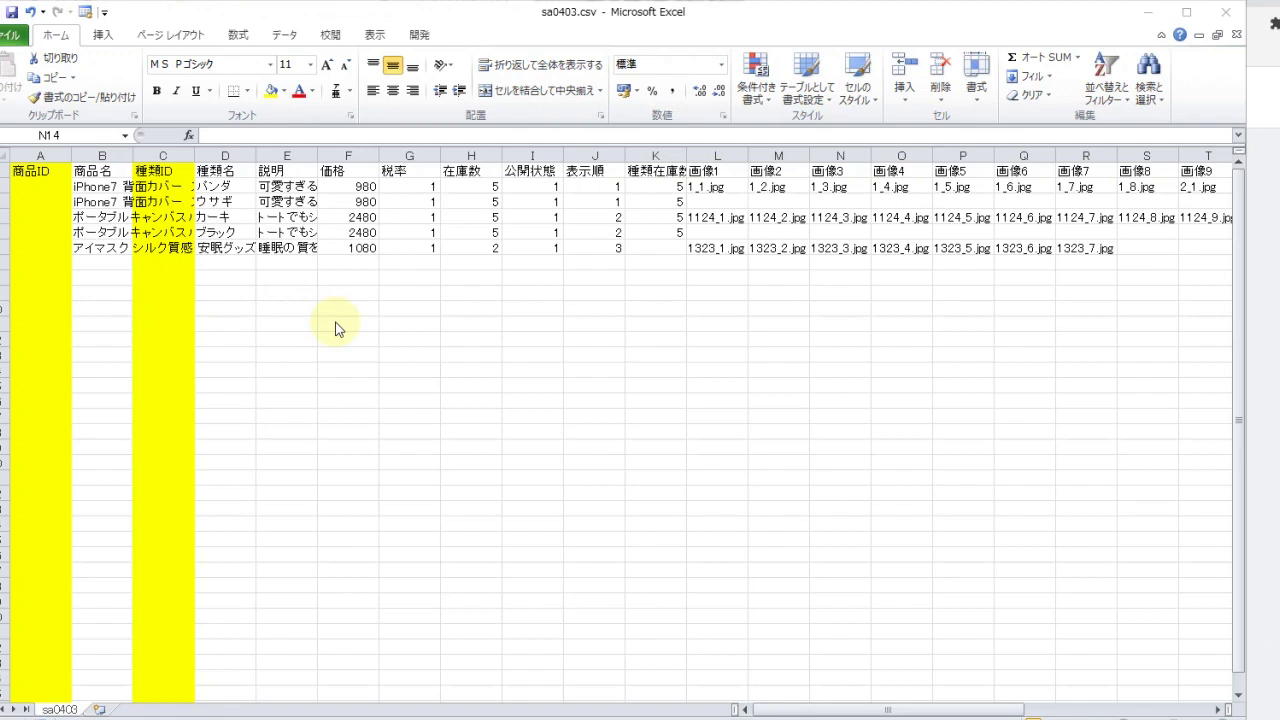
Step: Look through the 履歴 list of past uploads alongside sa0403.csv and rearrange the spreadsheet window to show its product rows
double_click(634, 23)
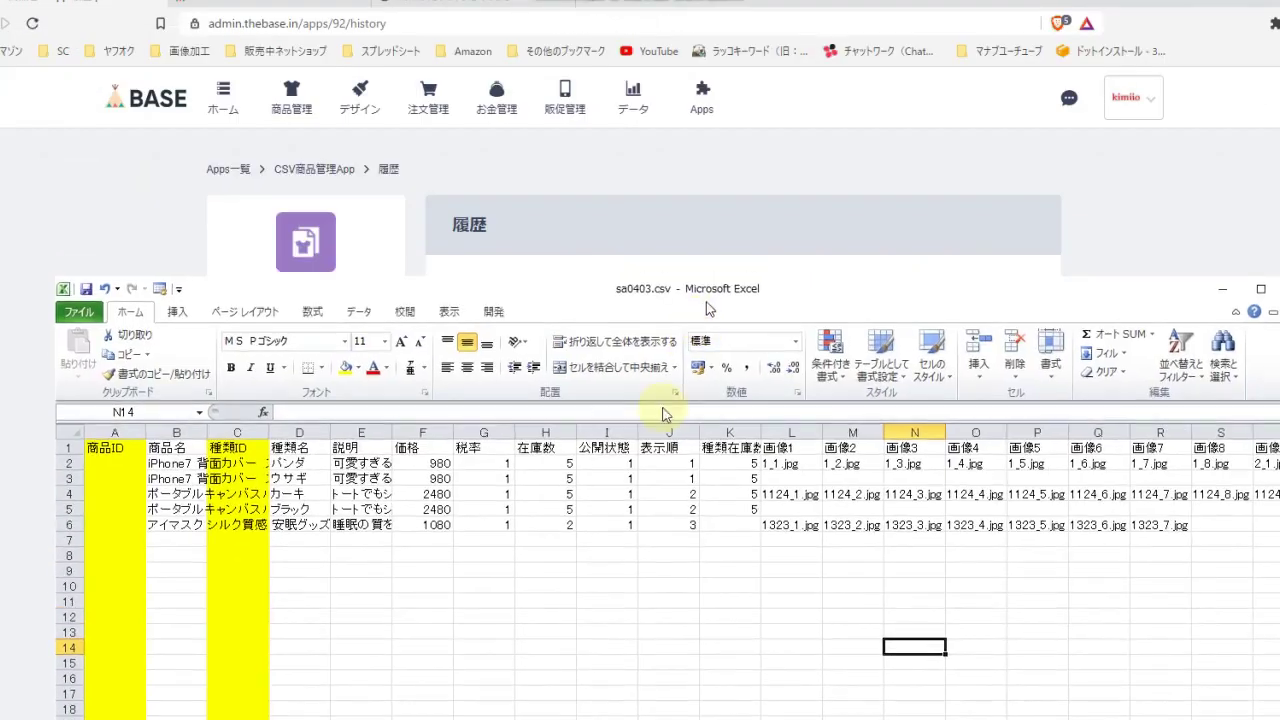
click(122, 400)
scroll(686, 408, down, 2)
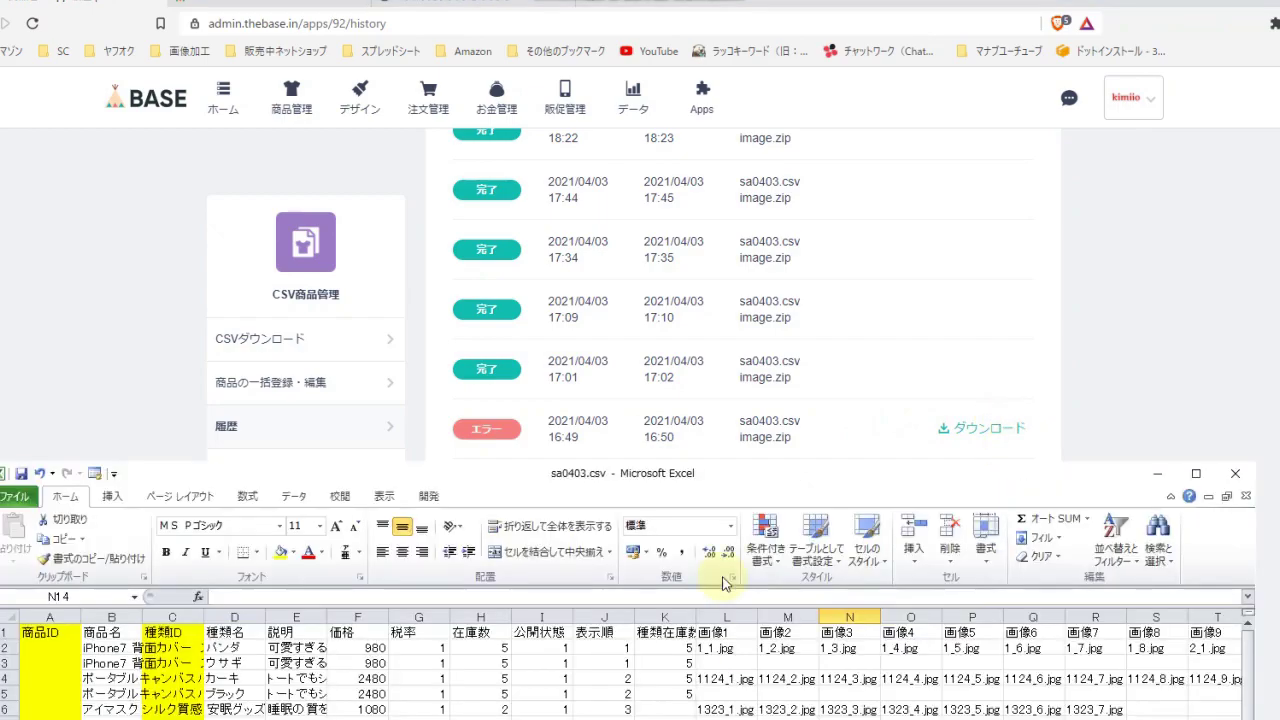
drag(771, 462, 723, 33)
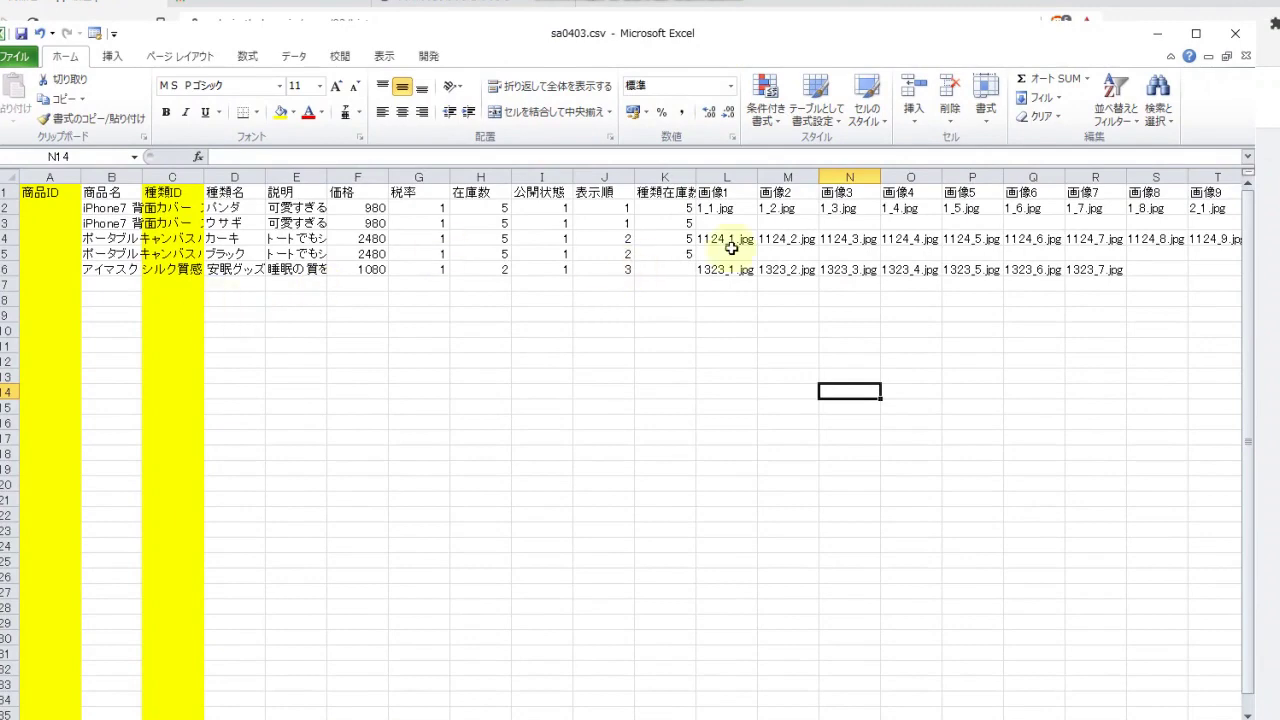
drag(1255, 346, 1279, 338)
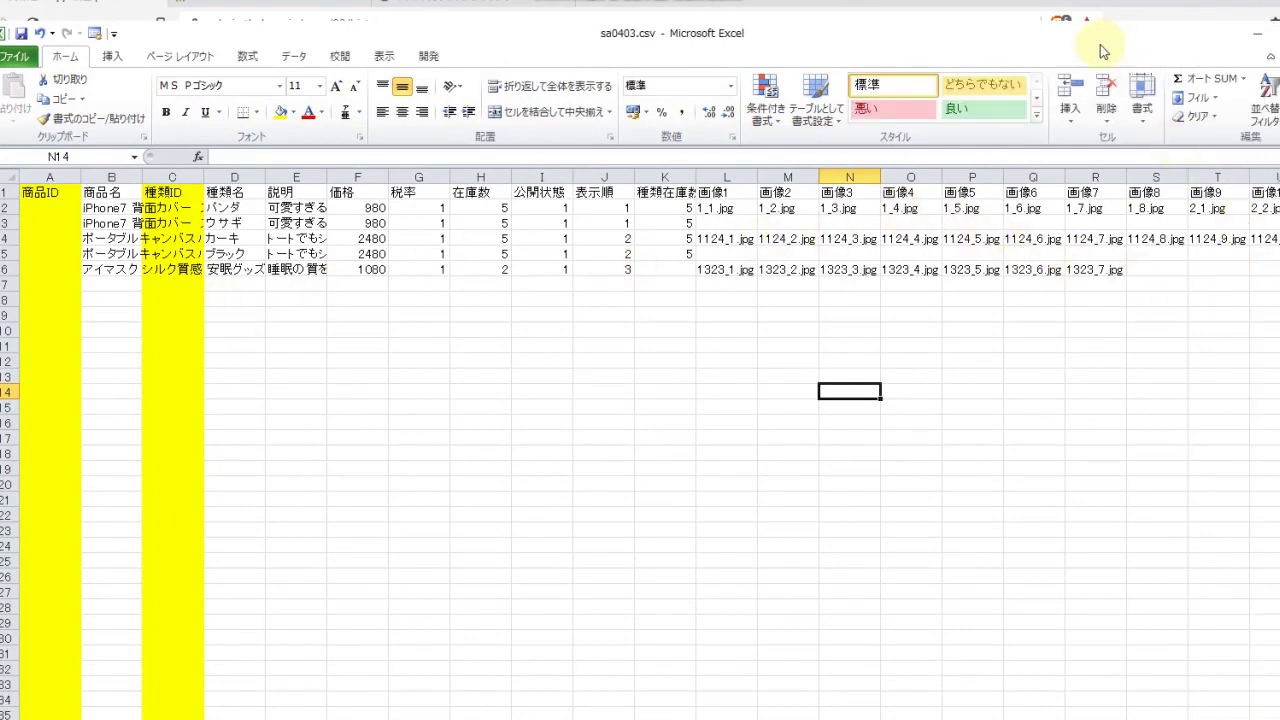
drag(1100, 44, 963, 50)
drag(1217, 506, 1257, 505)
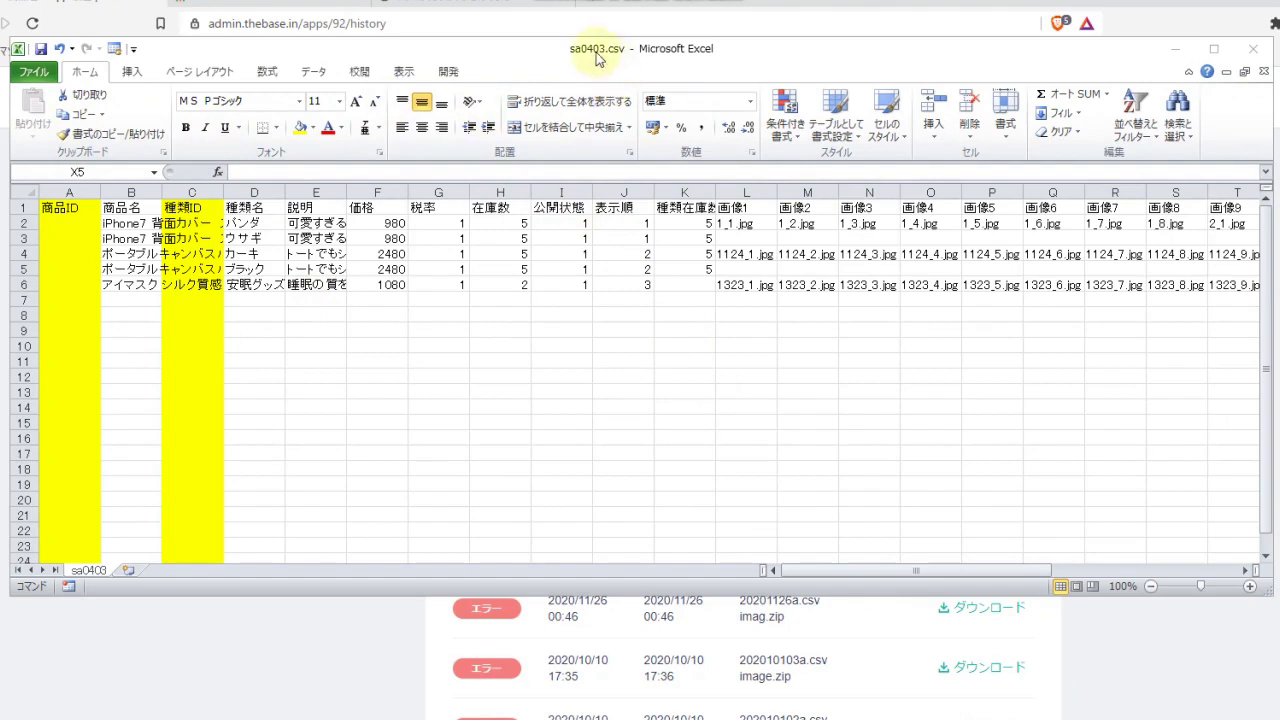
Step: Save sa0403.csv under its existing name and move the spreadsheet window out of the way
click(43, 84)
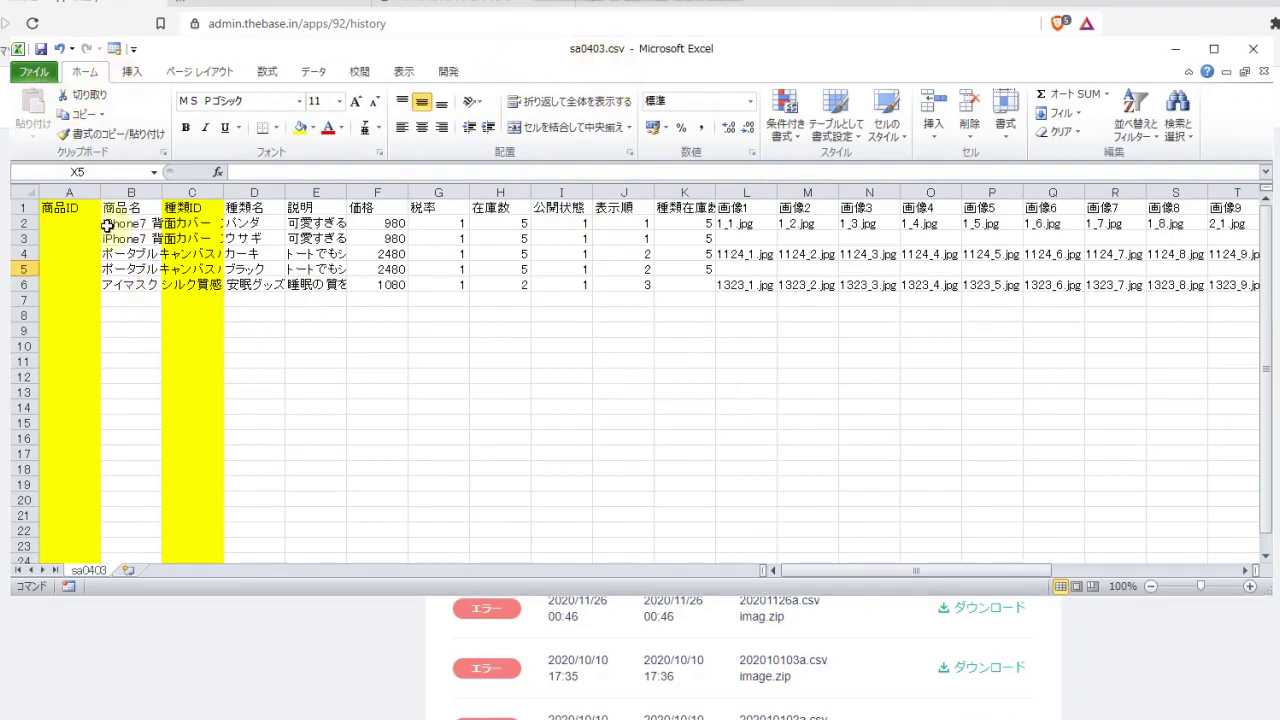
click(28, 74)
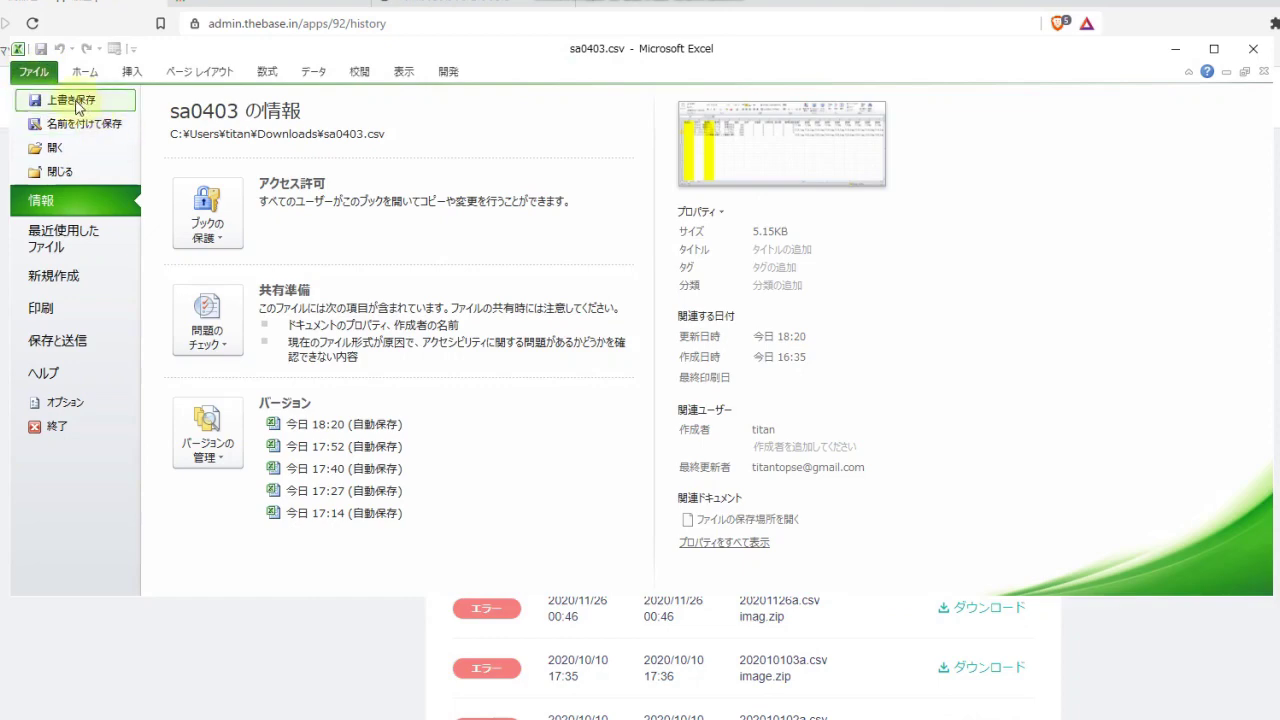
click(75, 100)
click(653, 469)
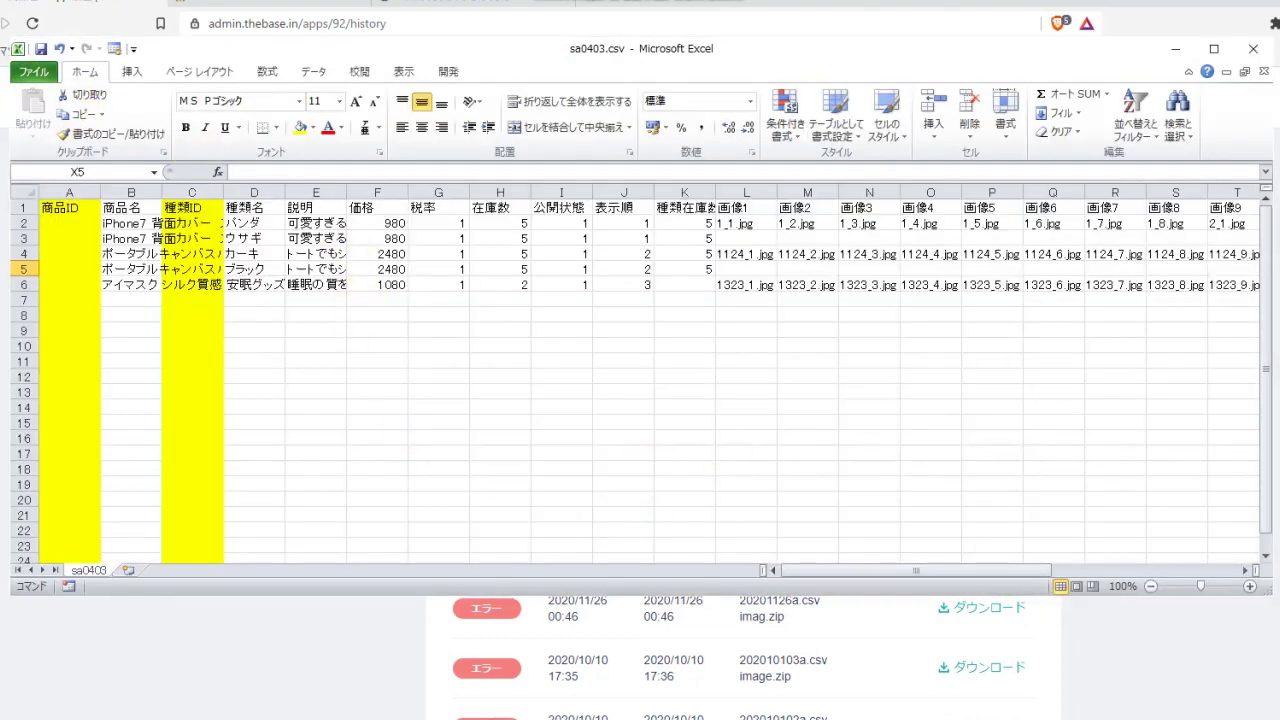
drag(1066, 60, 1095, 718)
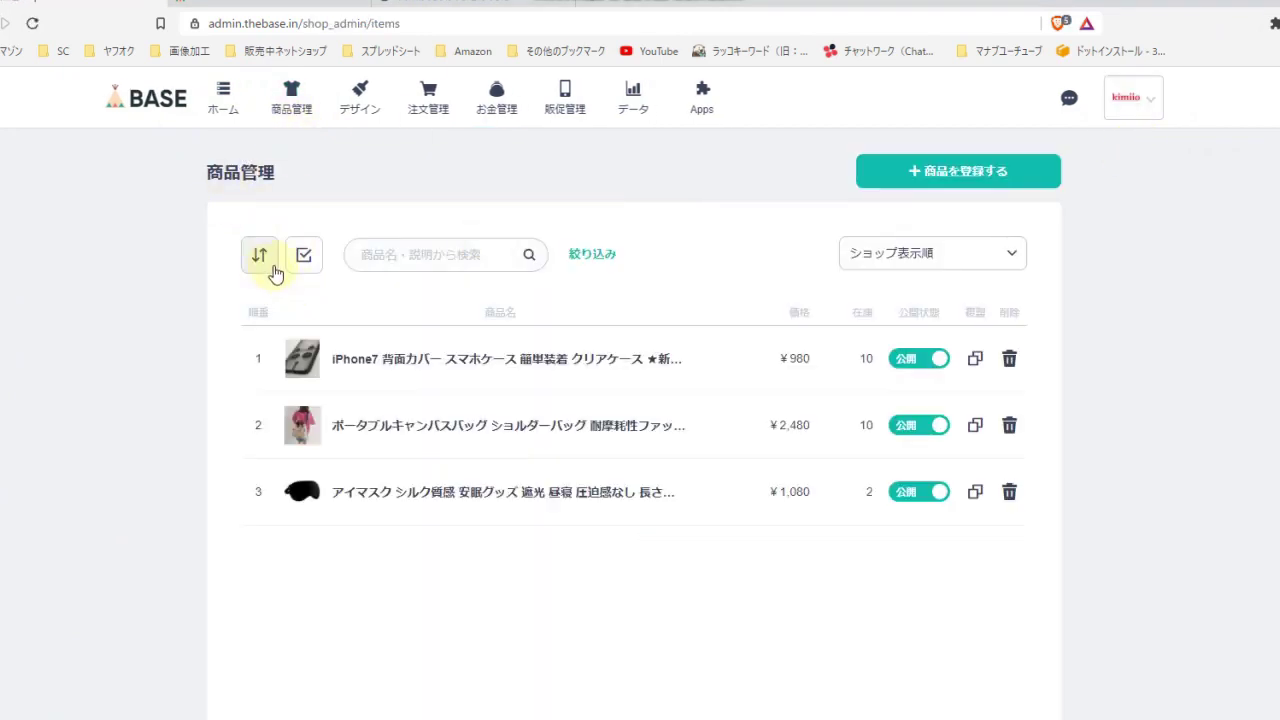
Step: Delete all three registered products from the 商品管理 list in a single bulk deletion
click(303, 262)
click(316, 350)
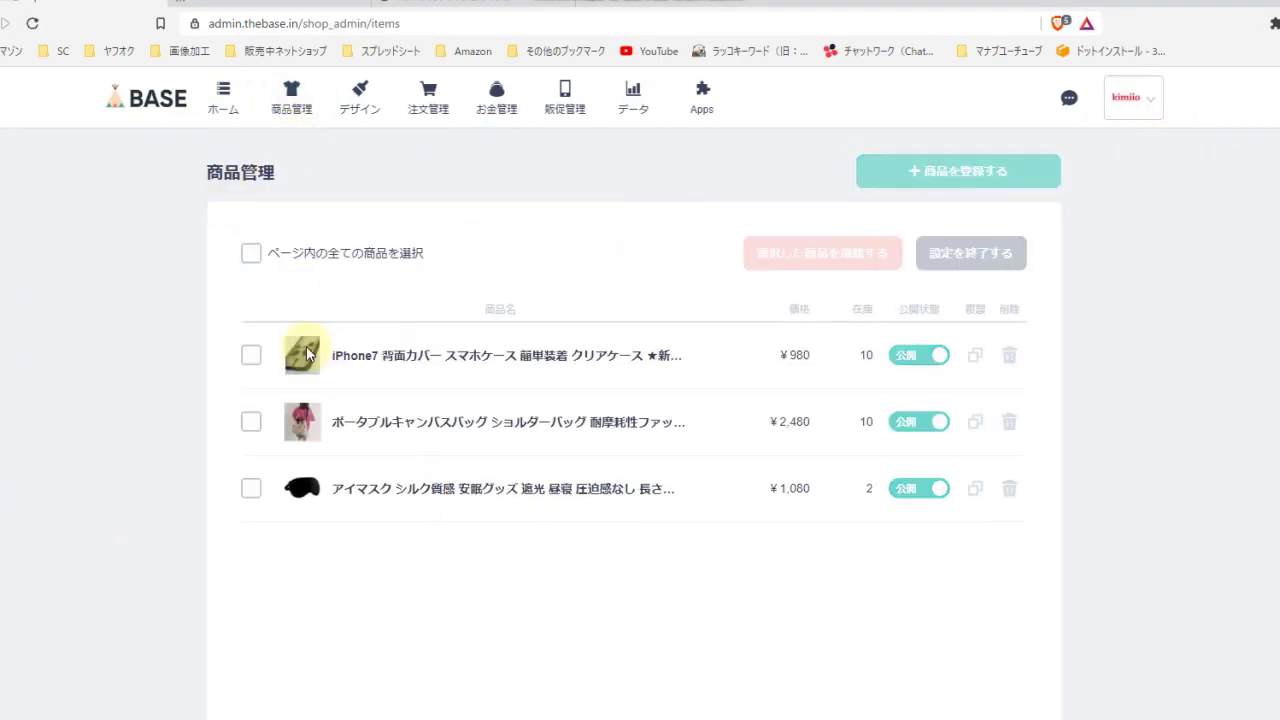
click(250, 253)
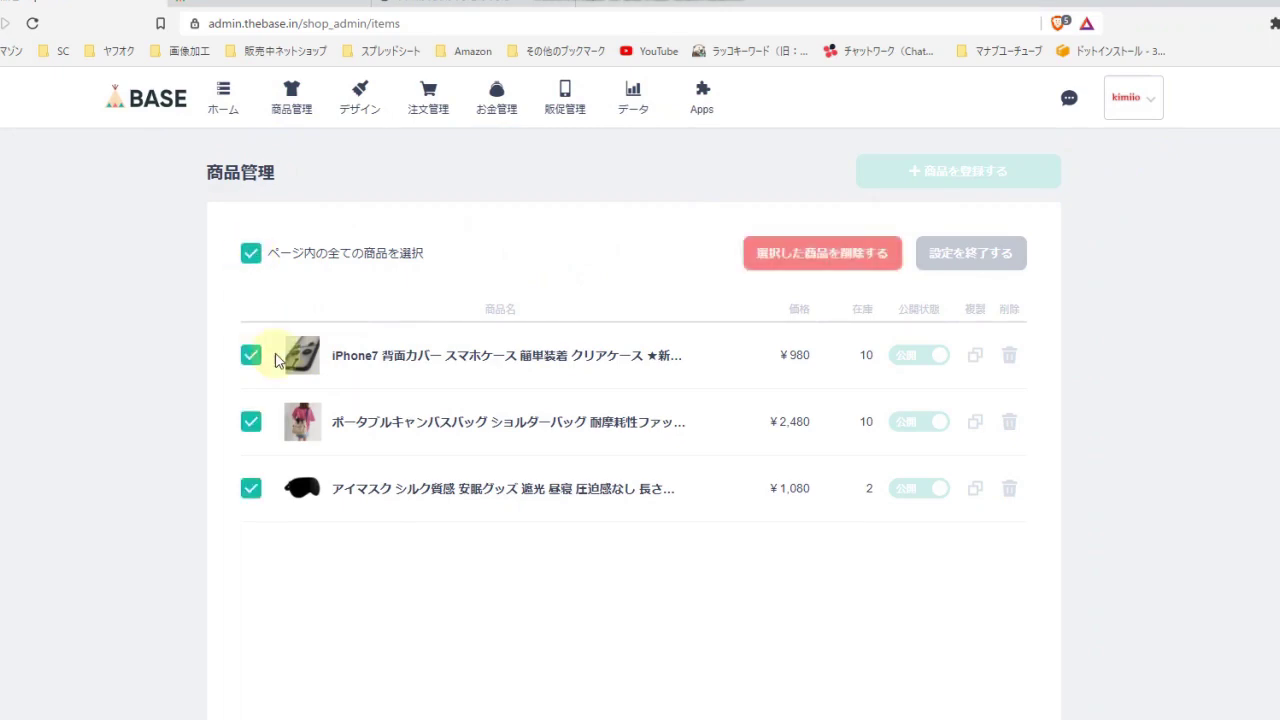
click(806, 253)
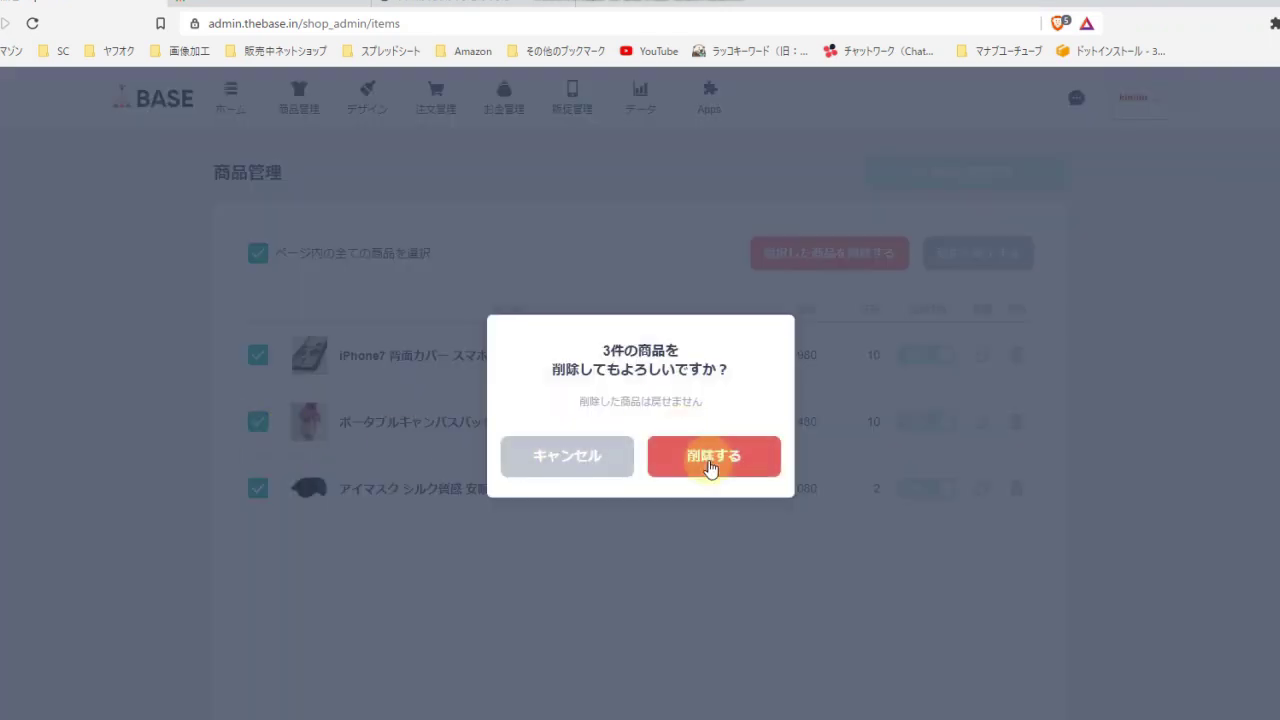
click(710, 466)
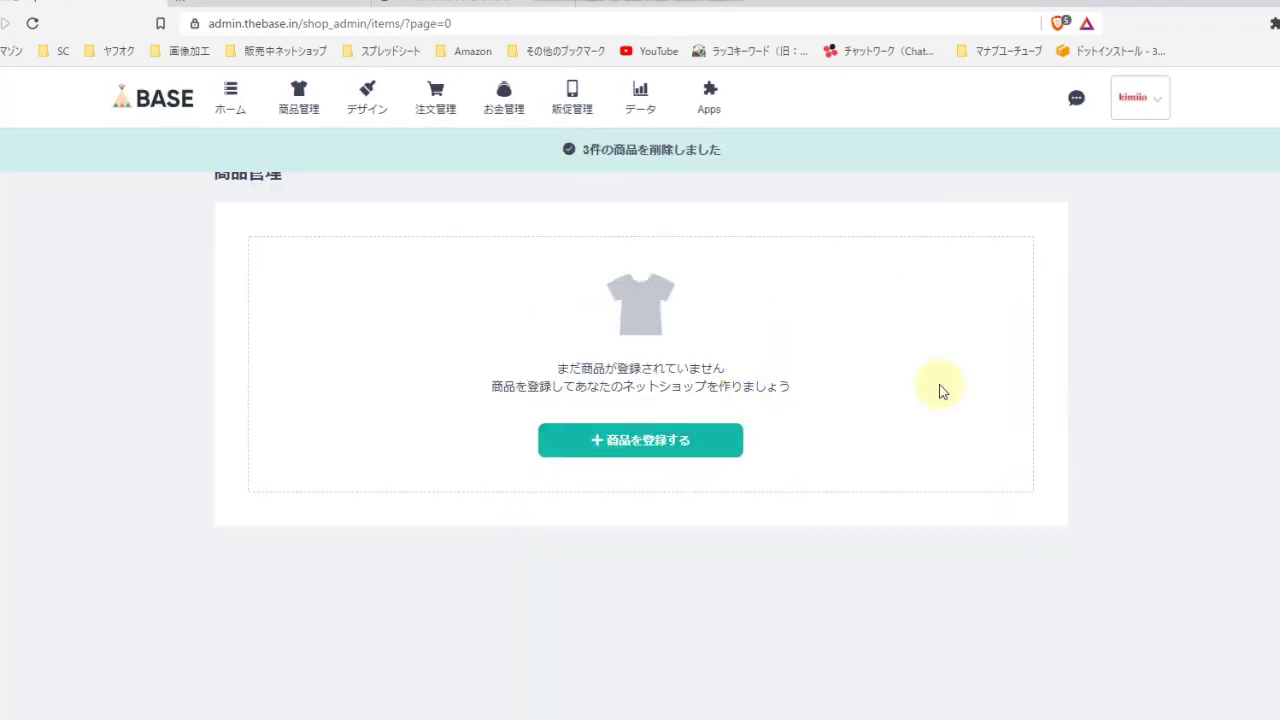
Step: Upload sa0403.csv and image.zip through the 商品の一括登録・編集 page of the CSV商品管理 app
click(716, 106)
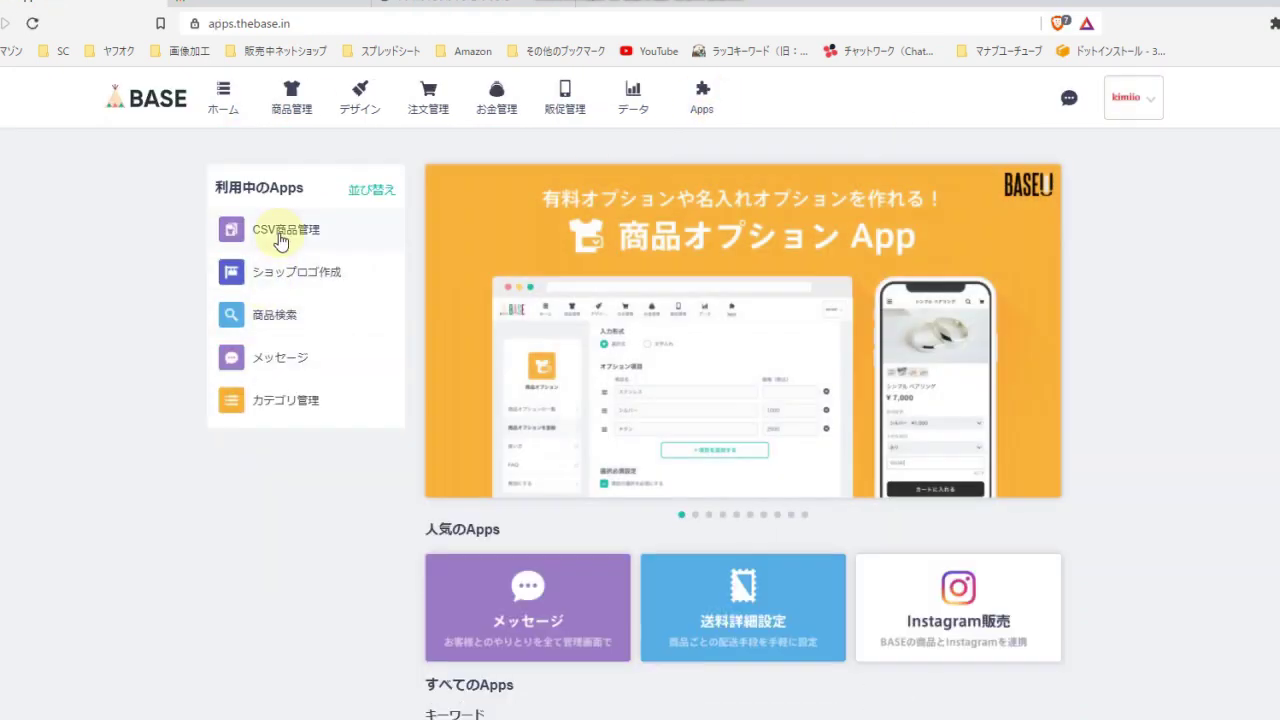
click(288, 238)
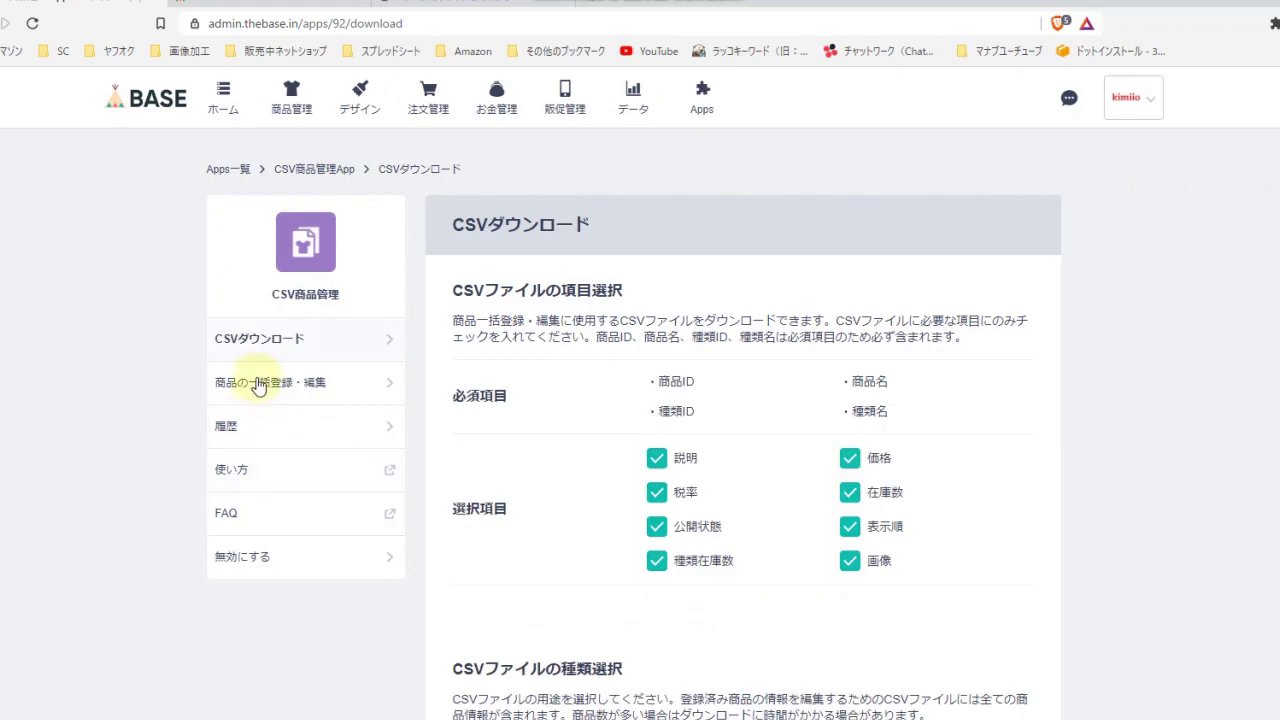
click(258, 386)
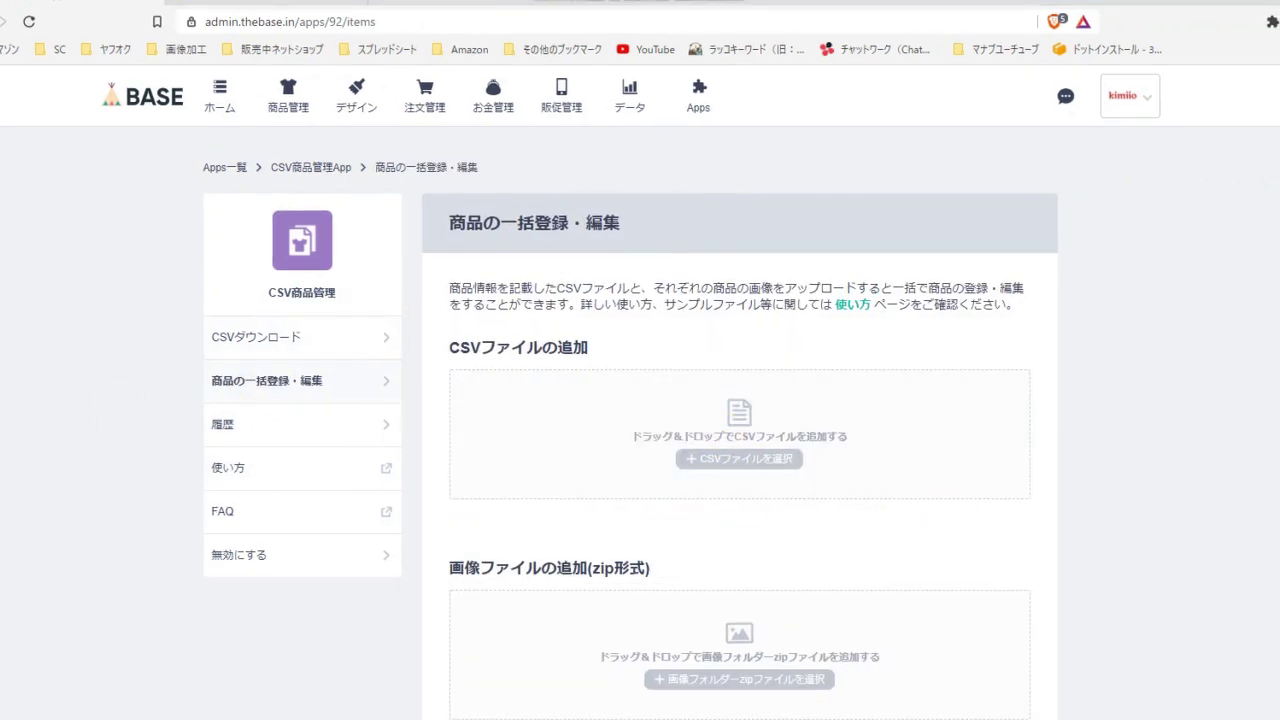
drag(1270, 200, 668, 443)
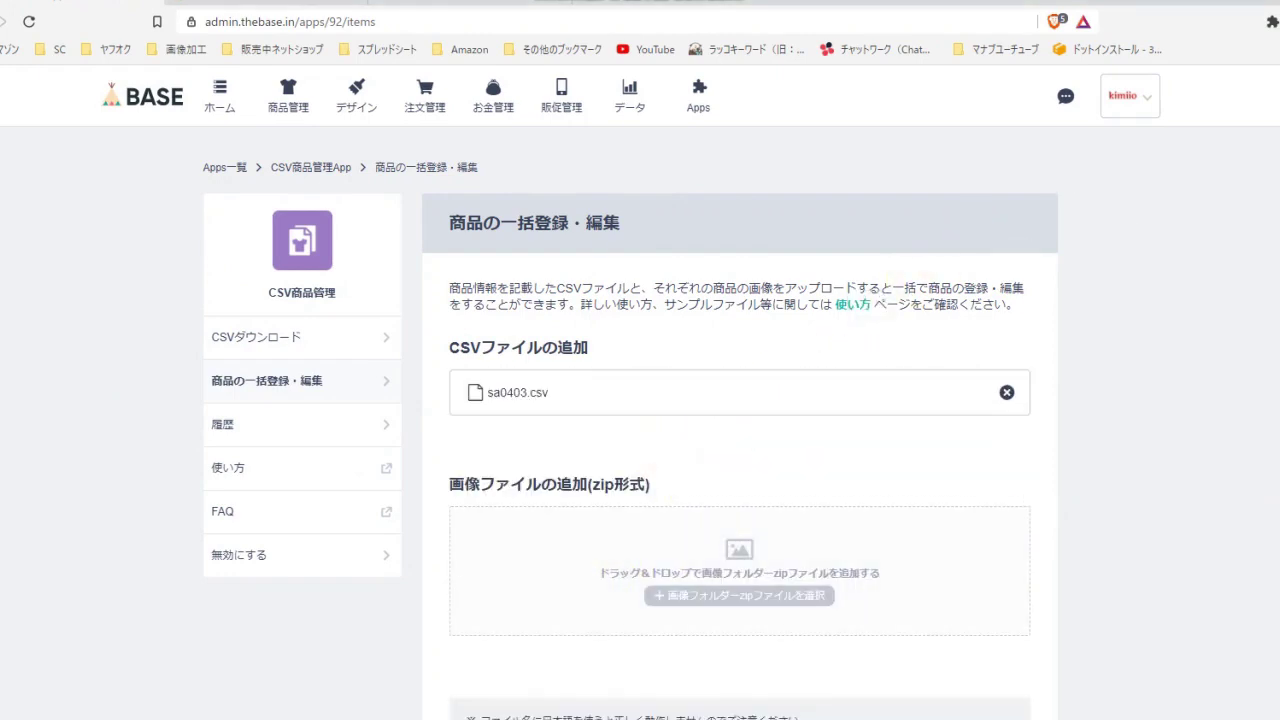
drag(1275, 330, 745, 572)
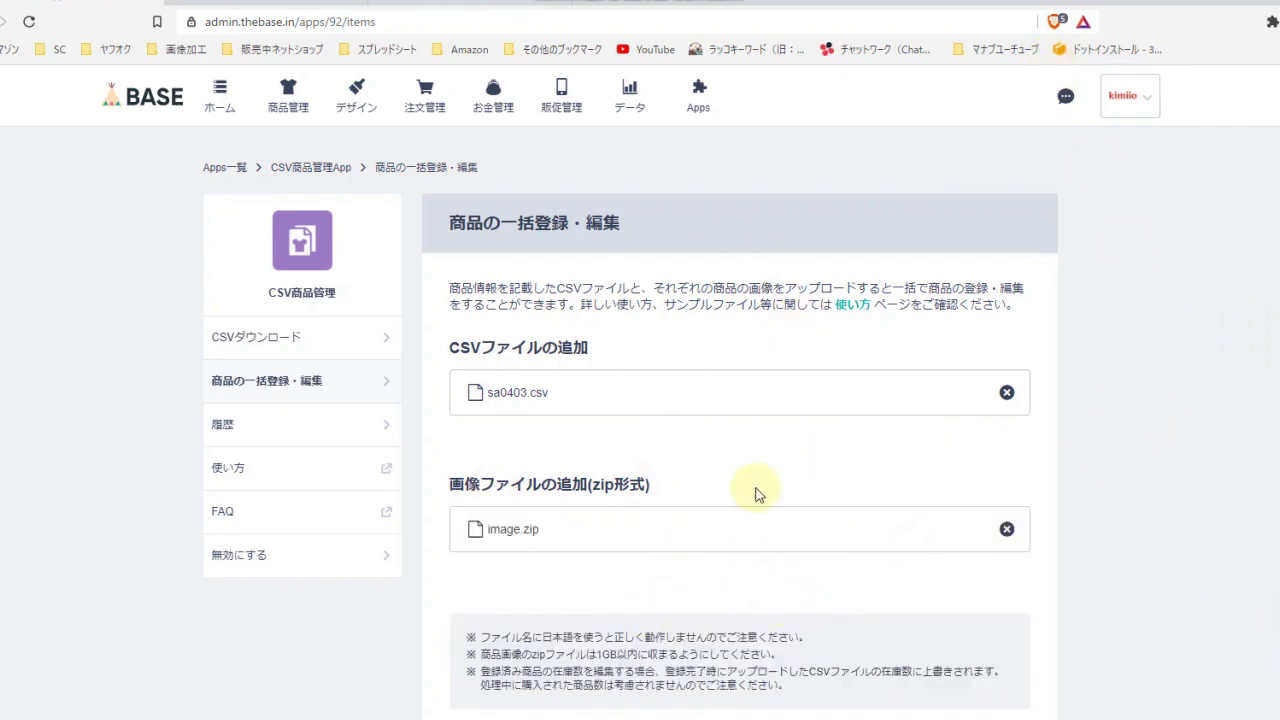
scroll(757, 494, down, 2)
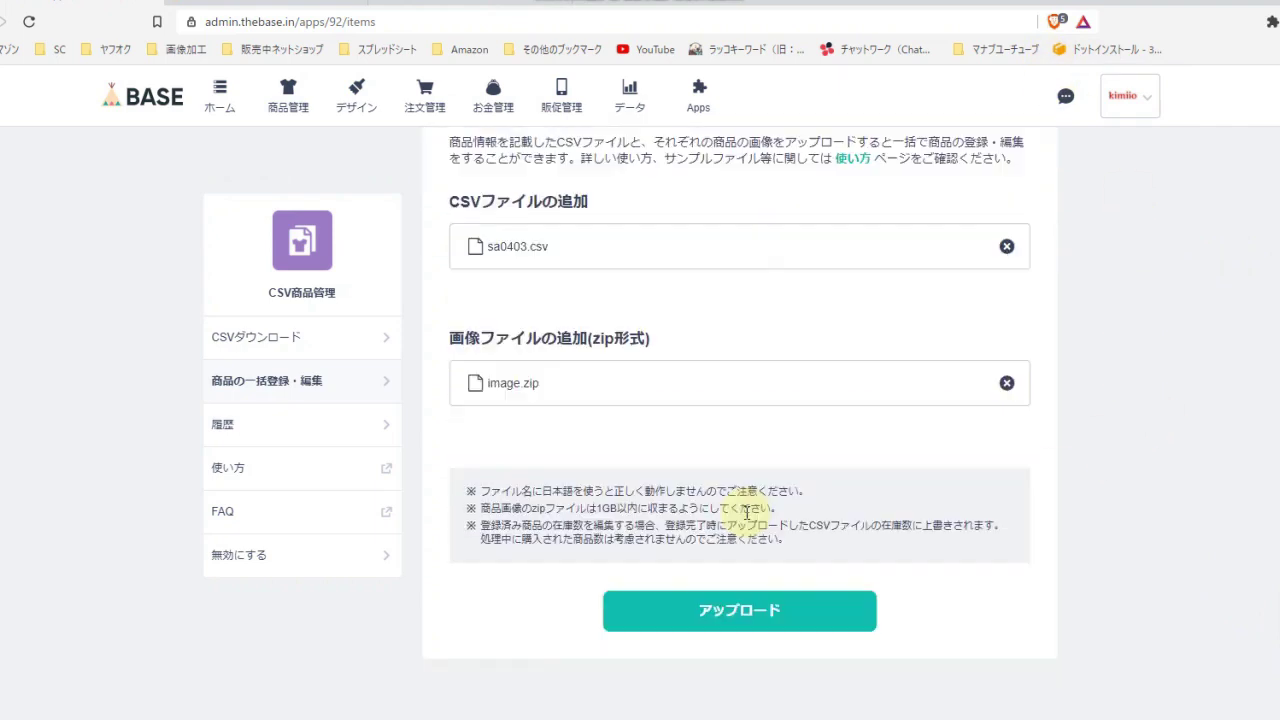
click(729, 614)
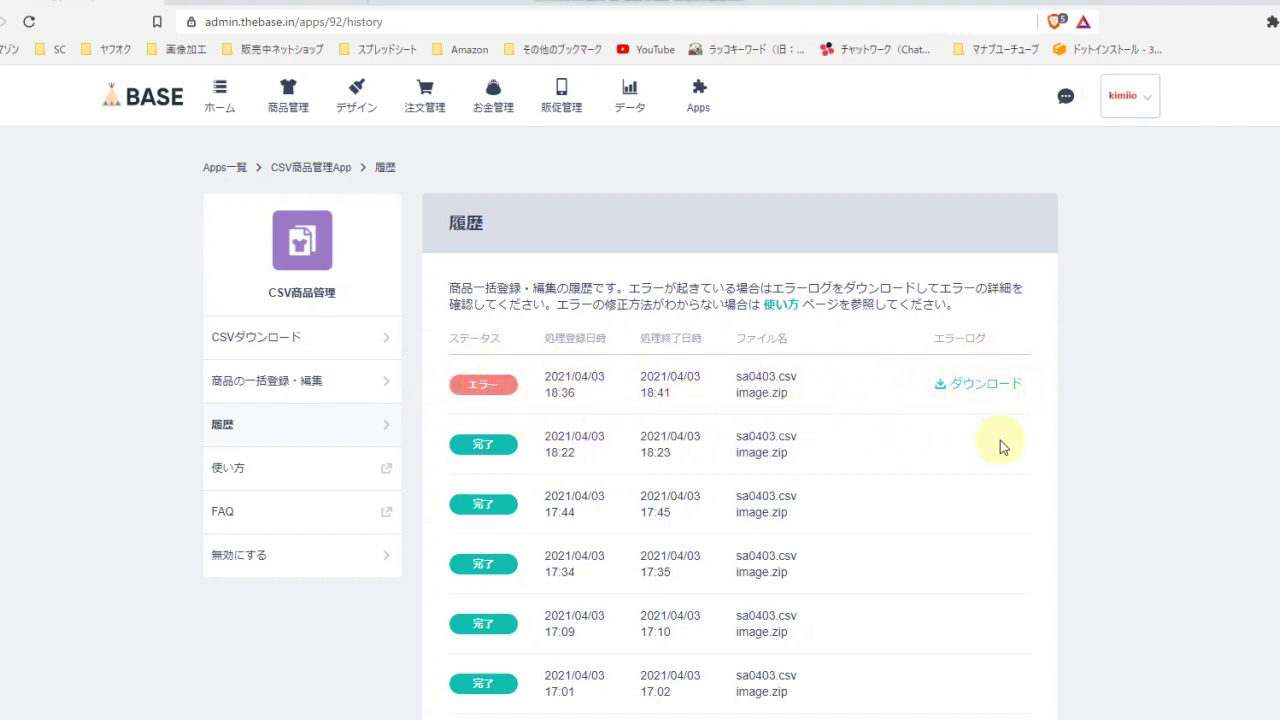
Step: Download the newest upload's error log as sa0403_error (1).csv and open it in Excel with the window enlarged over the browser
click(957, 385)
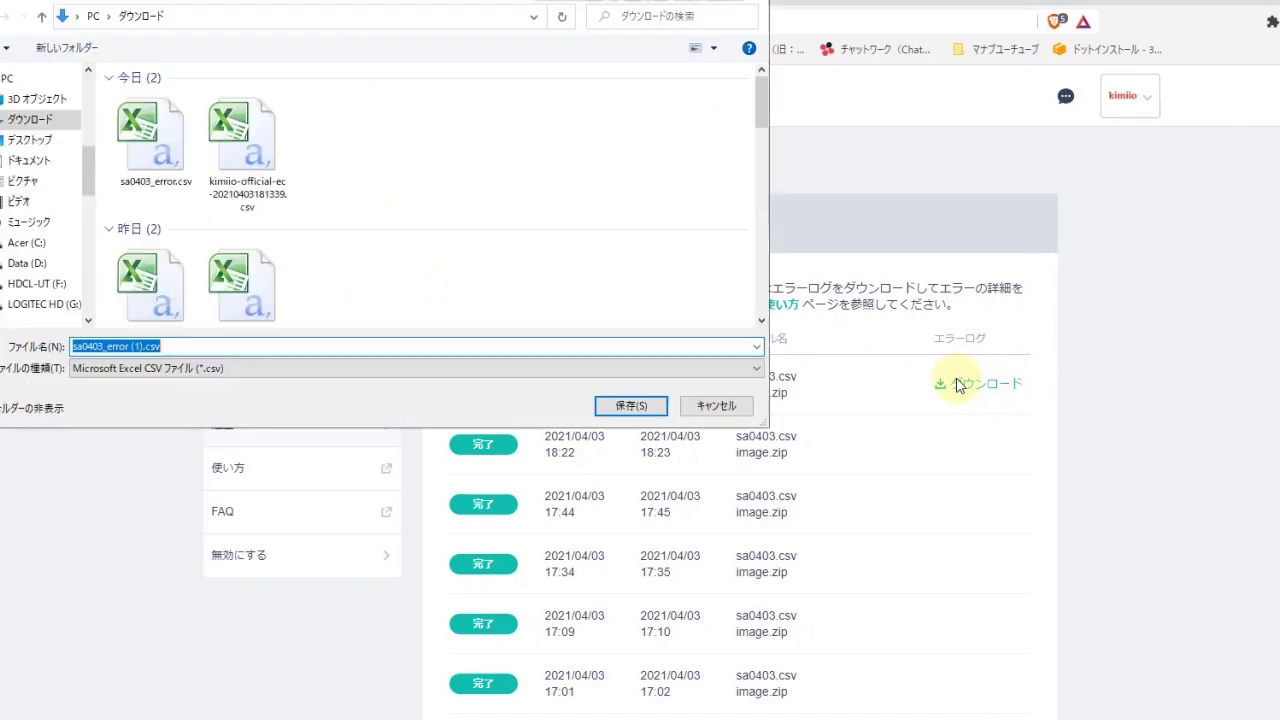
click(652, 406)
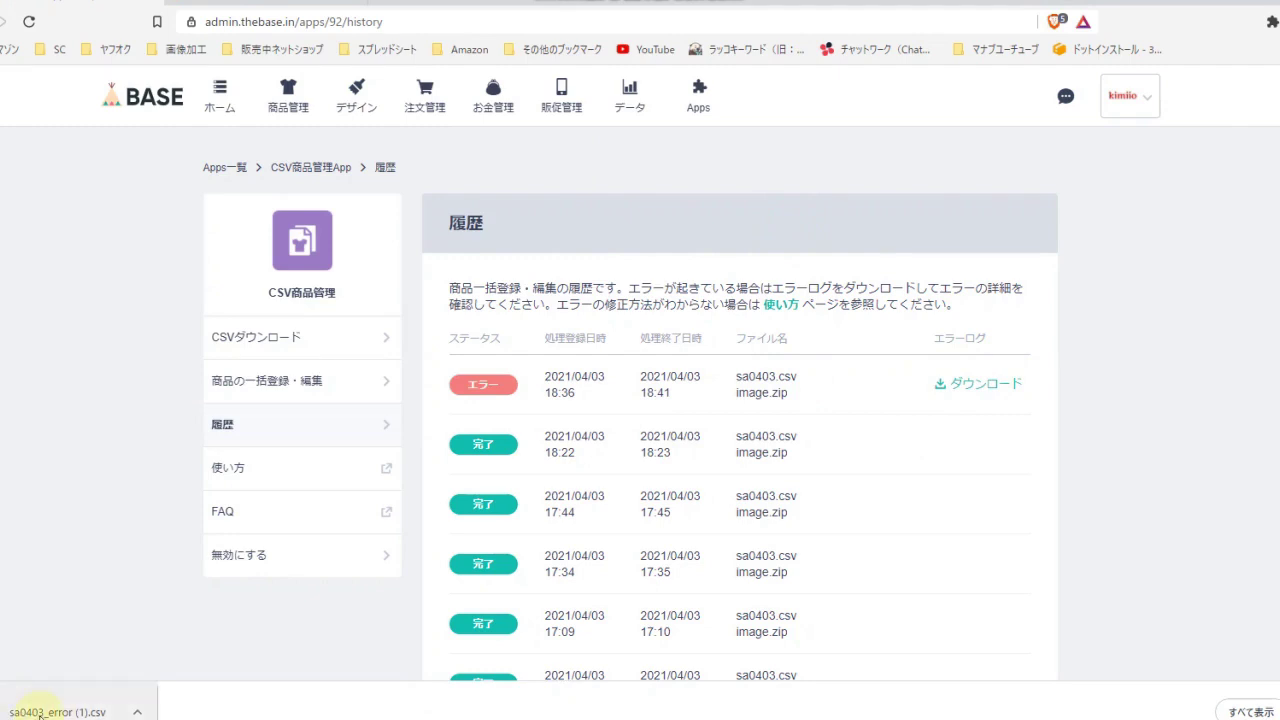
click(40, 711)
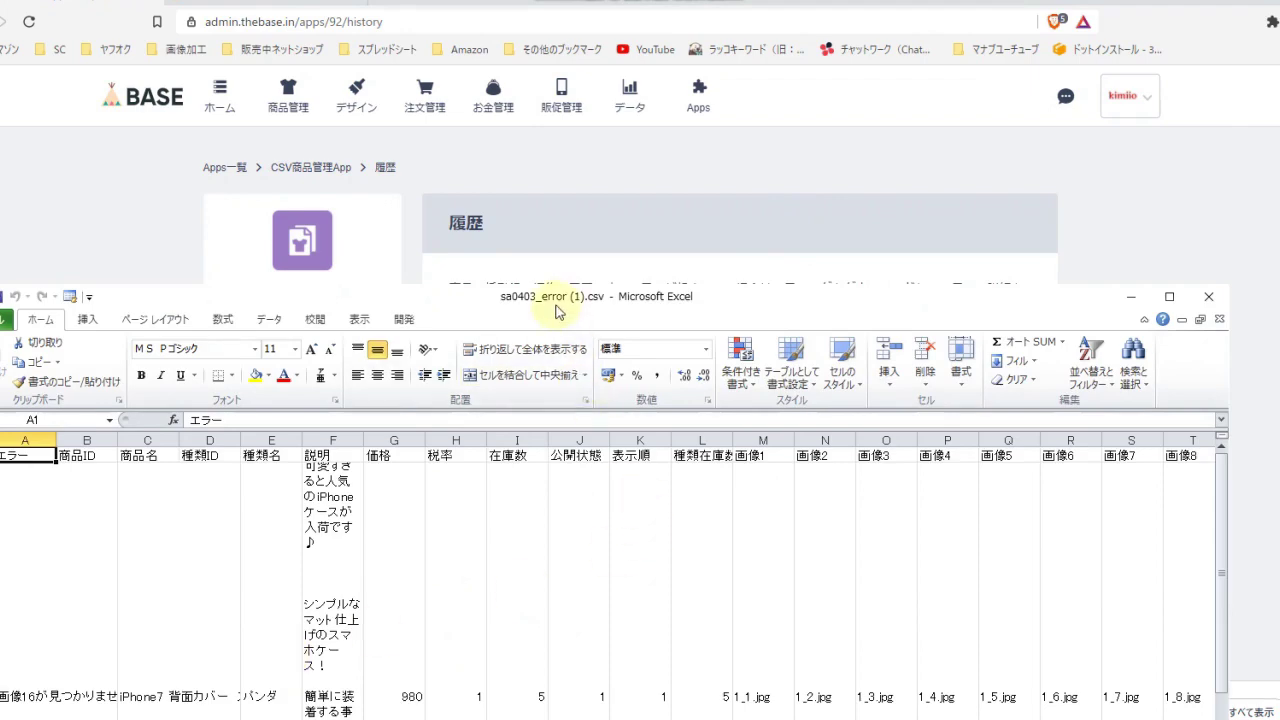
drag(557, 312, 612, 95)
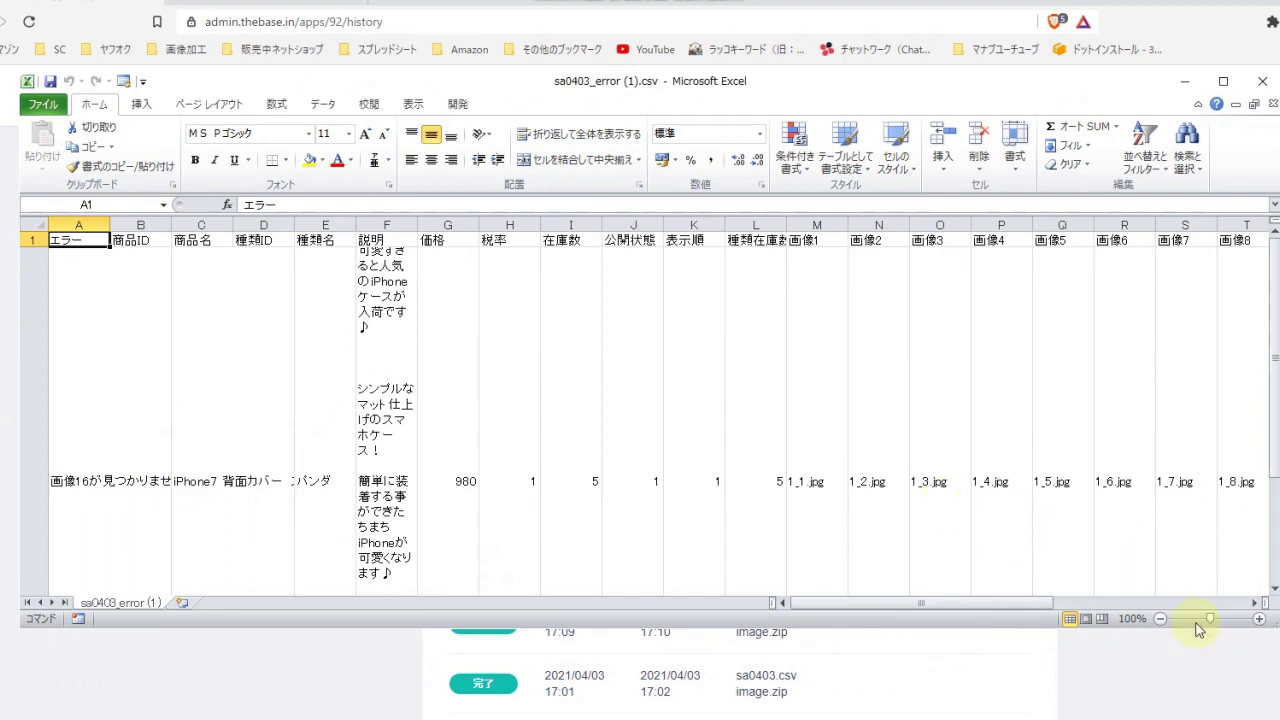
drag(1270, 625, 1262, 719)
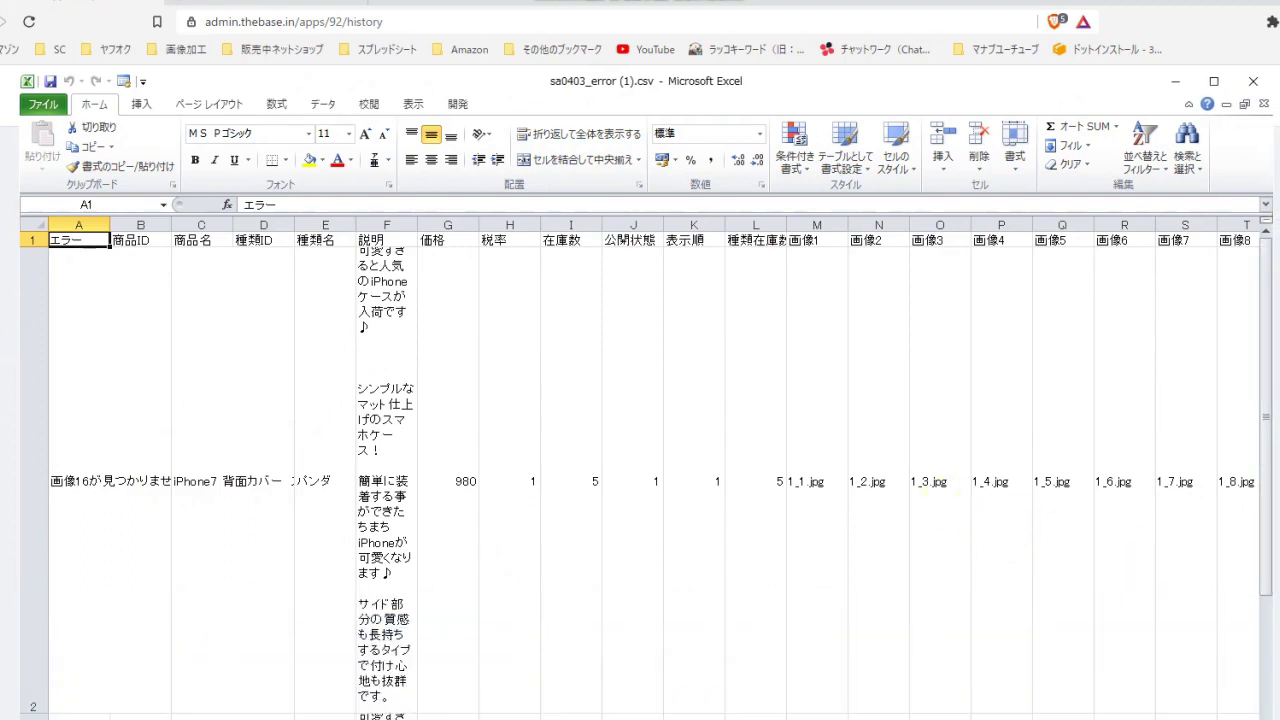
scroll(811, 362, down, 1)
scroll(811, 362, up, 1)
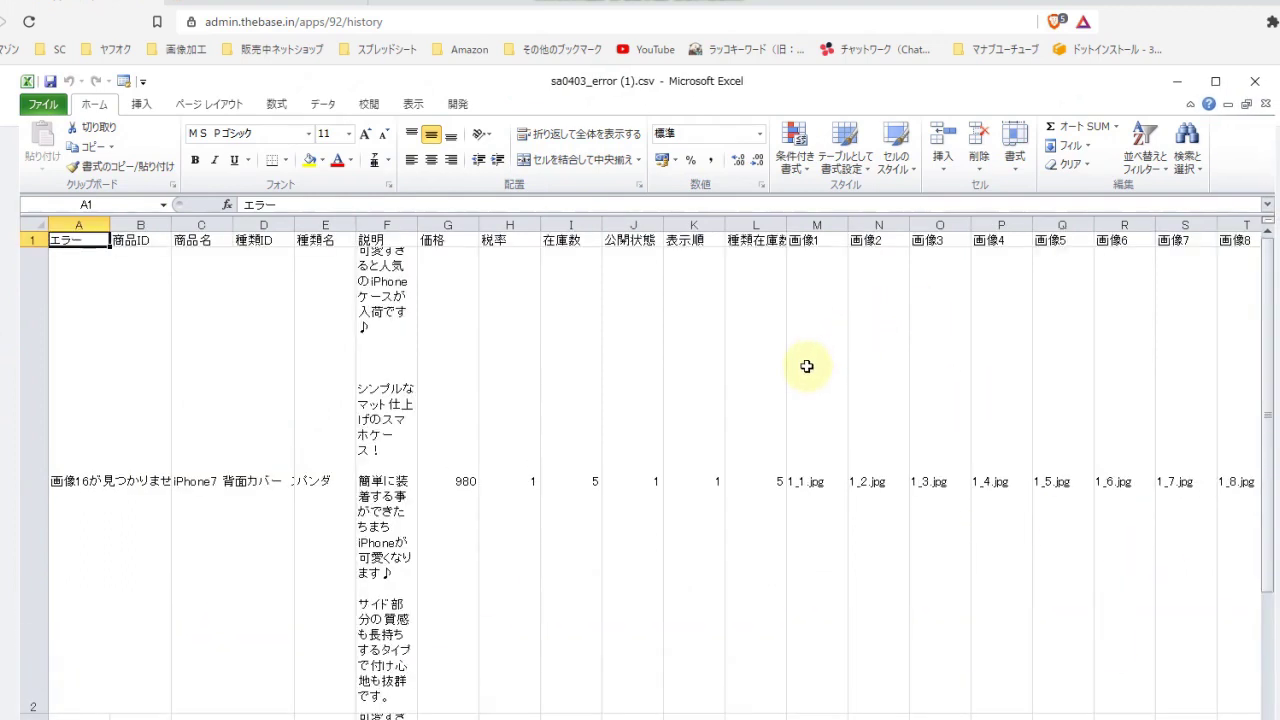
Step: Turn off text wrapping in the 説明 cells F2 to F6 and error cell A6, and widen the エラー column to fit its text
click(380, 472)
click(590, 147)
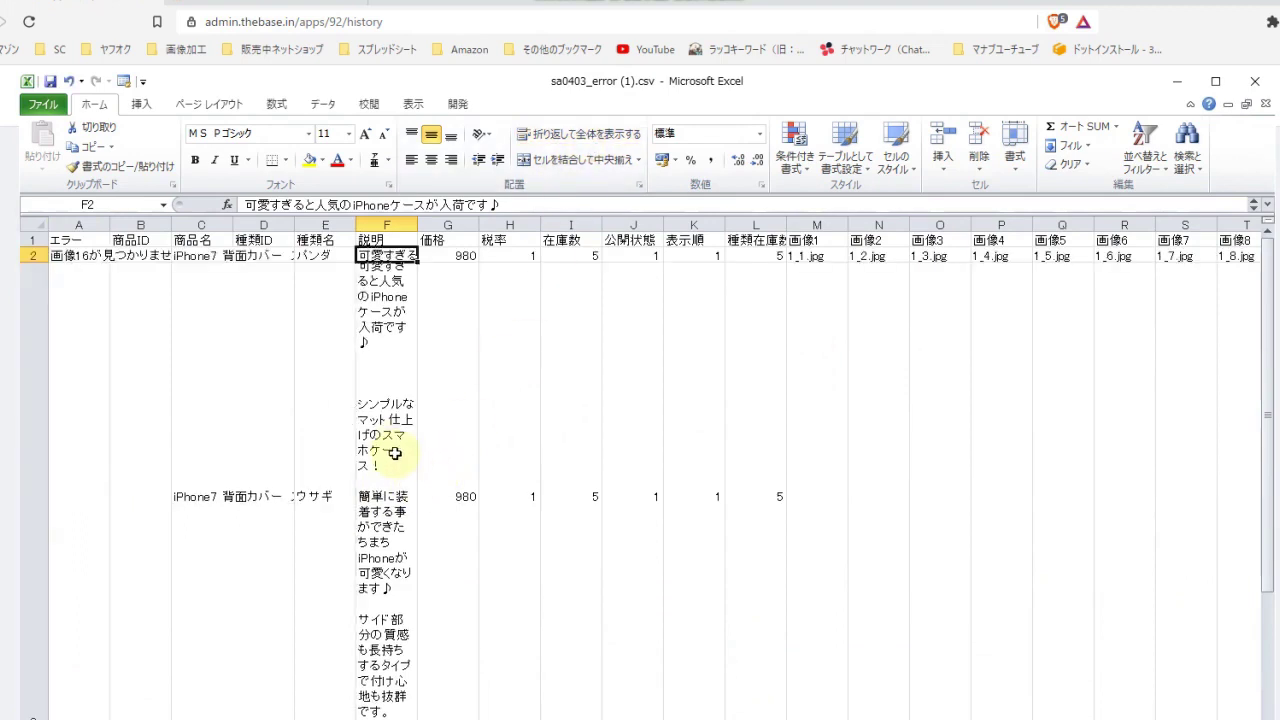
click(394, 449)
click(581, 143)
click(380, 480)
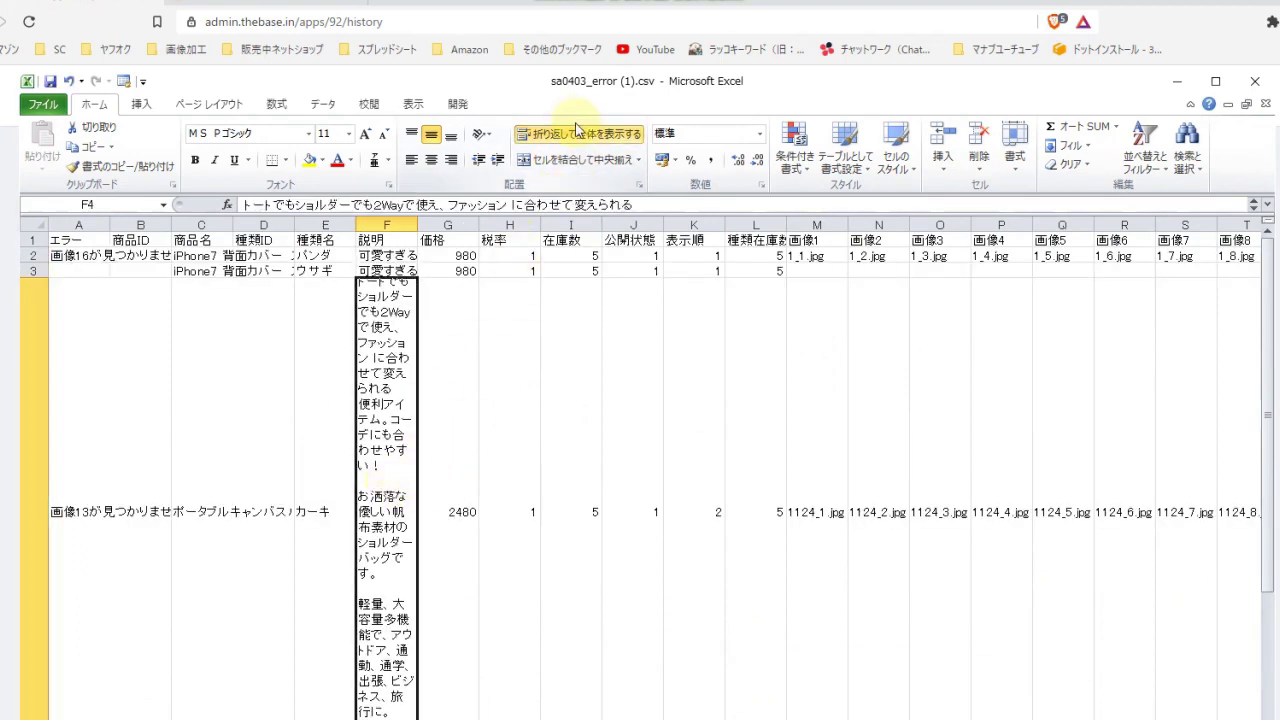
click(580, 134)
click(390, 485)
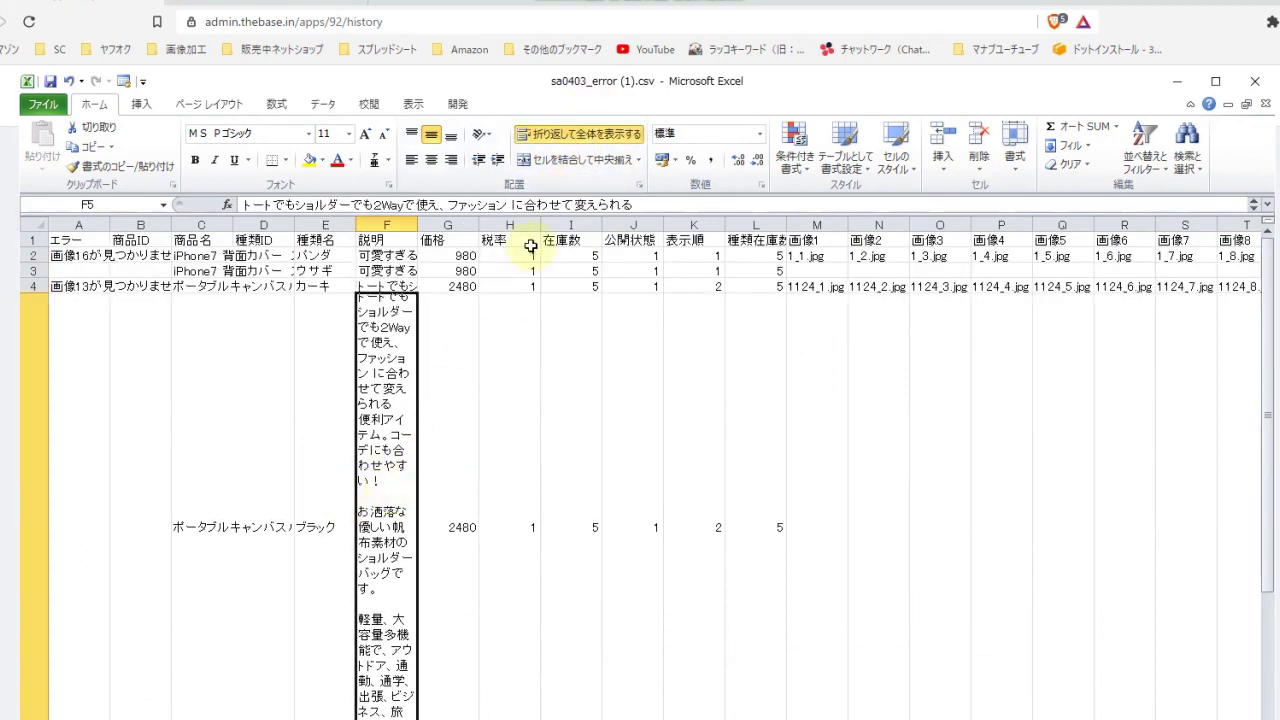
click(578, 135)
click(398, 500)
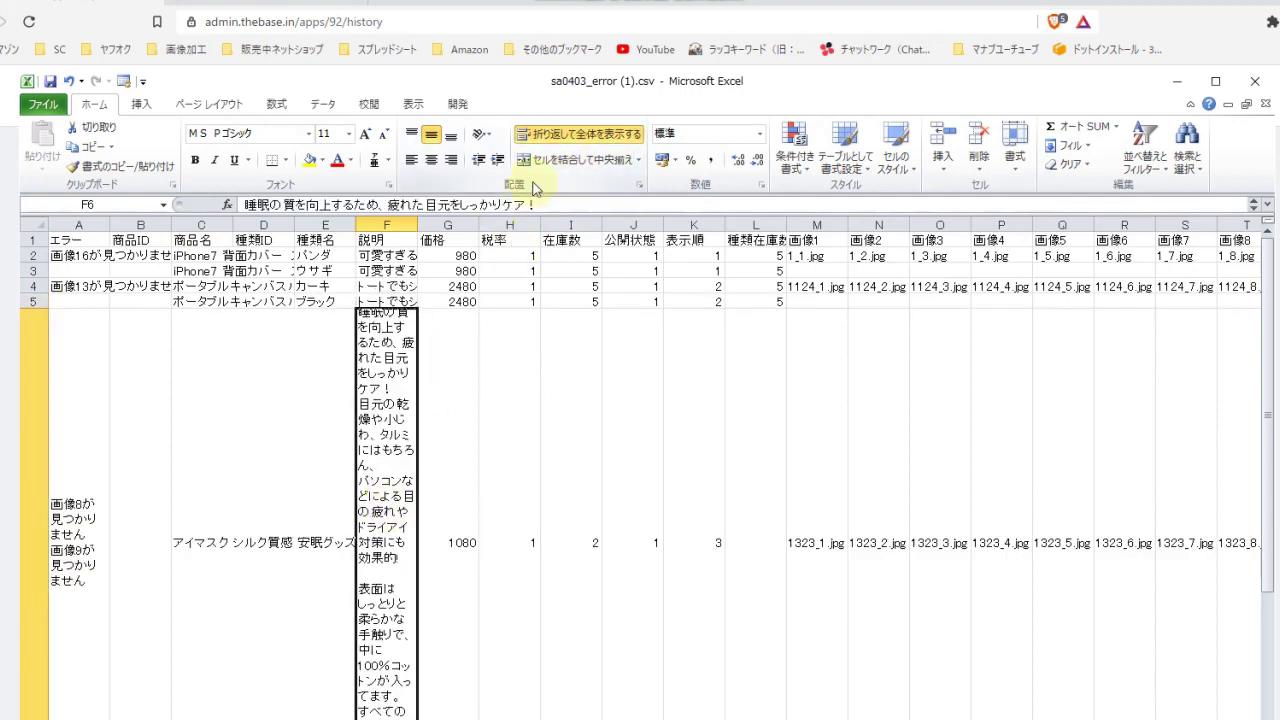
click(565, 134)
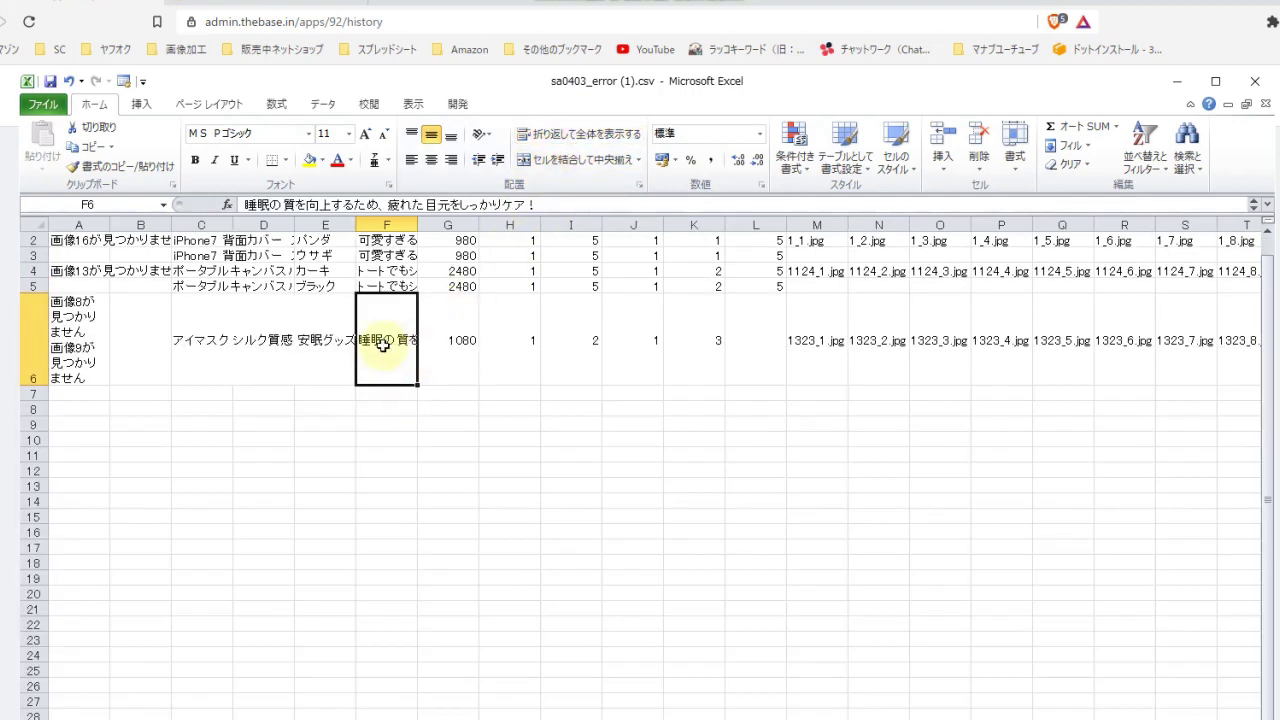
click(67, 362)
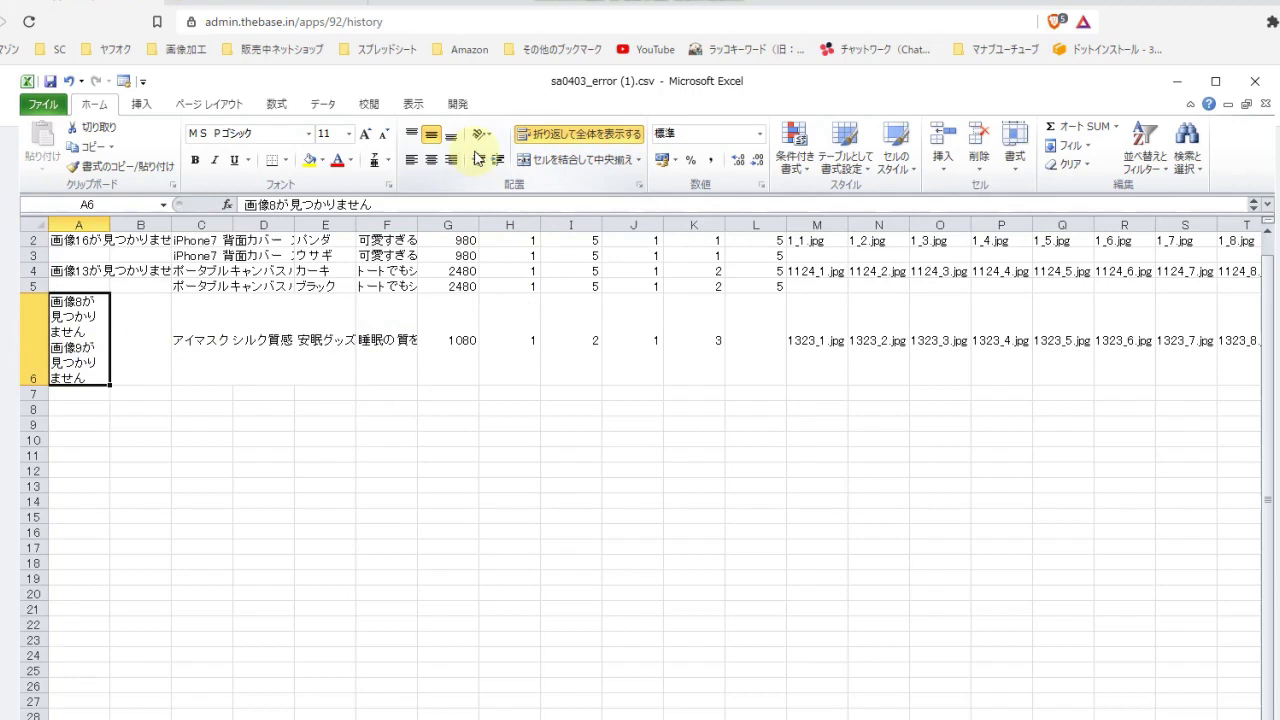
click(570, 134)
scroll(377, 520, up, 1)
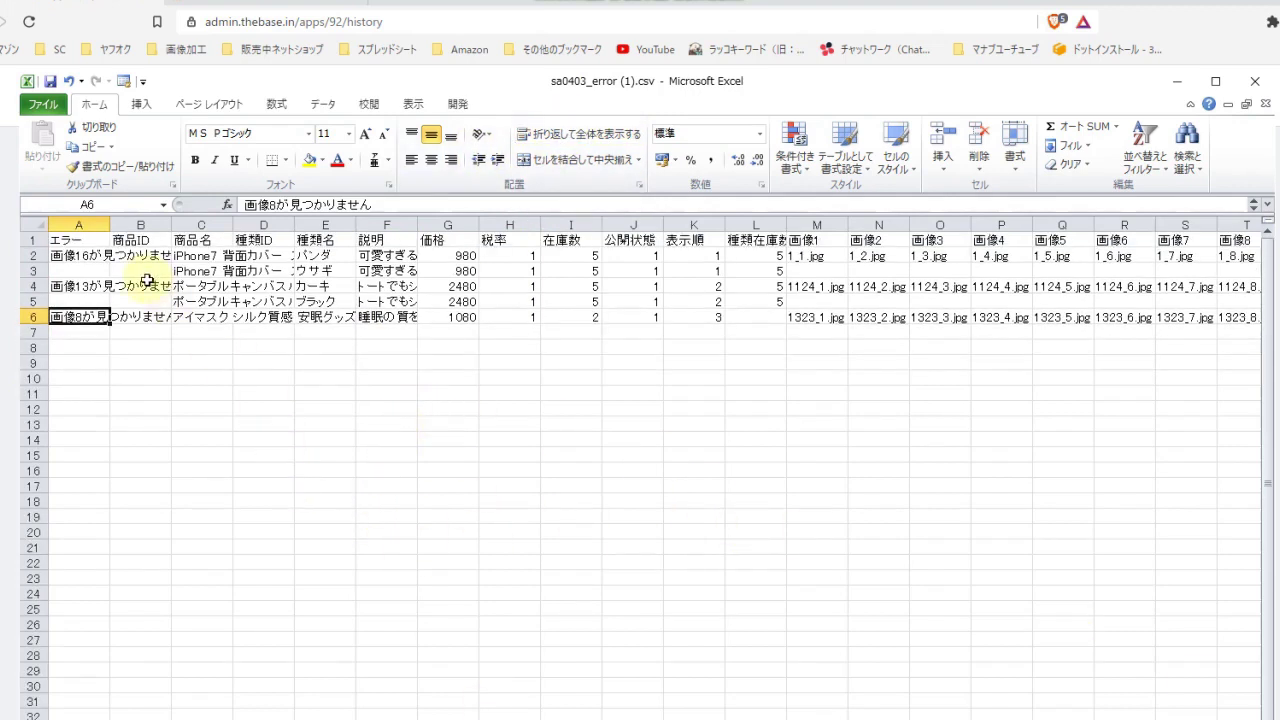
drag(104, 227, 239, 227)
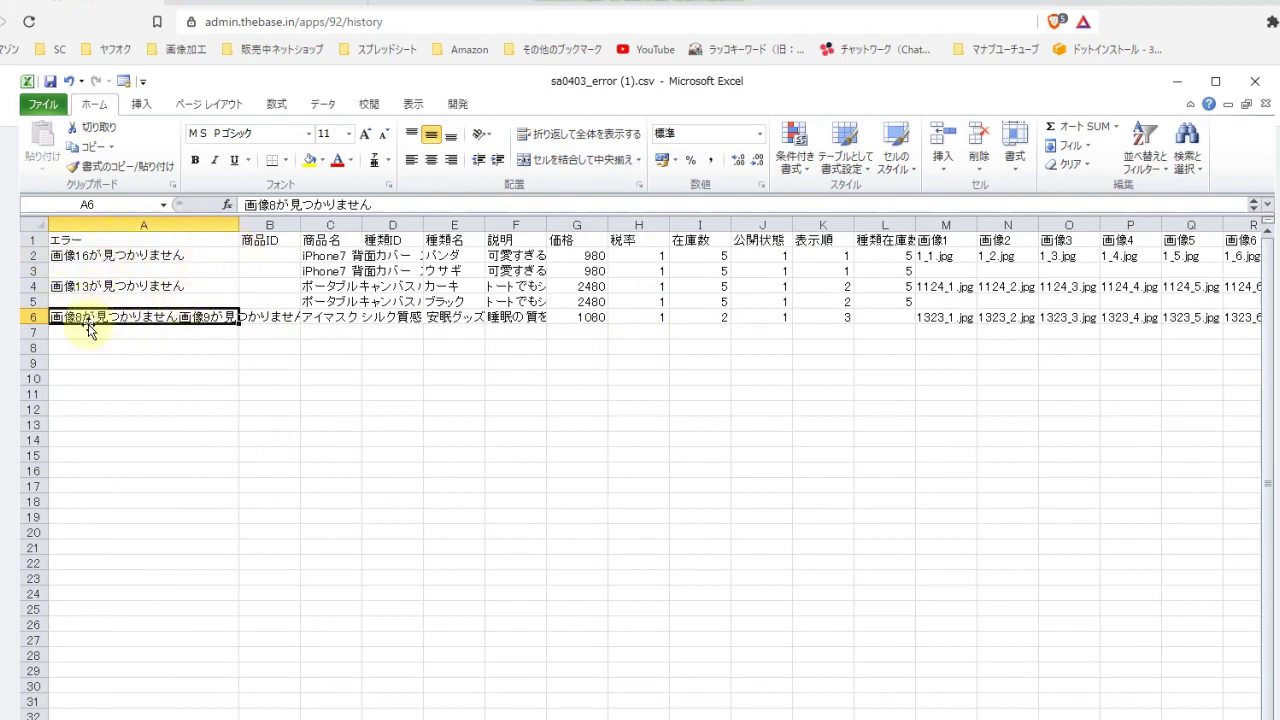
Step: Check the row 2 画像16 entry against the files in the image folder and clear 2_8.jpg from cell AB2
click(96, 257)
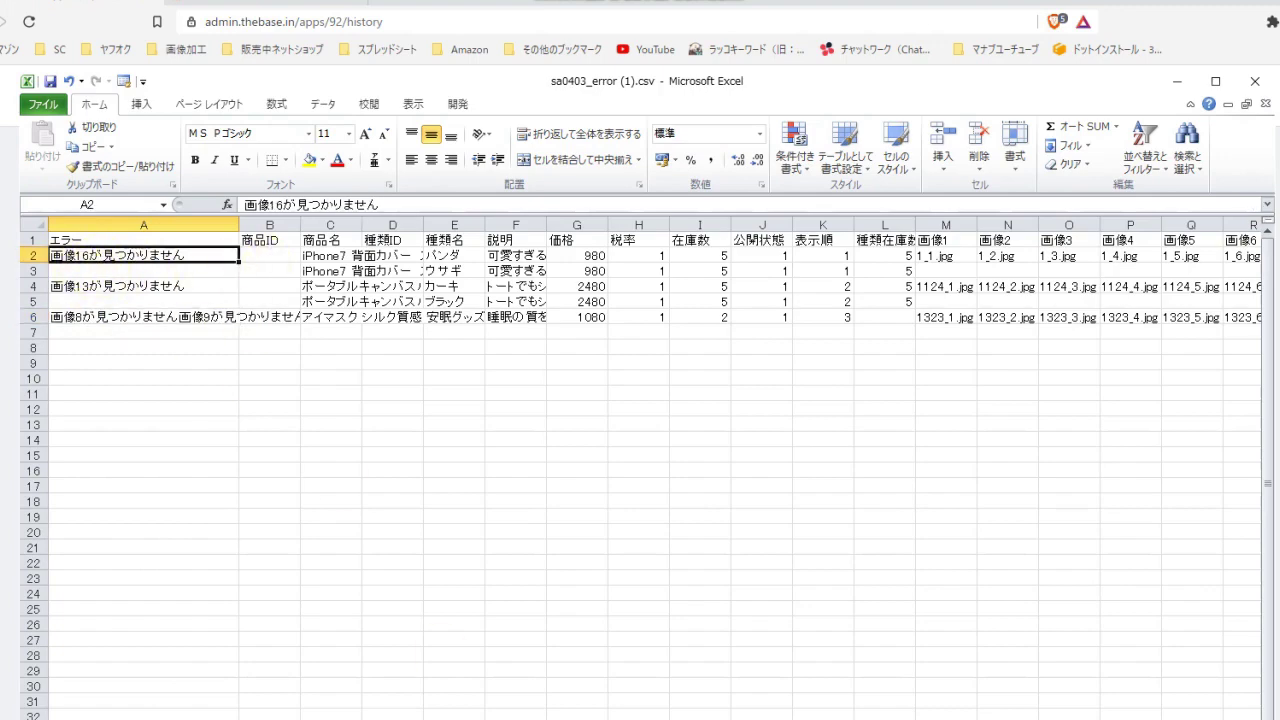
scroll(150, 290, right, 10)
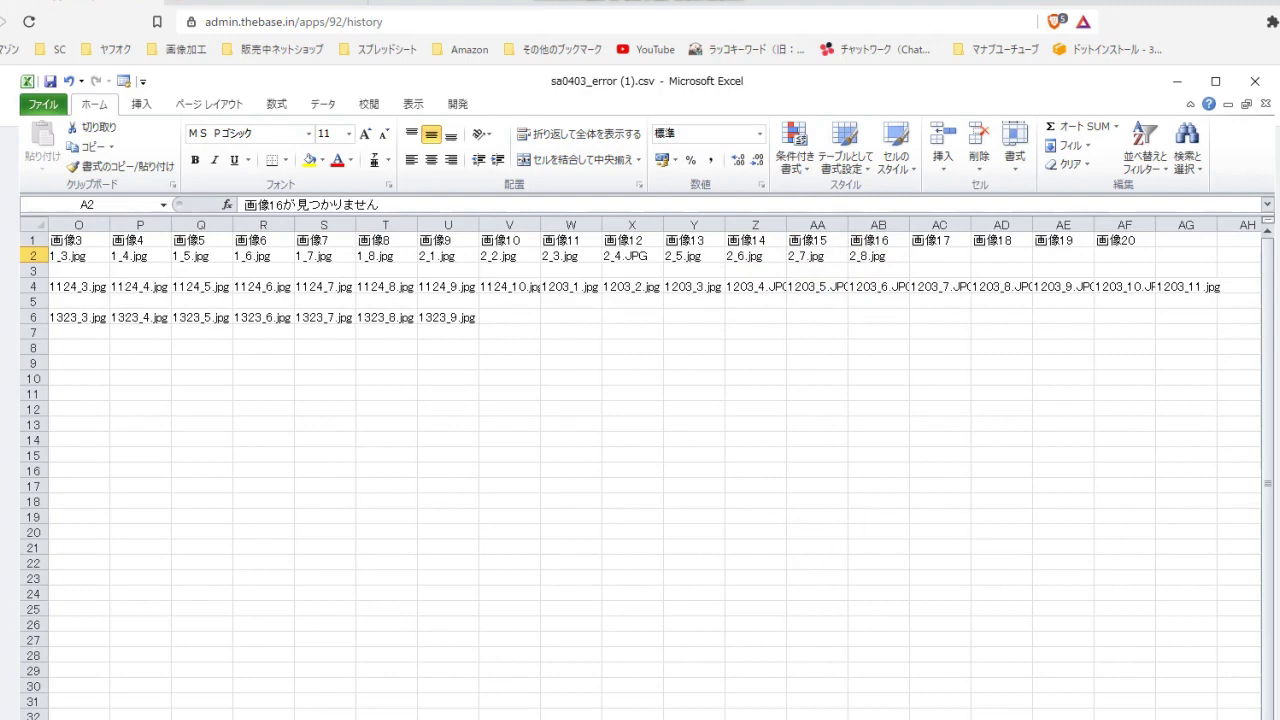
scroll(640, 450, left, 5)
scroll(640, 450, right, 5)
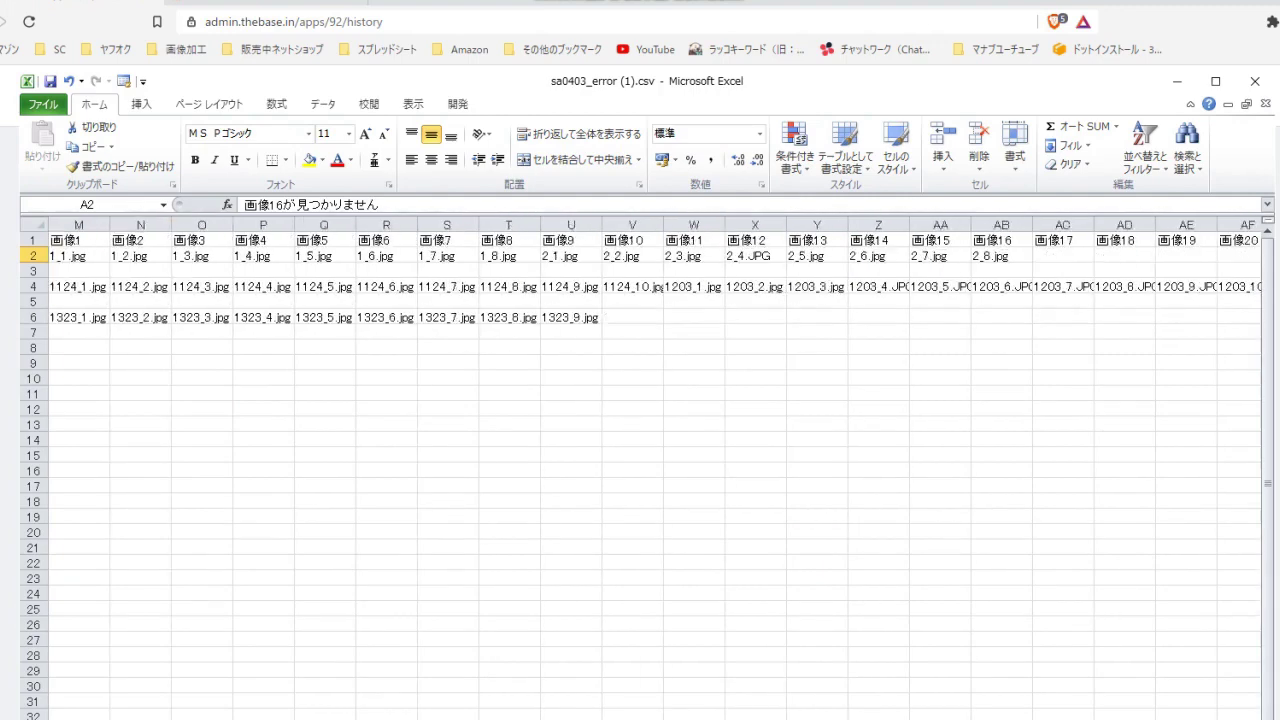
click(877, 258)
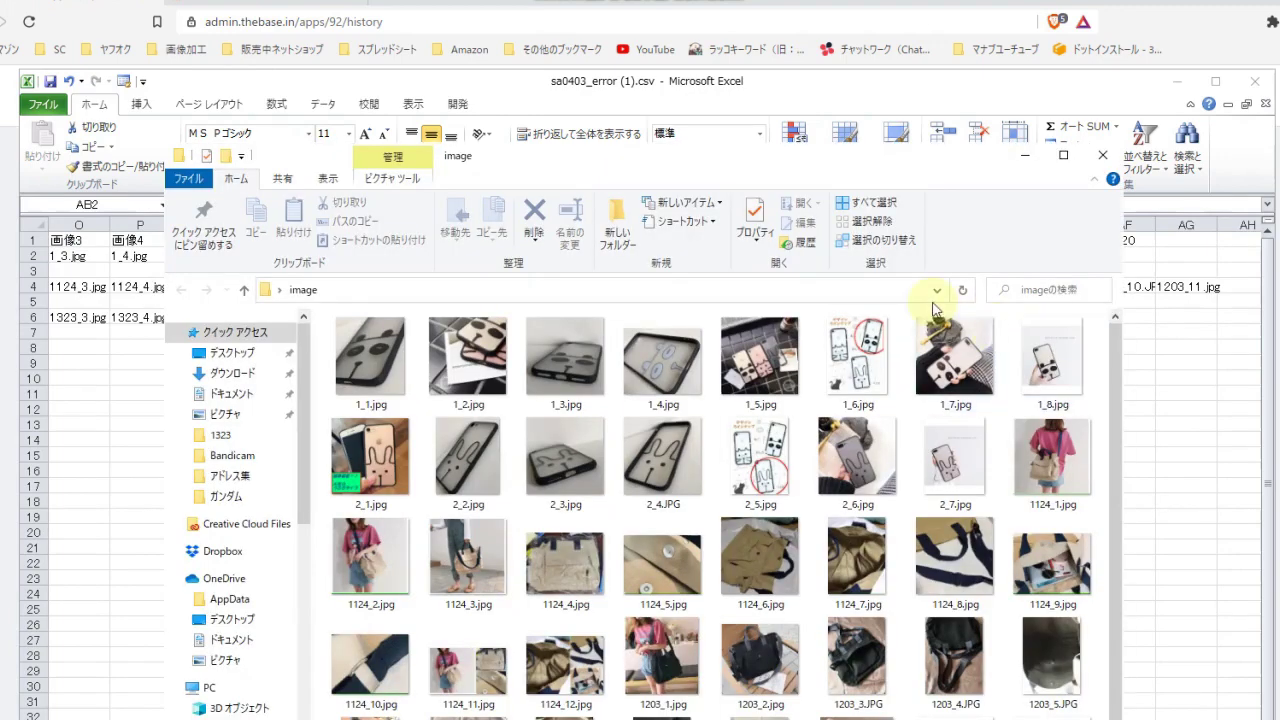
drag(766, 172, 705, 335)
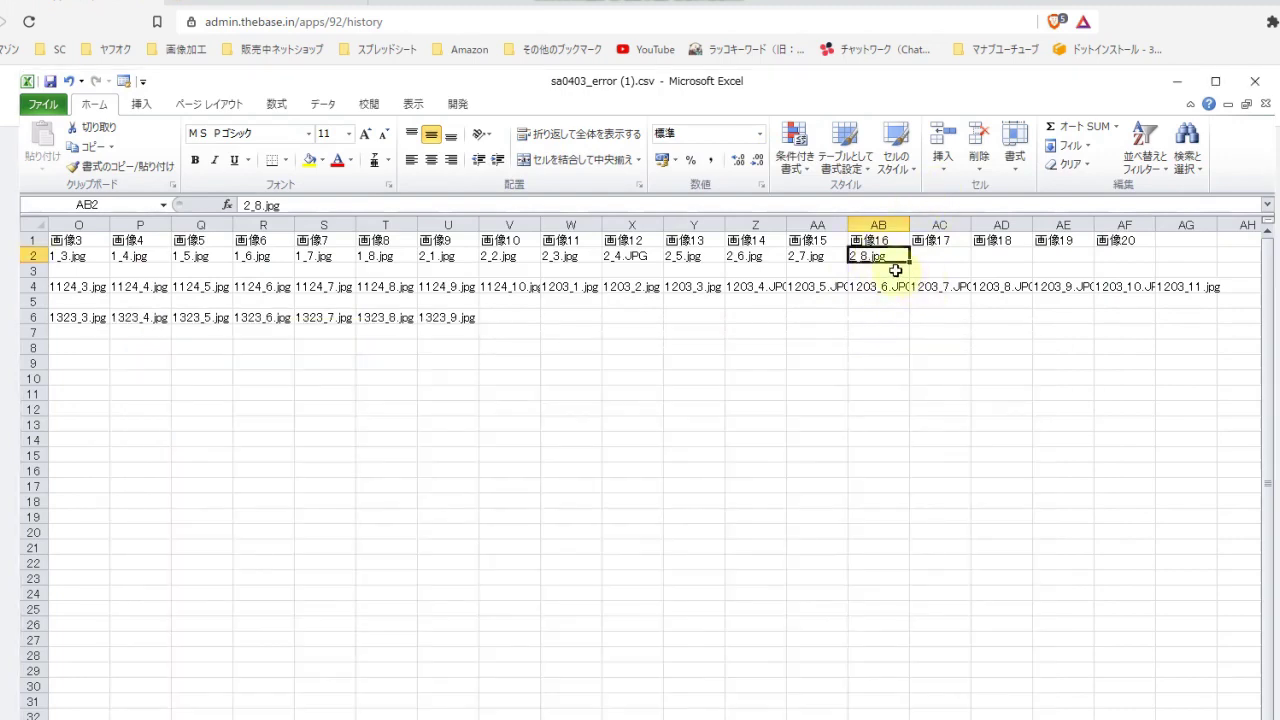
key(BackSpace)
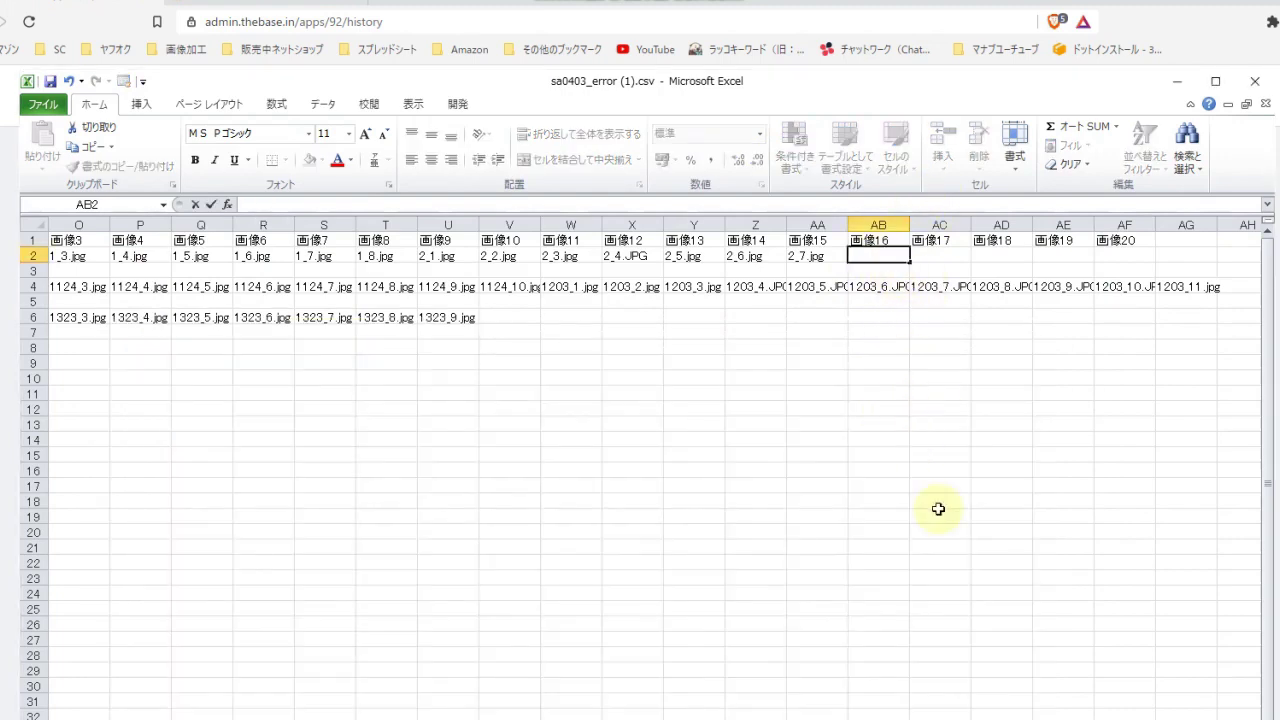
drag(945, 548, 945, 563)
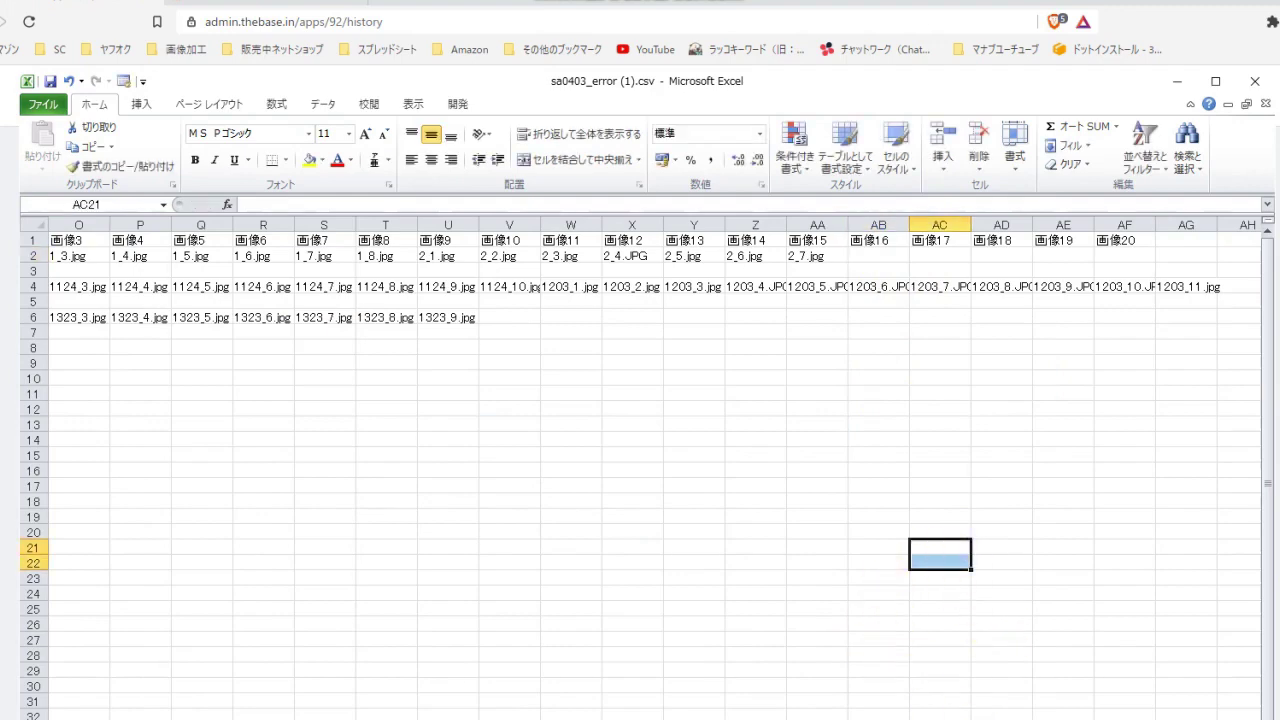
Step: Check the row 4 error against its 画像13 entry in cell Y4 and look for the matching file in the image folder
scroll(640, 400, left, 5)
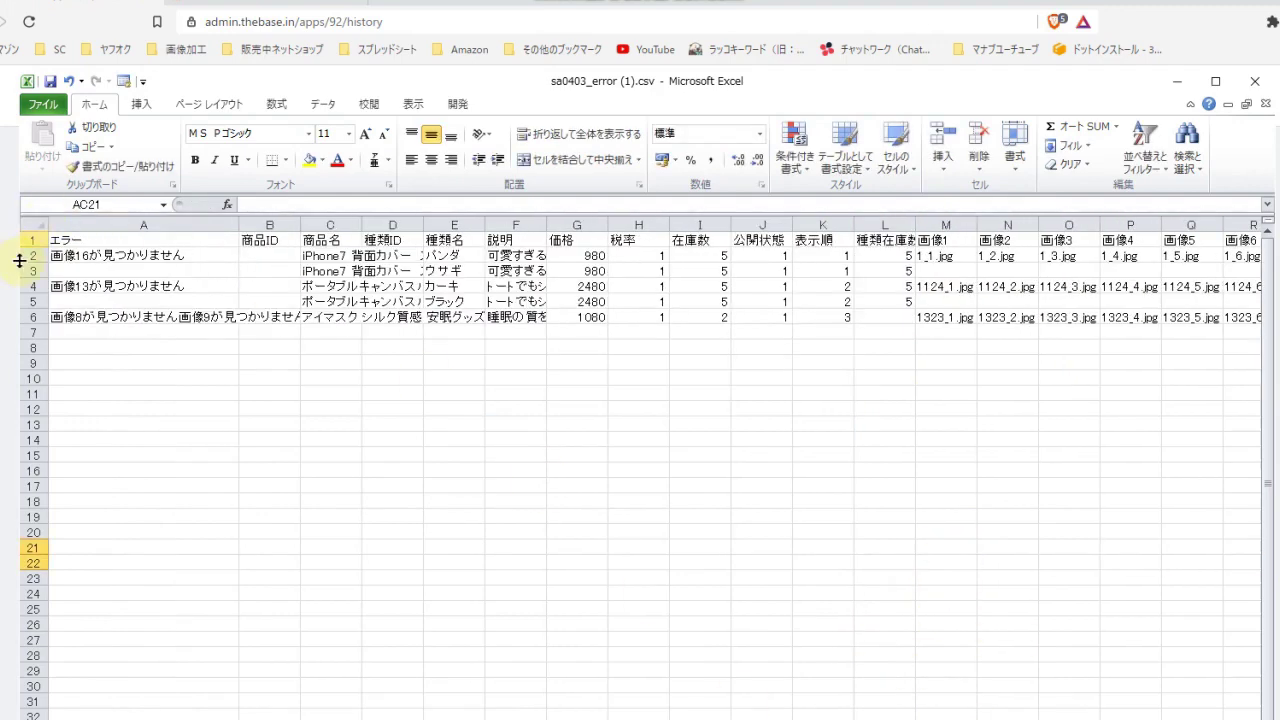
click(82, 291)
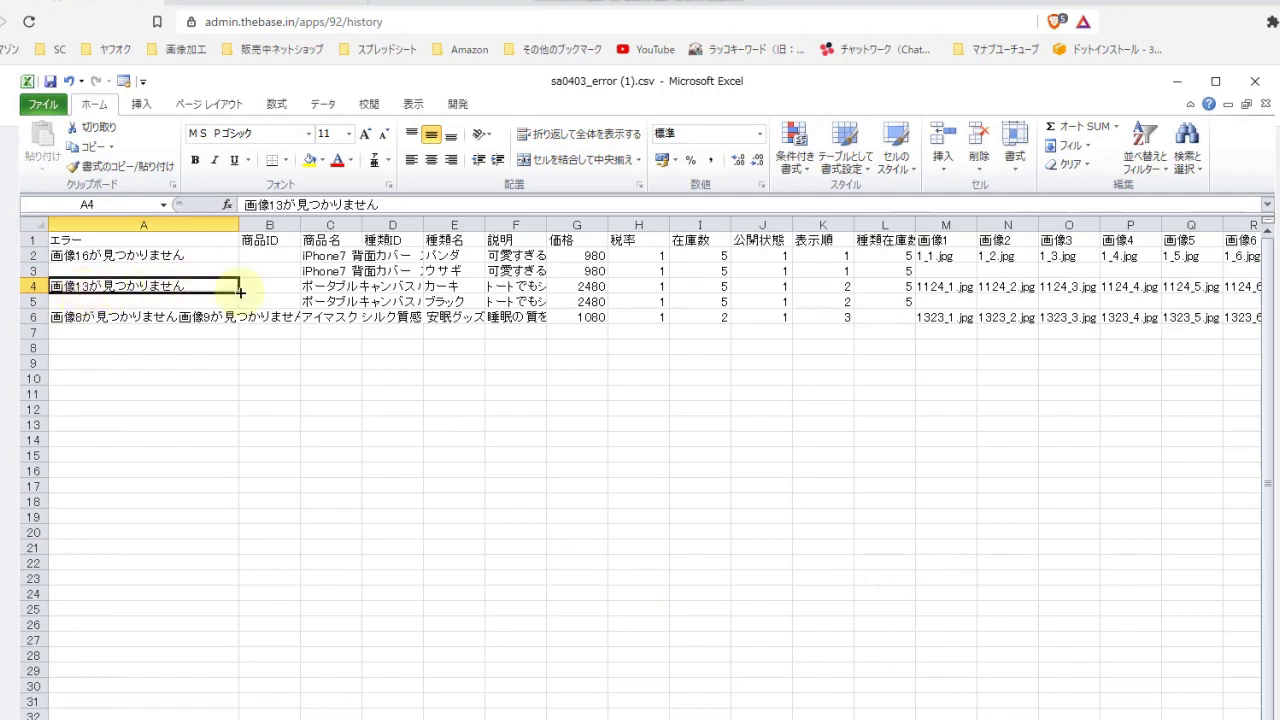
scroll(1190, 216, right, 5)
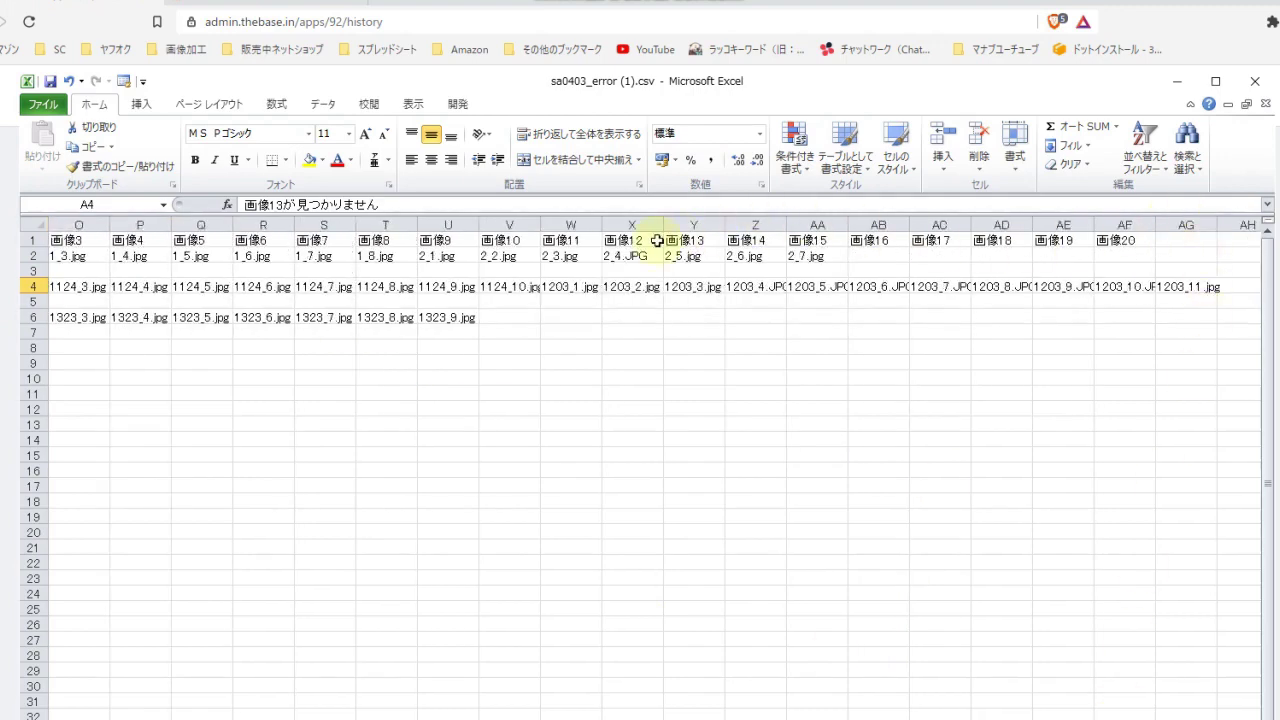
click(712, 290)
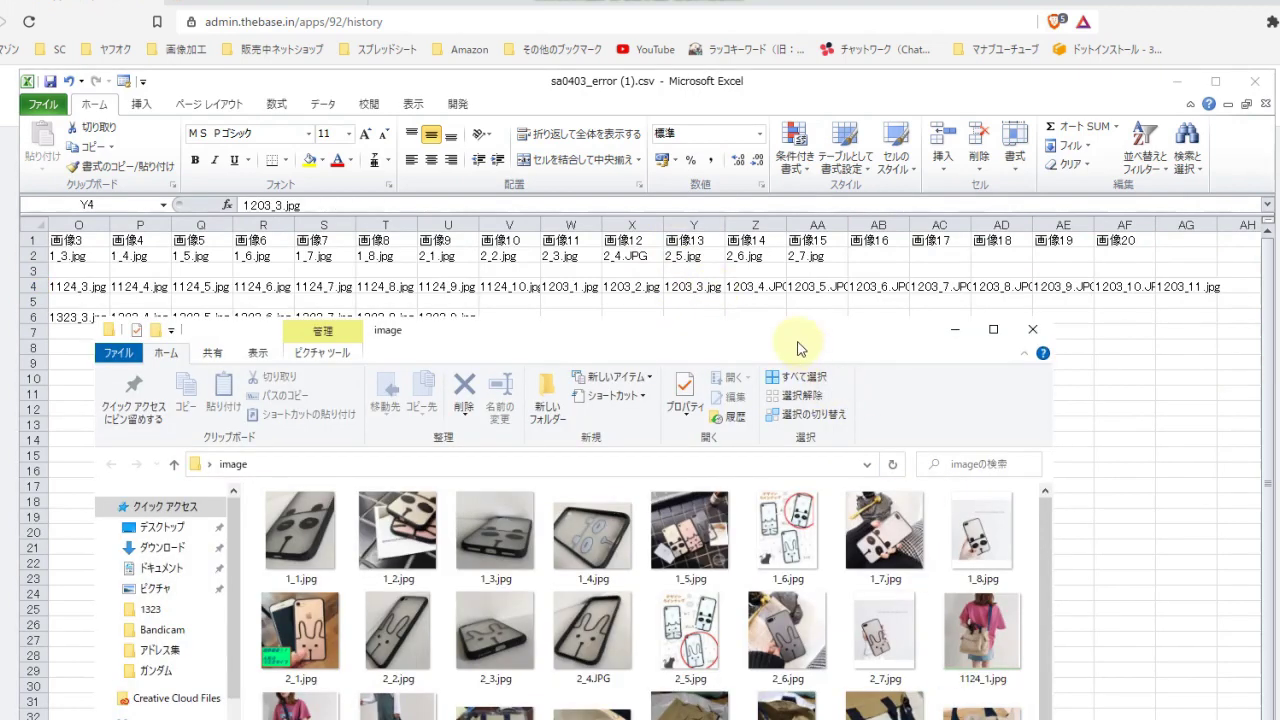
drag(886, 337, 929, 179)
scroll(886, 514, down, 1)
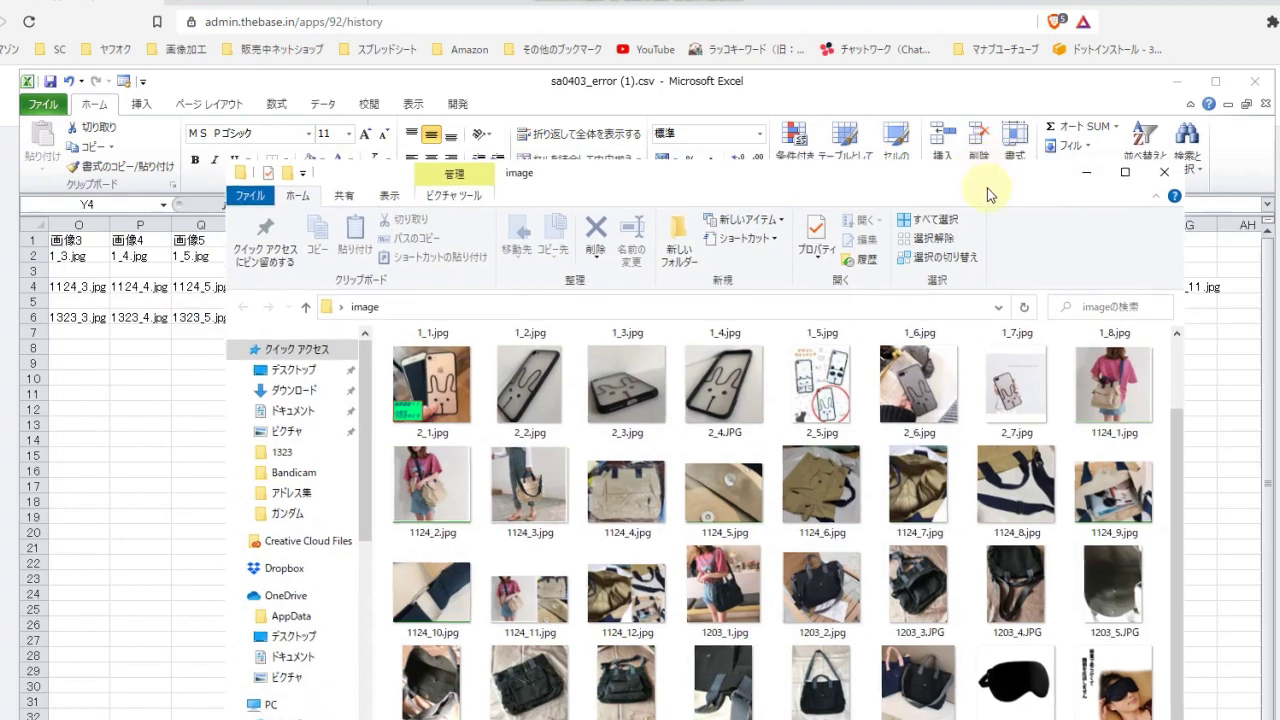
drag(978, 178, 566, 322)
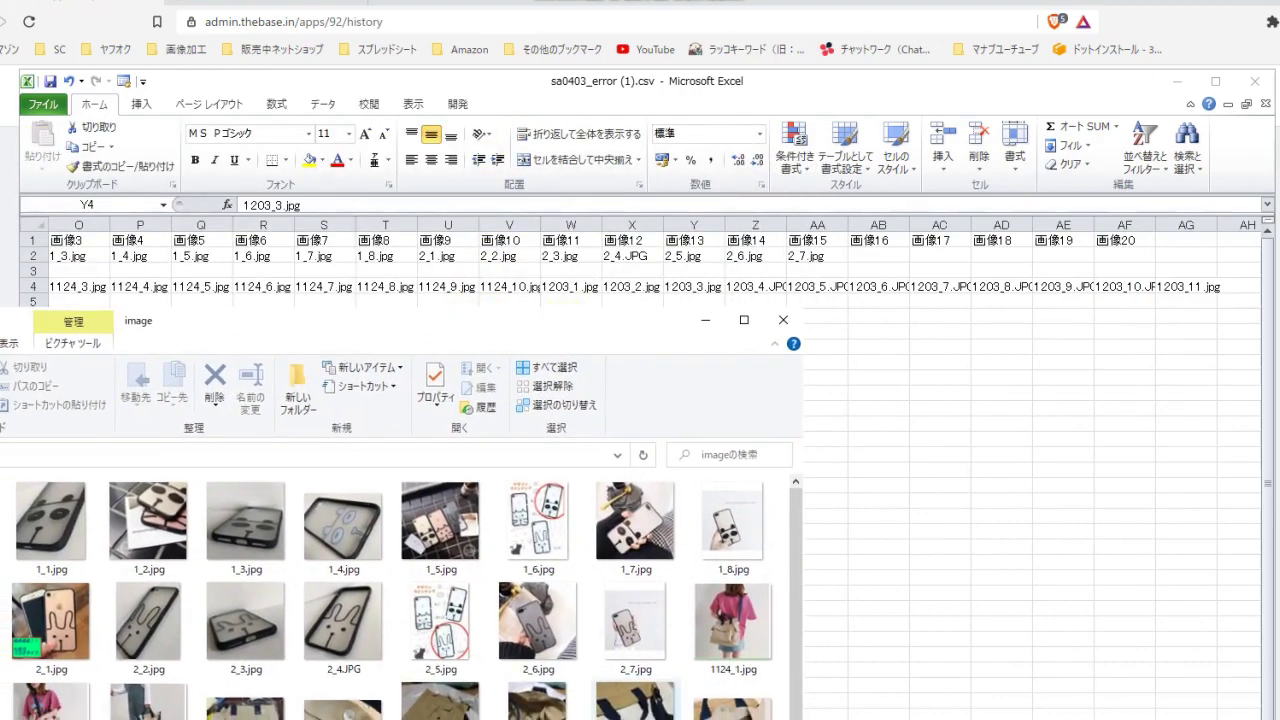
scroll(603, 716, down, 1)
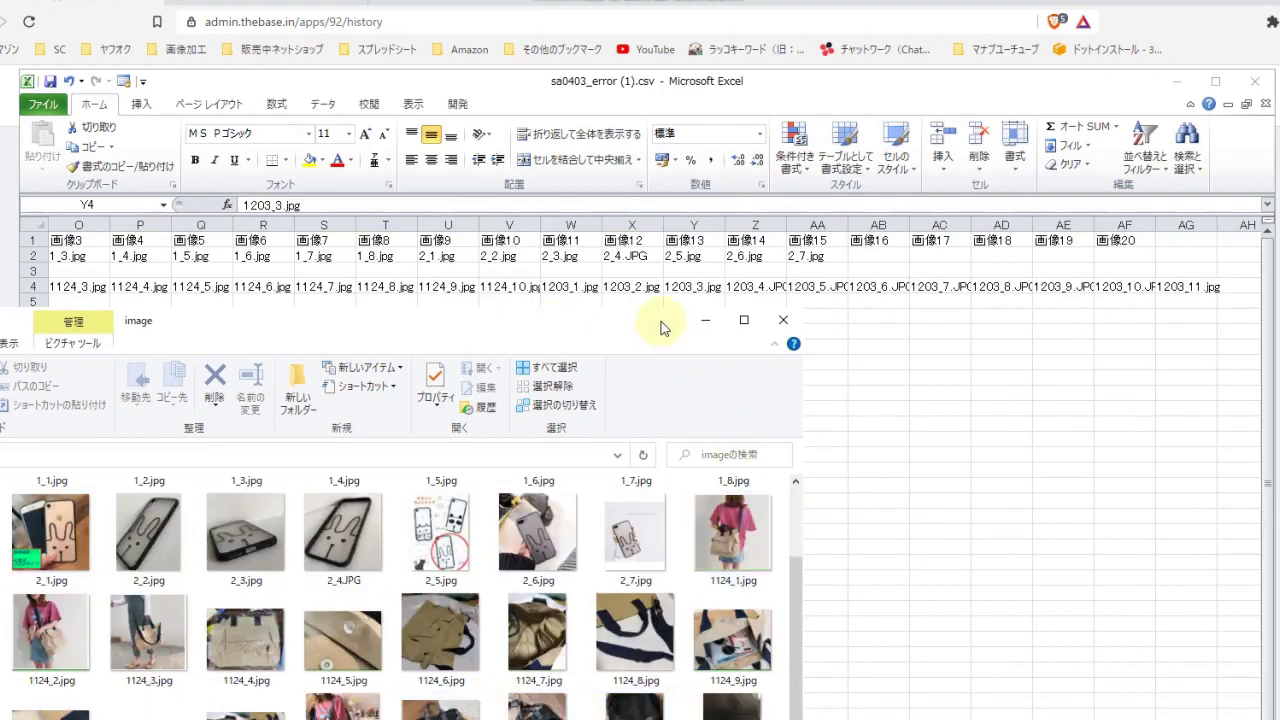
drag(663, 323, 981, 326)
click(866, 716)
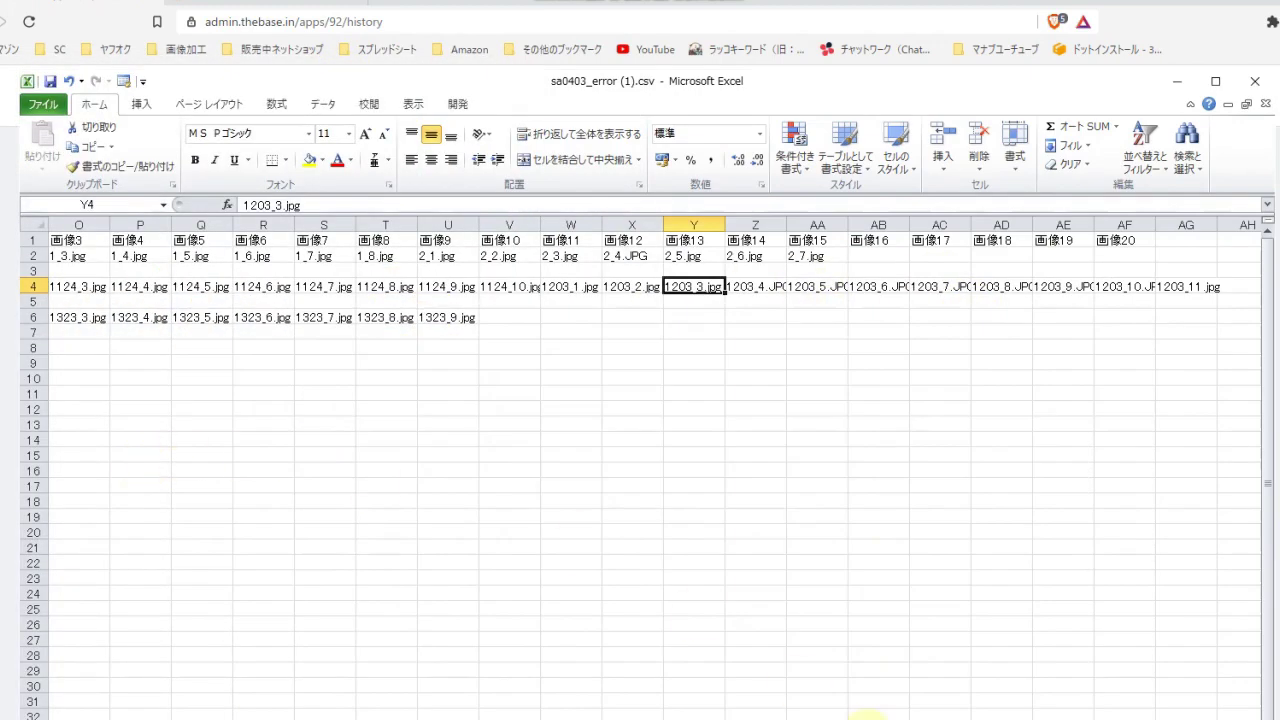
Step: Recheck the row 4 error and highlight its 画像13 cell, Y4, with a yellow fill
scroll(490, 510, left, 5)
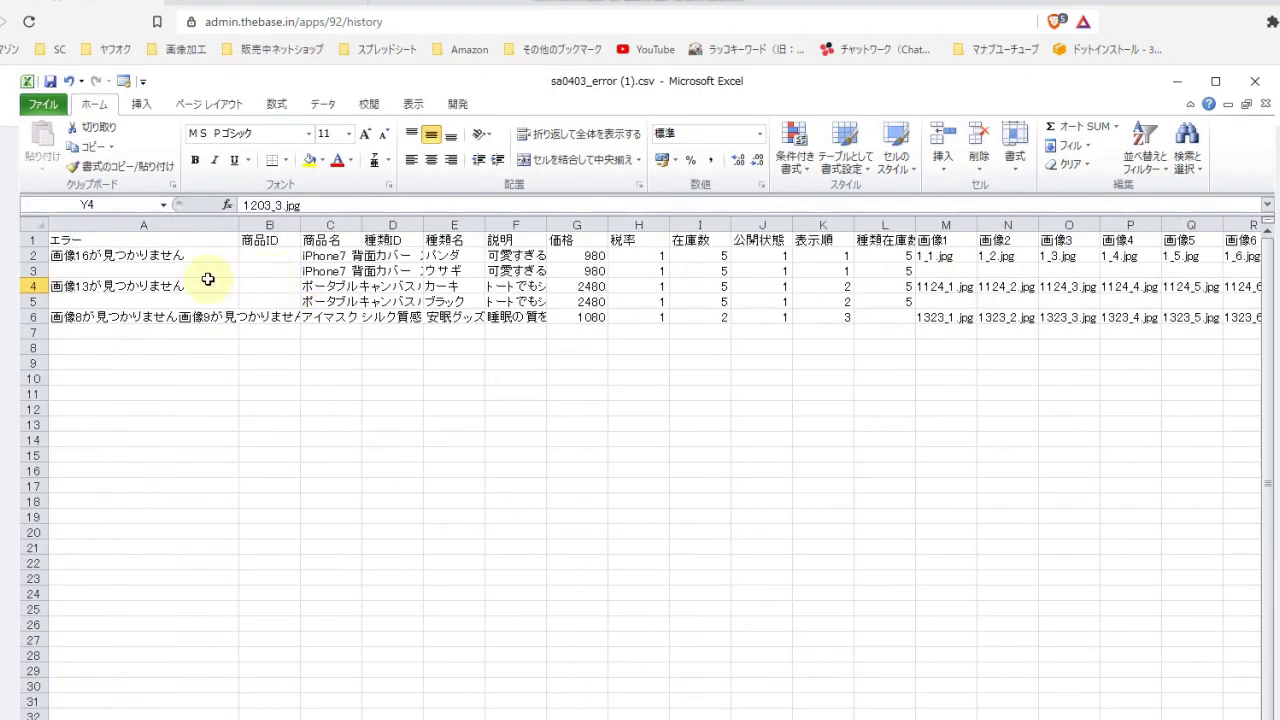
scroll(640, 450, right, 5)
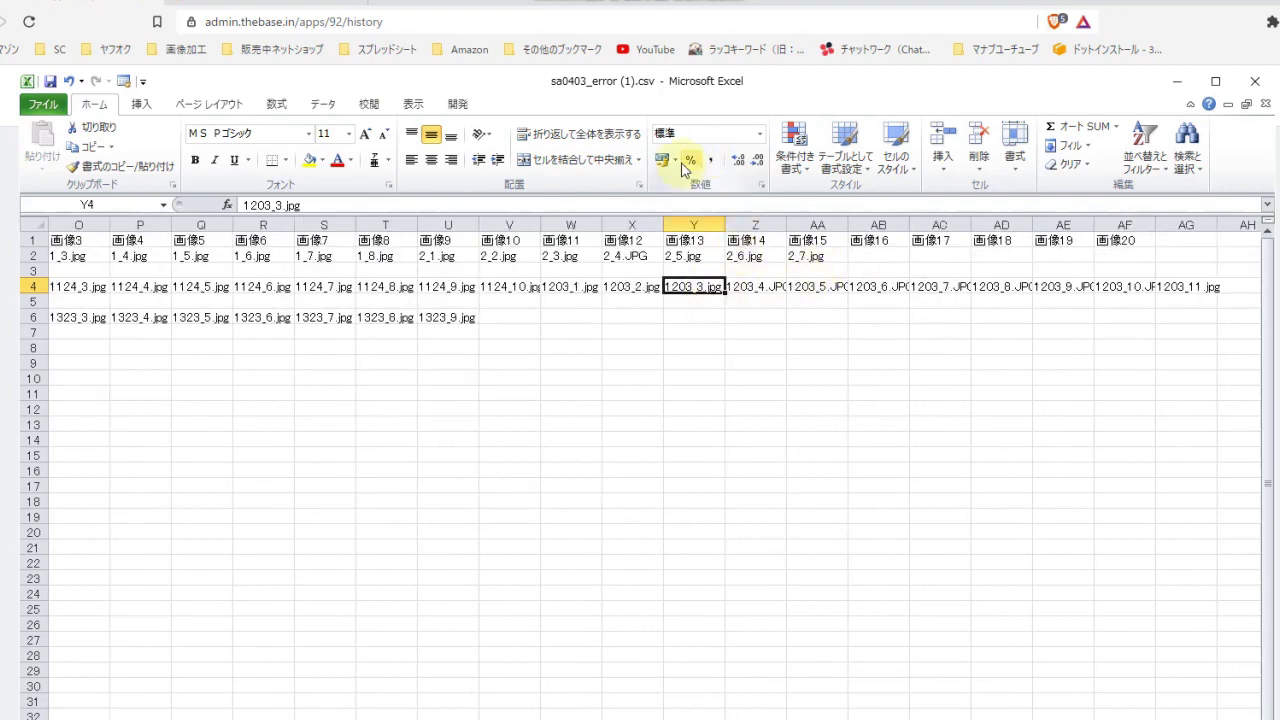
click(310, 160)
click(570, 393)
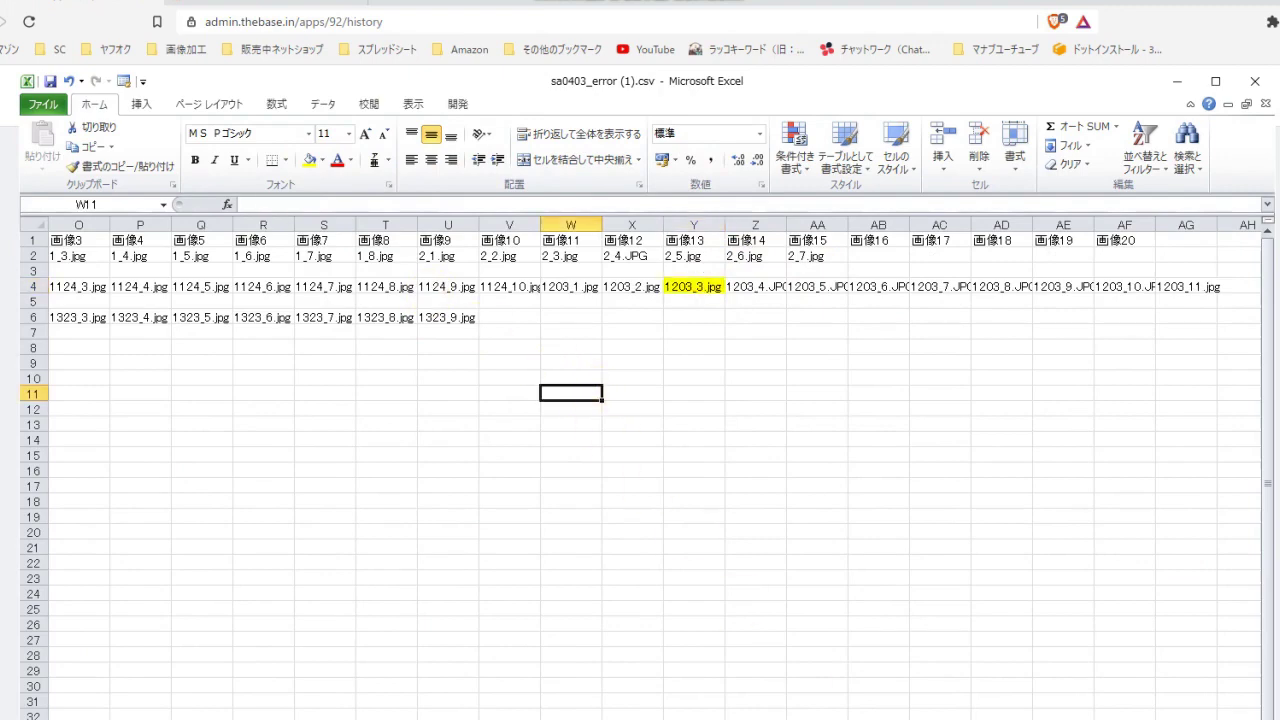
Step: Place the image folder window beside the sheet's 画像13 column and compare the Y4 file name with the matching bag photo's name
key(alt+Tab)
drag(912, 328, 391, 72)
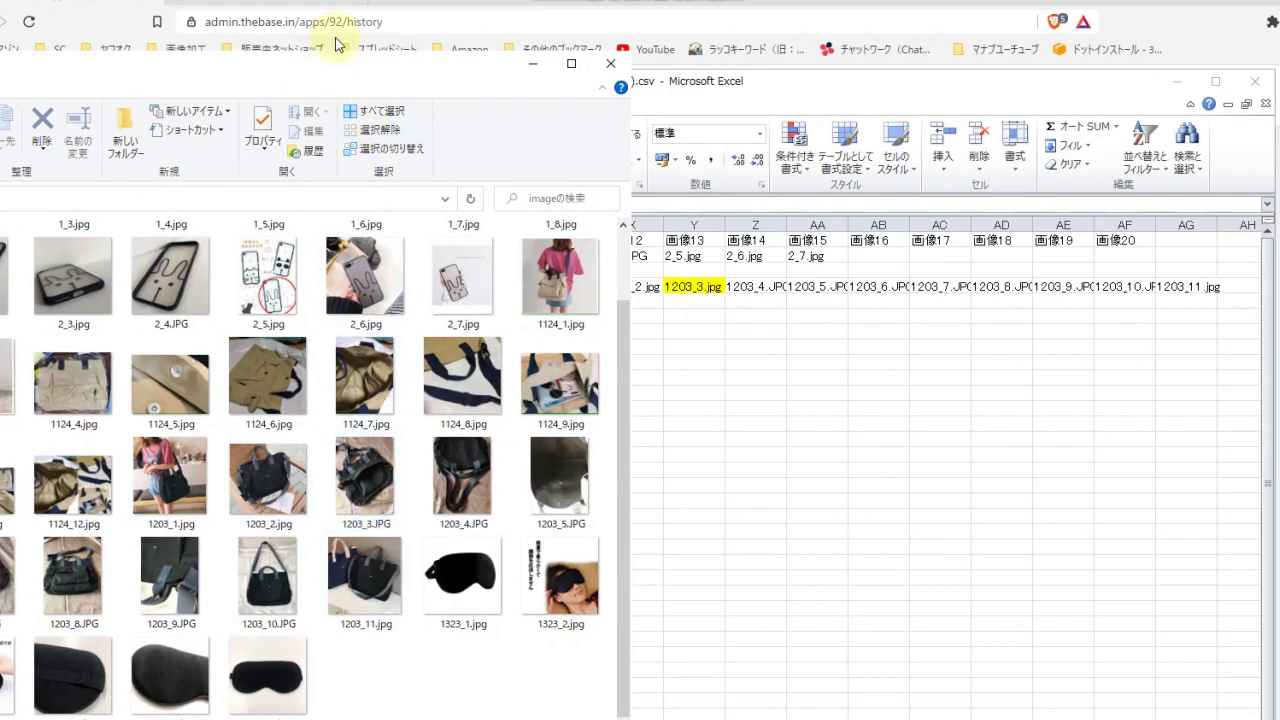
drag(320, 55, 302, 18)
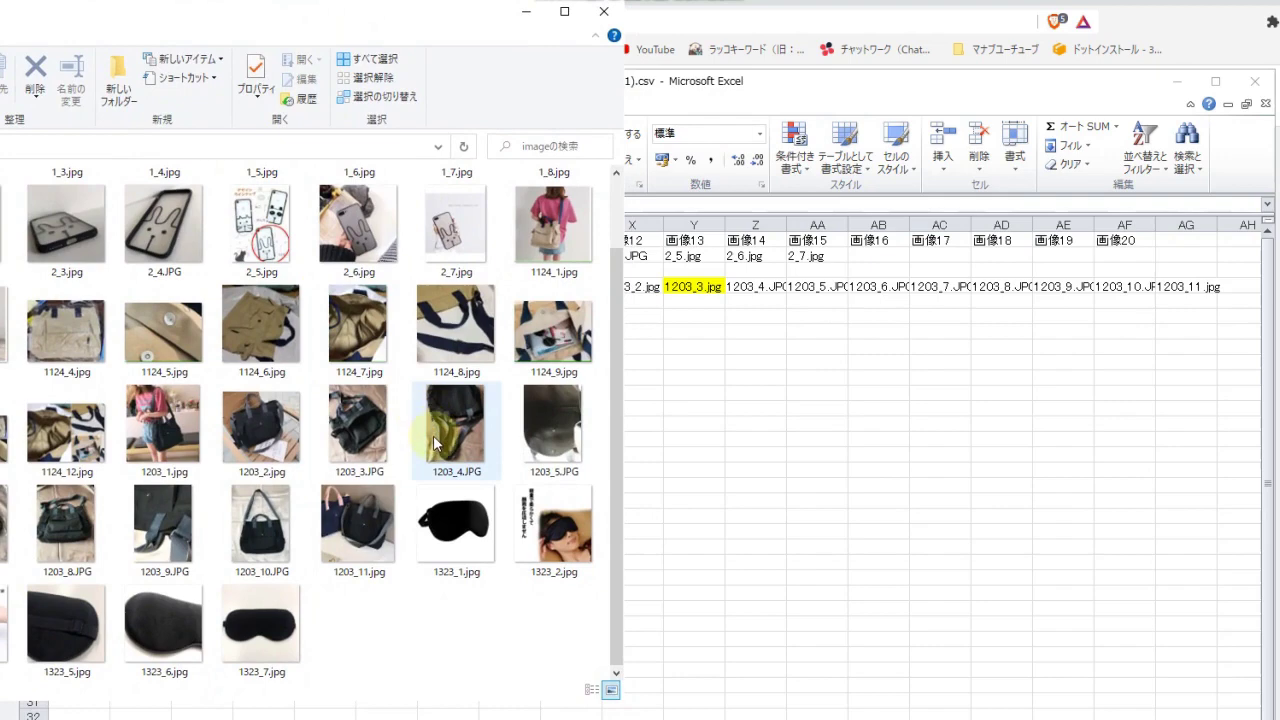
click(712, 296)
click(708, 292)
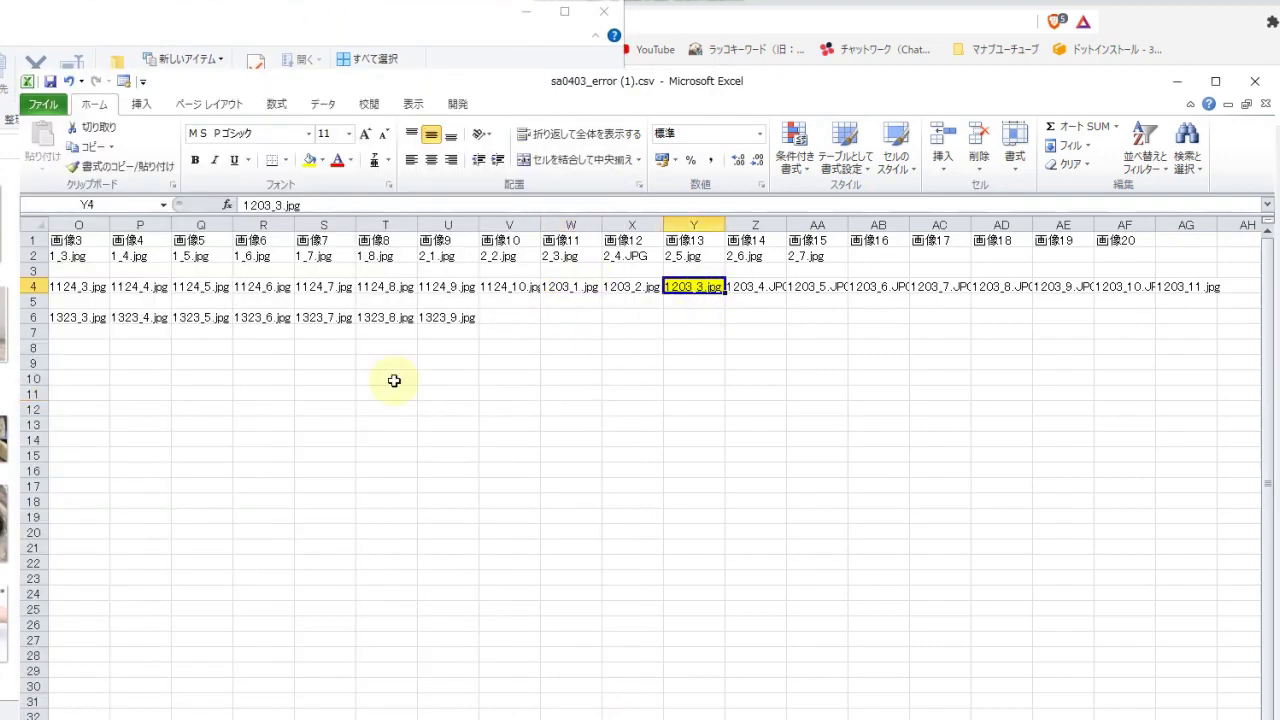
click(5, 416)
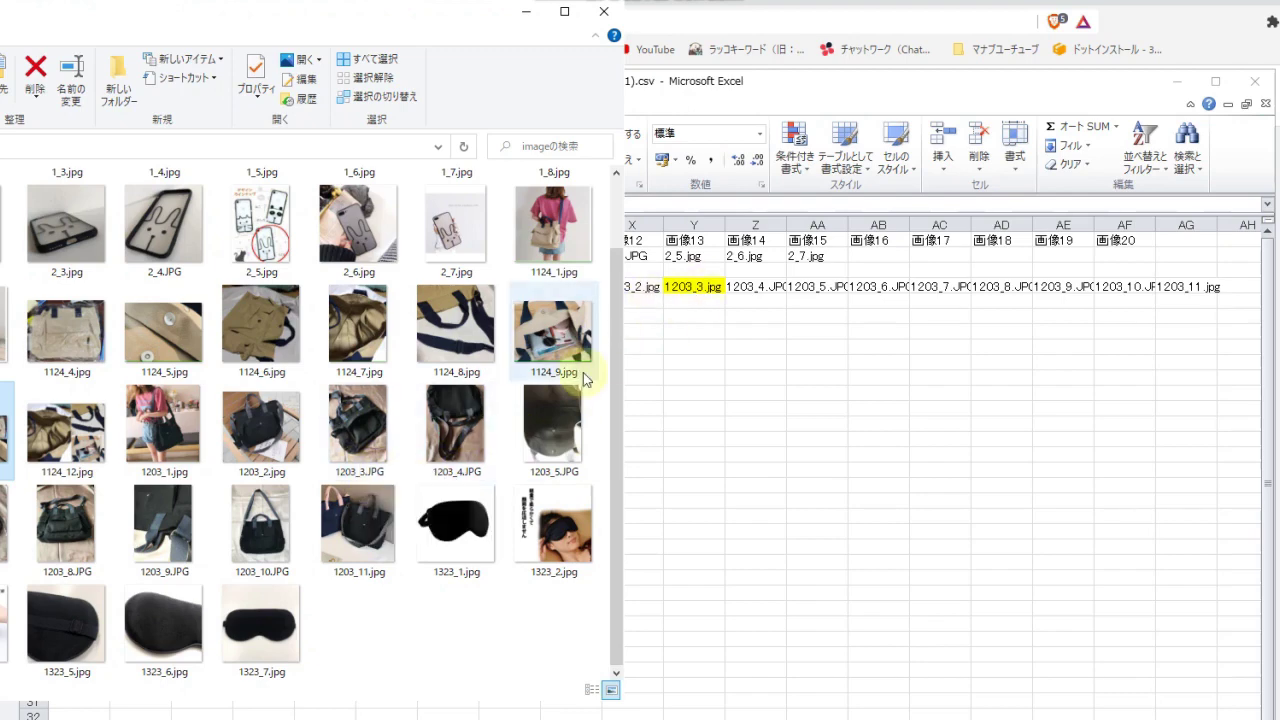
click(719, 292)
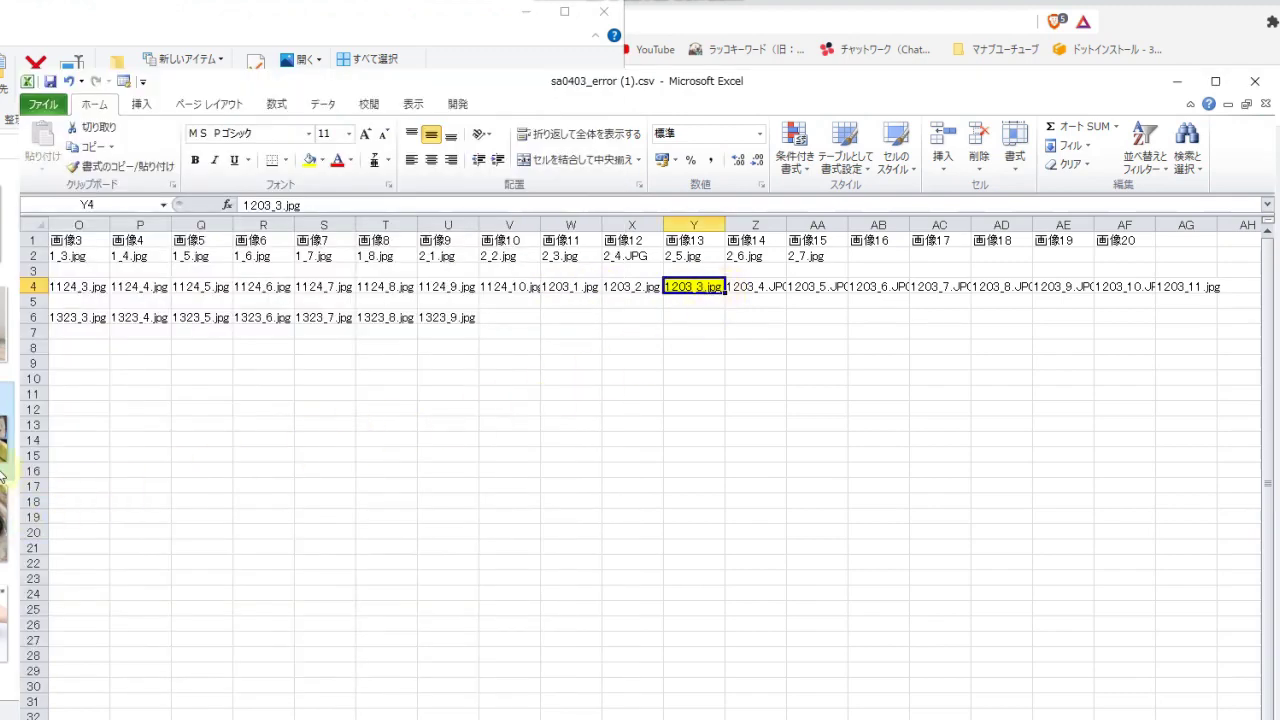
click(3, 478)
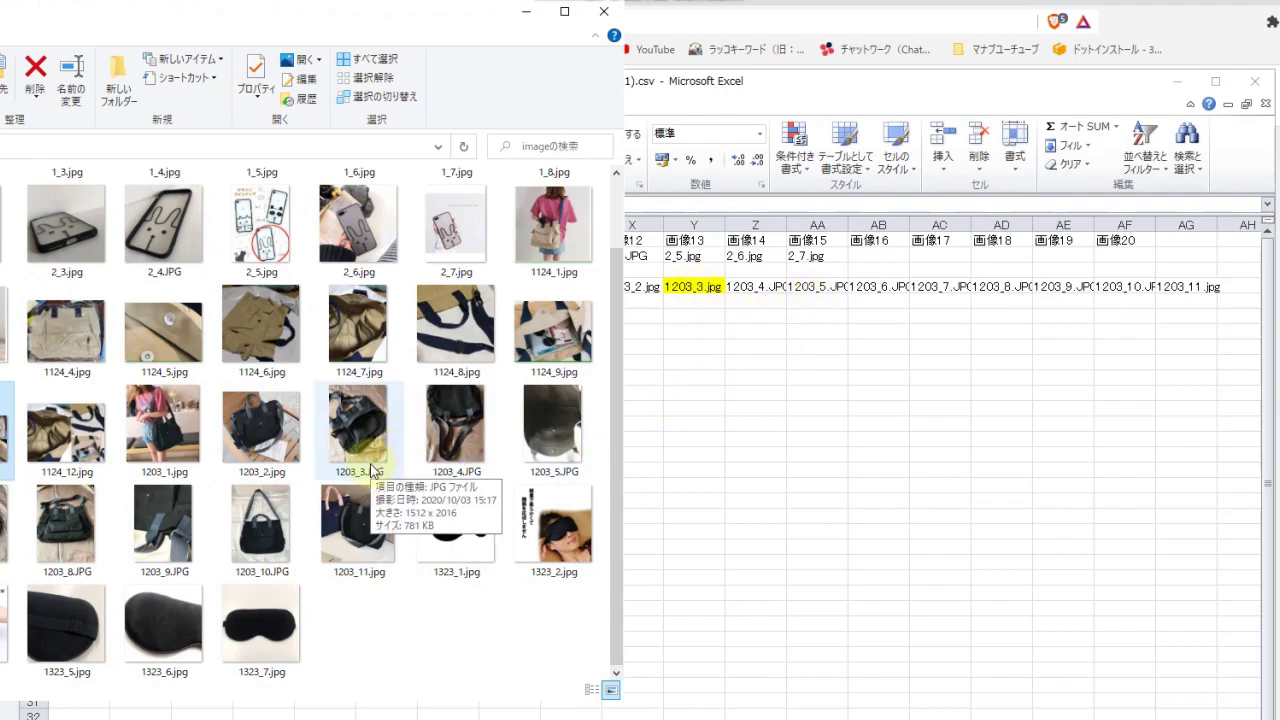
Step: Compare the extensions of the Z4 and X4 entries, 1203_4.JPG and 1203_2.jpg, with the matching files in the image folder
click(765, 292)
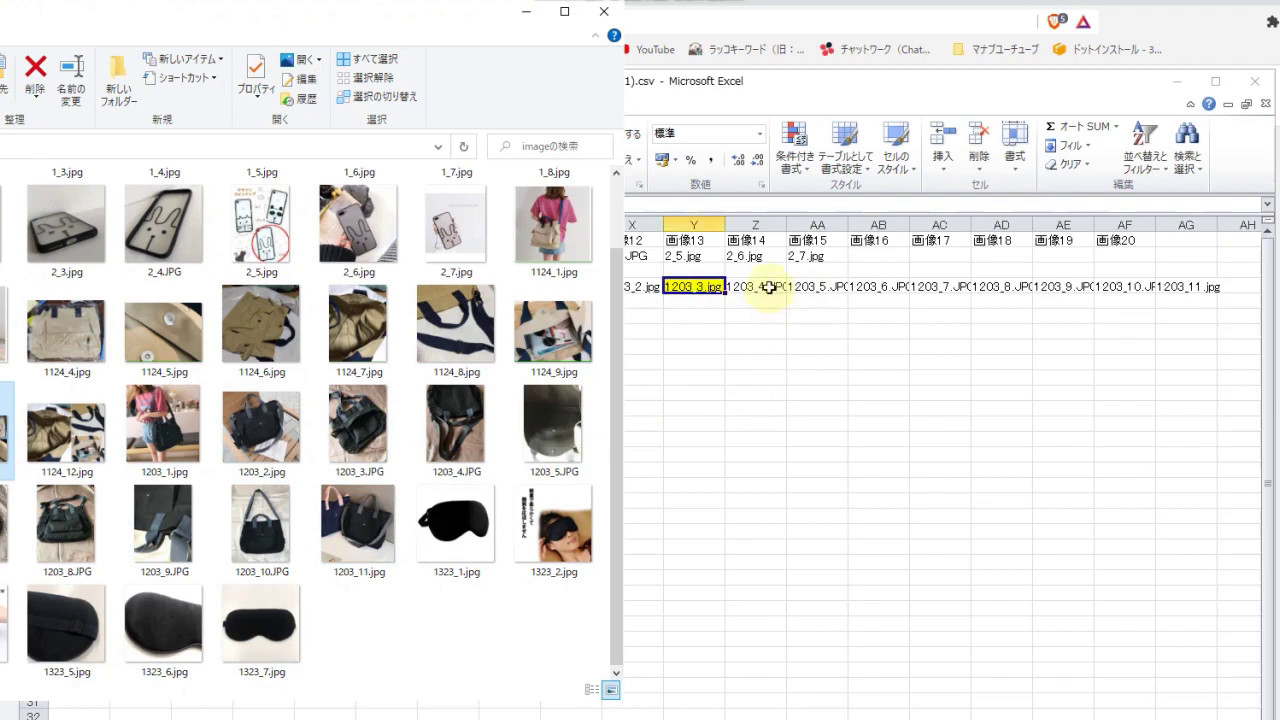
click(750, 290)
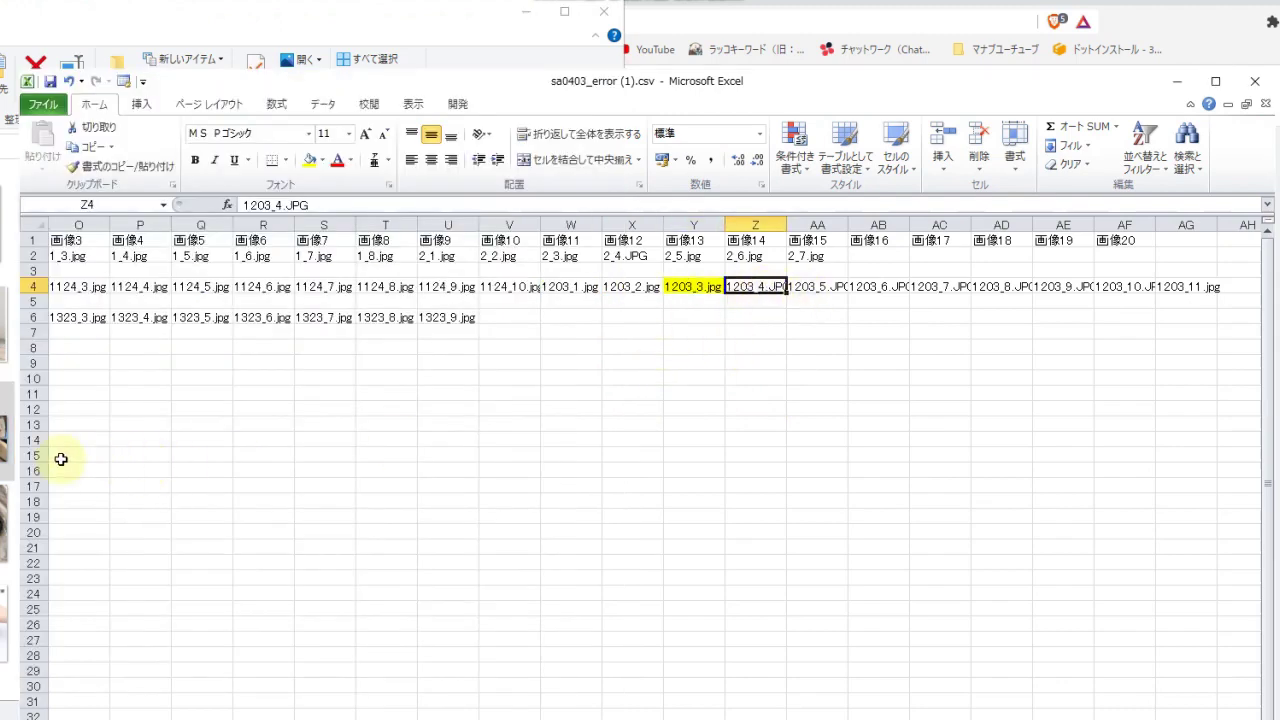
click(8, 452)
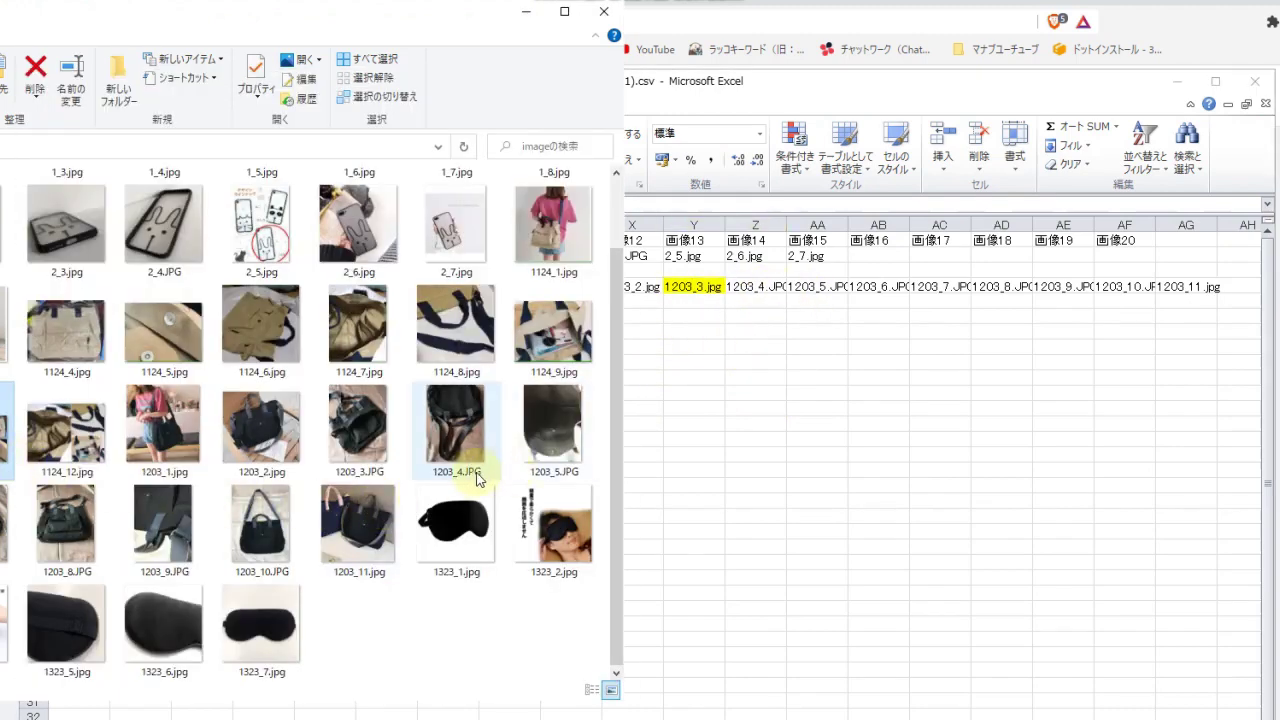
click(700, 300)
click(637, 285)
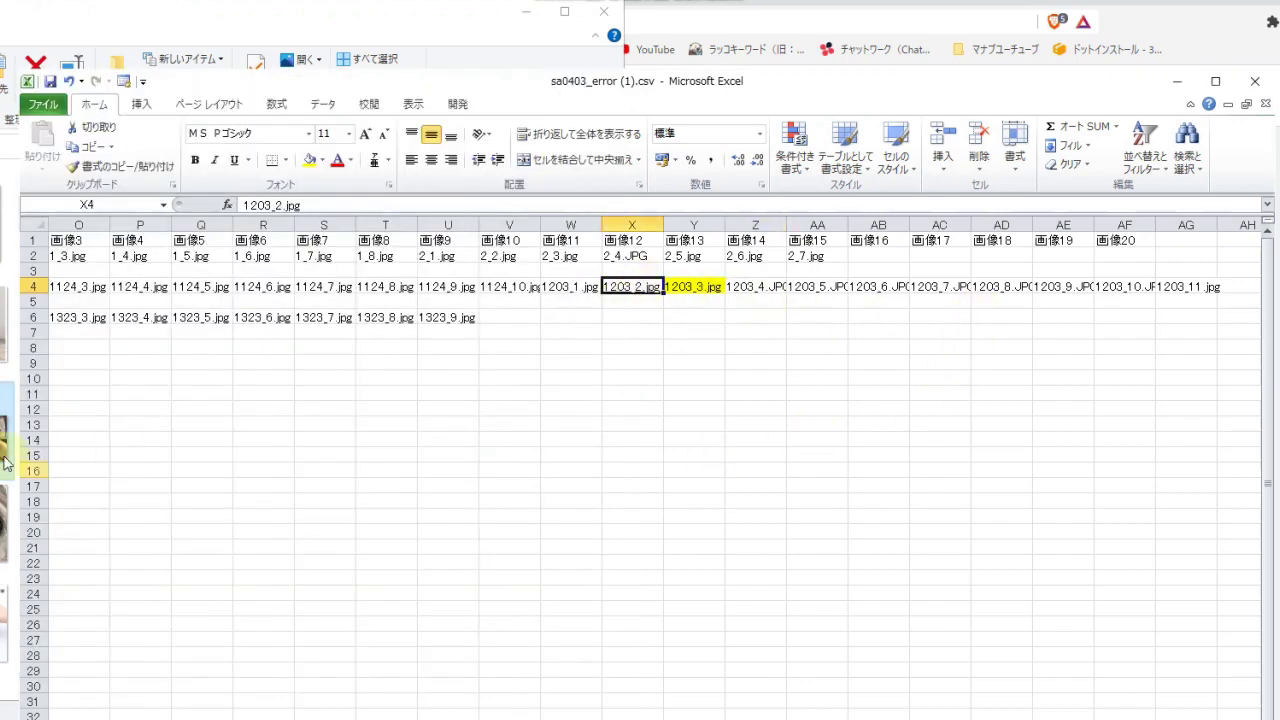
click(5, 462)
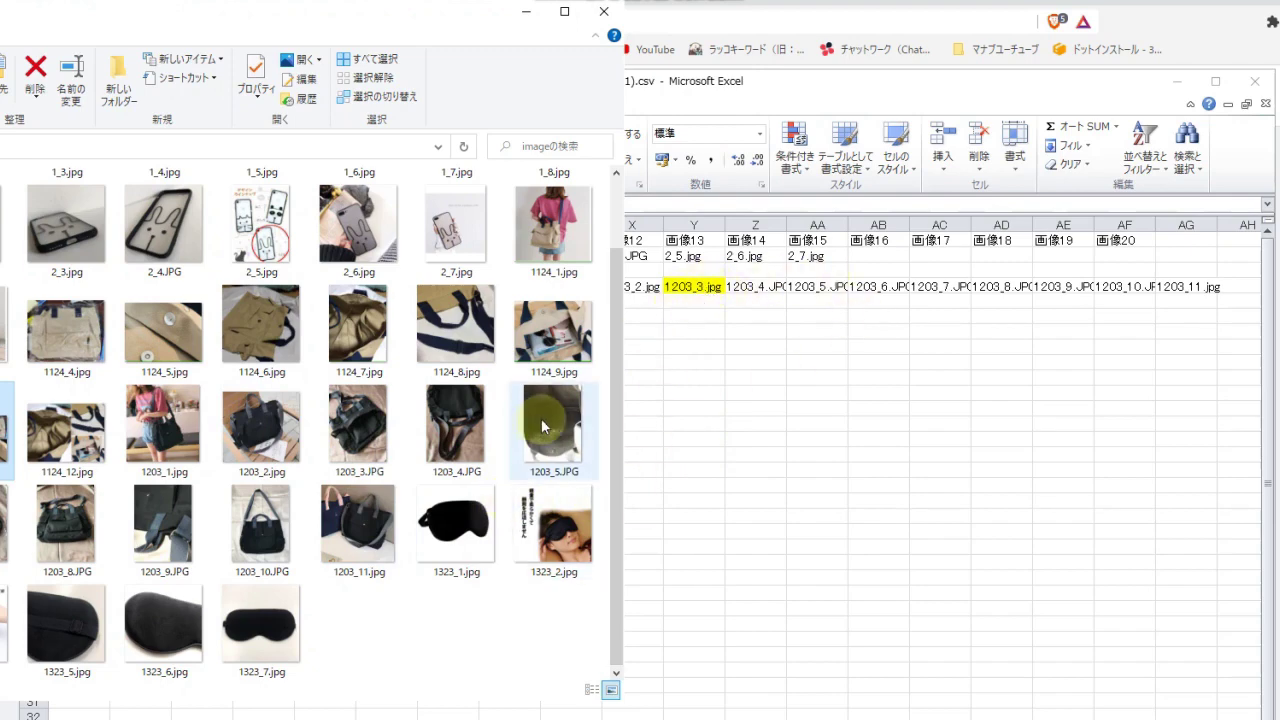
Step: Change the file name in the highlighted cell Y4 to 1203_3.JPG with an uppercase extension
click(709, 288)
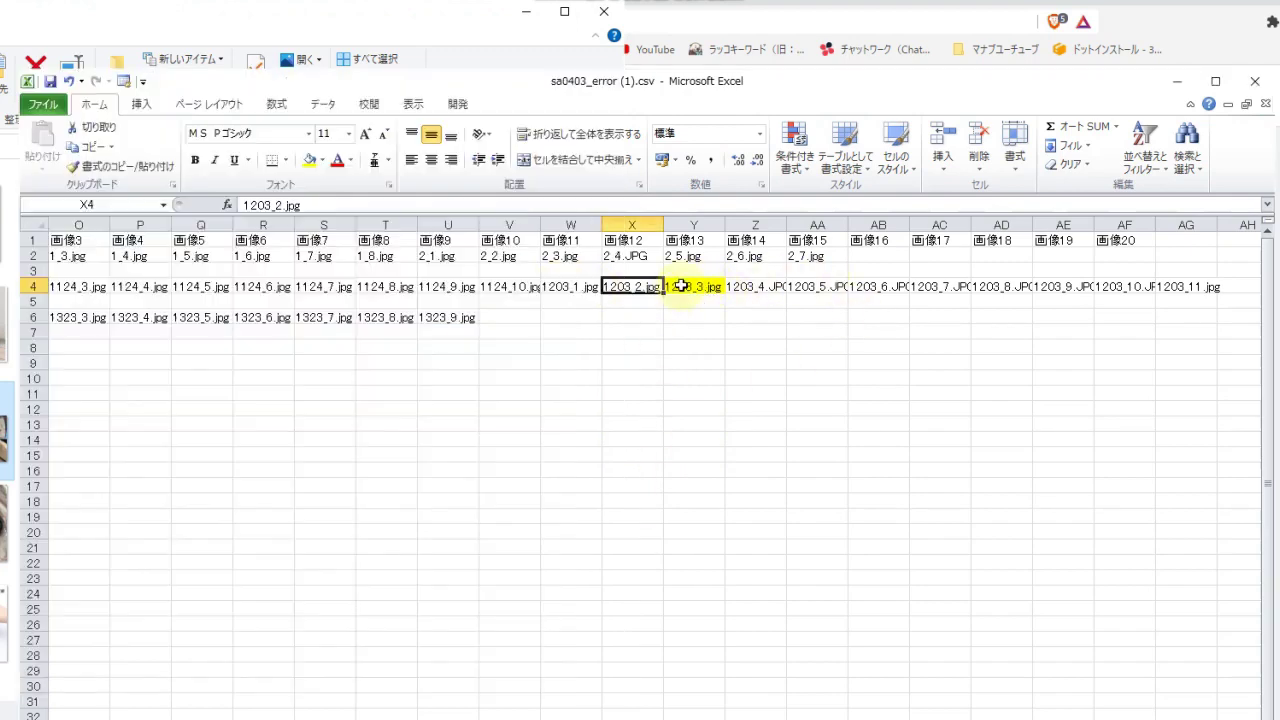
click(710, 290)
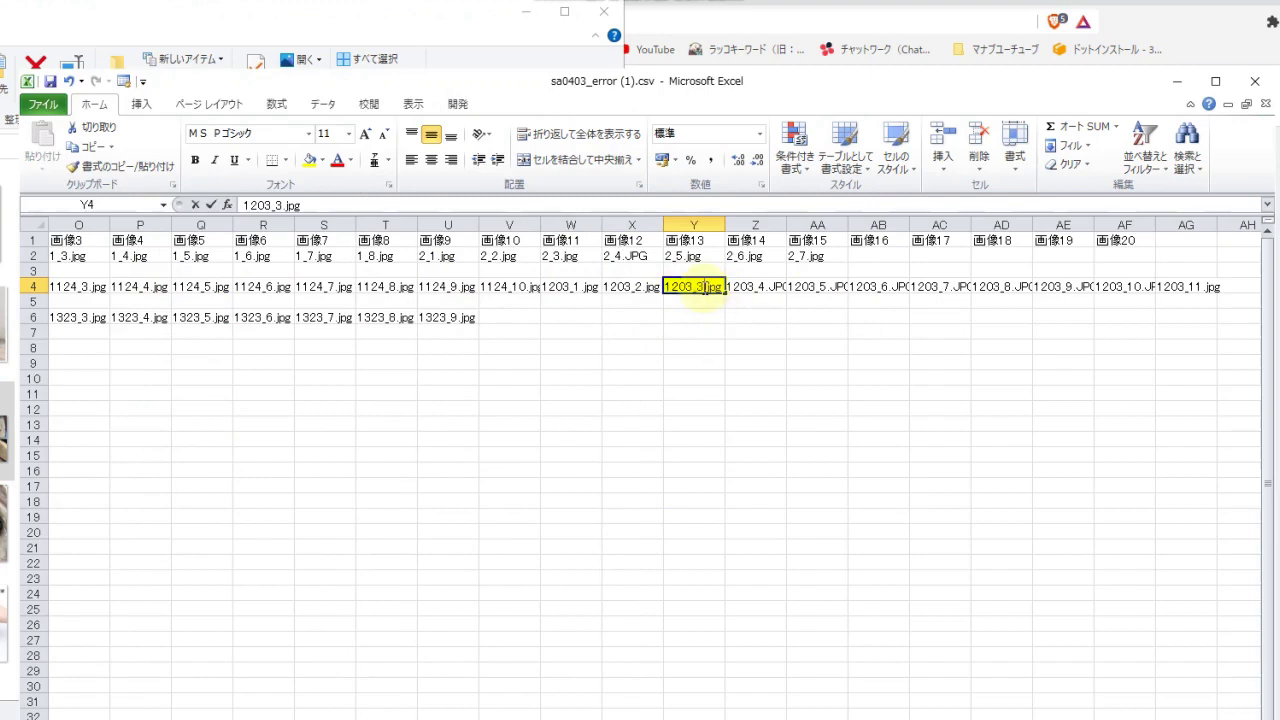
double_click(708, 288)
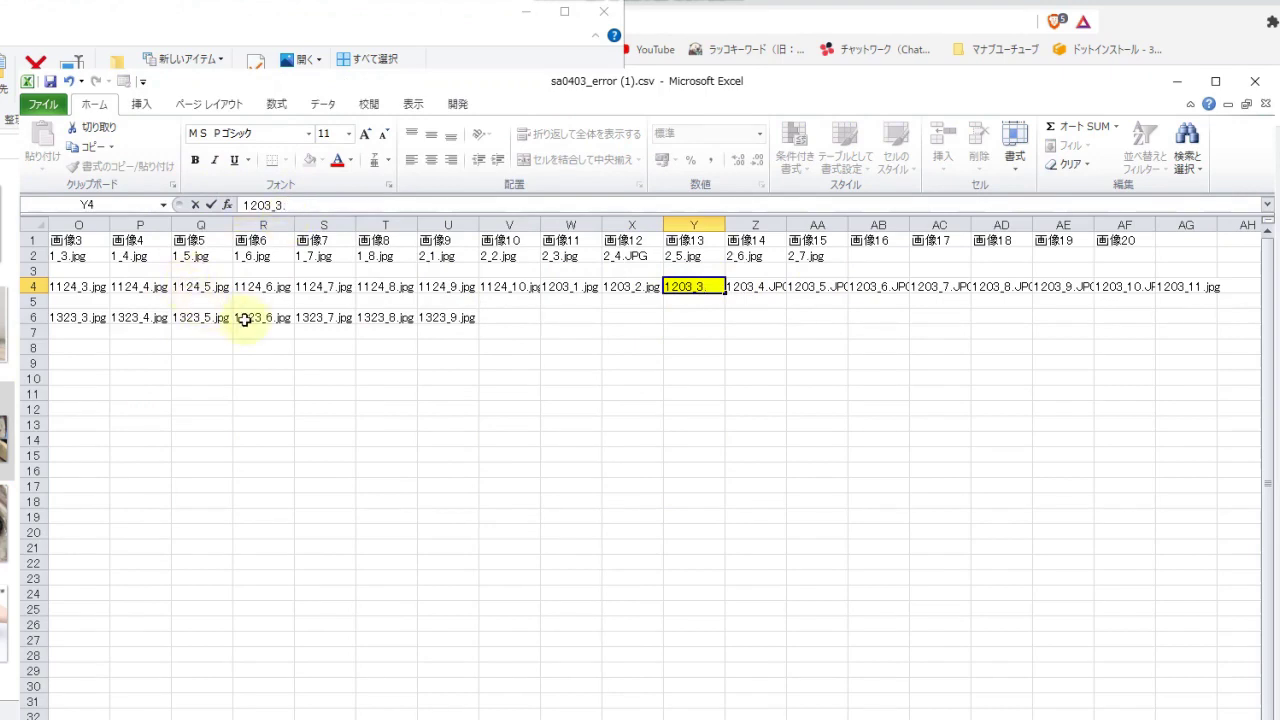
text(G)
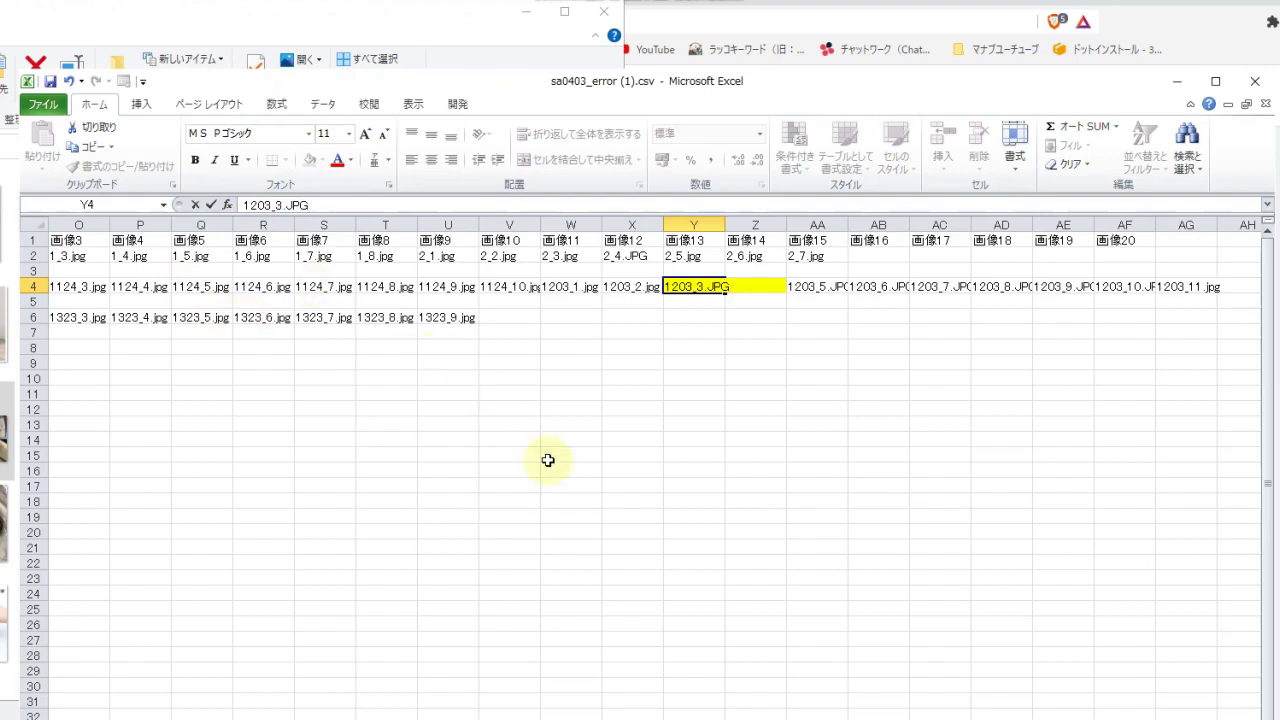
click(588, 497)
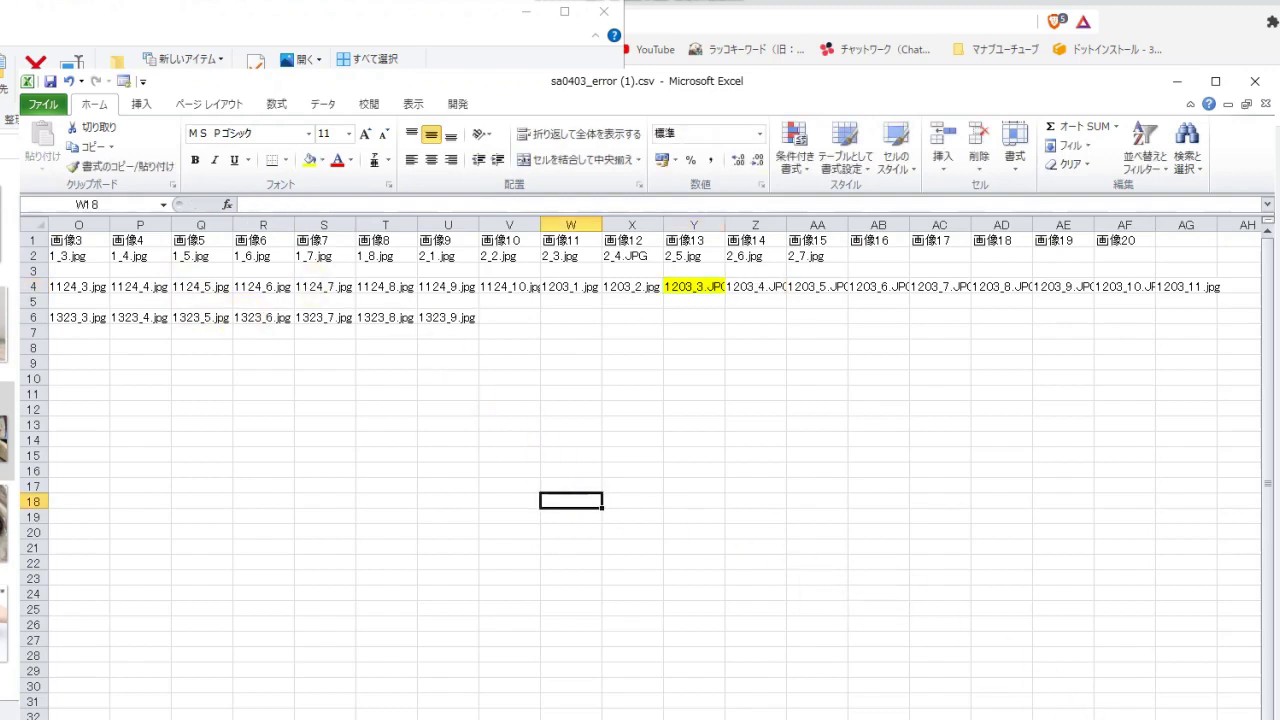
Step: Recheck the row 6 error and compare the row's 画像8 and 画像9 entries with the eye mask photos in the image folder
scroll(640, 400, left, 2)
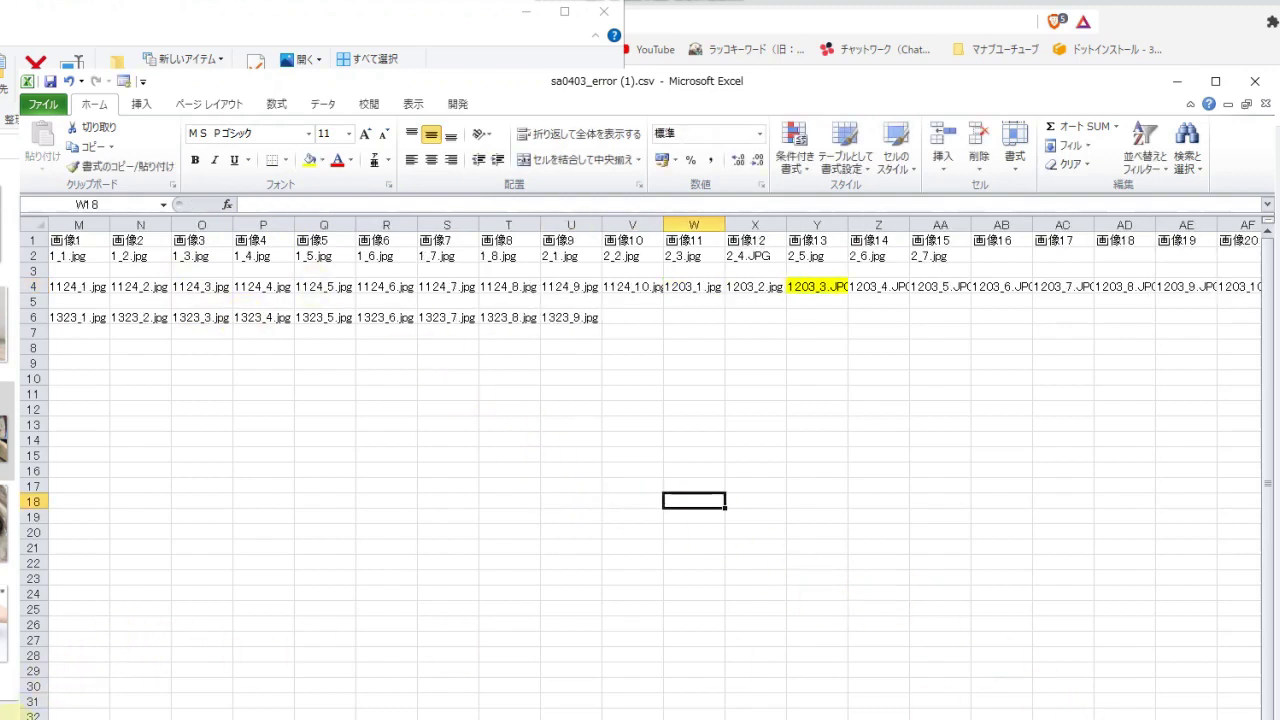
scroll(191, 417, left, 6)
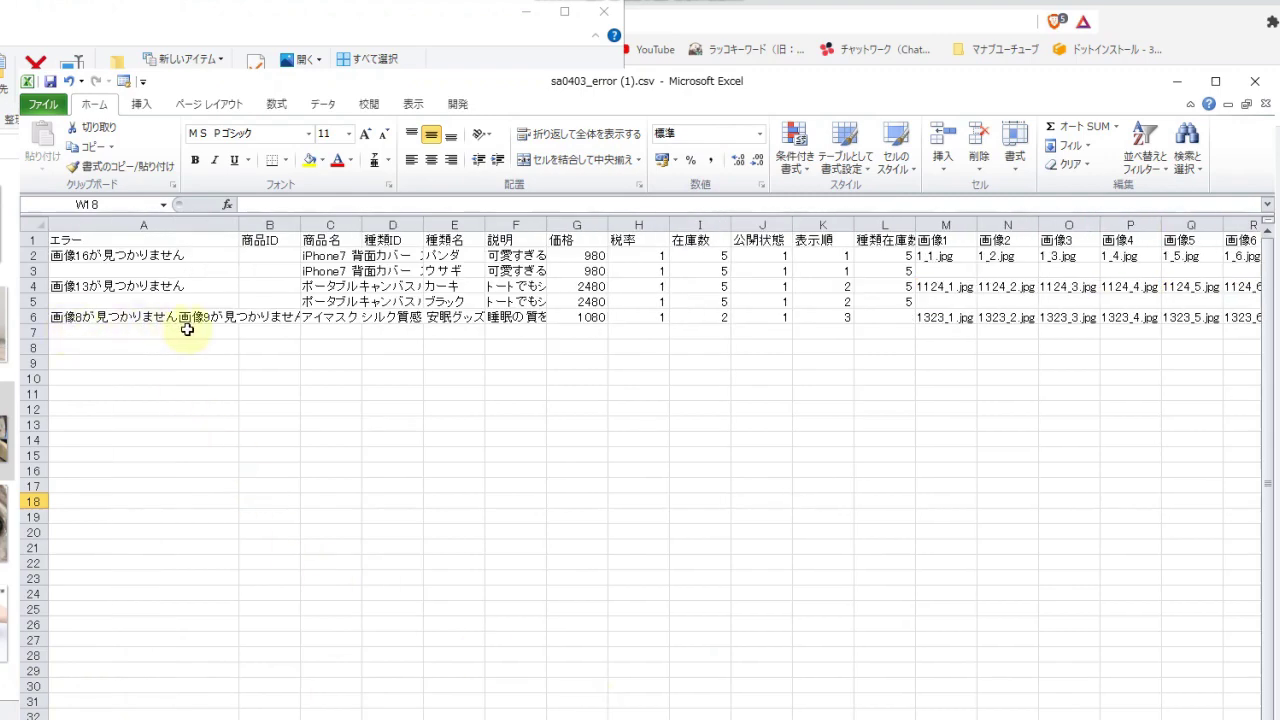
drag(260, 318, 332, 320)
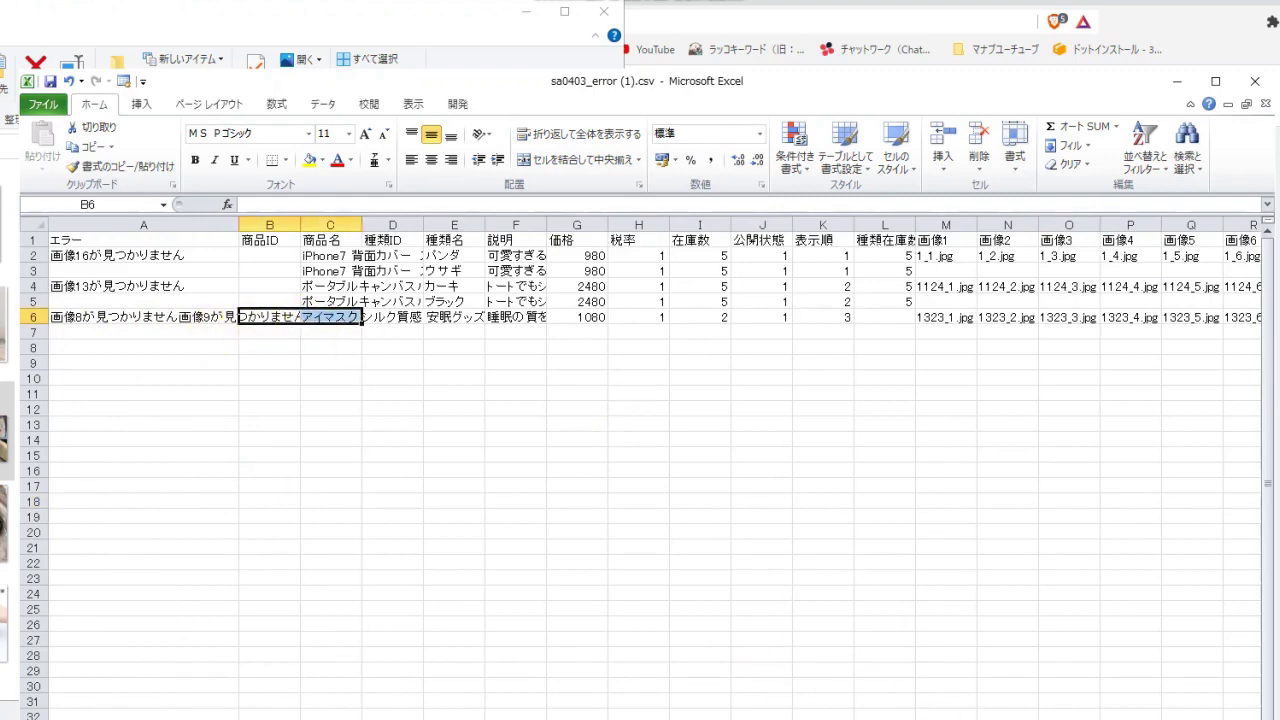
scroll(640, 450, right, 6)
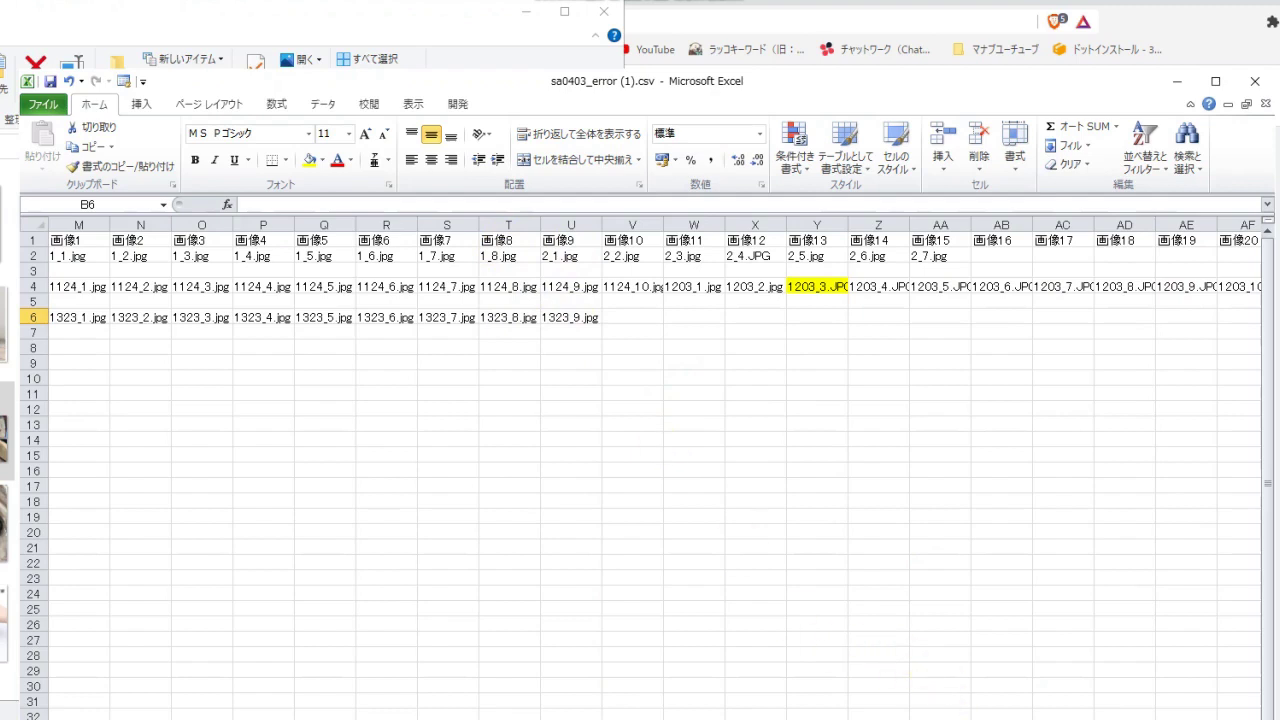
scroll(640, 450, left, 2)
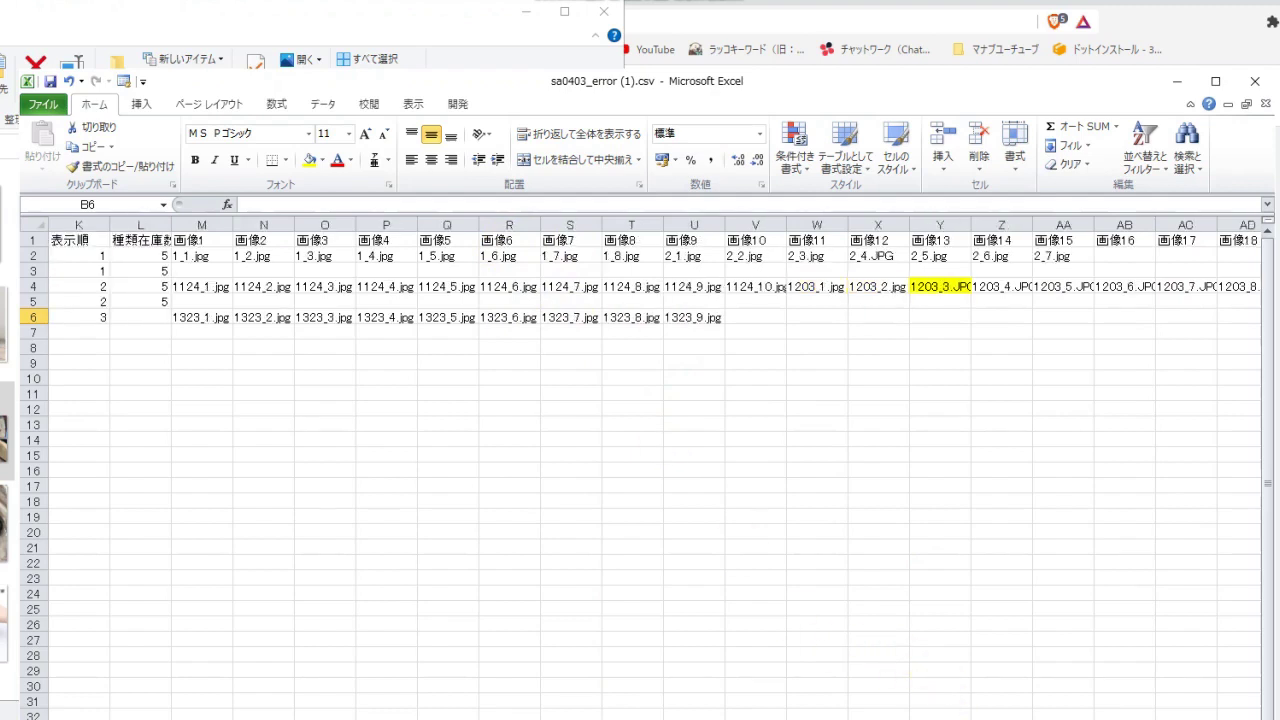
click(3, 578)
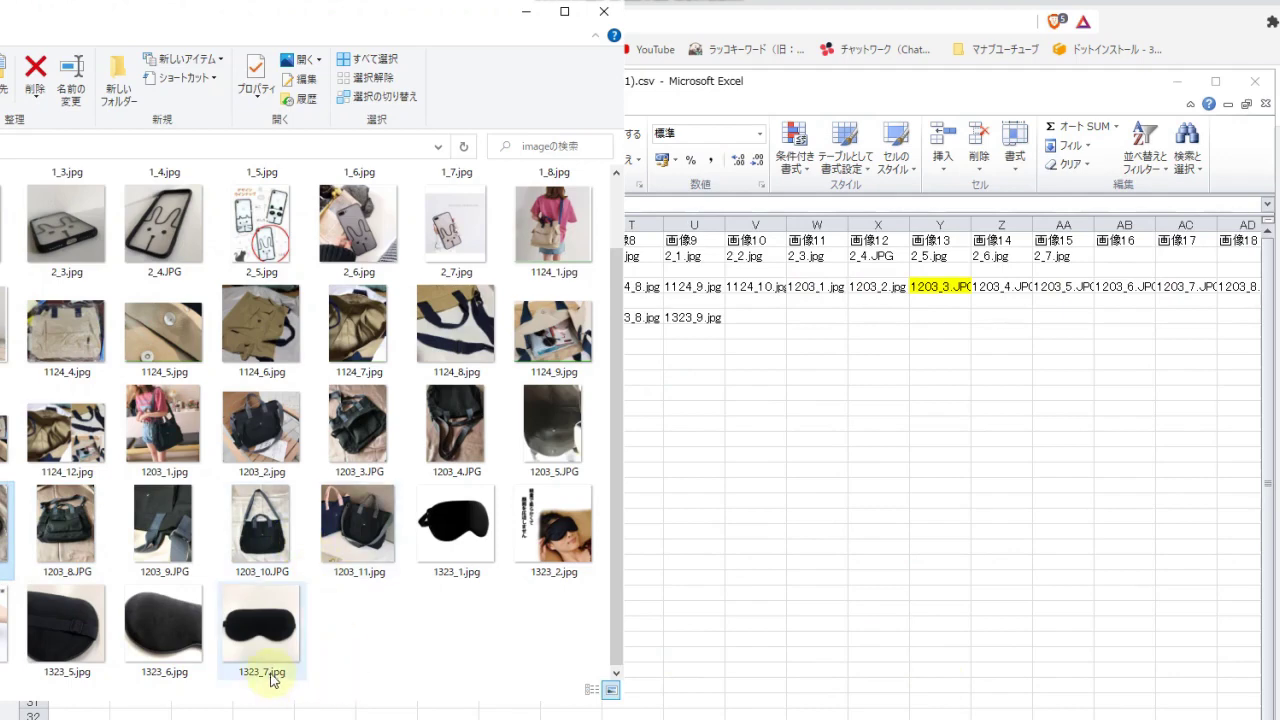
click(641, 500)
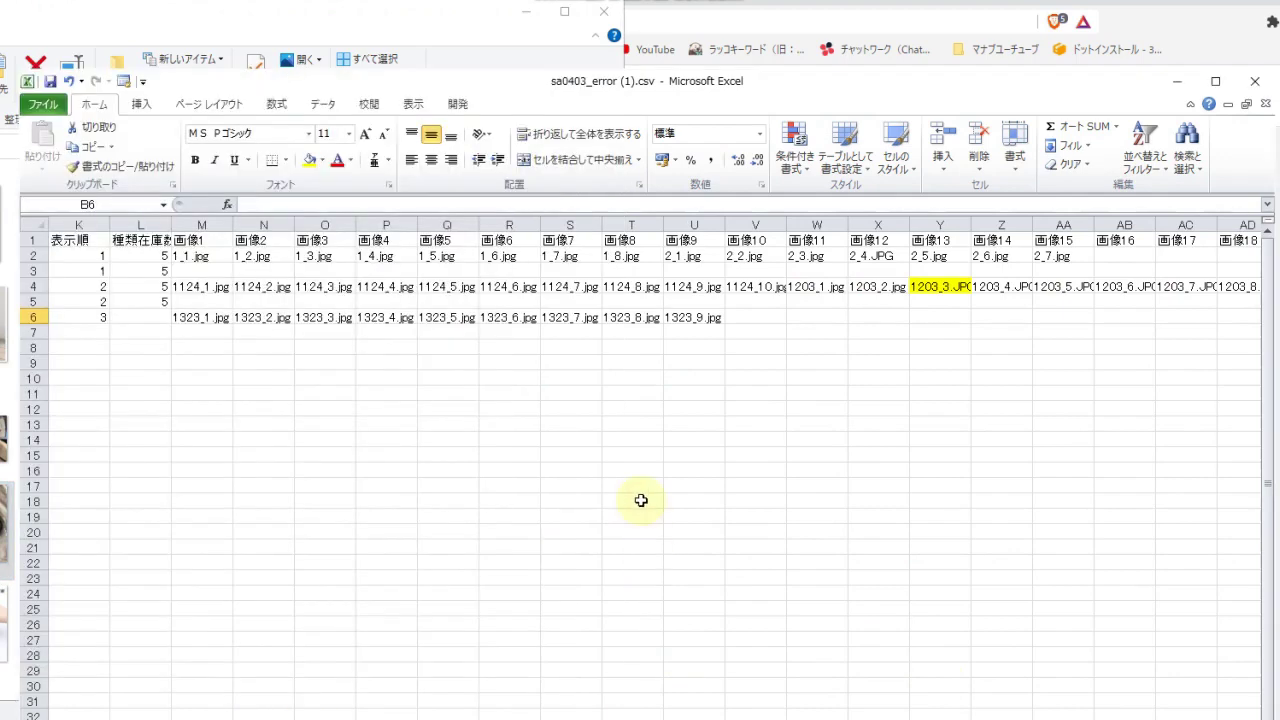
Step: Clear the row 6 entries under 画像8 and 画像9, cells T6 and U6
click(617, 317)
key(BackSpace)
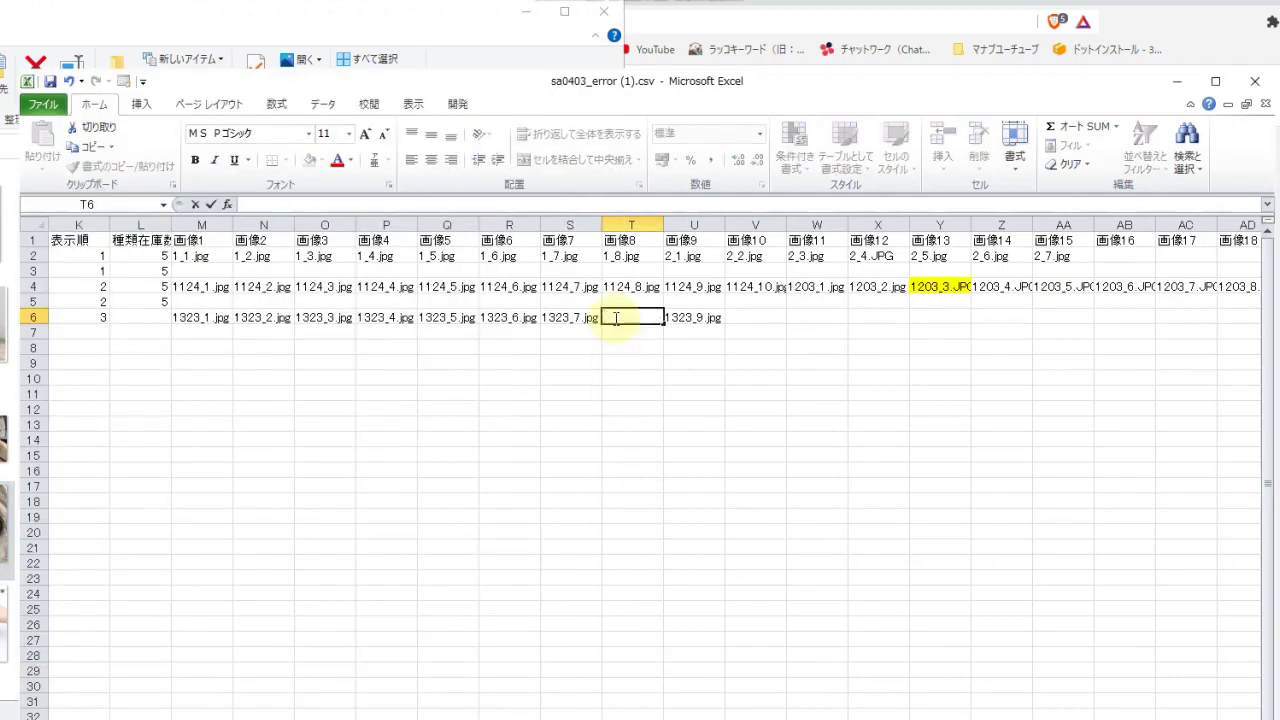
click(694, 320)
key(BackSpace)
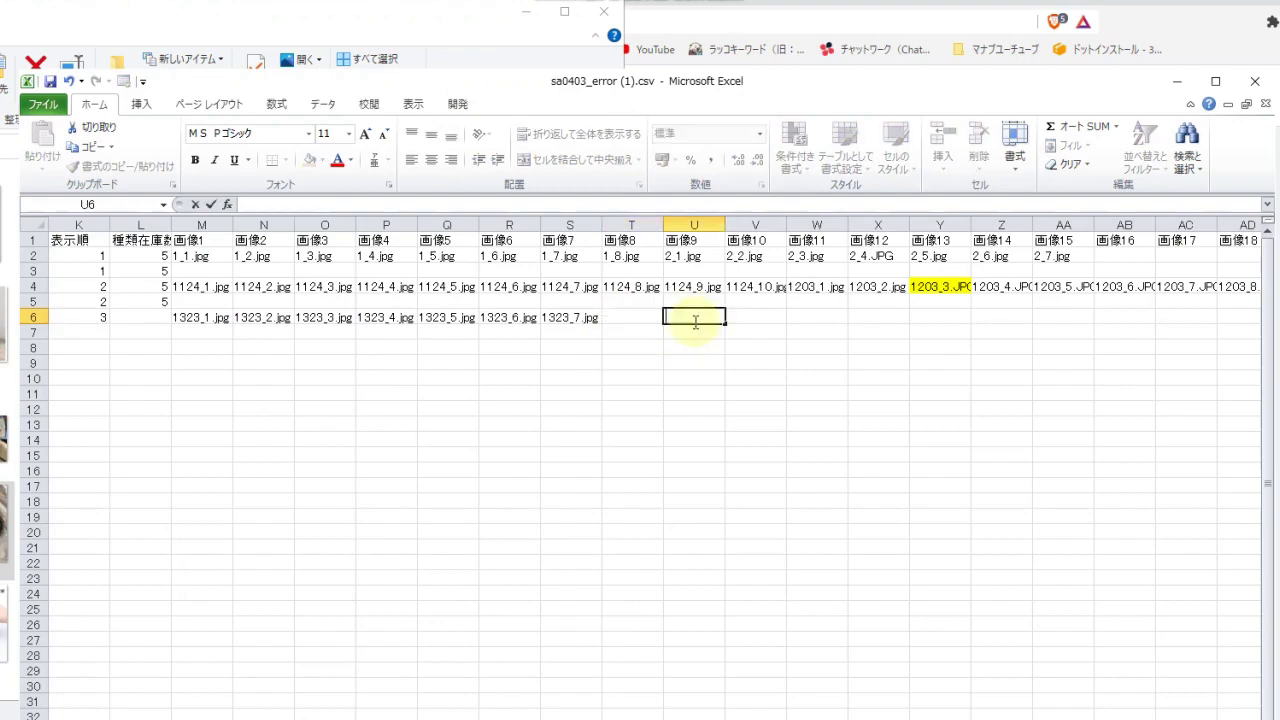
click(752, 392)
scroll(750, 630, left, 10)
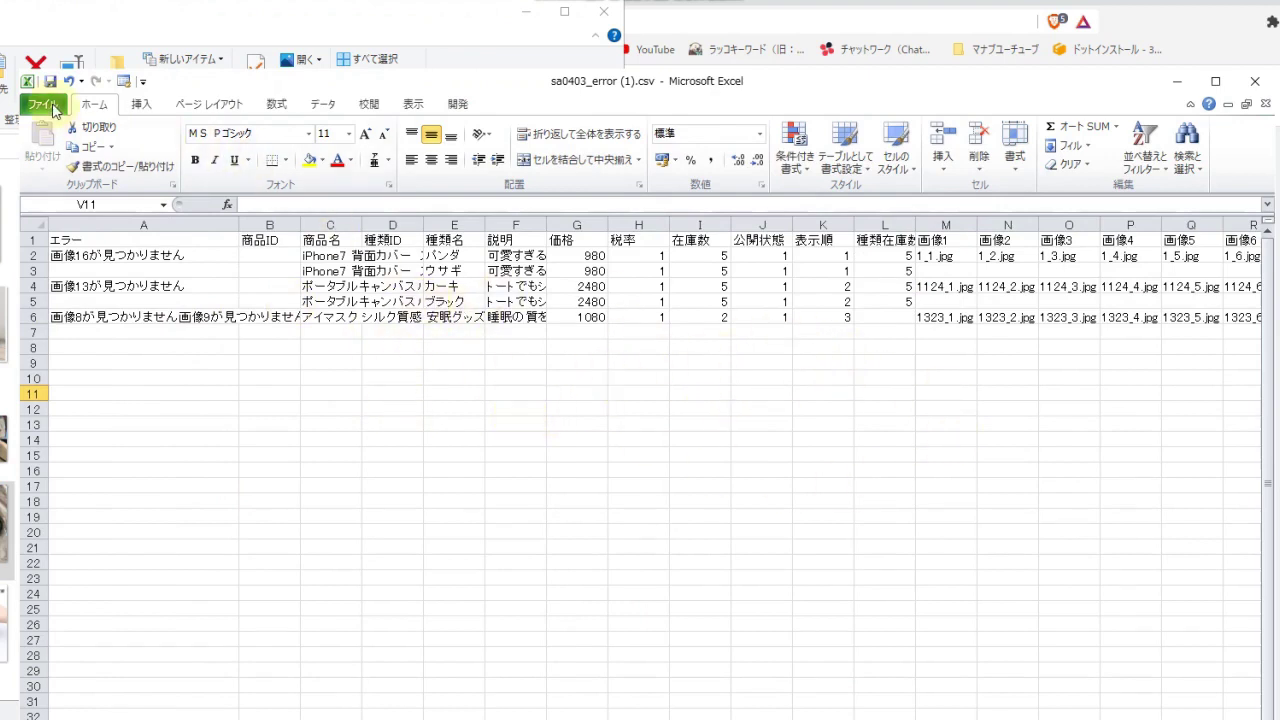
click(45, 105)
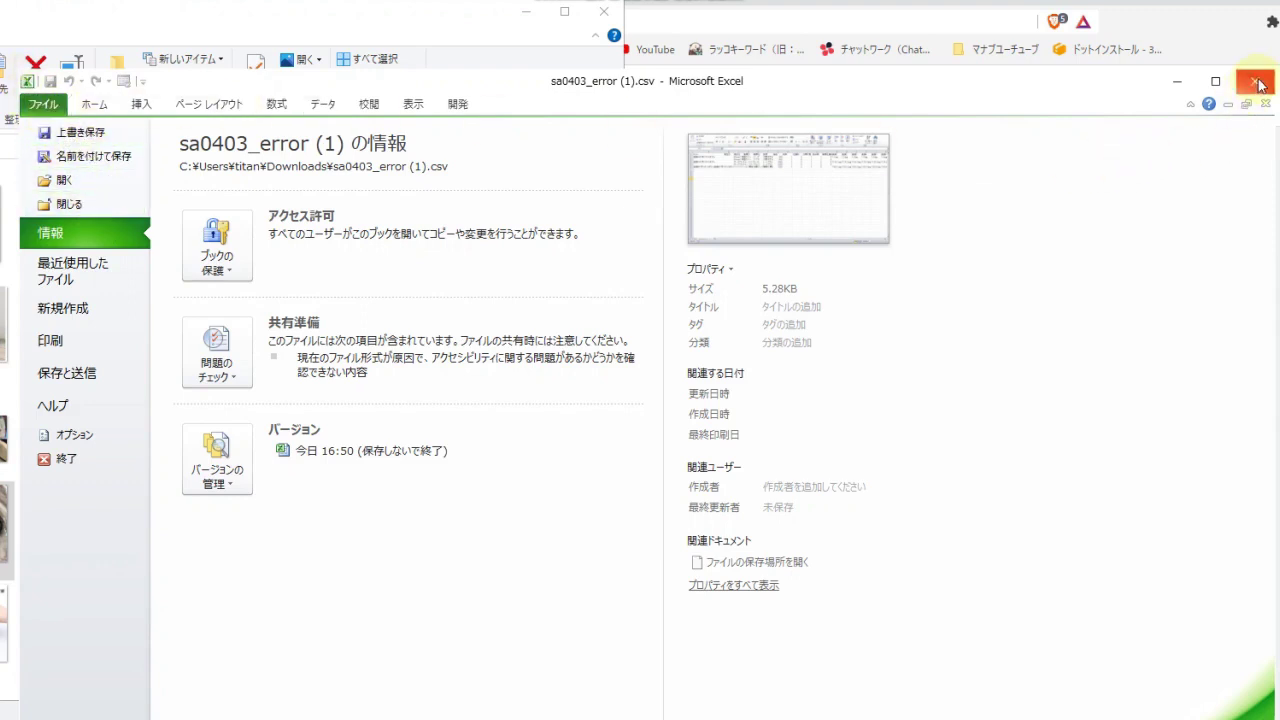
click(94, 104)
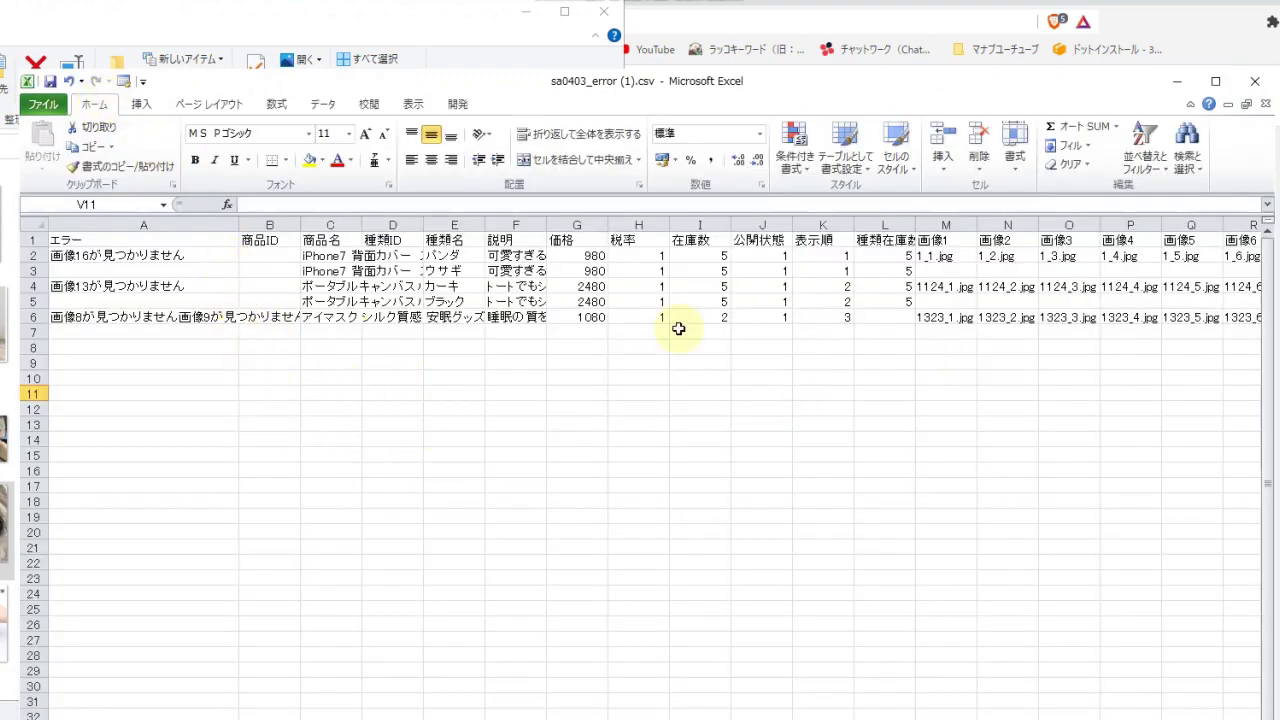
click(152, 222)
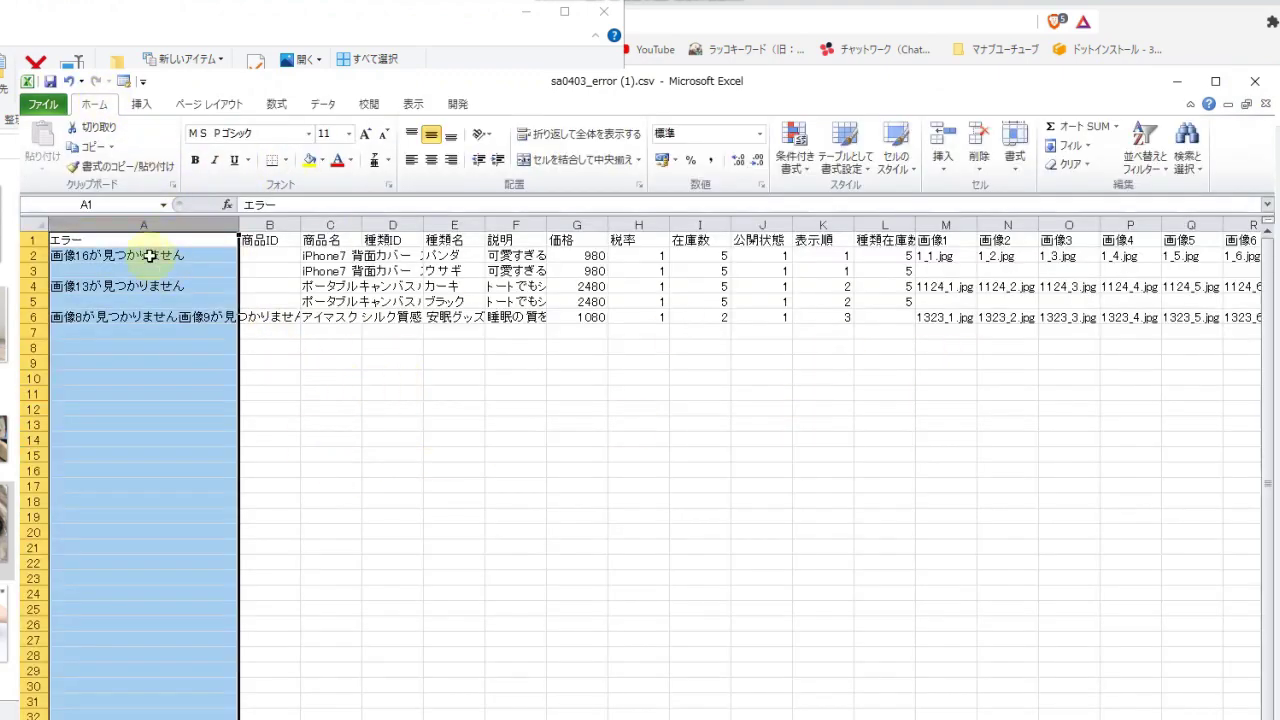
right_click(158, 255)
click(195, 375)
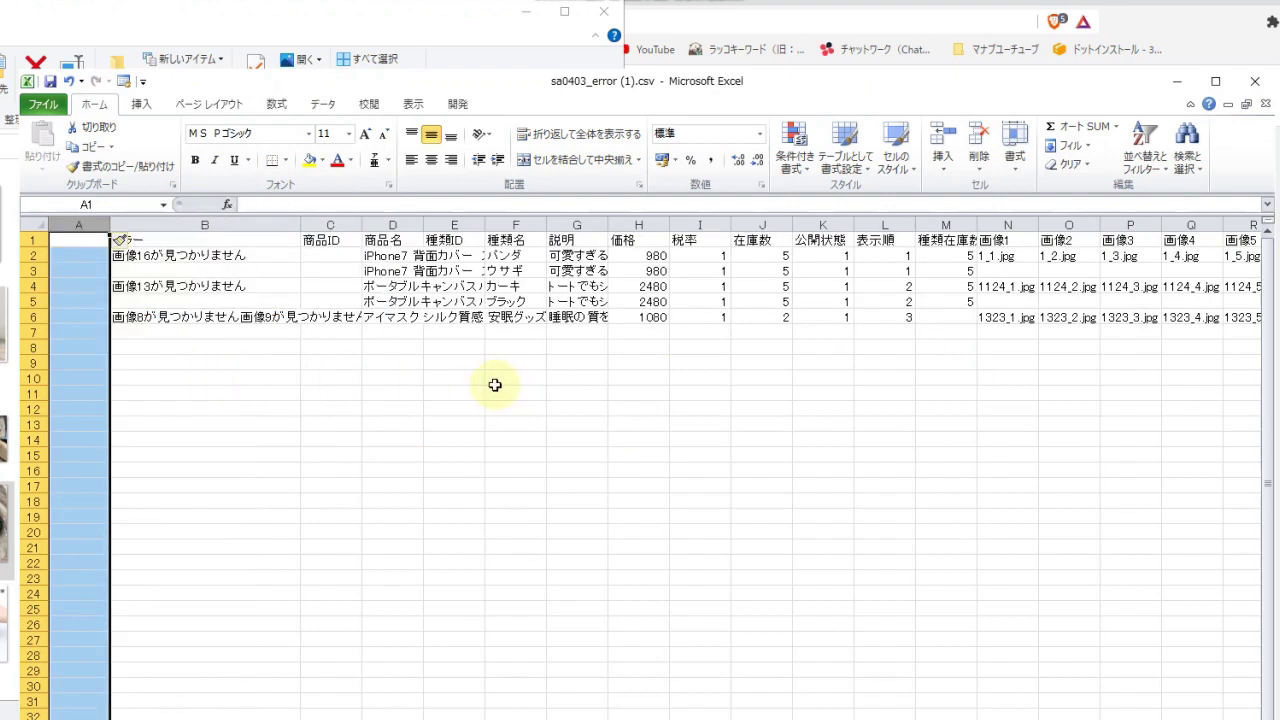
click(191, 409)
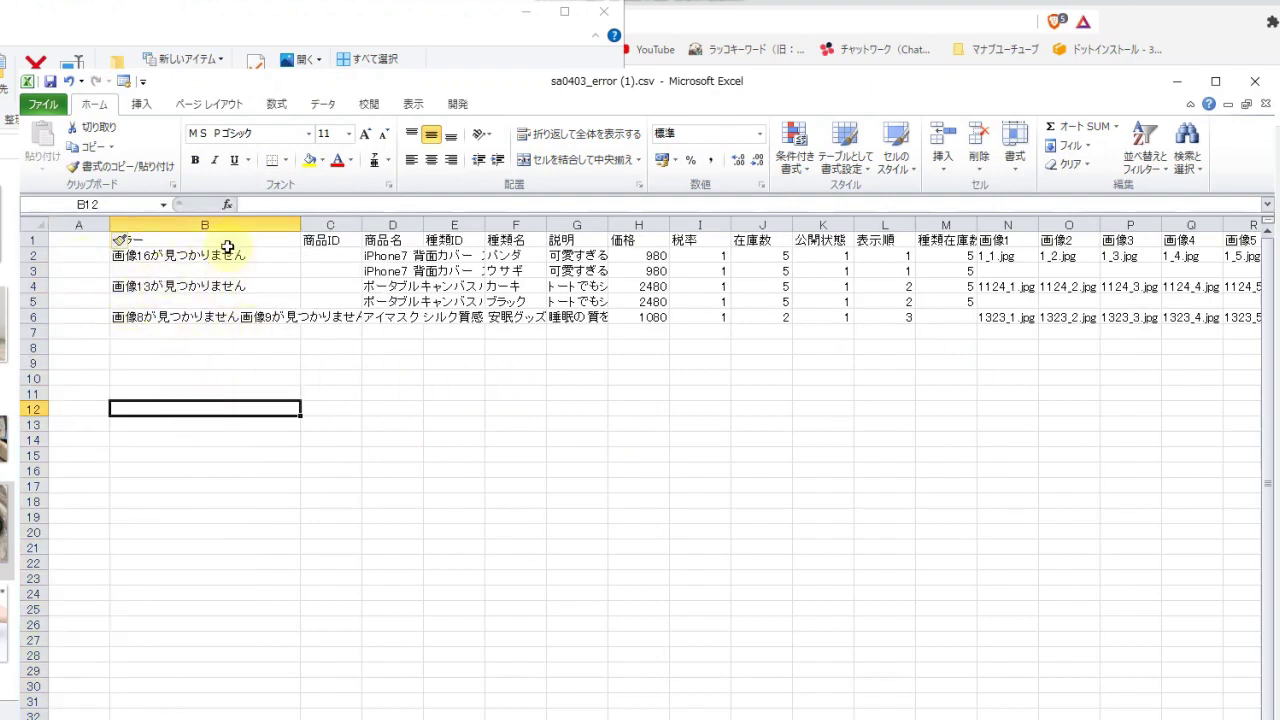
Step: Delete the empty column A together with the エラー column B so that 商品ID becomes the first column
drag(80, 224, 150, 224)
right_click(153, 245)
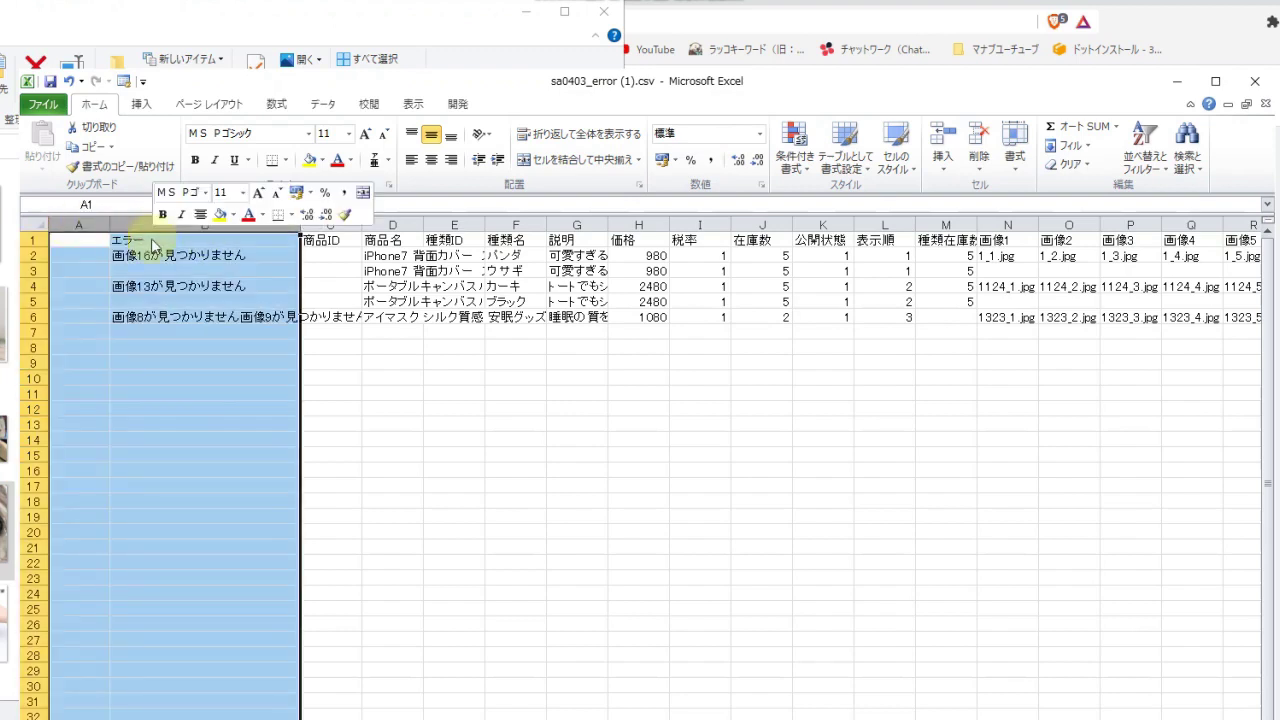
click(200, 374)
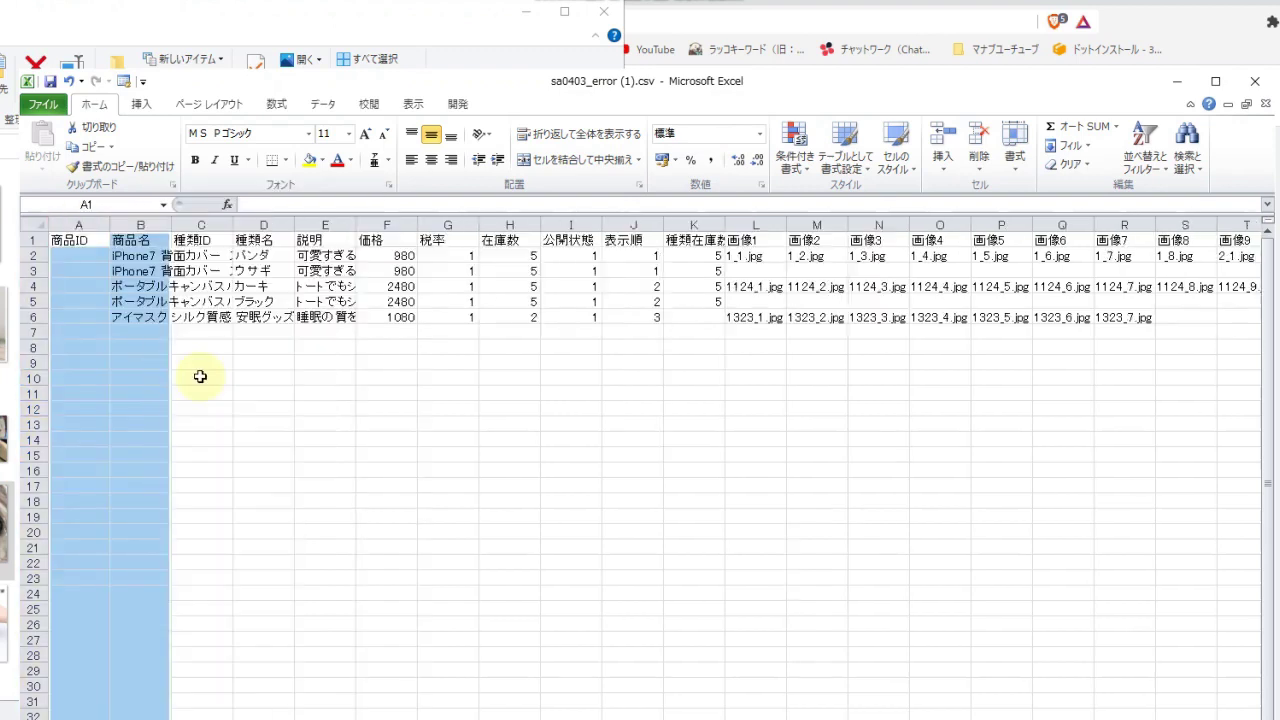
click(386, 409)
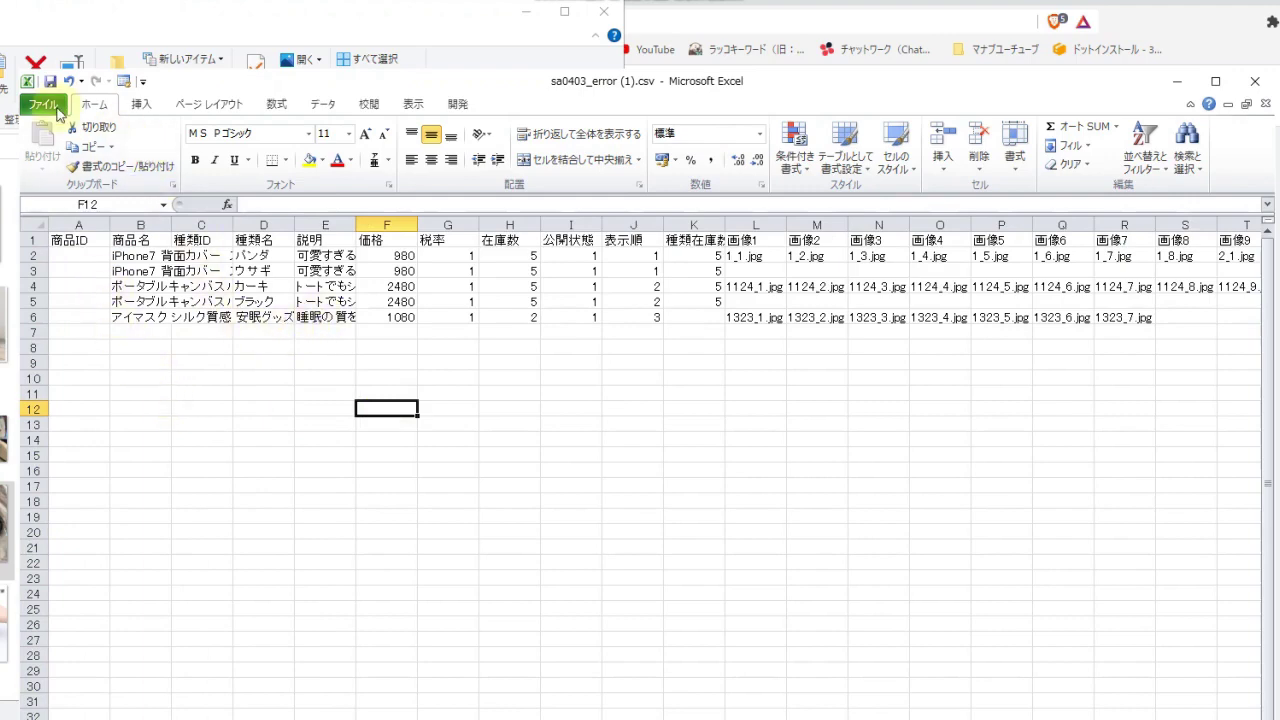
Step: Save the corrected sheet over sa0403_error (1).csv and keep the workbook open
click(57, 110)
click(62, 129)
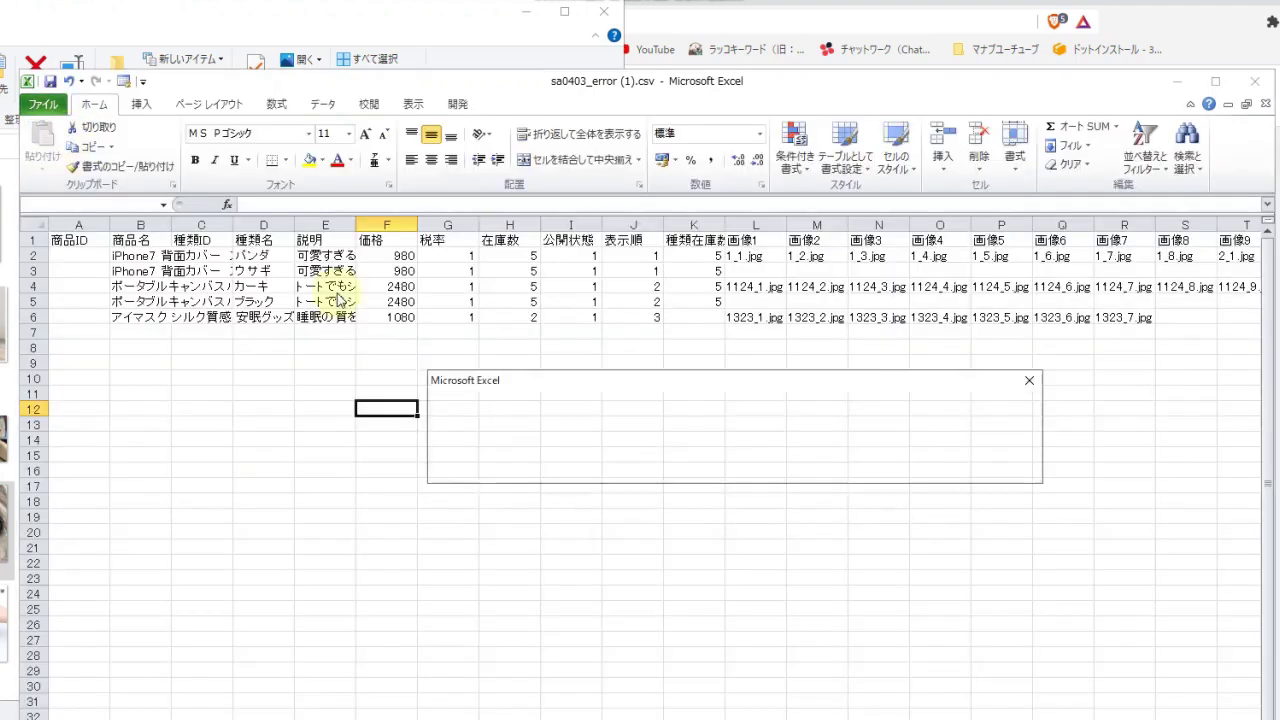
click(654, 472)
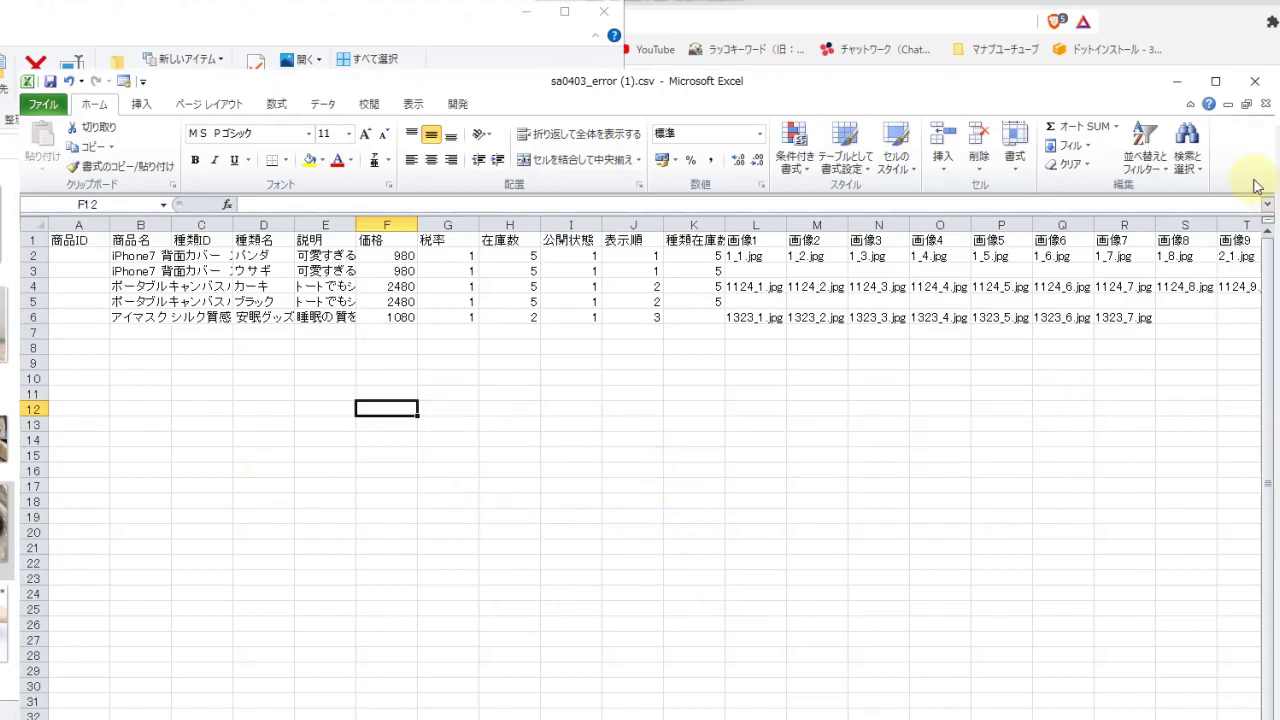
click(1255, 81)
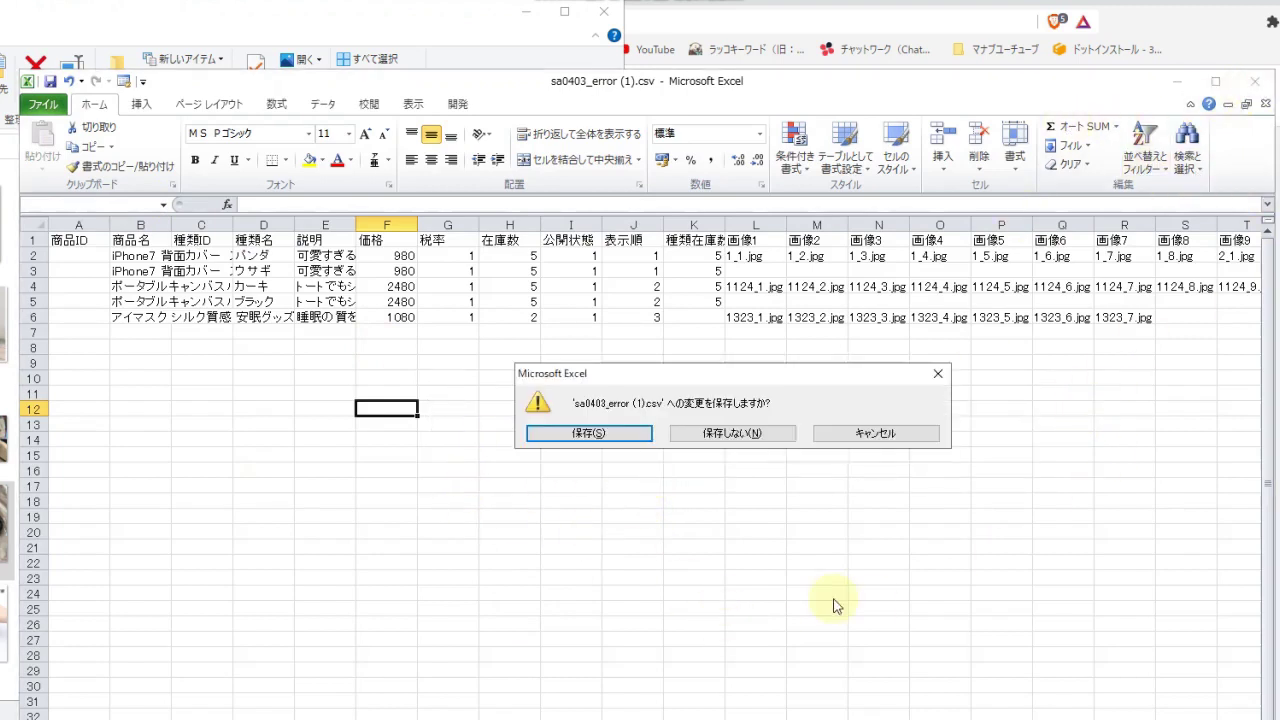
click(890, 433)
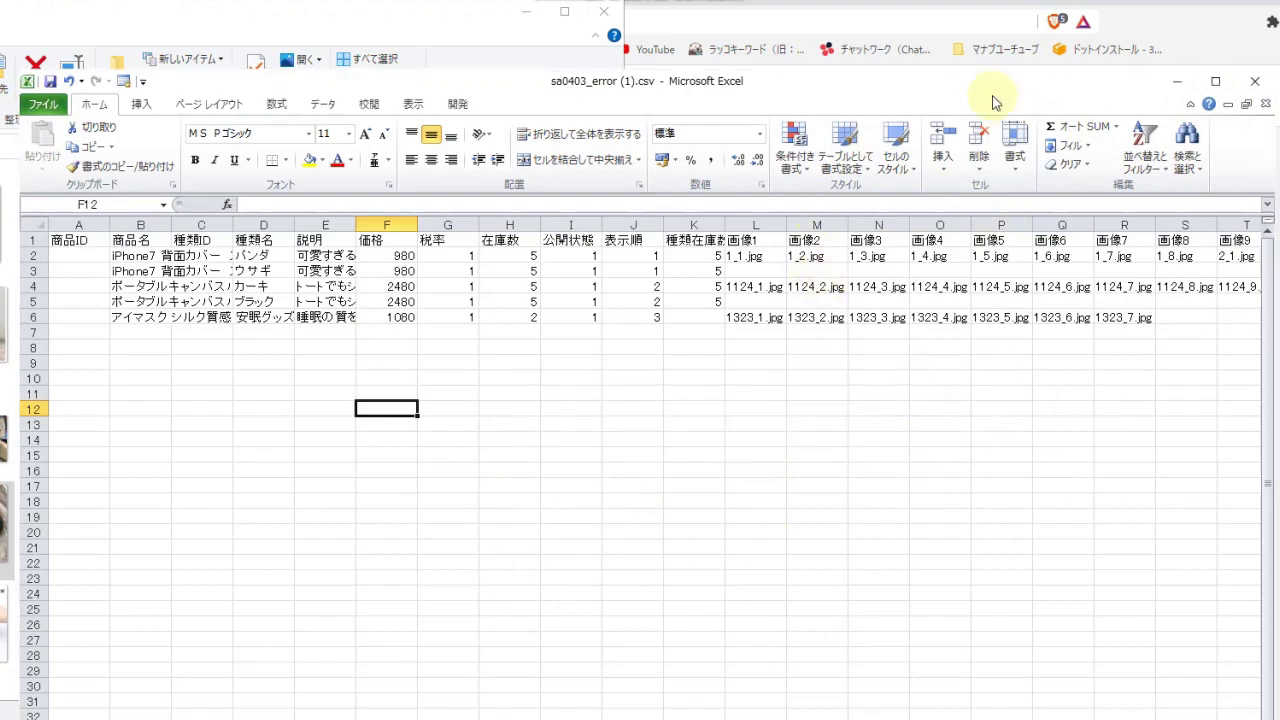
Step: Clear the spreadsheet and image folder windows away and open the 商品の一括登録・編集 page
click(1177, 81)
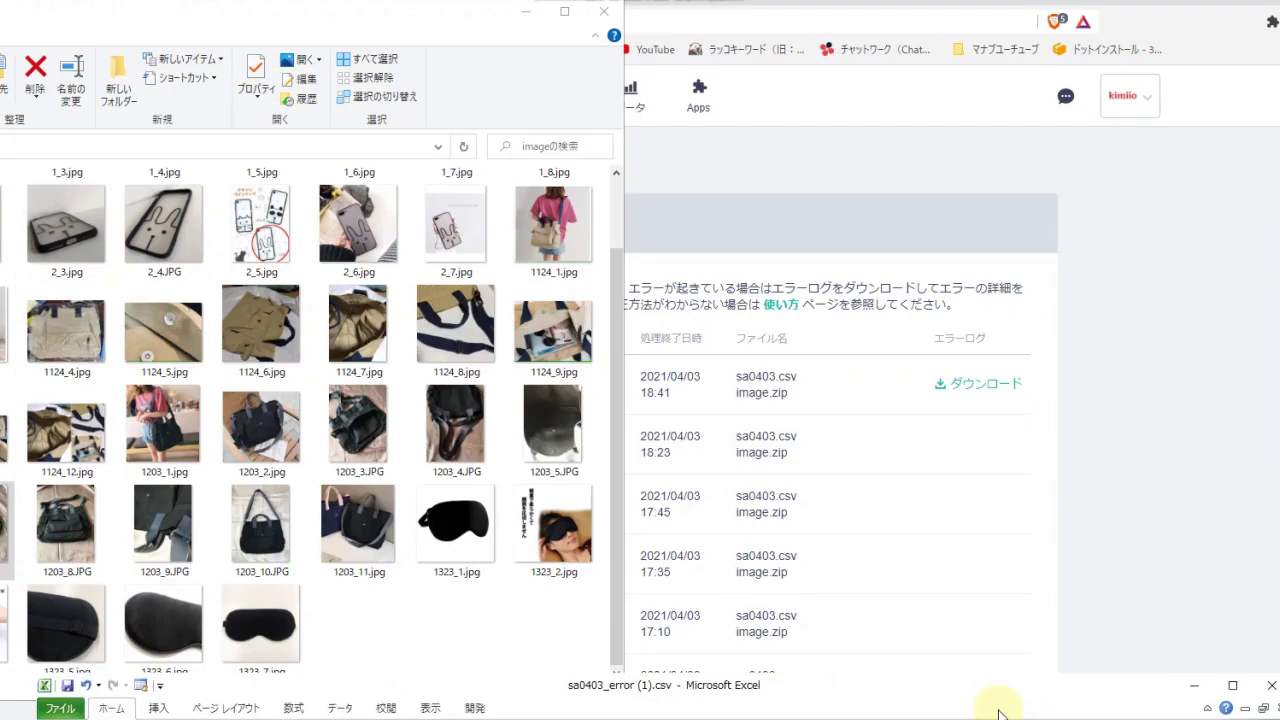
click(604, 12)
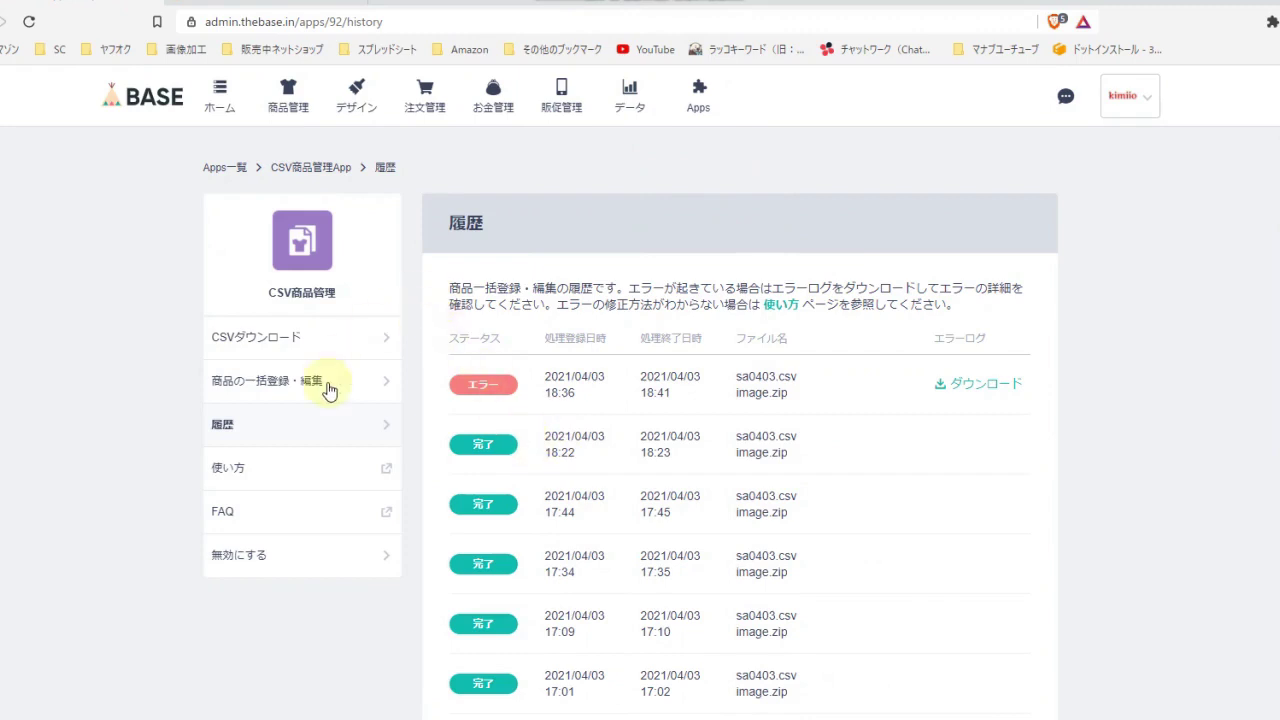
click(212, 378)
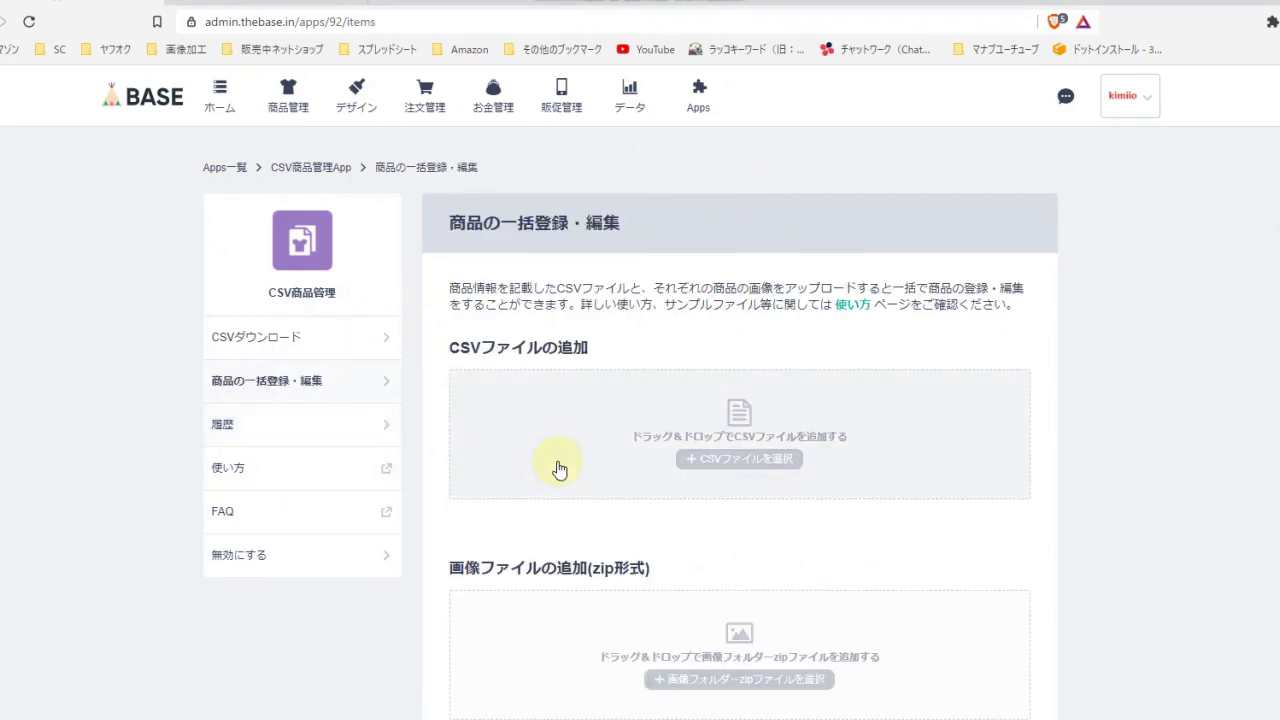
Step: Add sa0403.csv and image.zip to the bulk registration form and upload them
click(783, 463)
key(Escape)
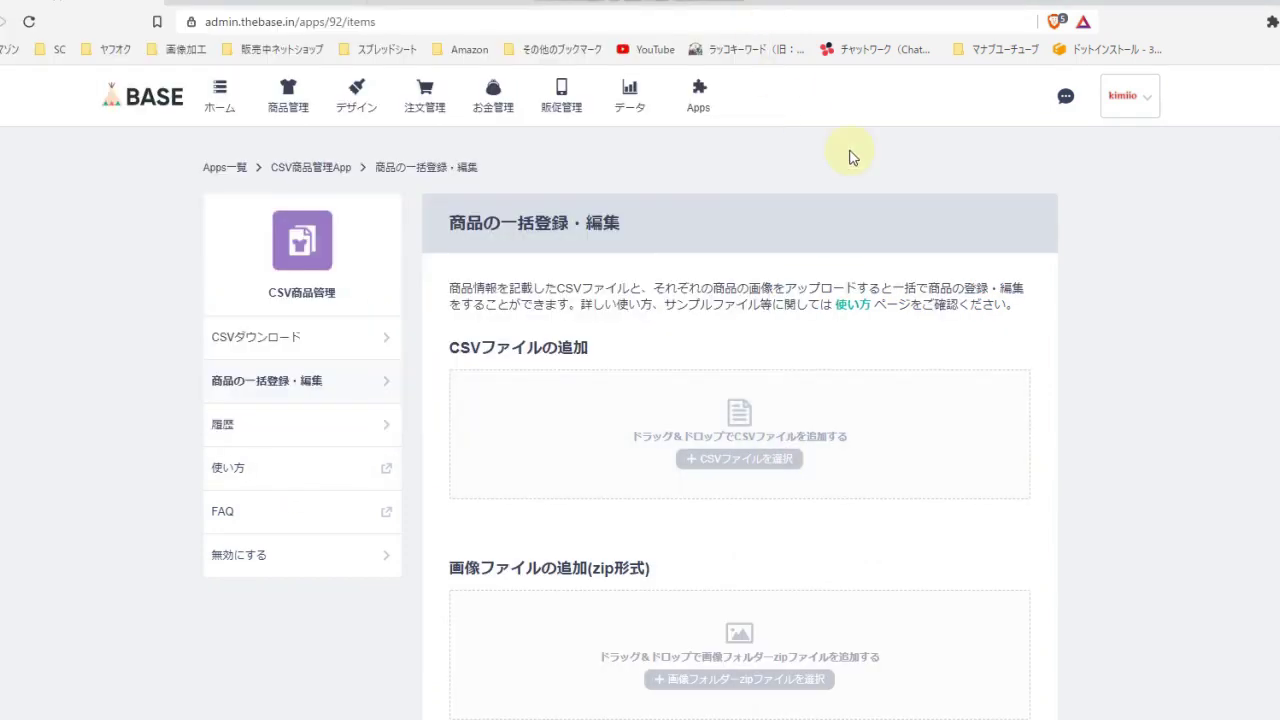
drag(1190, 290, 705, 440)
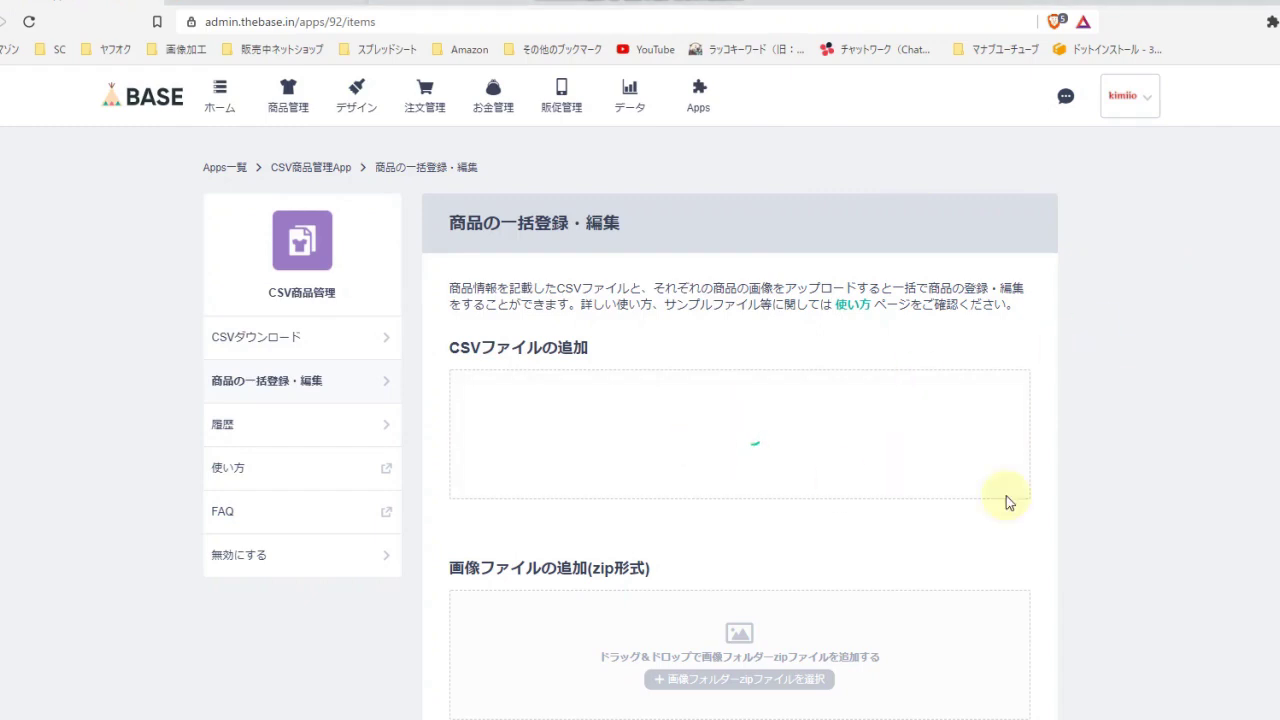
drag(1237, 567, 615, 550)
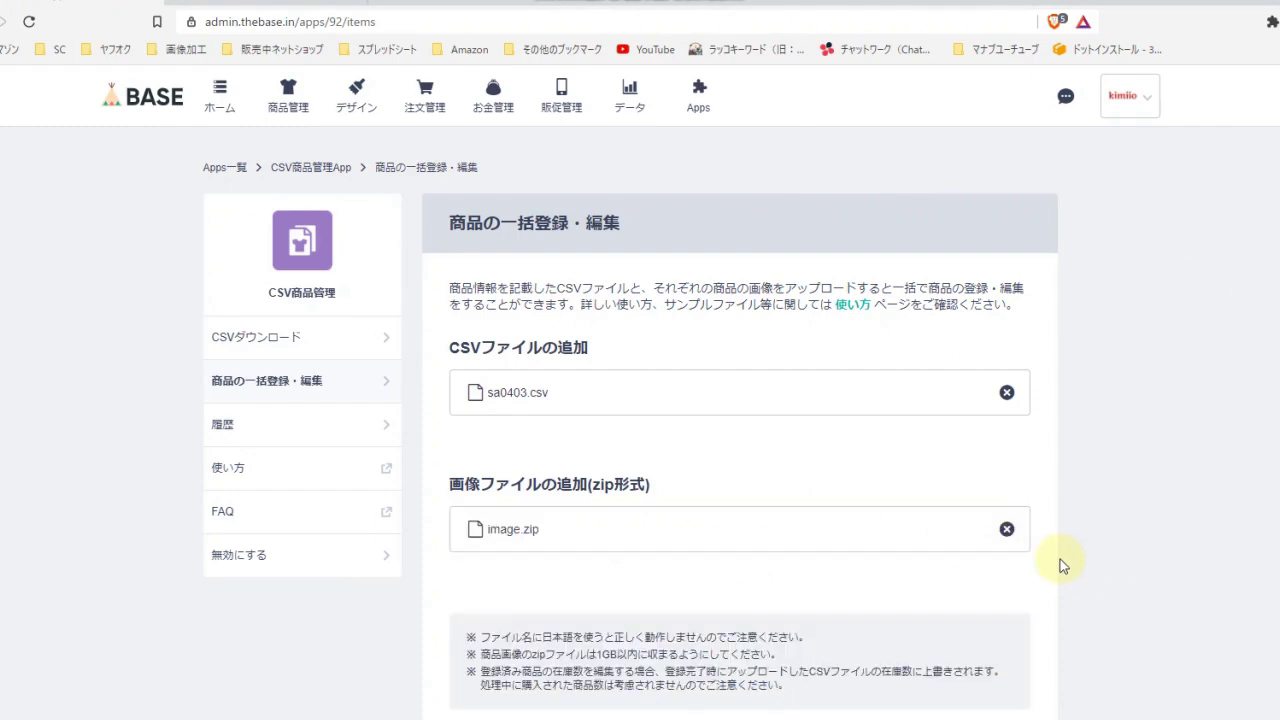
scroll(1060, 559, down, 2)
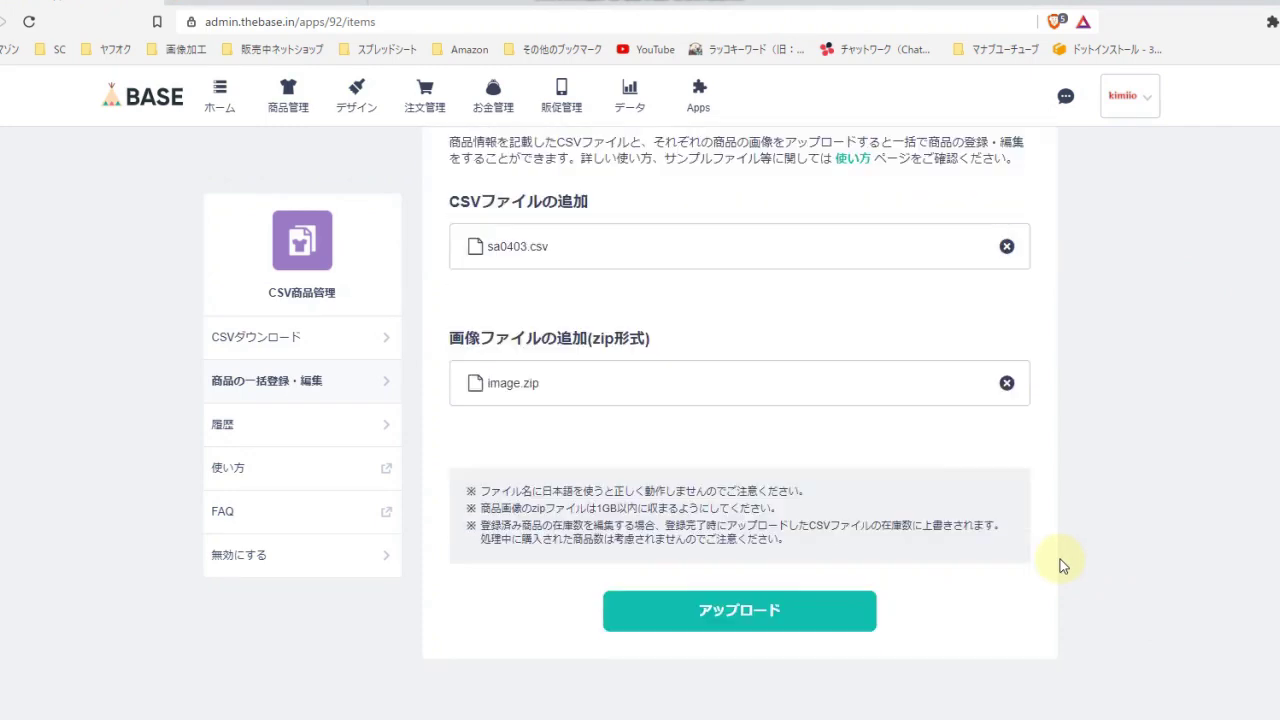
click(741, 612)
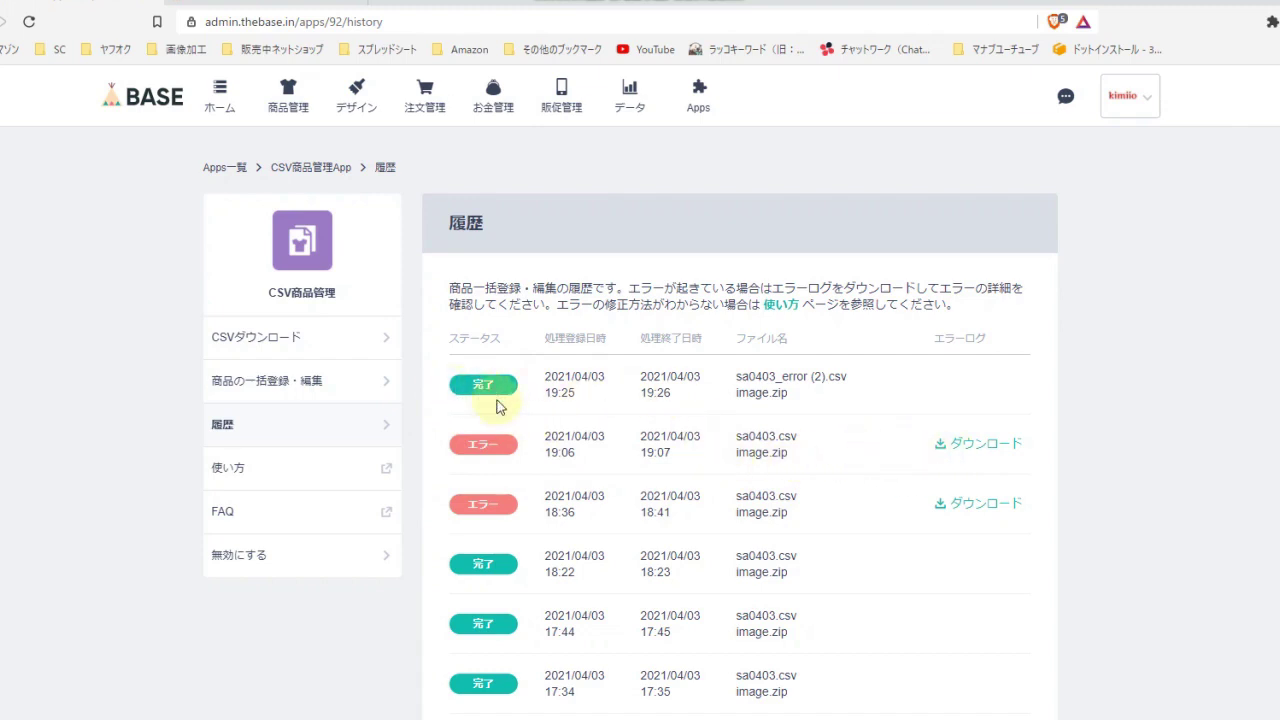
Step: View the live shop, look over the iPhone7 背面カバー product page, and return to the upload history
click(1128, 96)
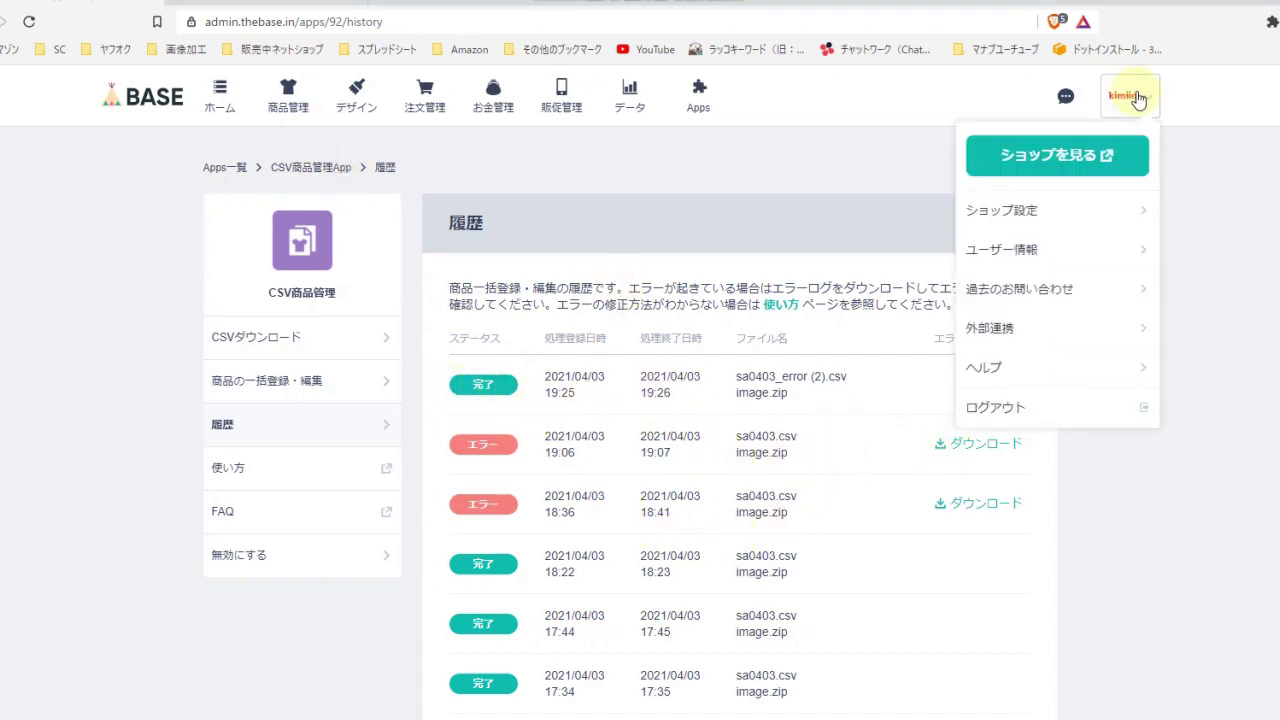
click(1070, 150)
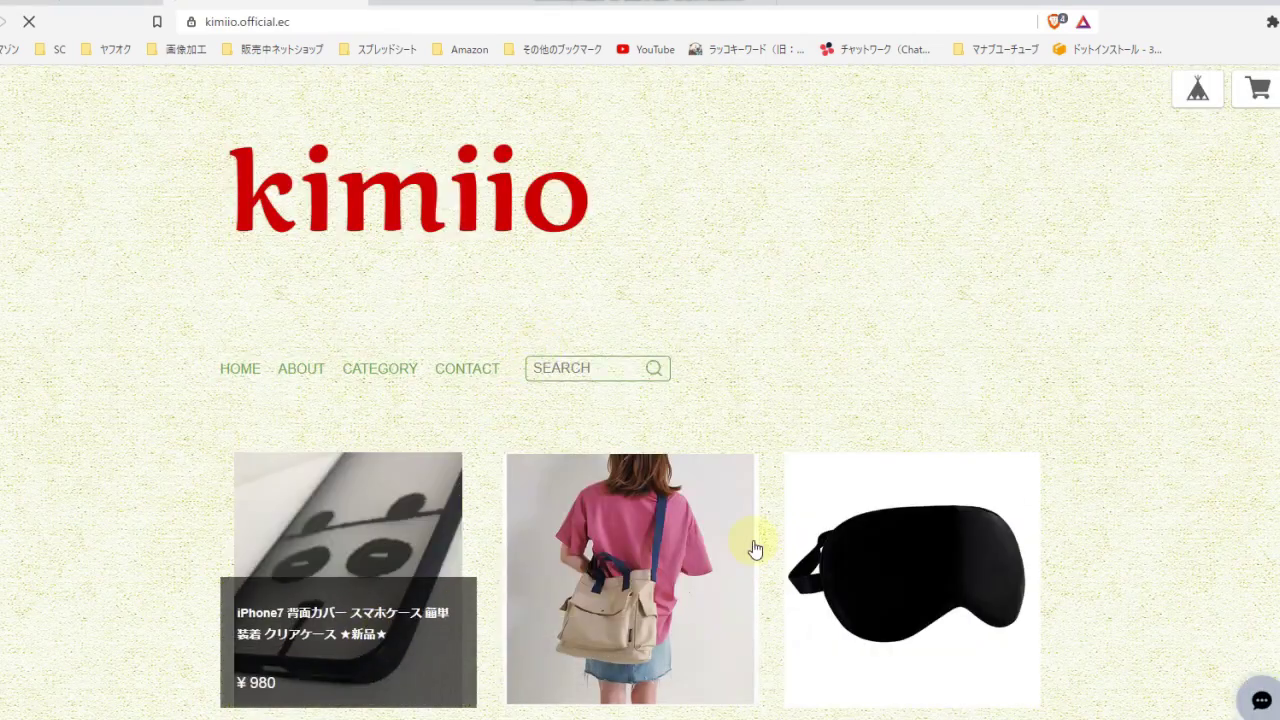
click(429, 571)
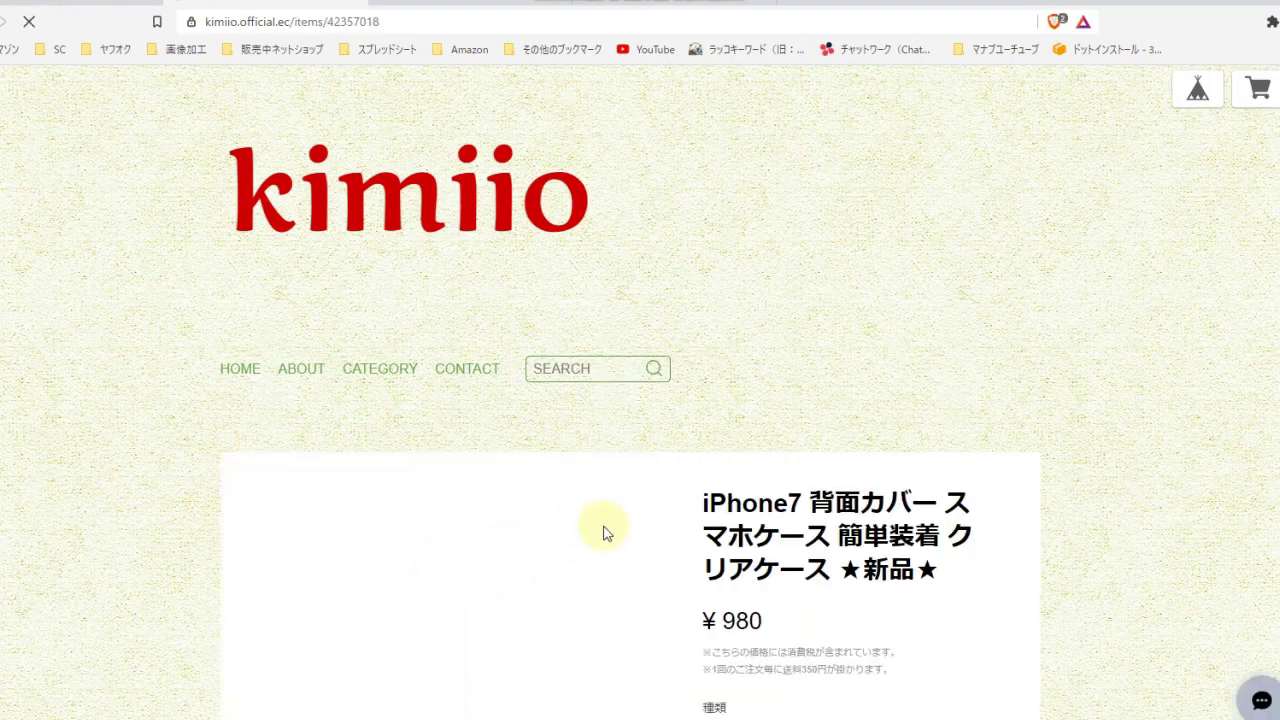
scroll(603, 531, down, 5)
scroll(626, 517, up, 6)
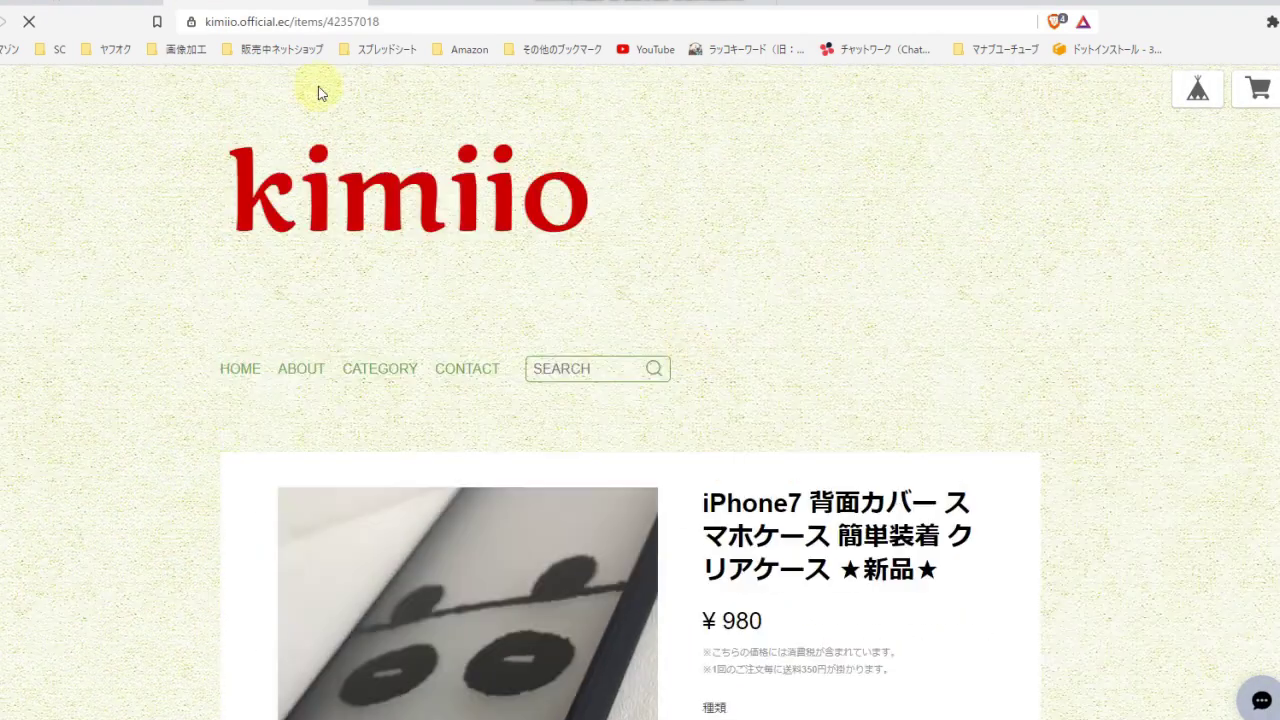
click(43, 6)
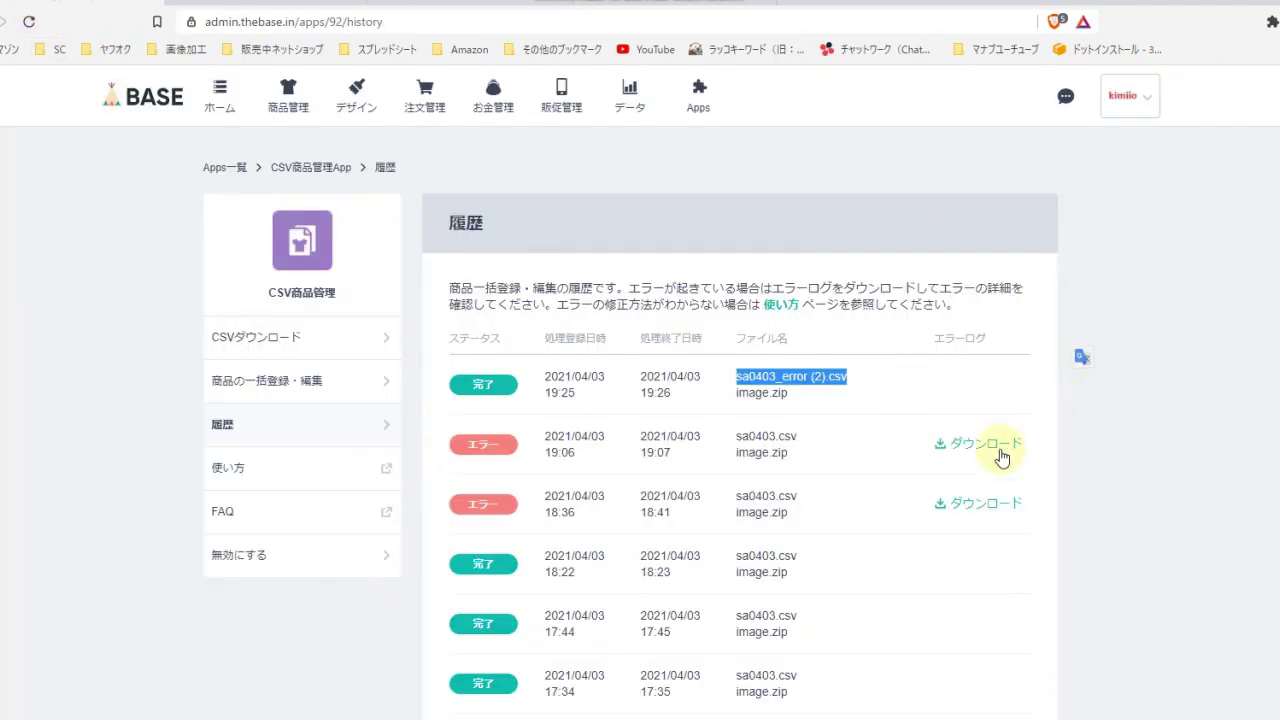